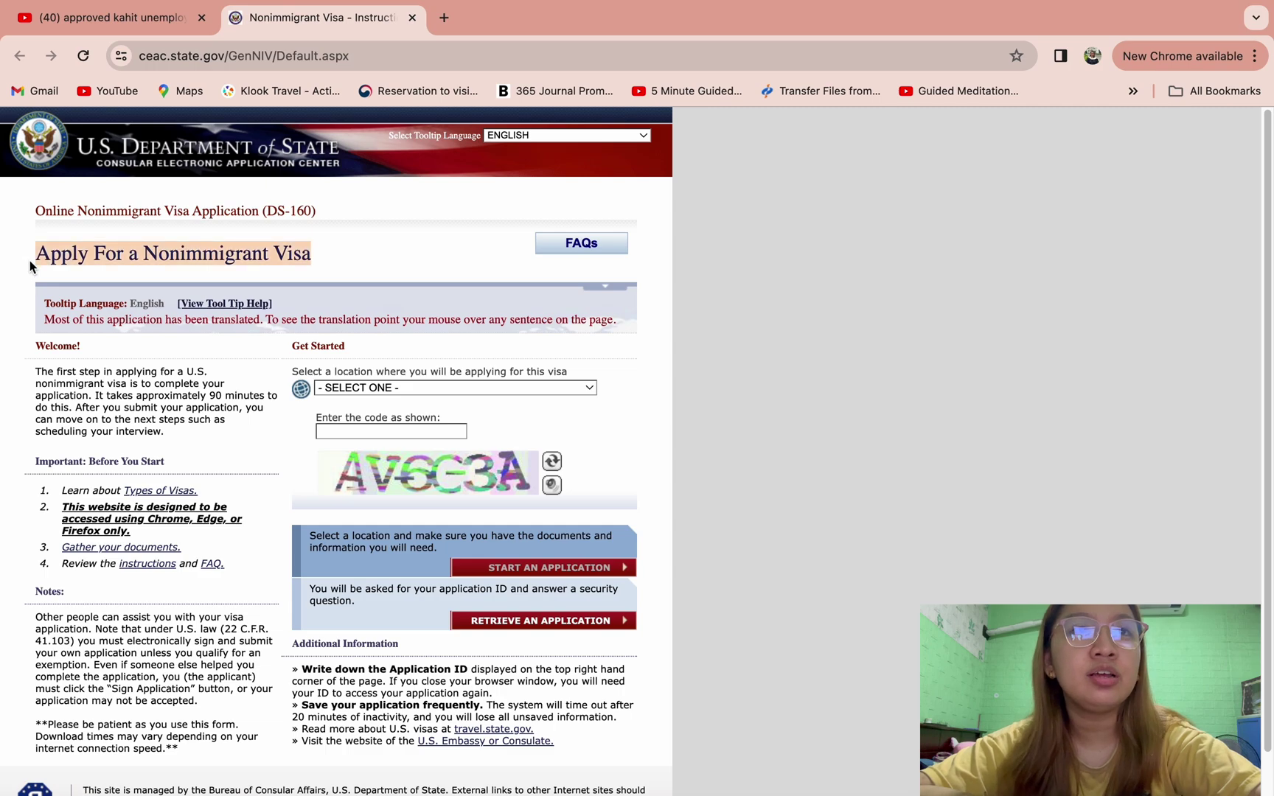
- Choose PHILIPPINES, MANILA as the application location and enter the verification code shown in the image
click(589, 387)
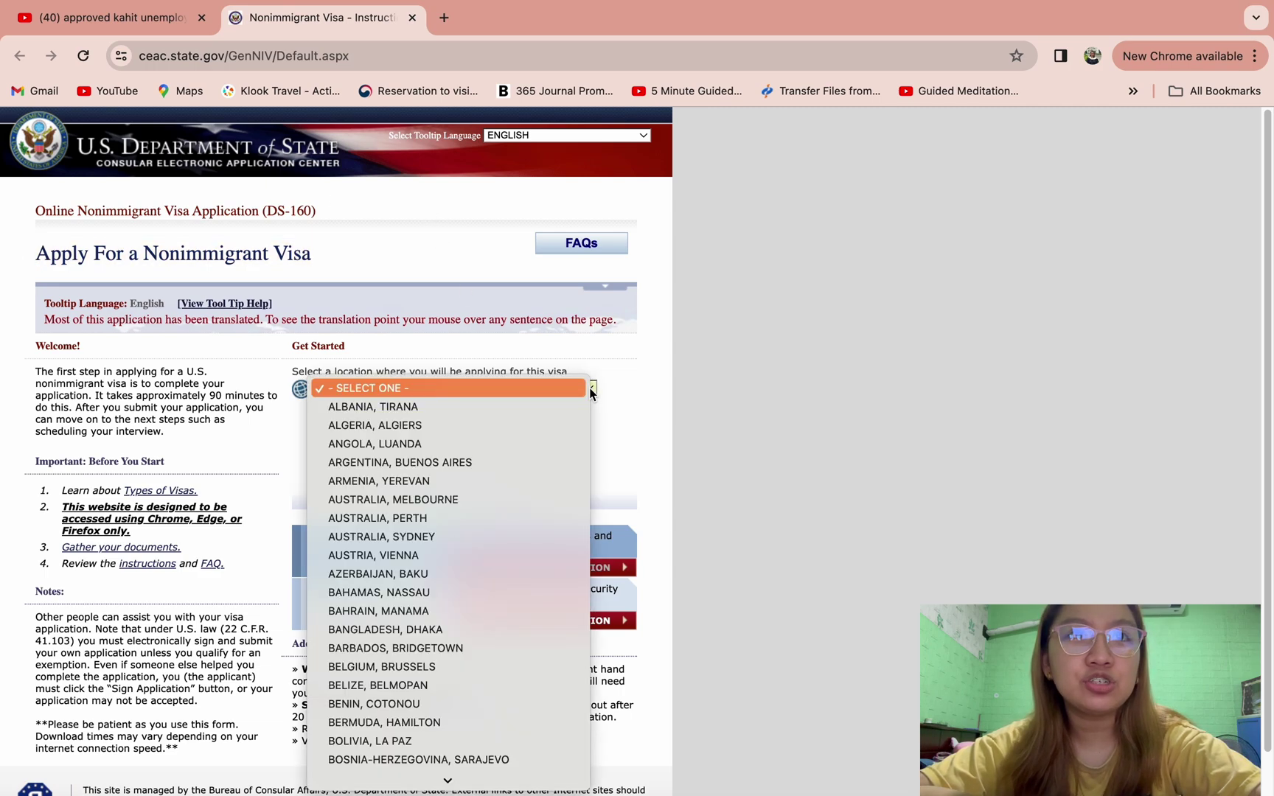
text(phil)
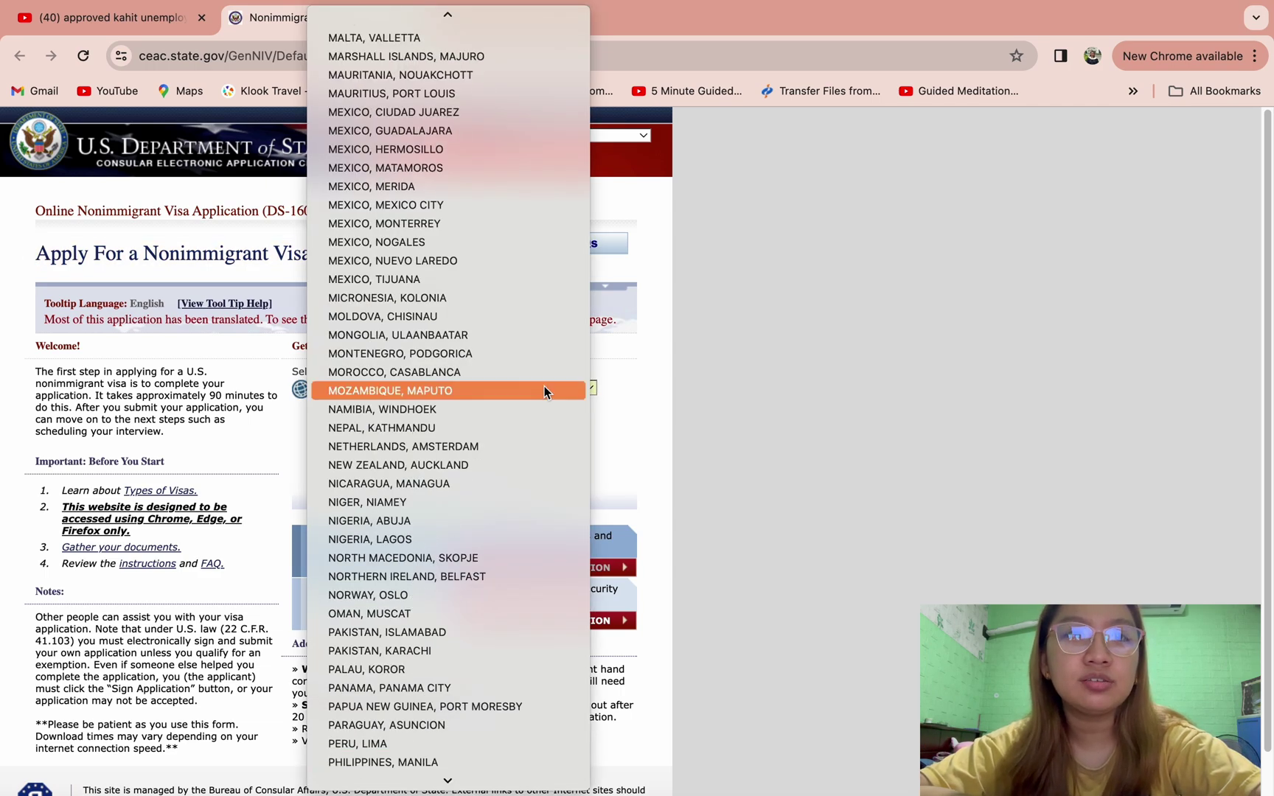
click(443, 762)
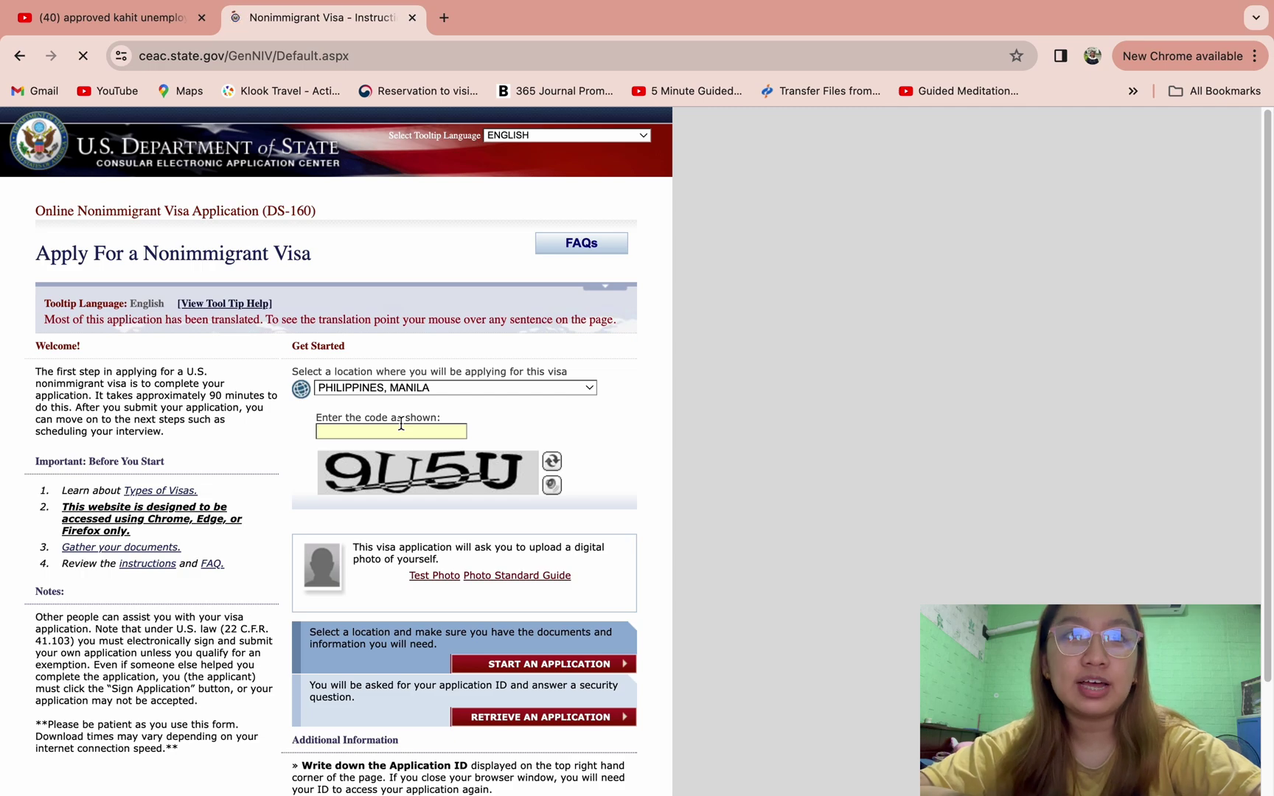
text(9U5U)
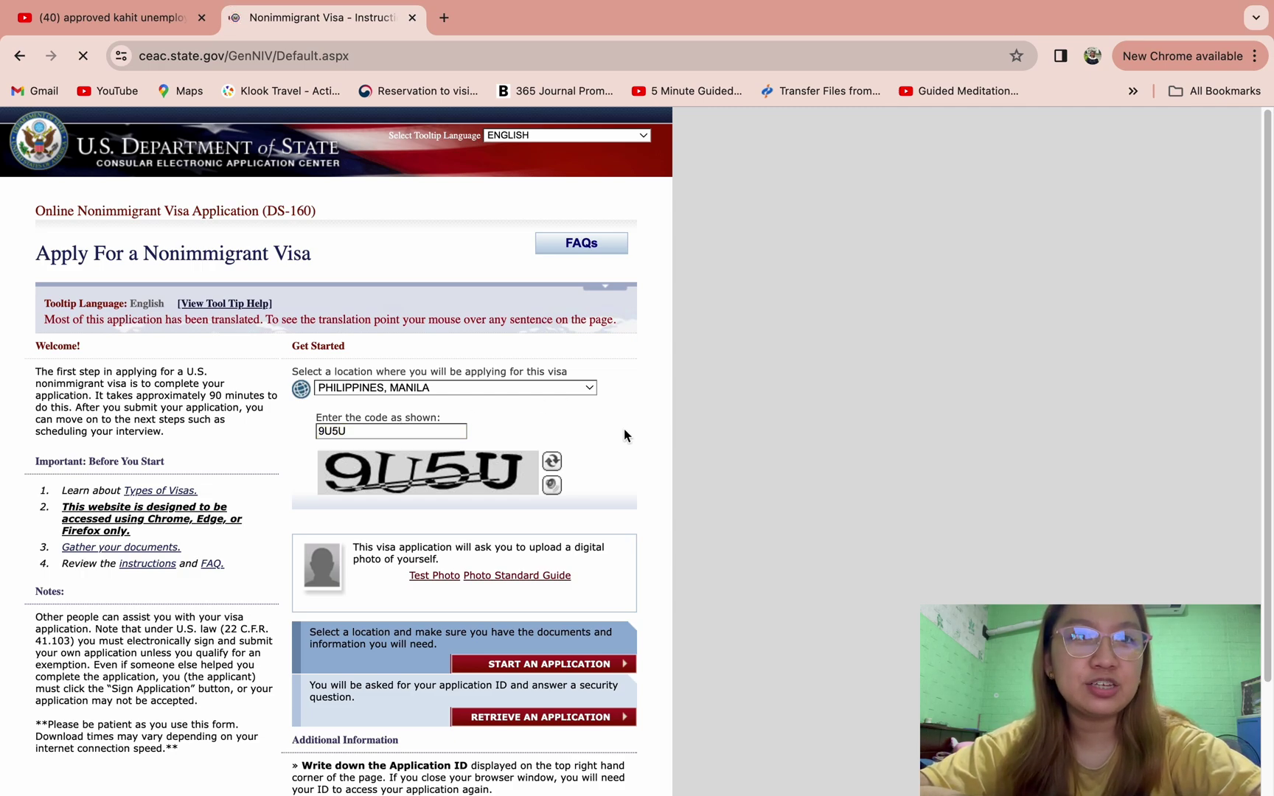
scroll(624, 435, down, 3)
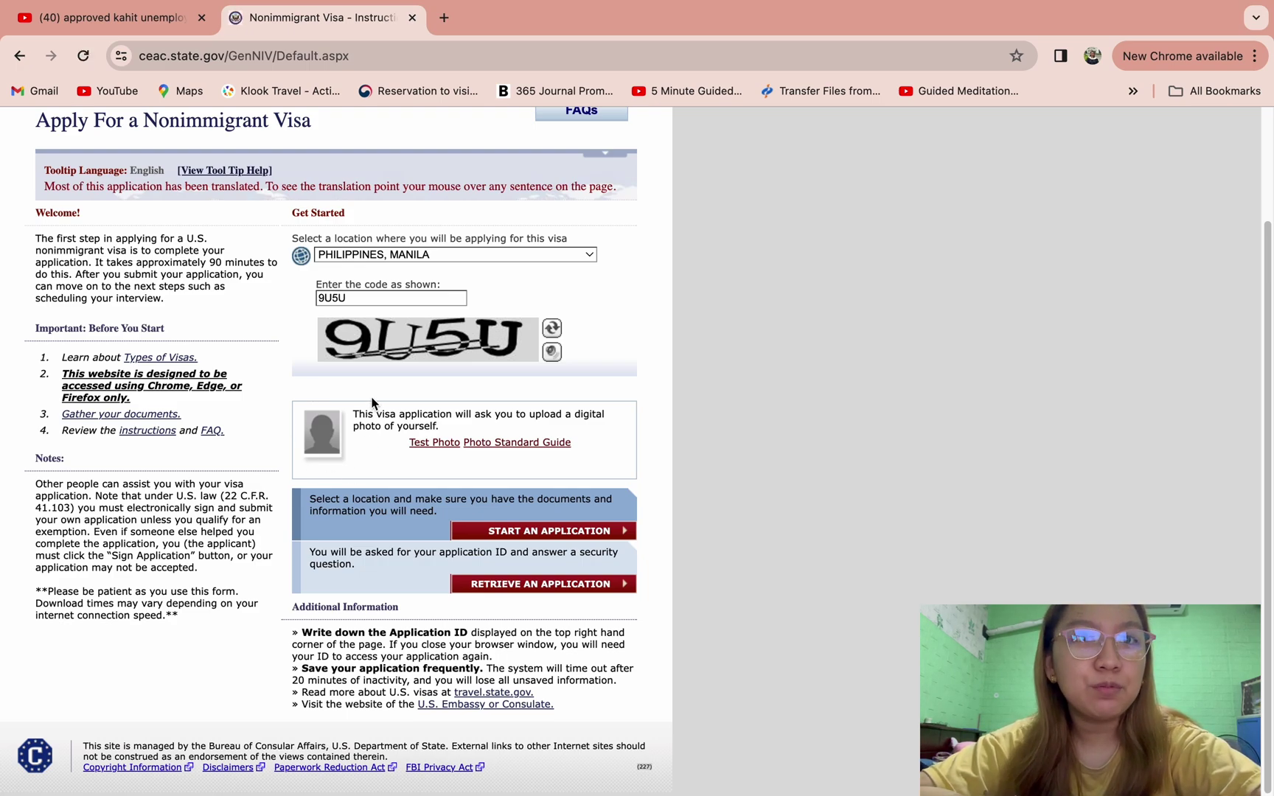
- Start a new application, agree to the Computer Fraud and Abuse Act notice, and note the Application ID
click(528, 533)
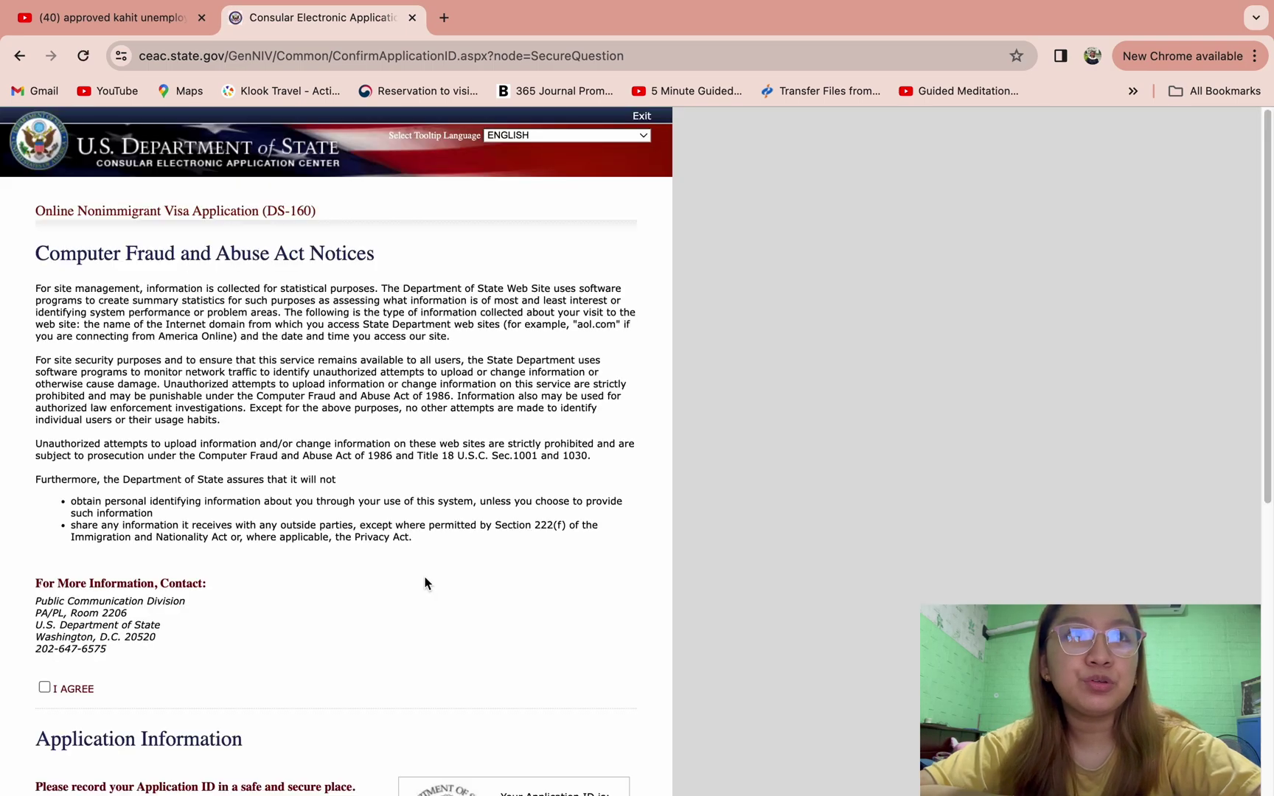
scroll(426, 583, down, 3)
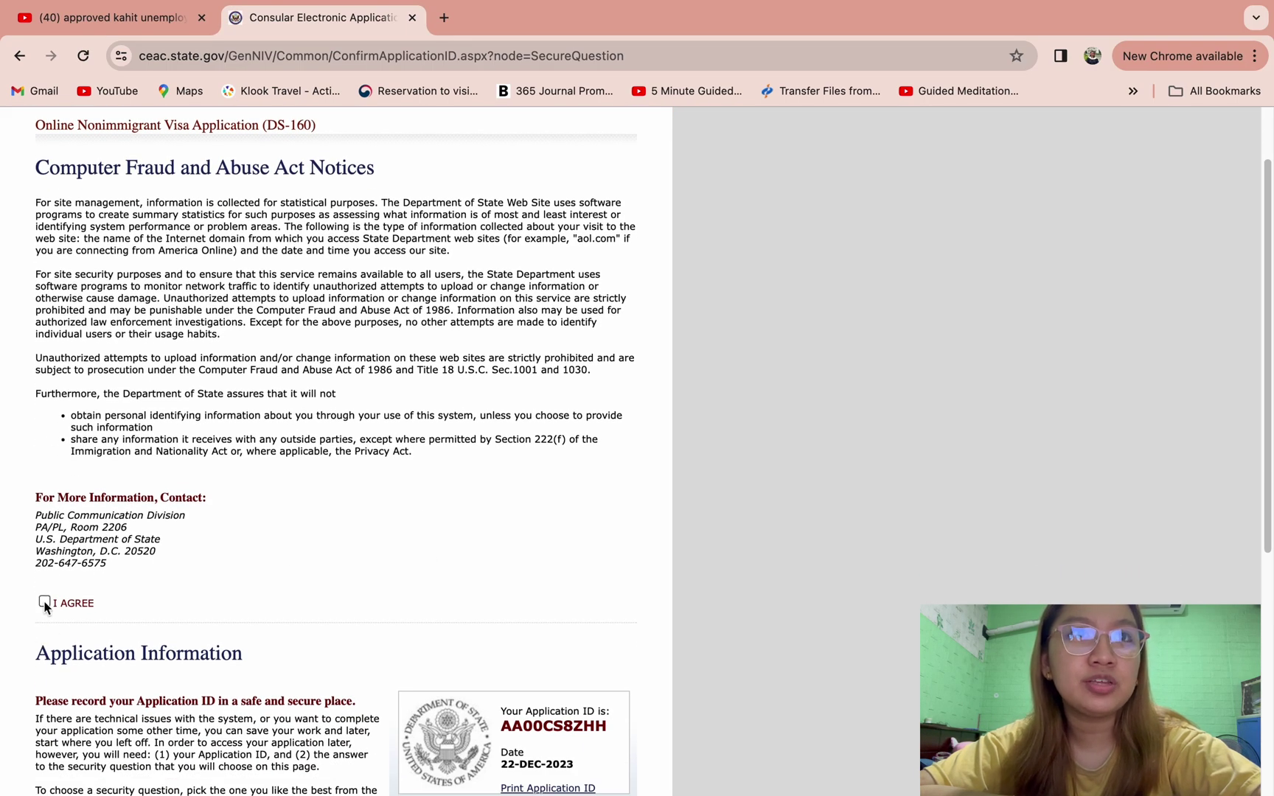
click(45, 602)
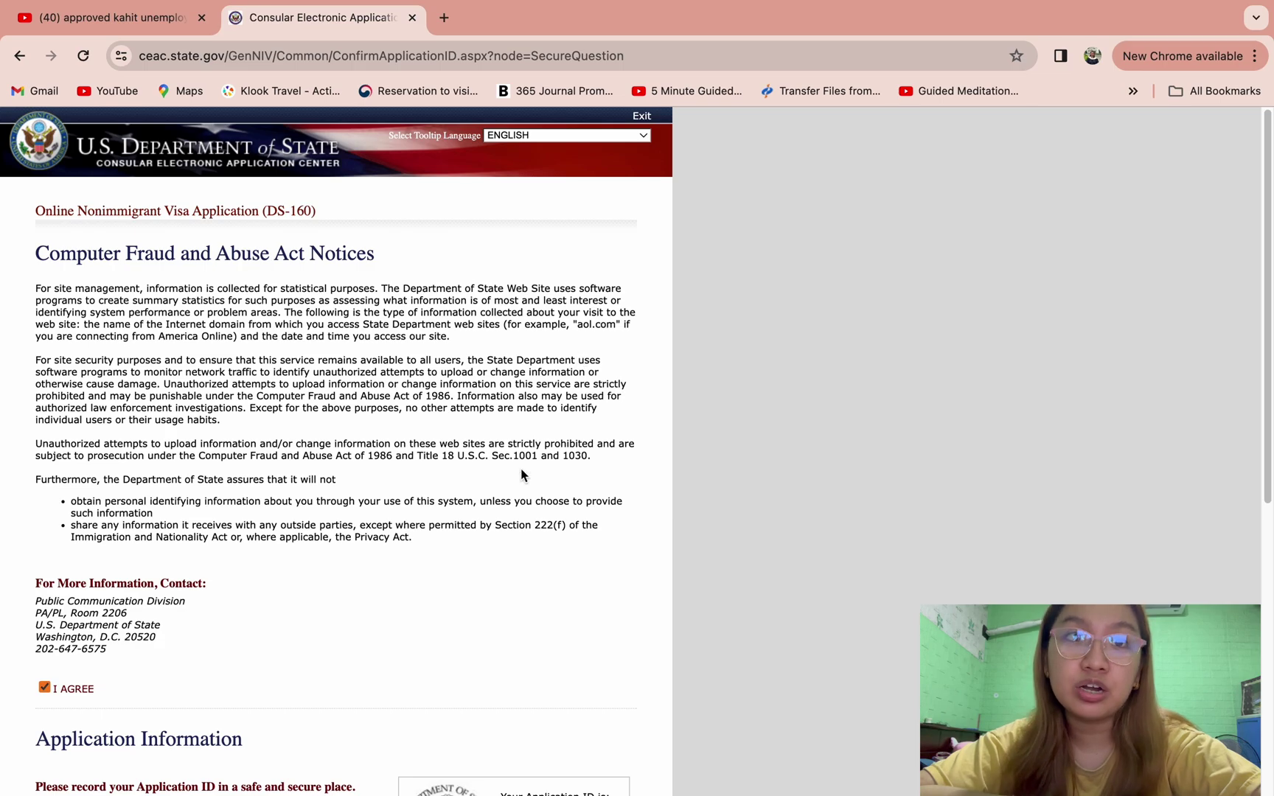
scroll(522, 470, down, 6)
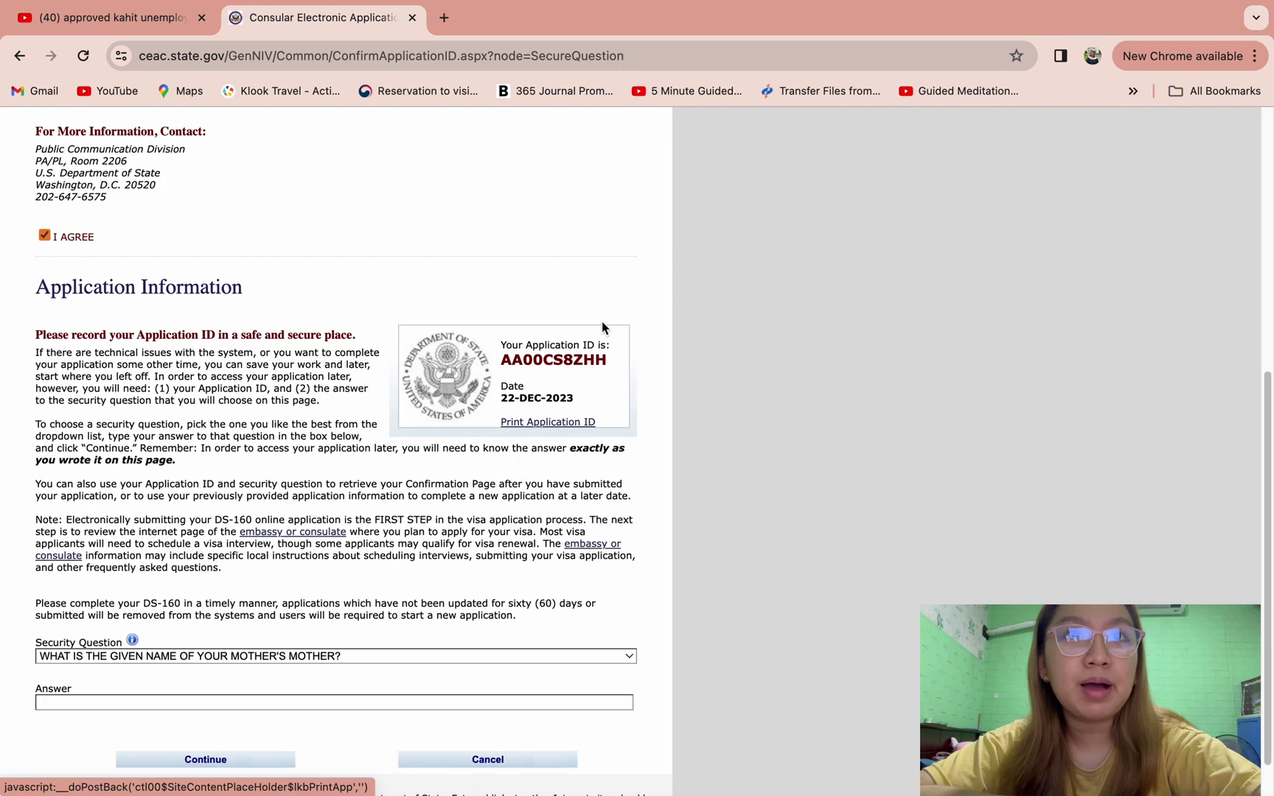
drag(616, 363, 478, 362)
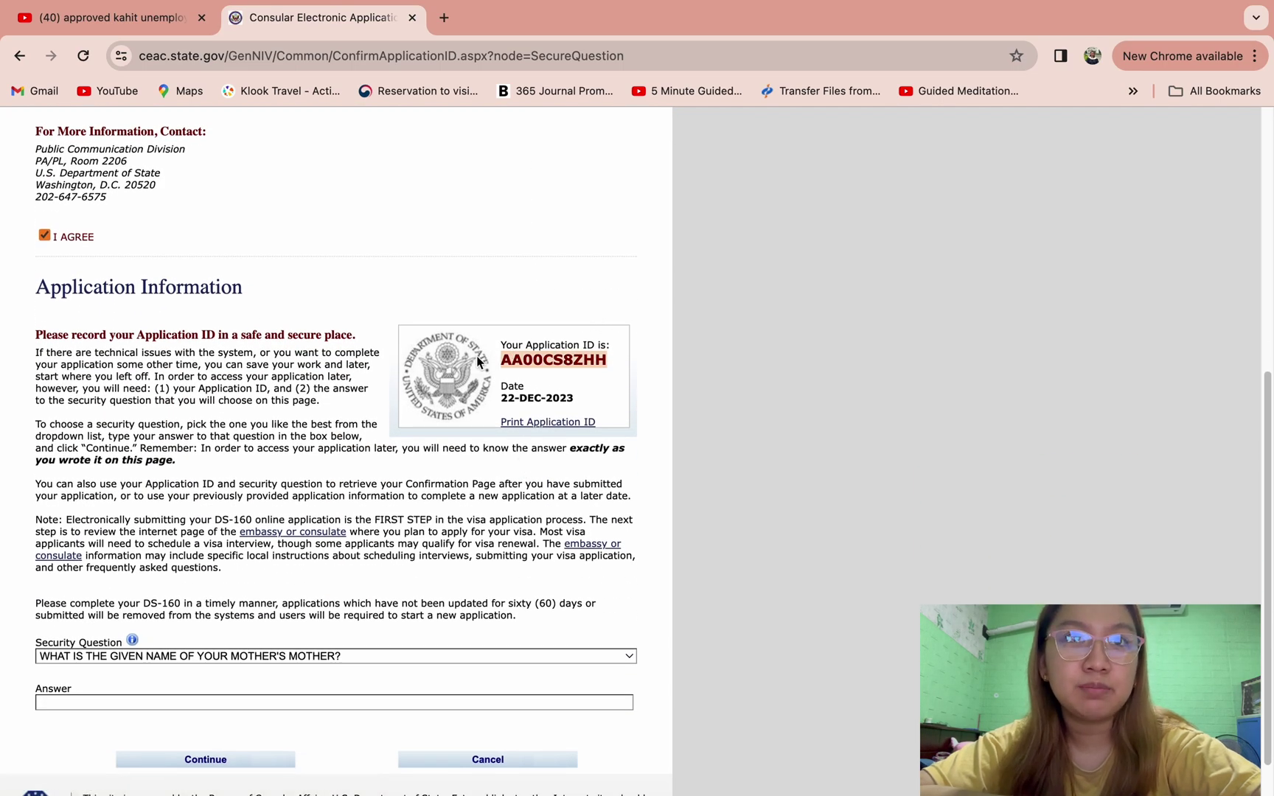
click(532, 279)
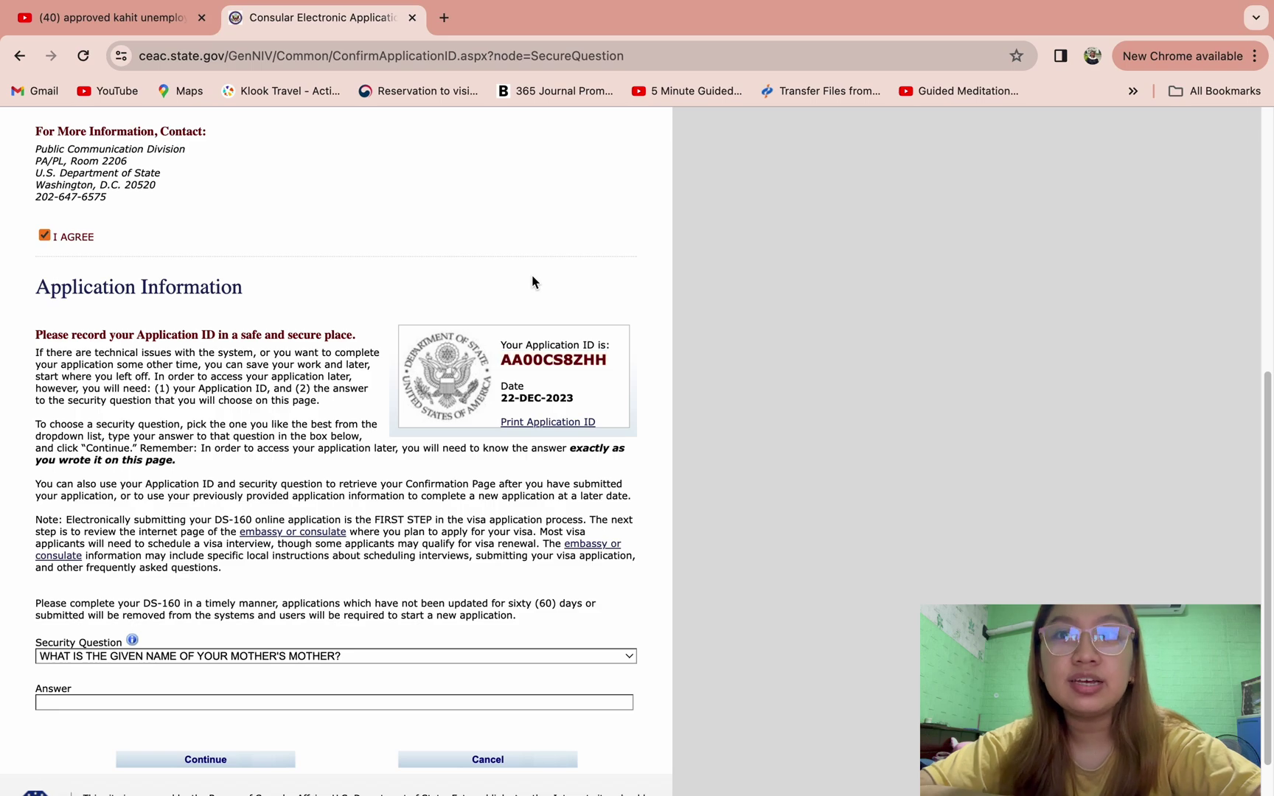
- Print the Application ID page to PDF in Downloads, replacing the earlier copy, then return to the application
click(535, 425)
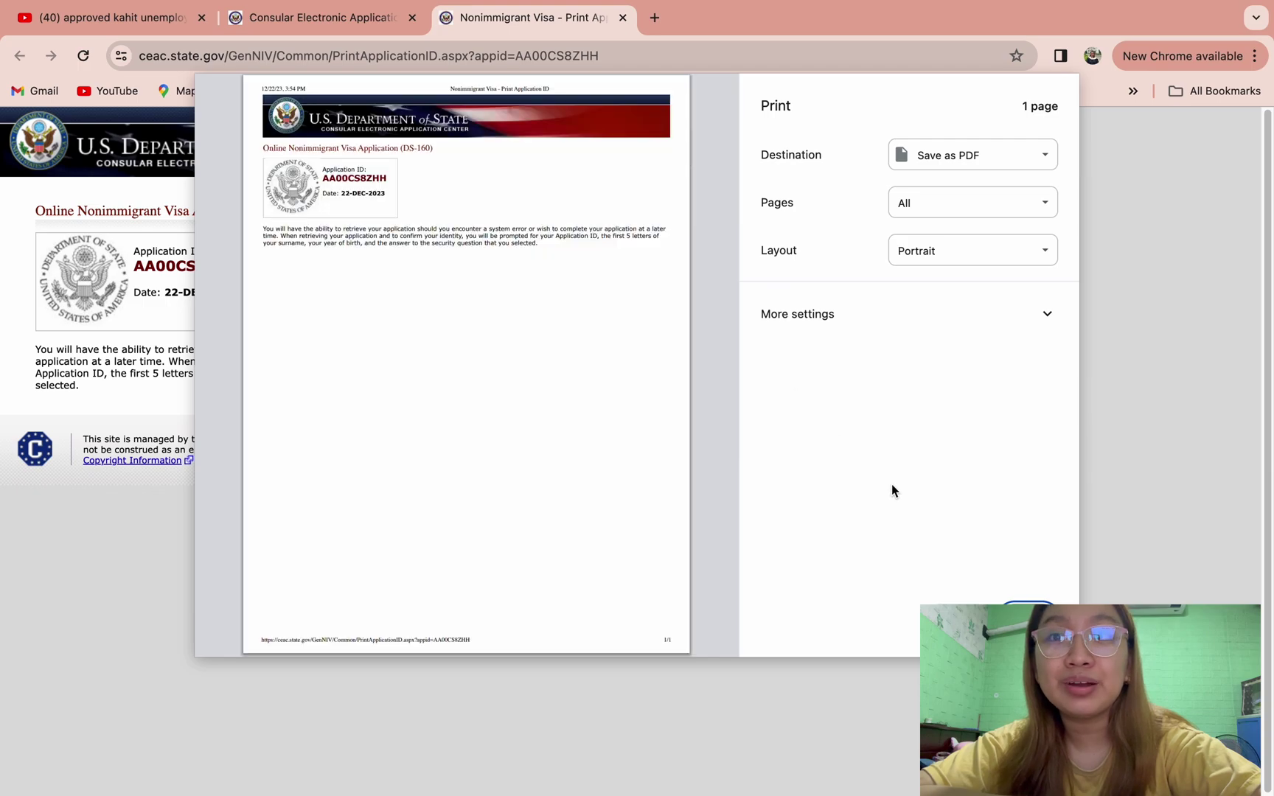
click(1028, 623)
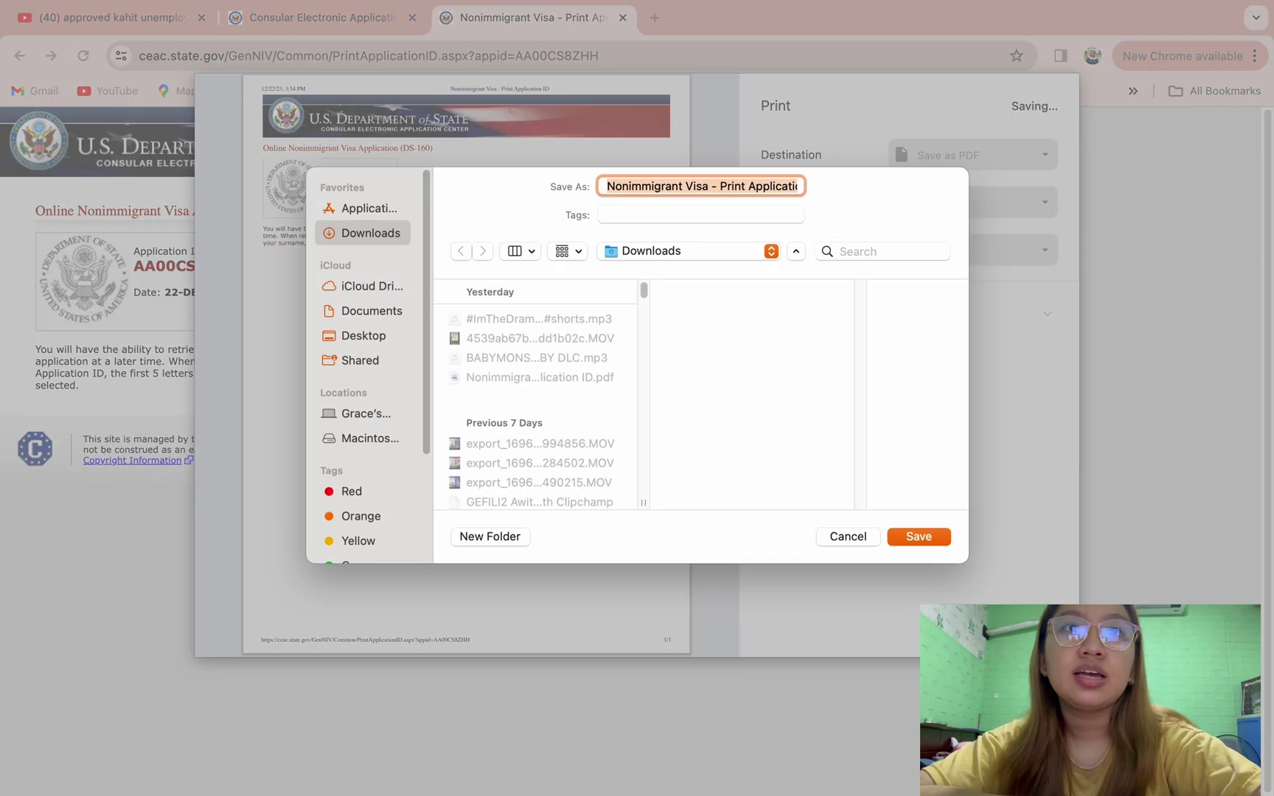
click(929, 539)
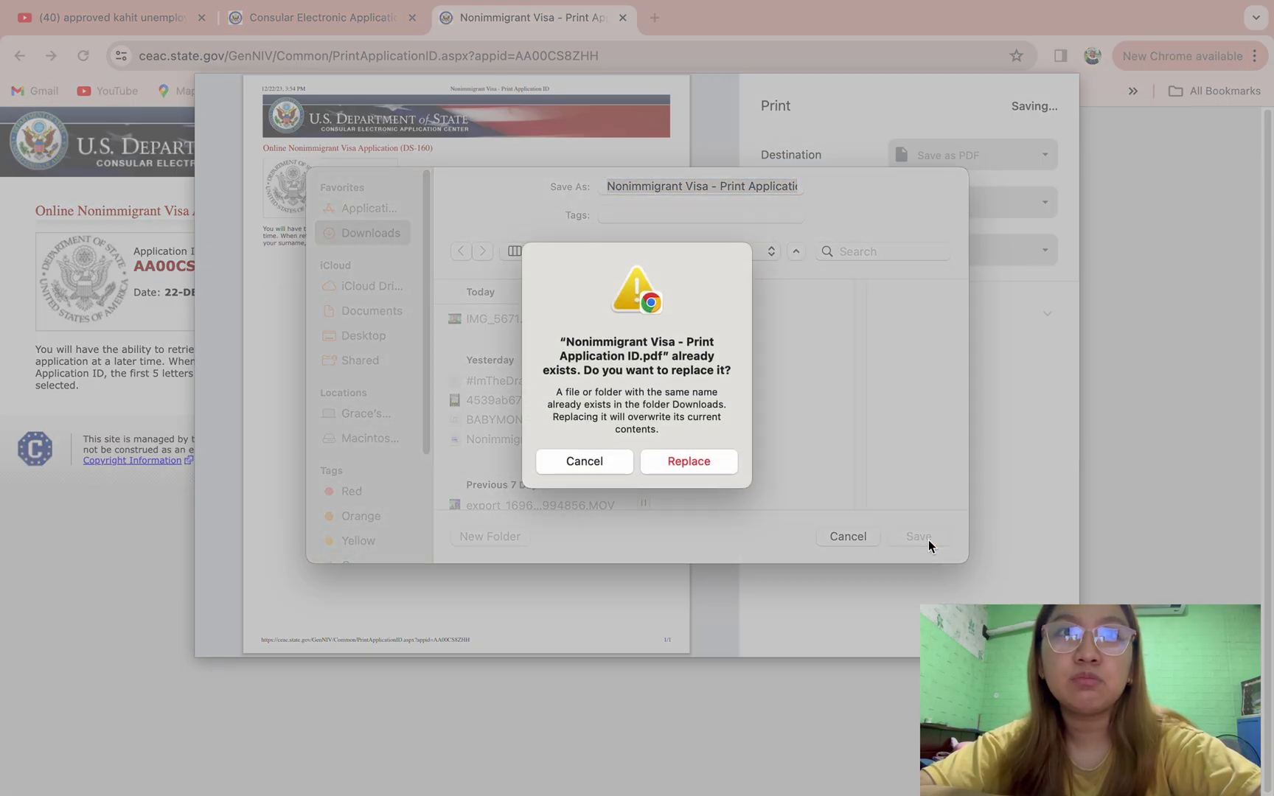
click(665, 461)
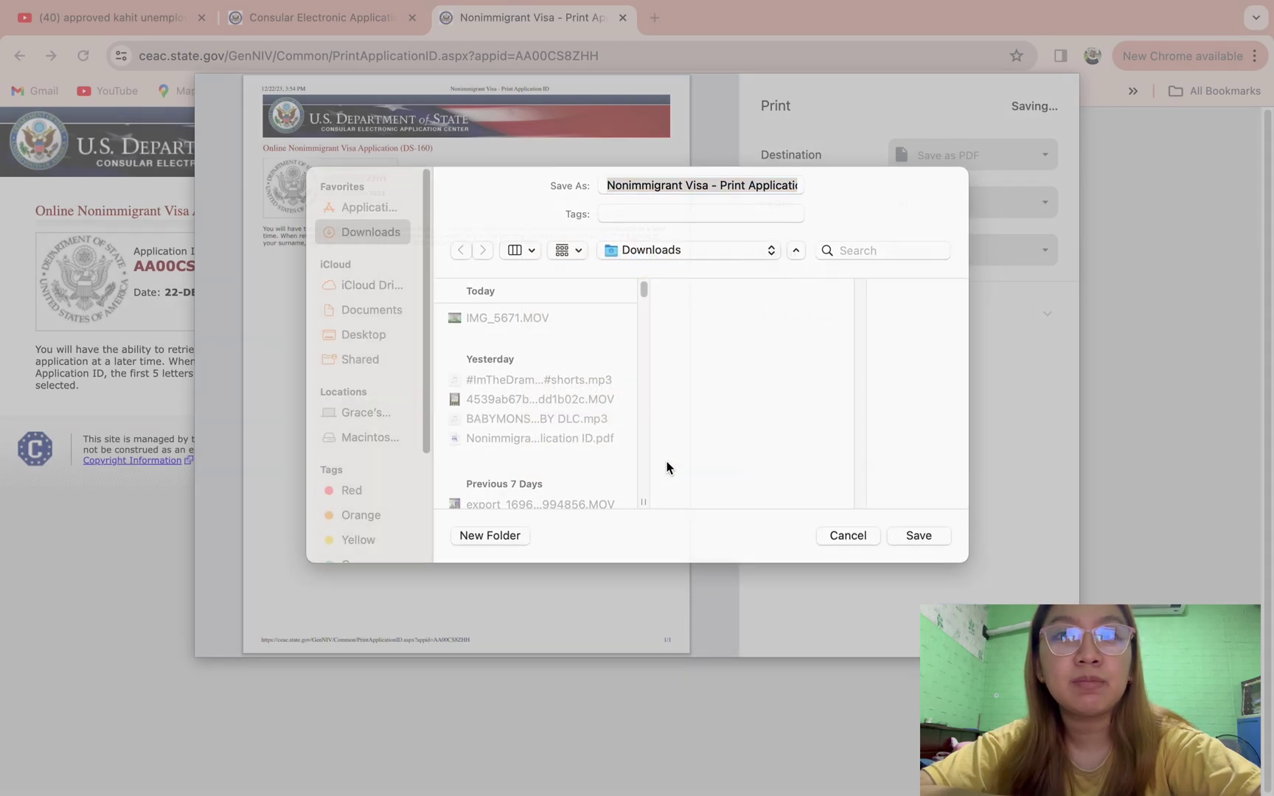
click(305, 26)
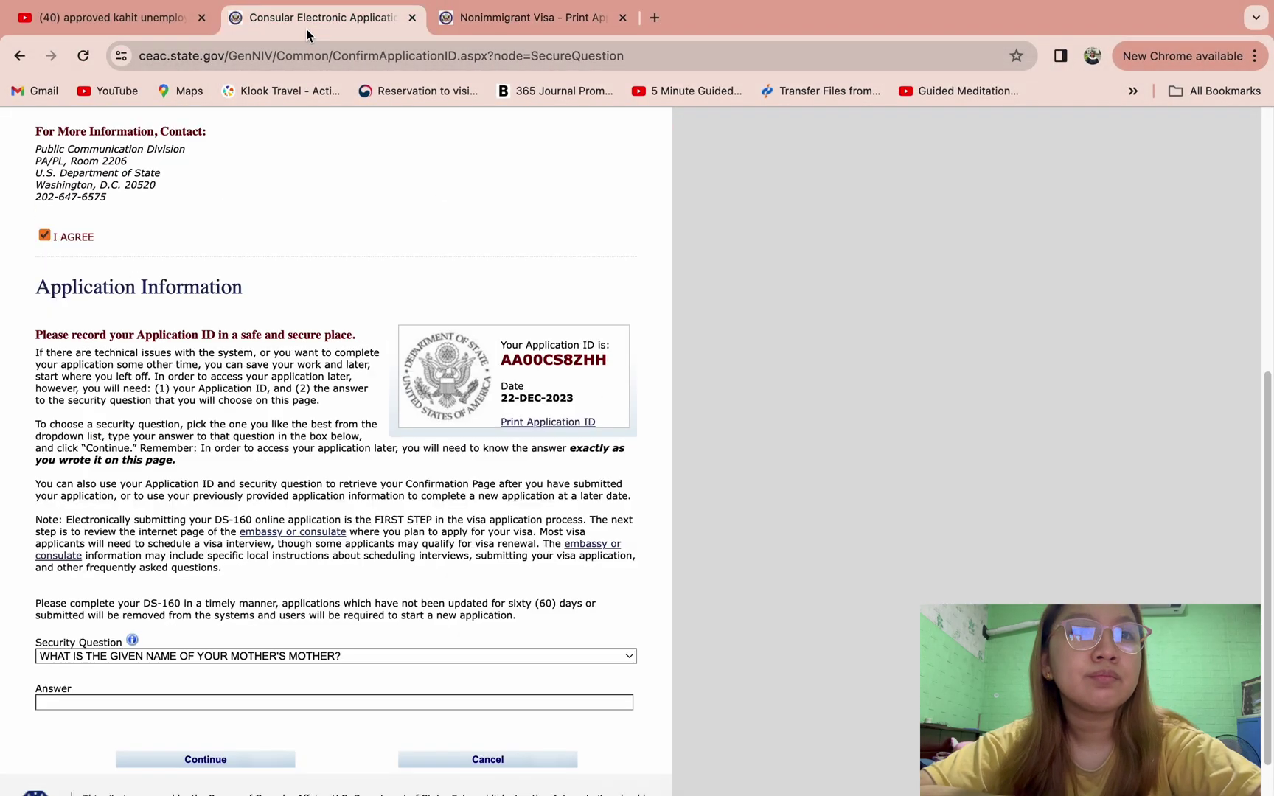
- Choose the 'What name did your family used to call you' security question, enter its answer, and continue
scroll(303, 484, down, 1)
scroll(304, 485, up, 1)
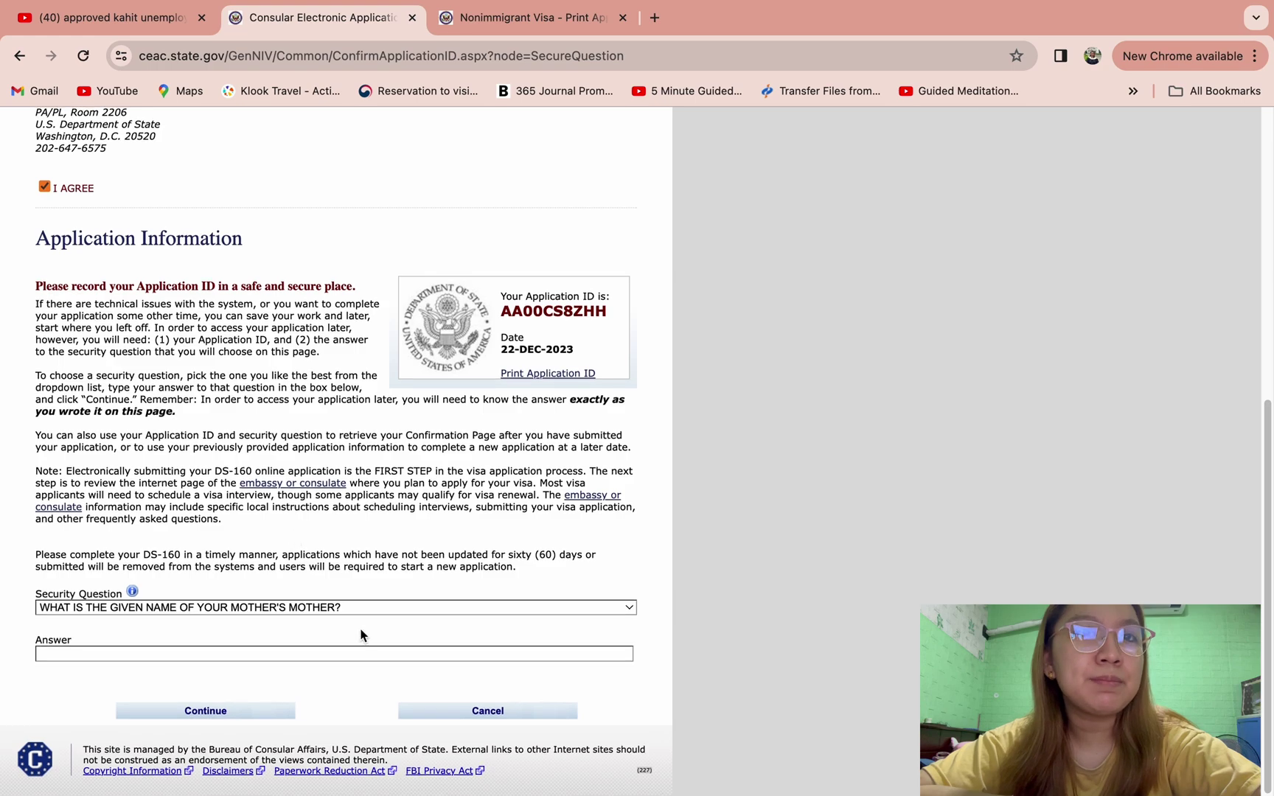
click(359, 602)
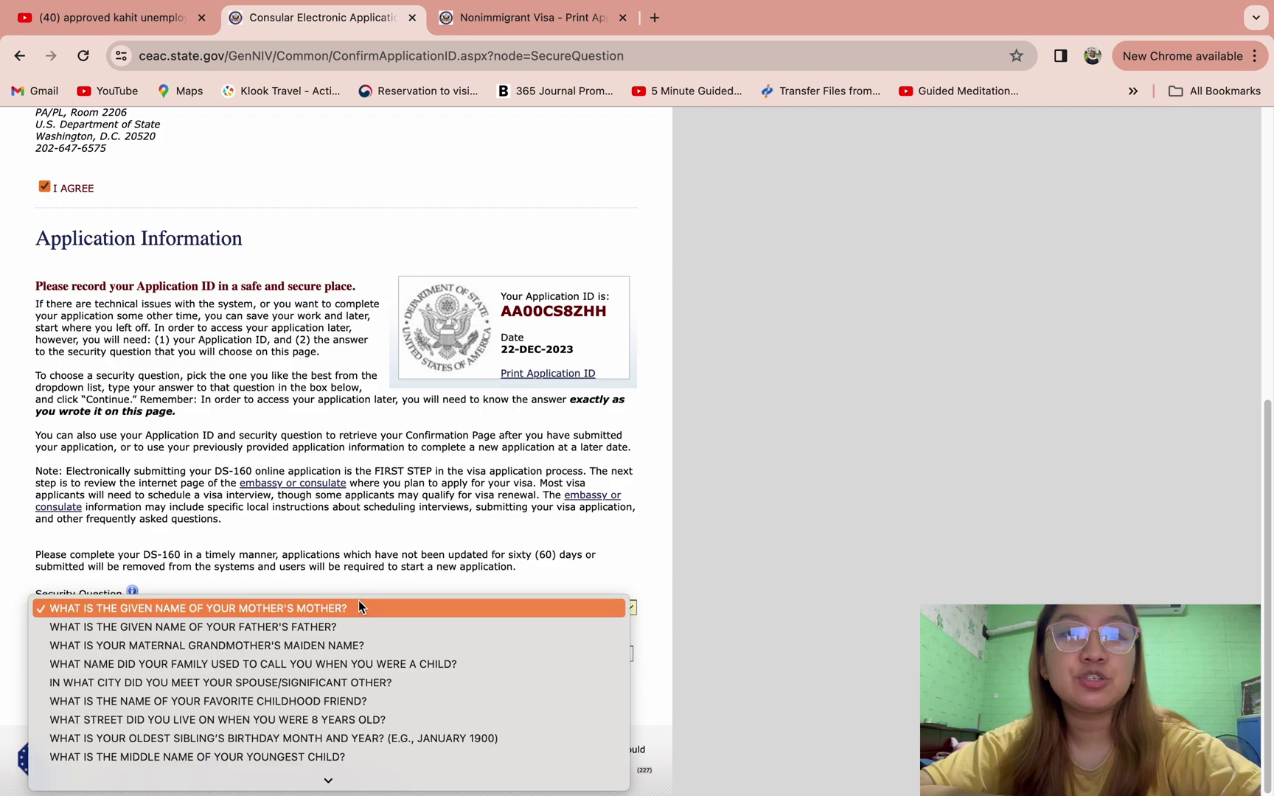
click(275, 660)
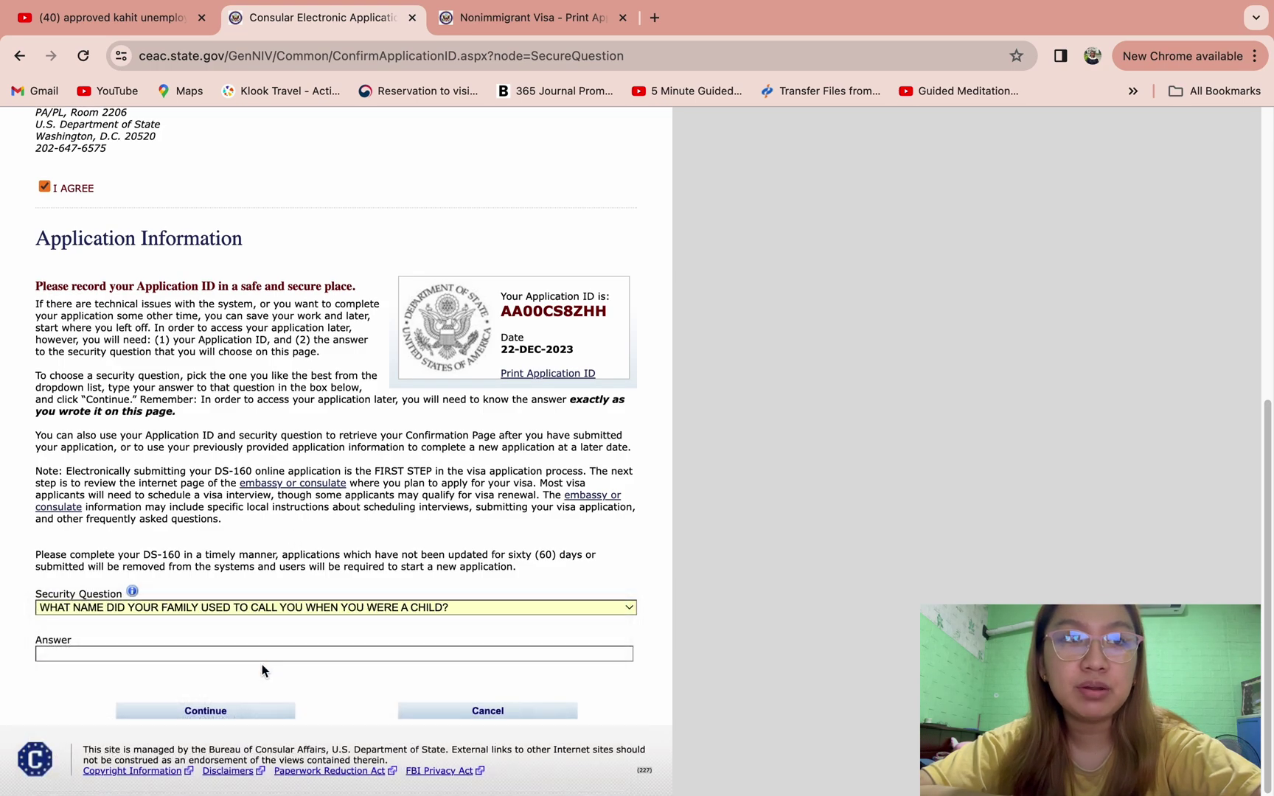
click(241, 658)
text(JUAN)
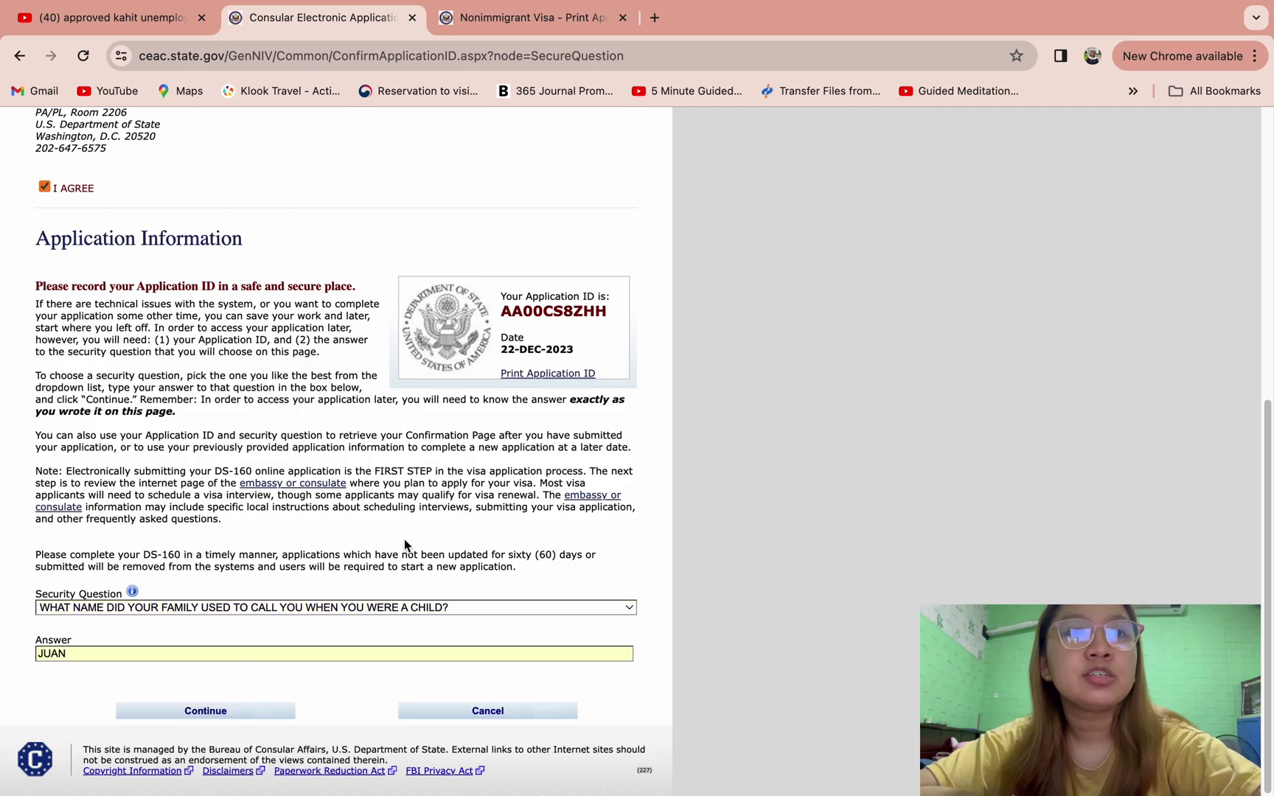
scroll(405, 545, down, 1)
scroll(405, 549, up, 1)
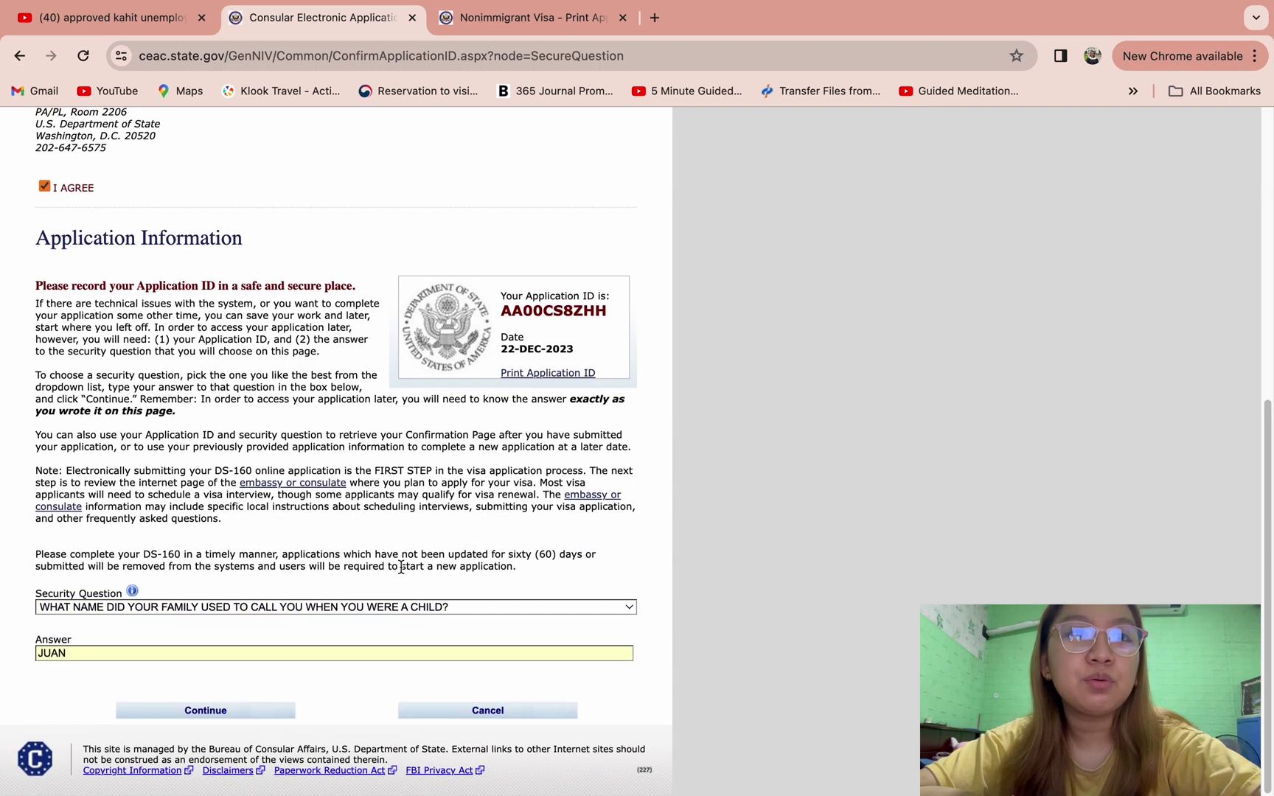
click(240, 710)
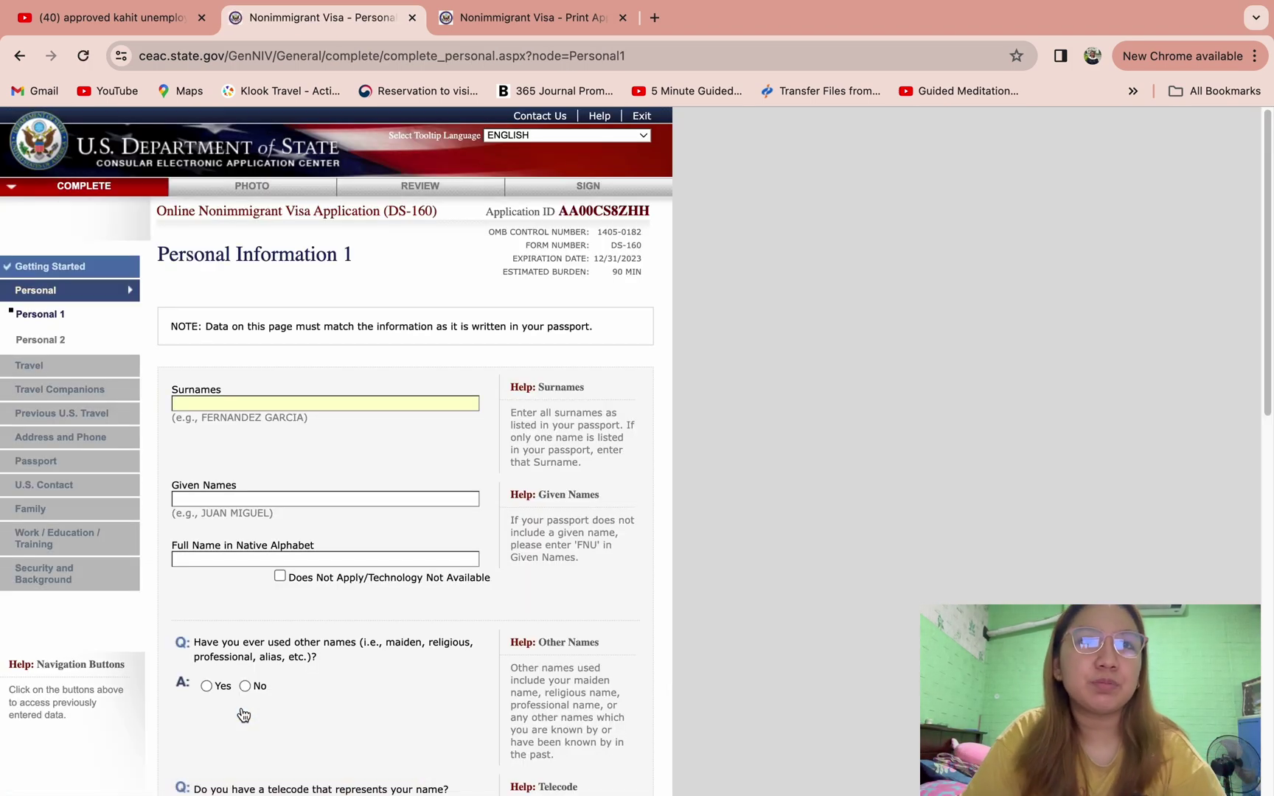
- Enter the applicant's surname and given names
scroll(515, 429, down, 2)
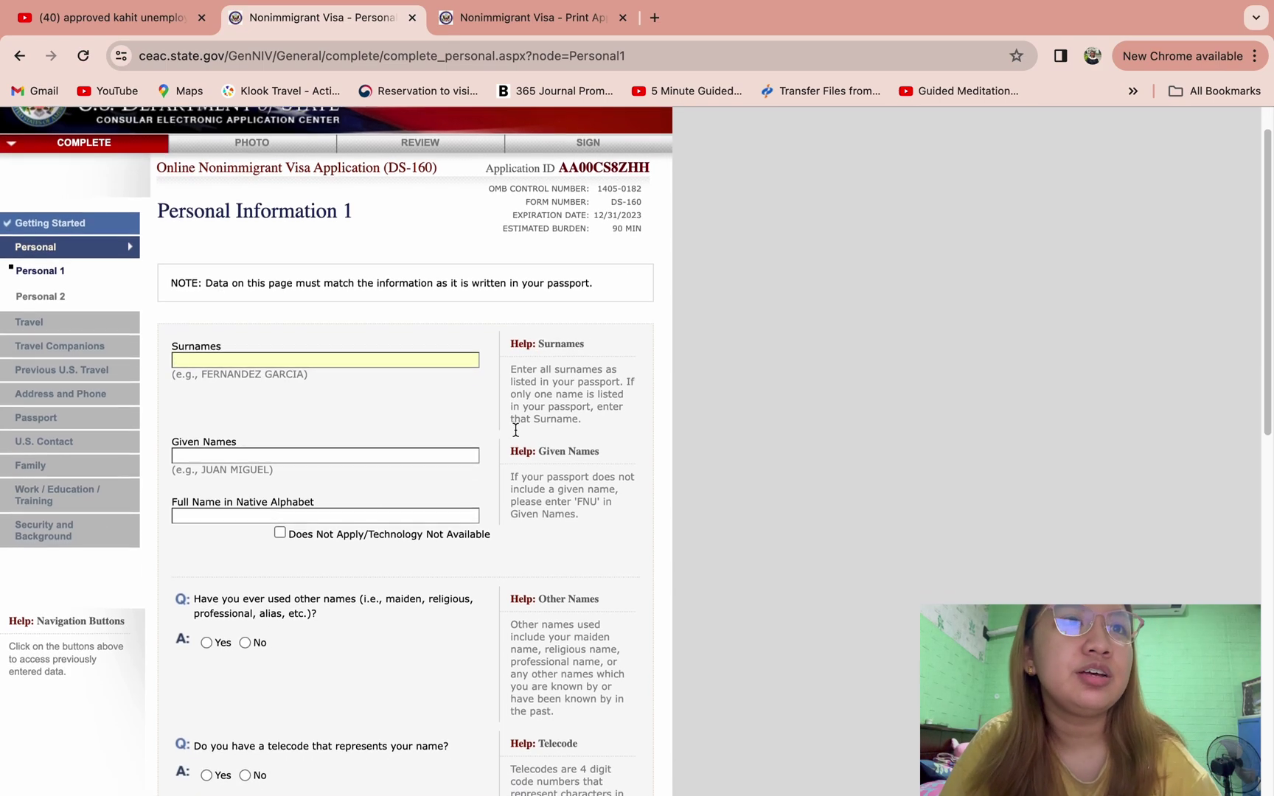
scroll(515, 430, down, 1)
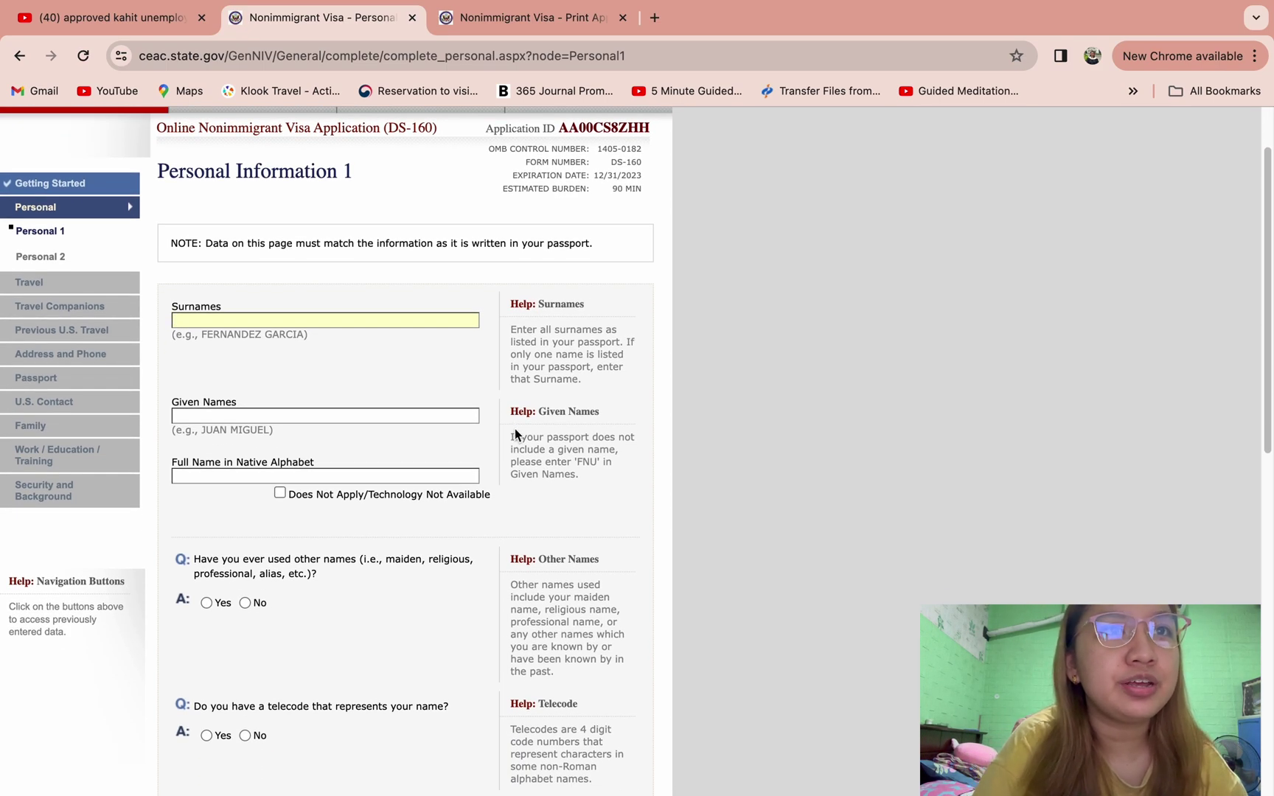
text(DLE)
key(BackSpace)
key(BackSpace)
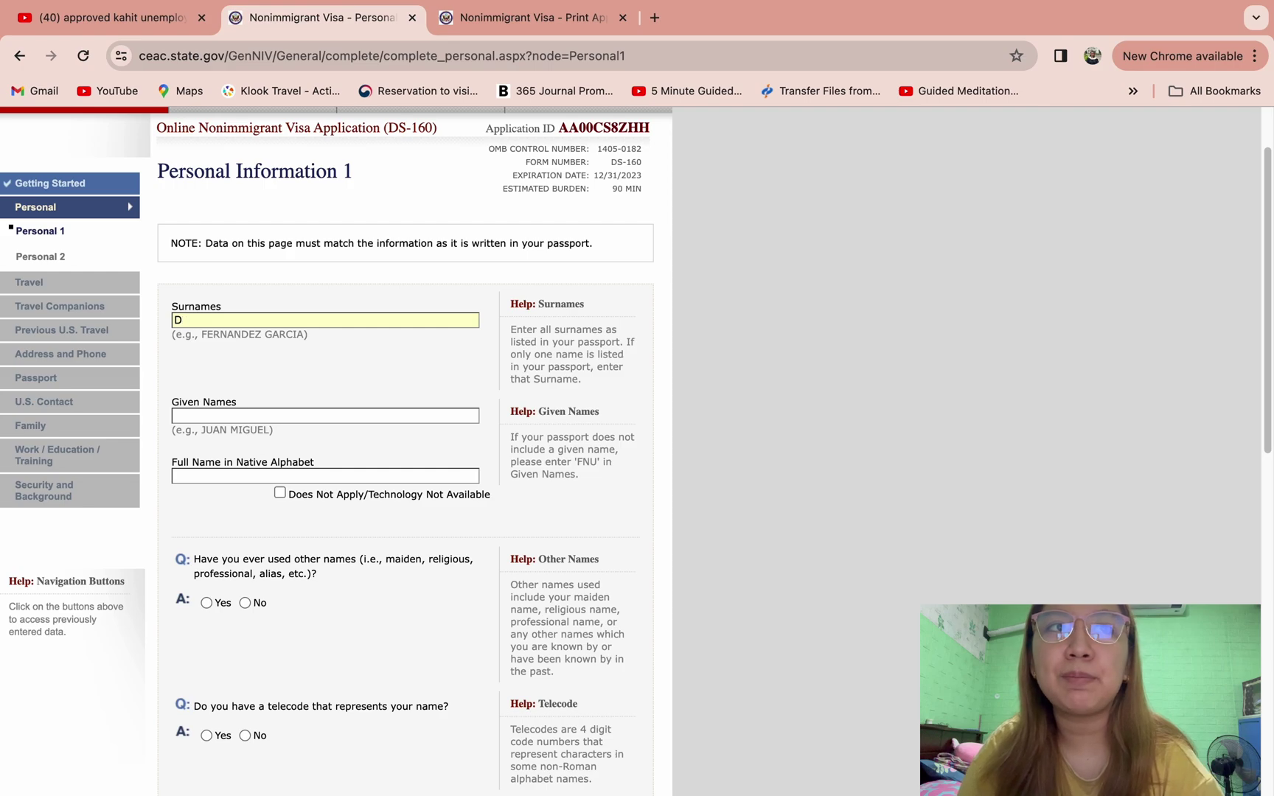
text(ELA CRUZ)
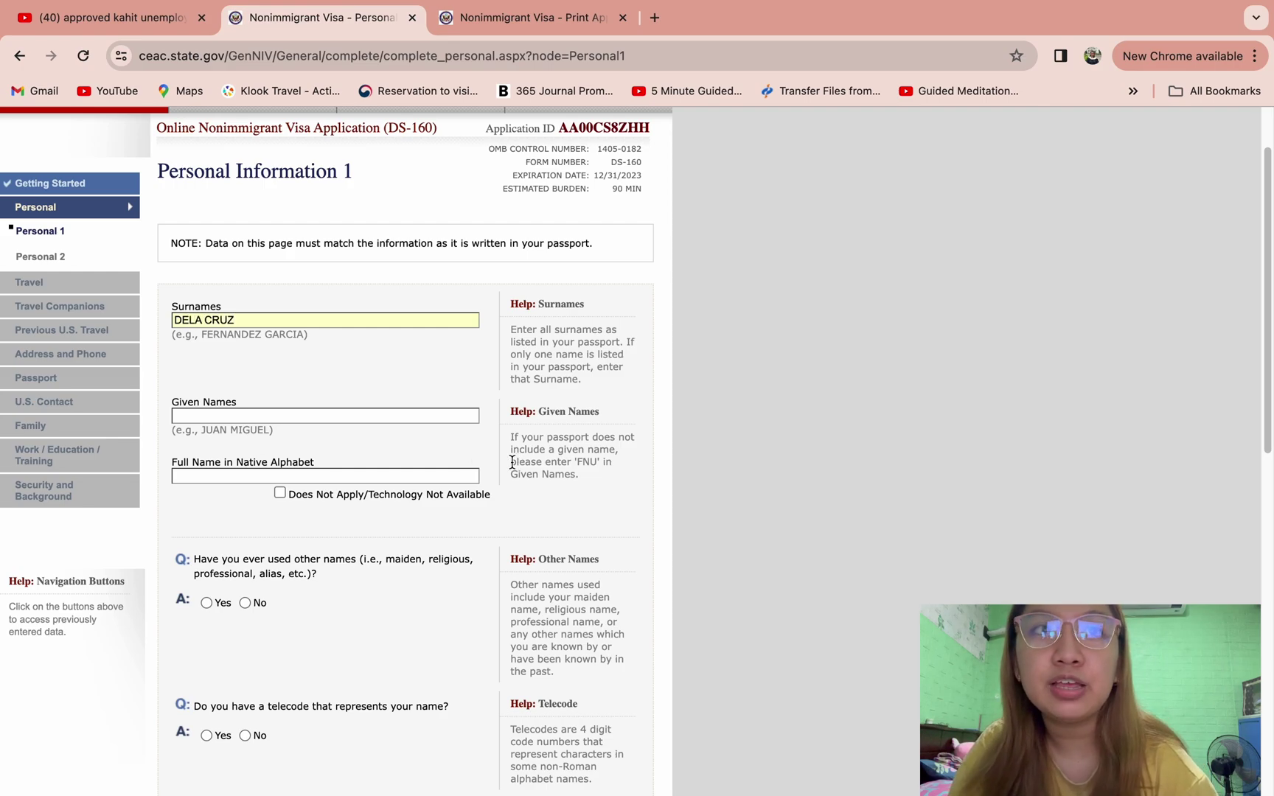
click(448, 413)
text(JUAN)
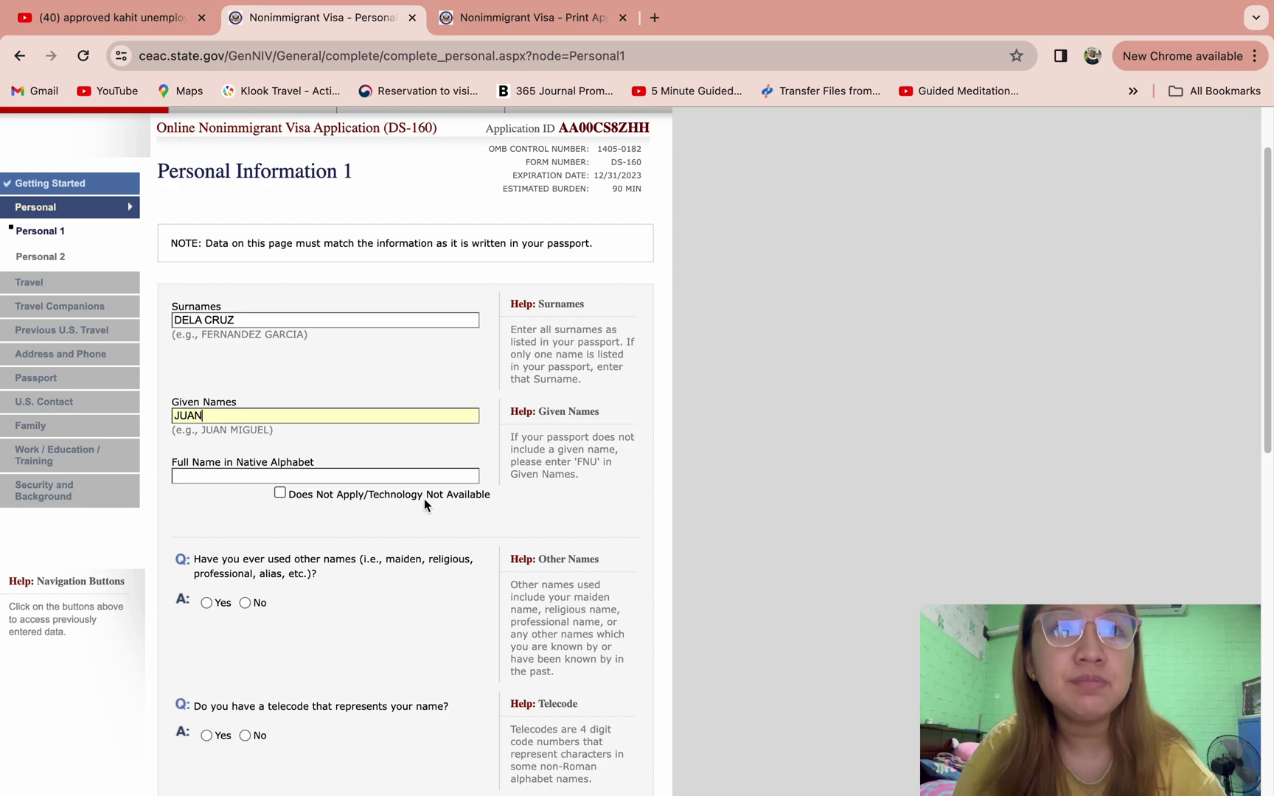
click(339, 529)
- Mark the native-alphabet name not applicable and answer No to other names and telecode
scroll(339, 528, down, 1)
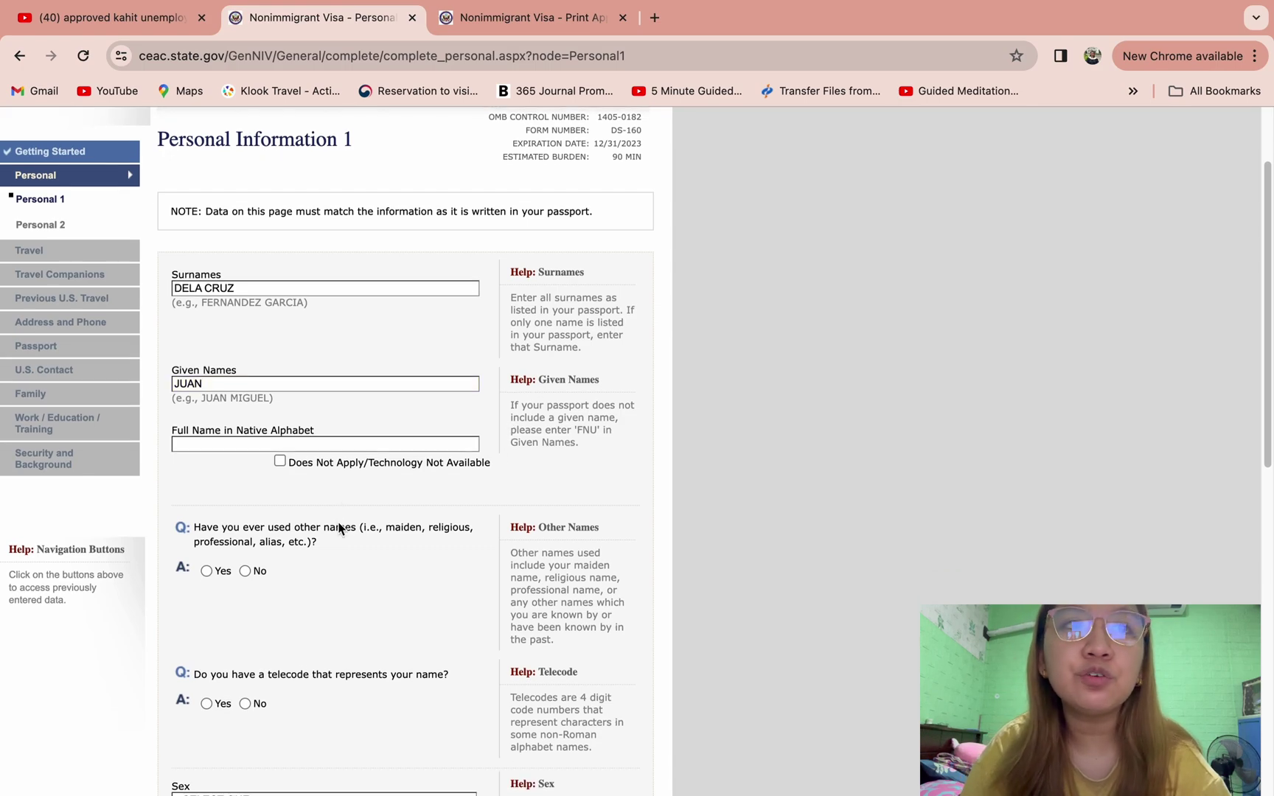
click(280, 462)
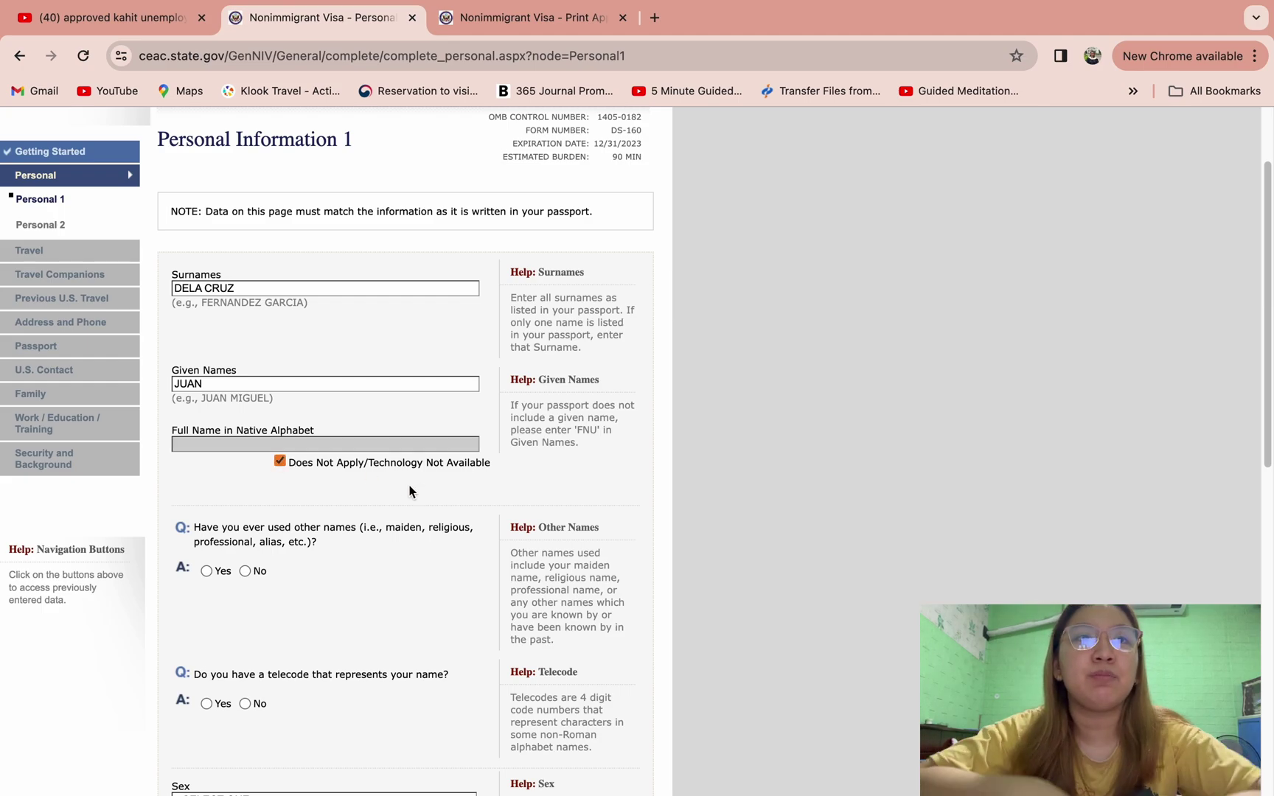
scroll(409, 492, down, 5)
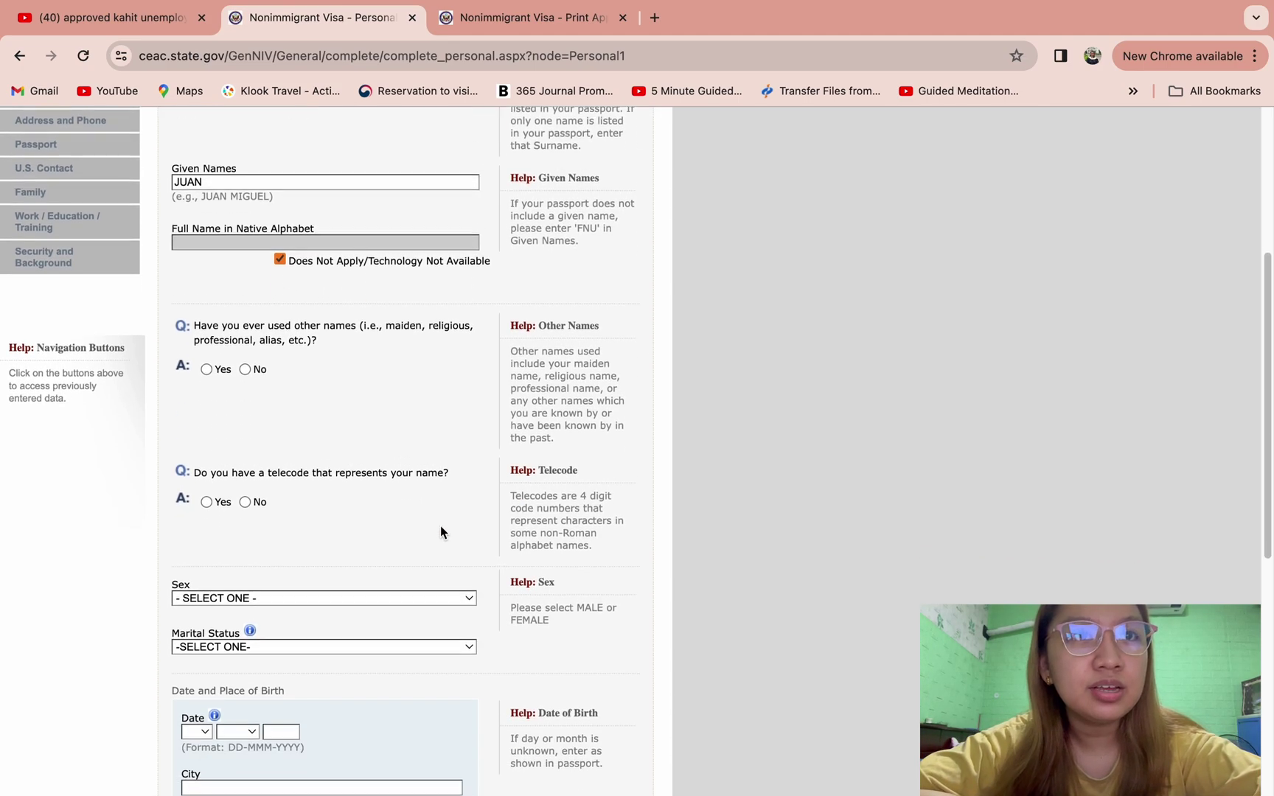
scroll(440, 532, down, 1)
click(245, 360)
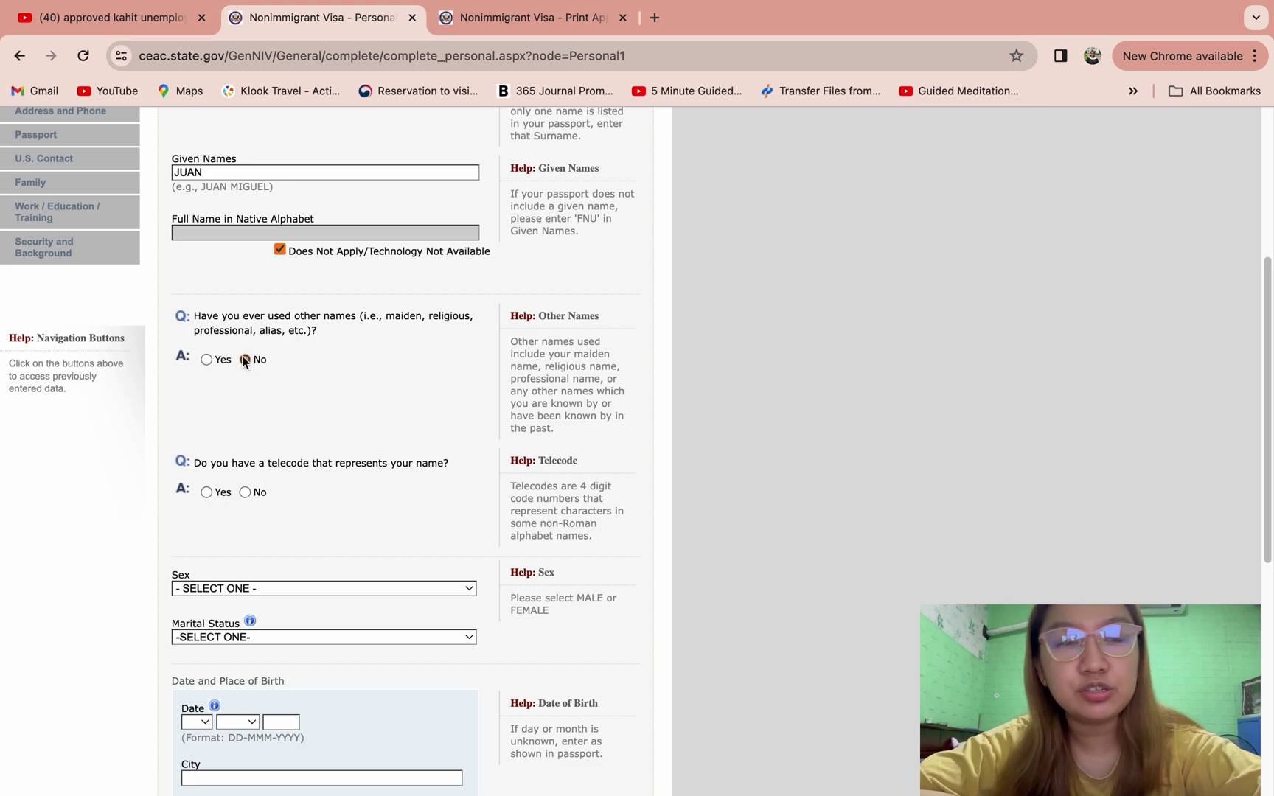
scroll(415, 383, up, 8)
scroll(443, 505, down, 10)
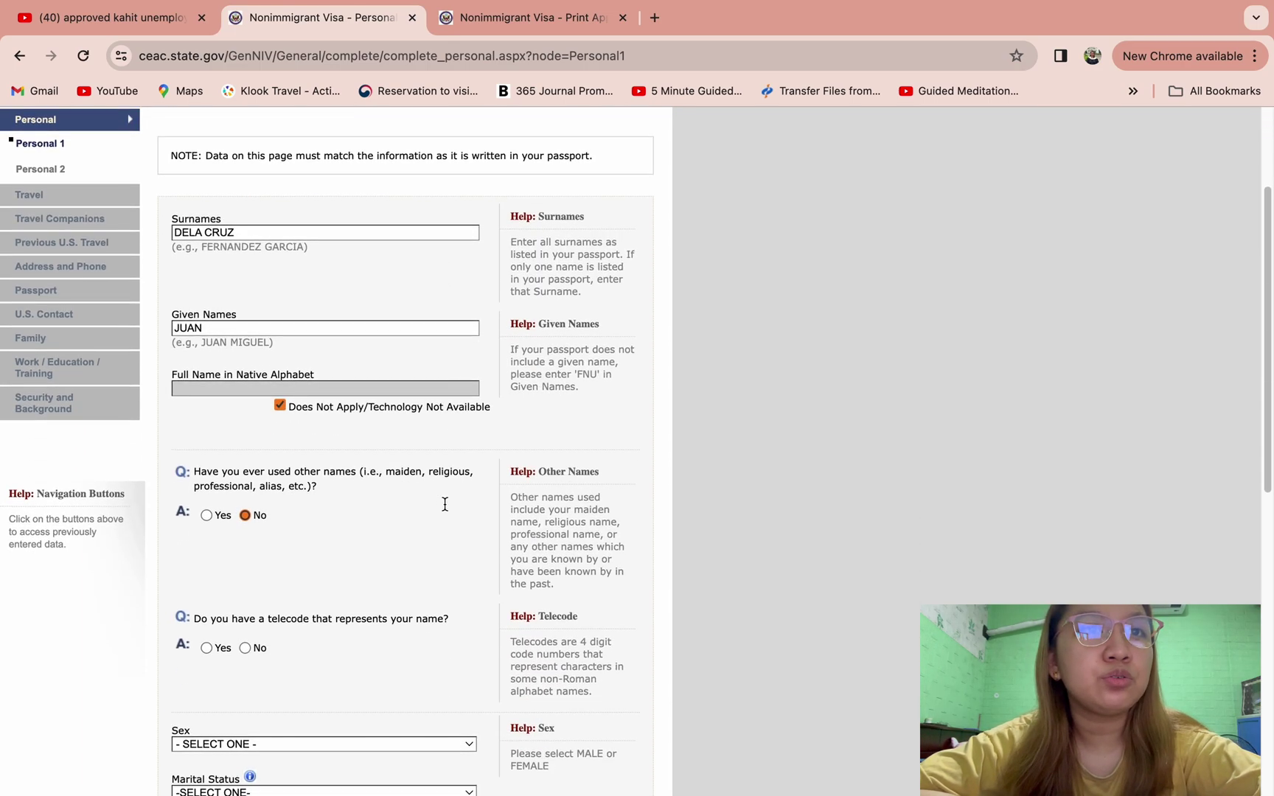
scroll(444, 508, down, 2)
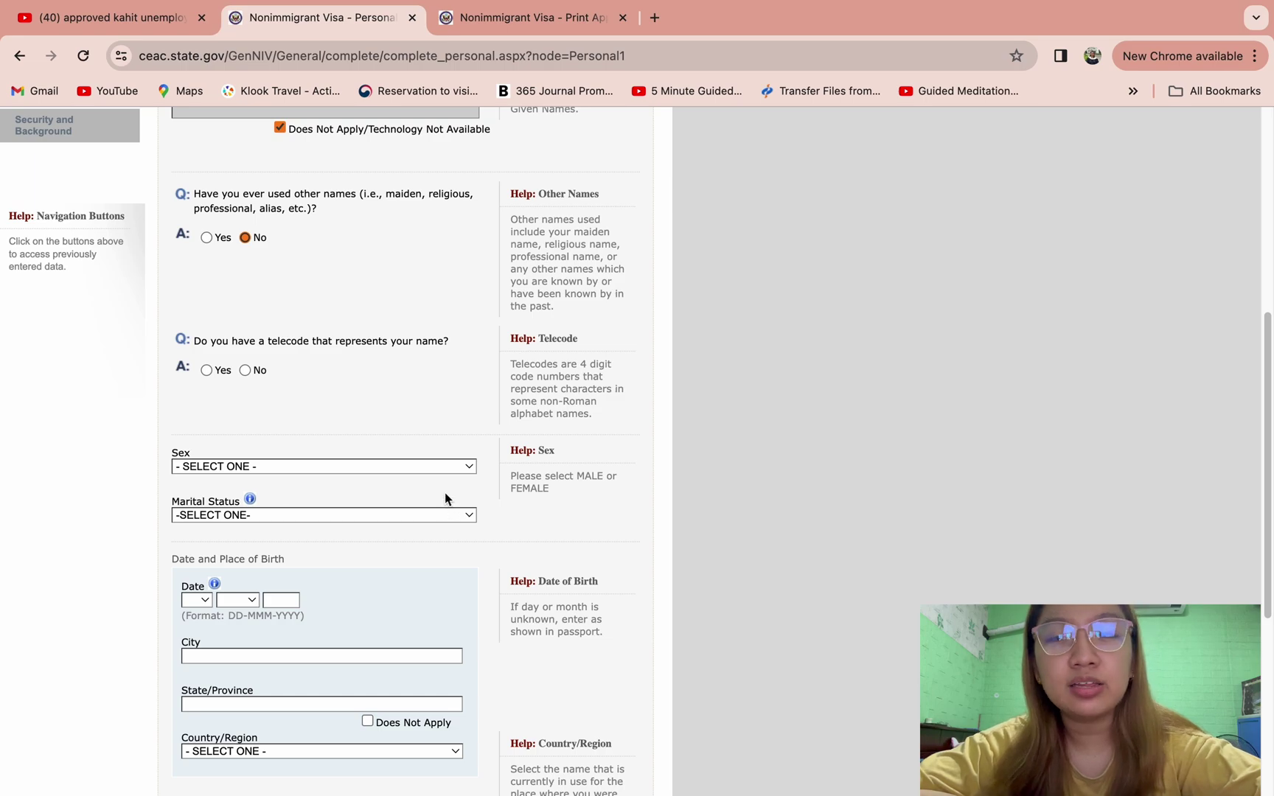
click(246, 370)
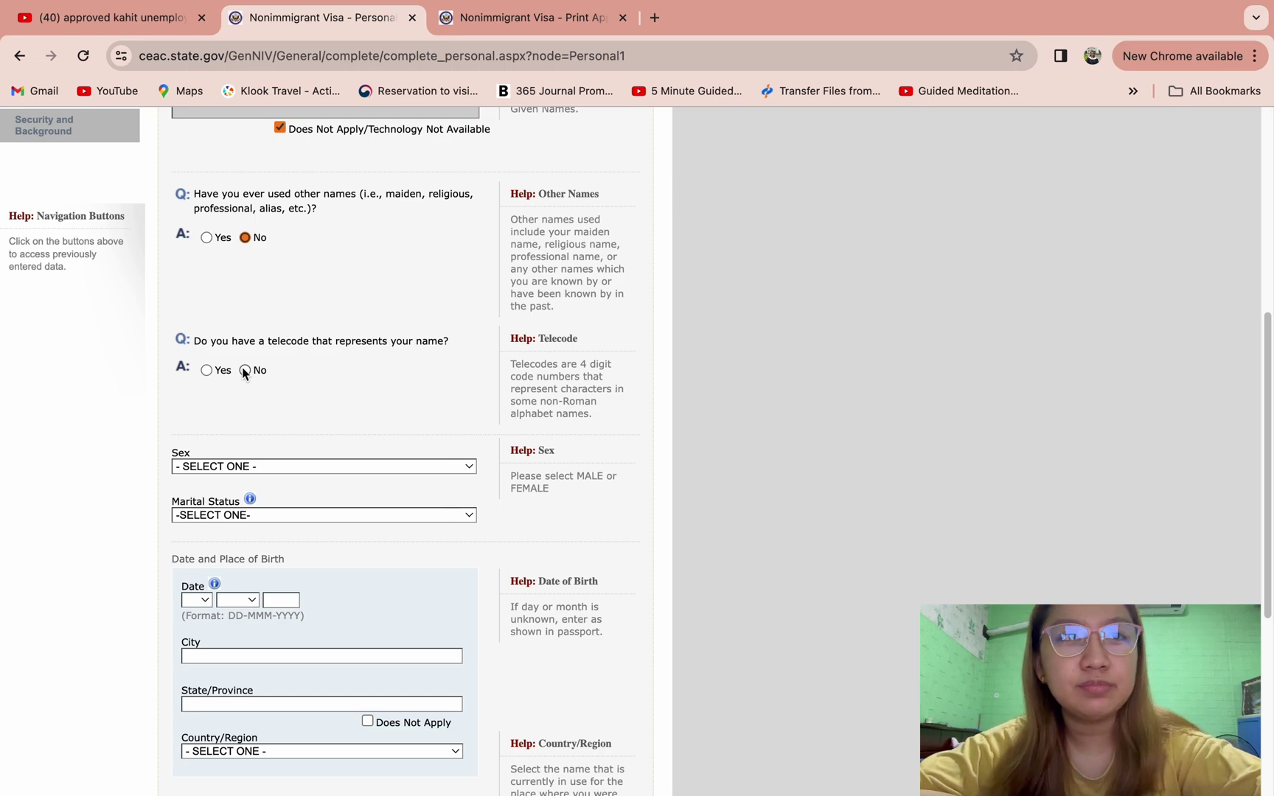
scroll(339, 395, up, 6)
scroll(359, 404, down, 8)
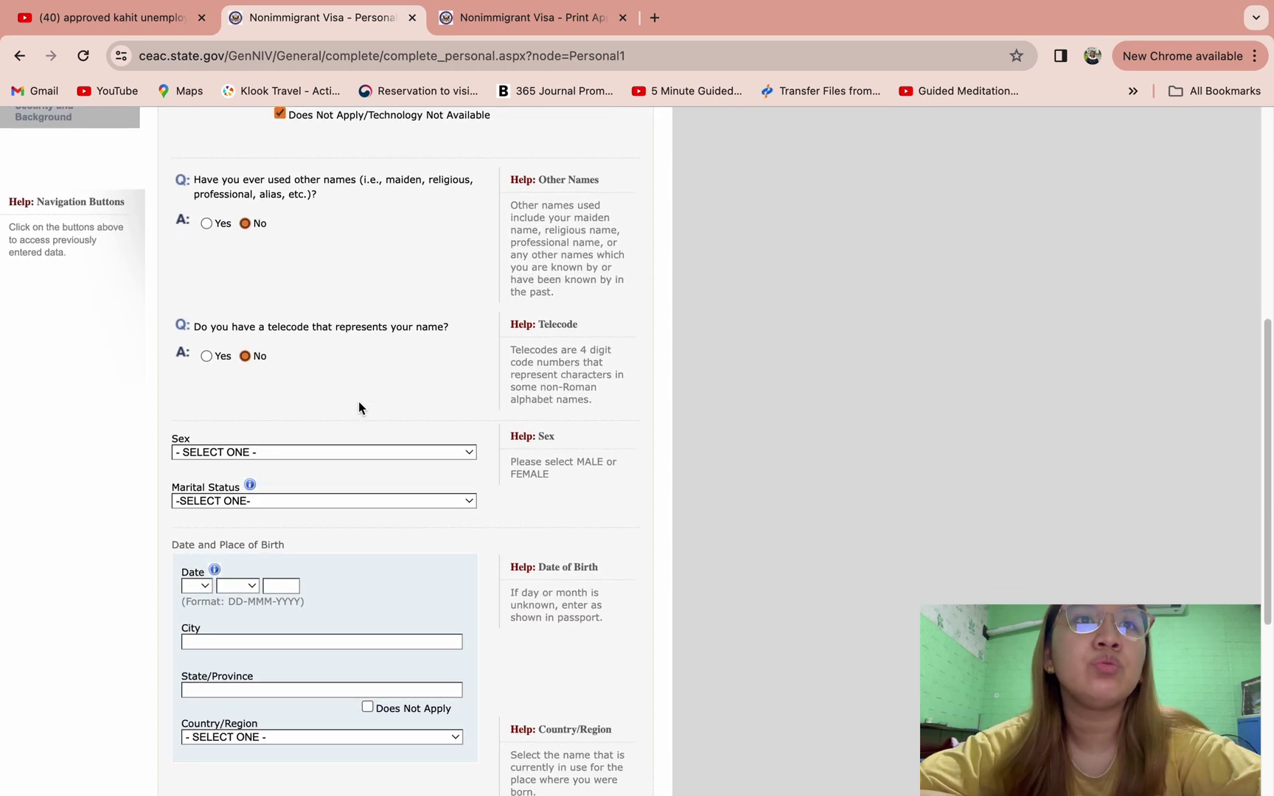
- Set sex to MALE and marital status to SINGLE
click(325, 398)
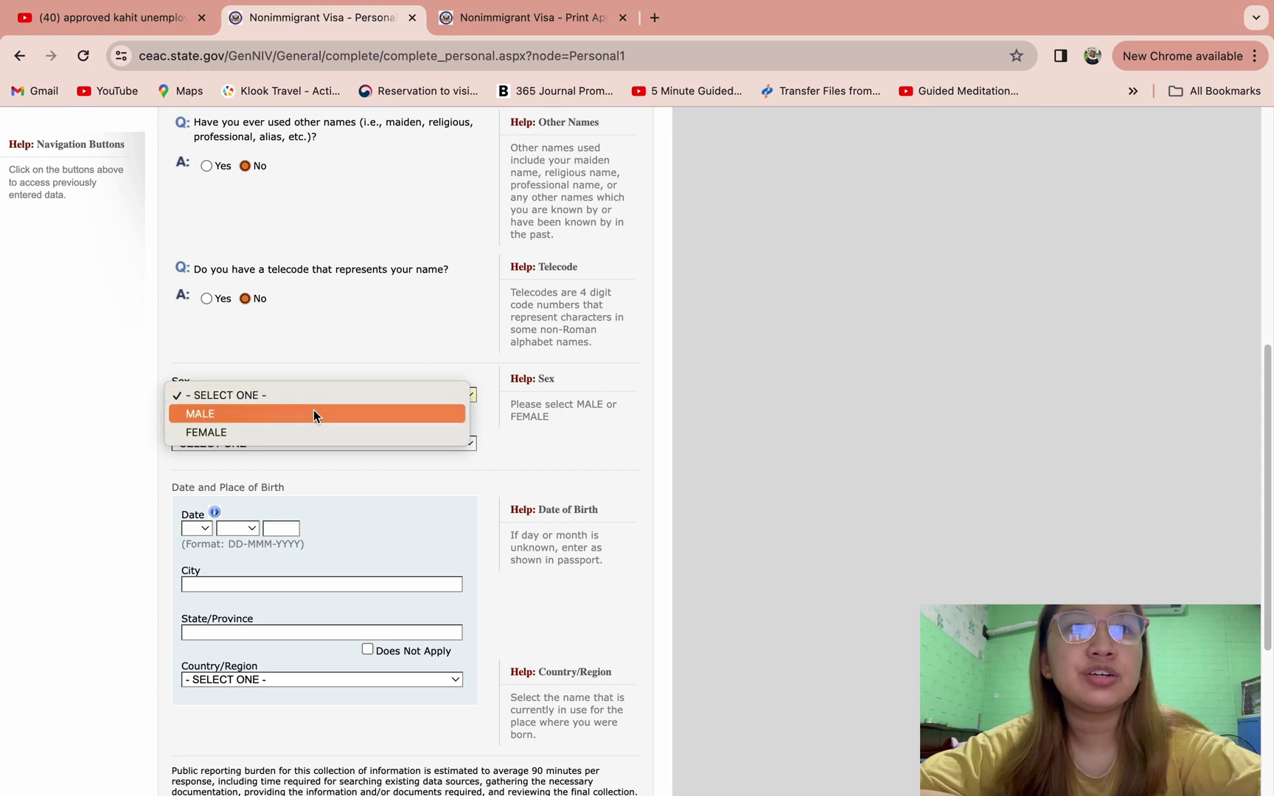
click(313, 412)
scroll(409, 524, down, 4)
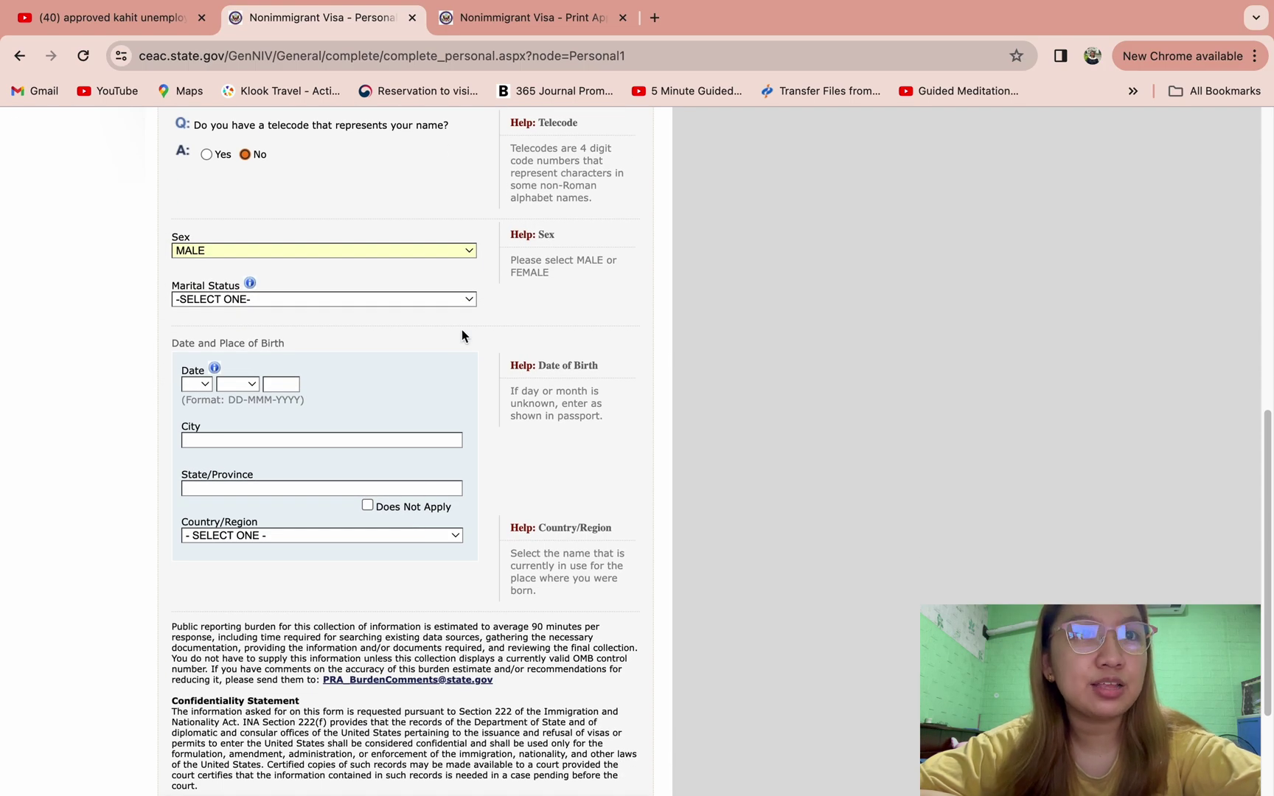
click(384, 301)
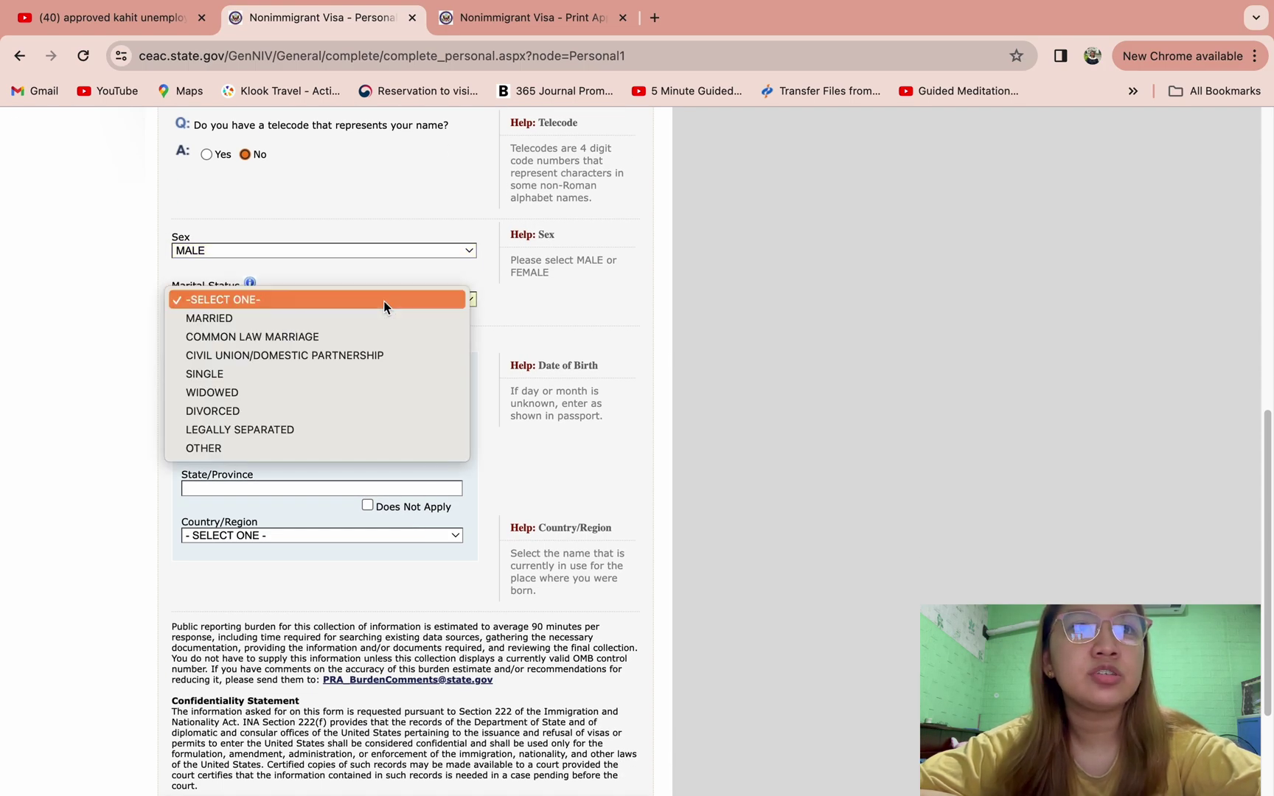
click(336, 374)
- Set the date of birth to 01 JAN 1990
scroll(431, 389, down, 2)
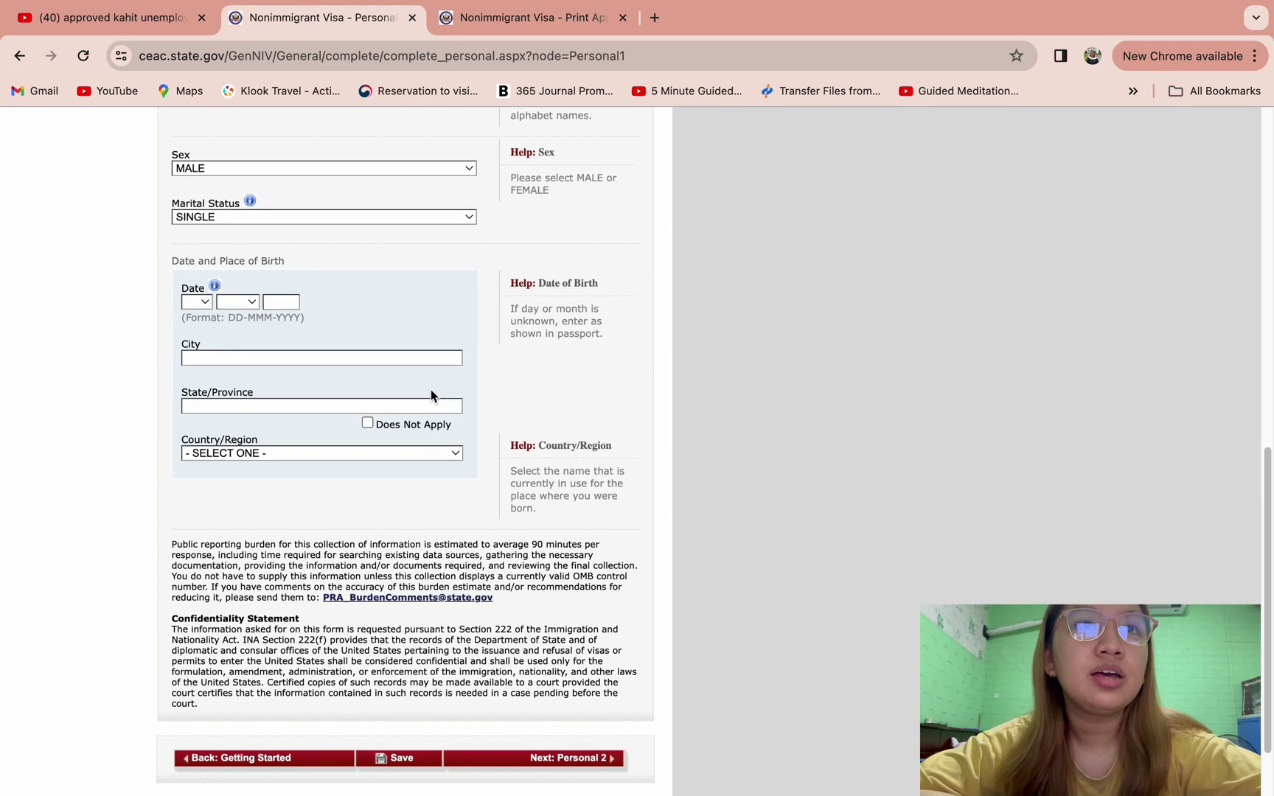
click(195, 301)
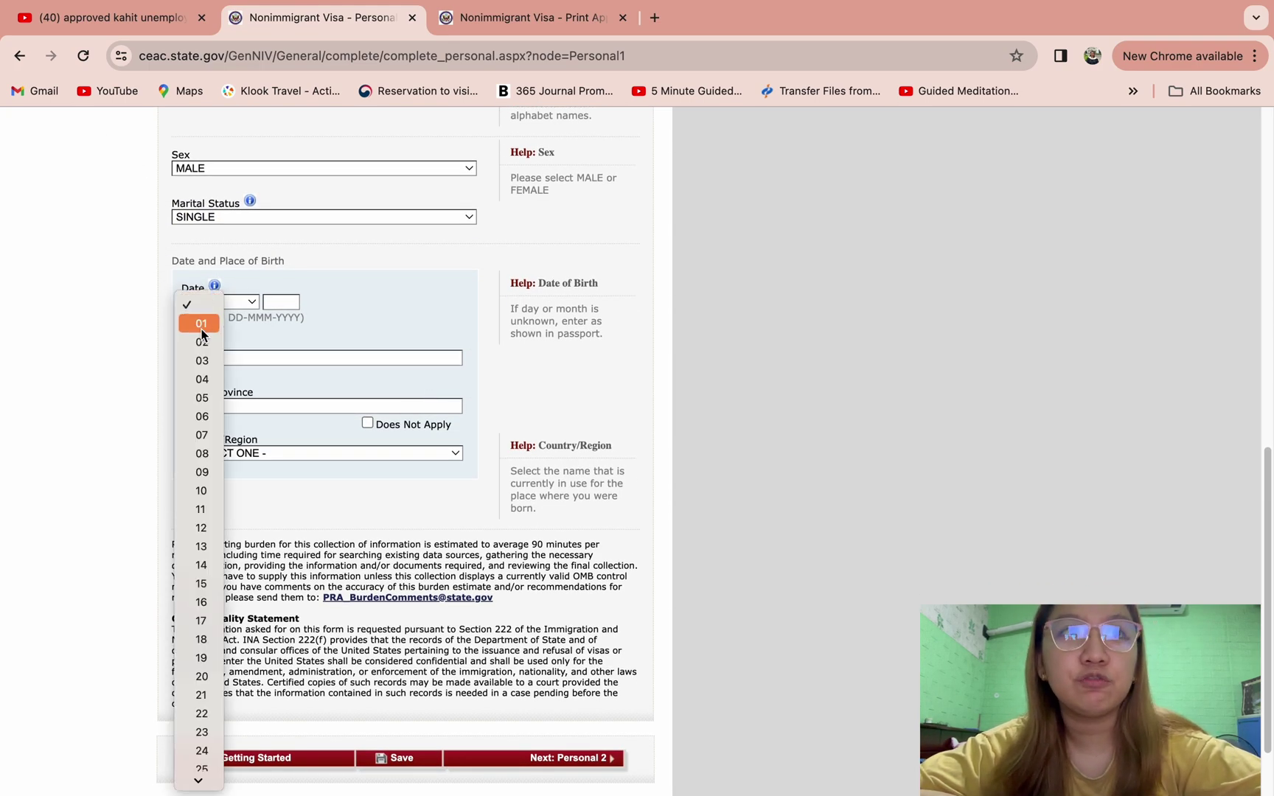
click(201, 329)
click(247, 303)
click(242, 323)
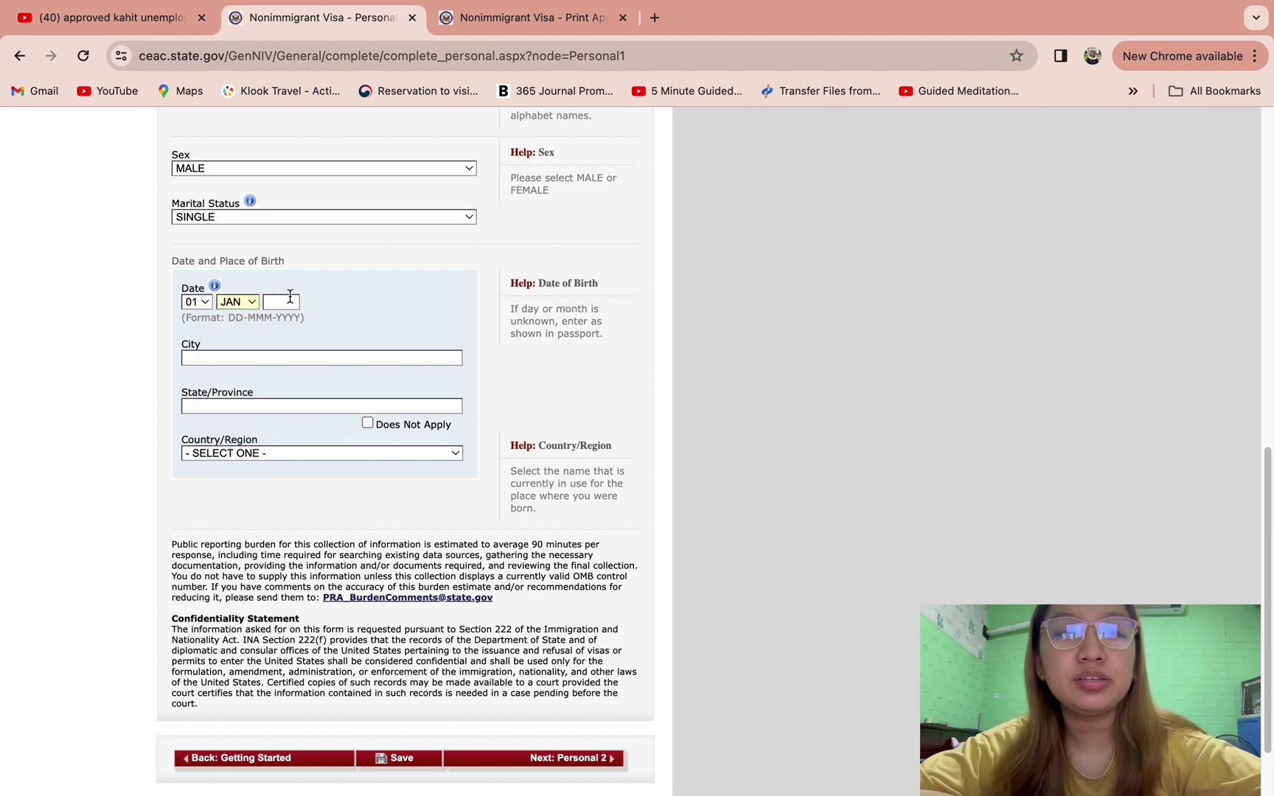
key(Tab)
text(1980)
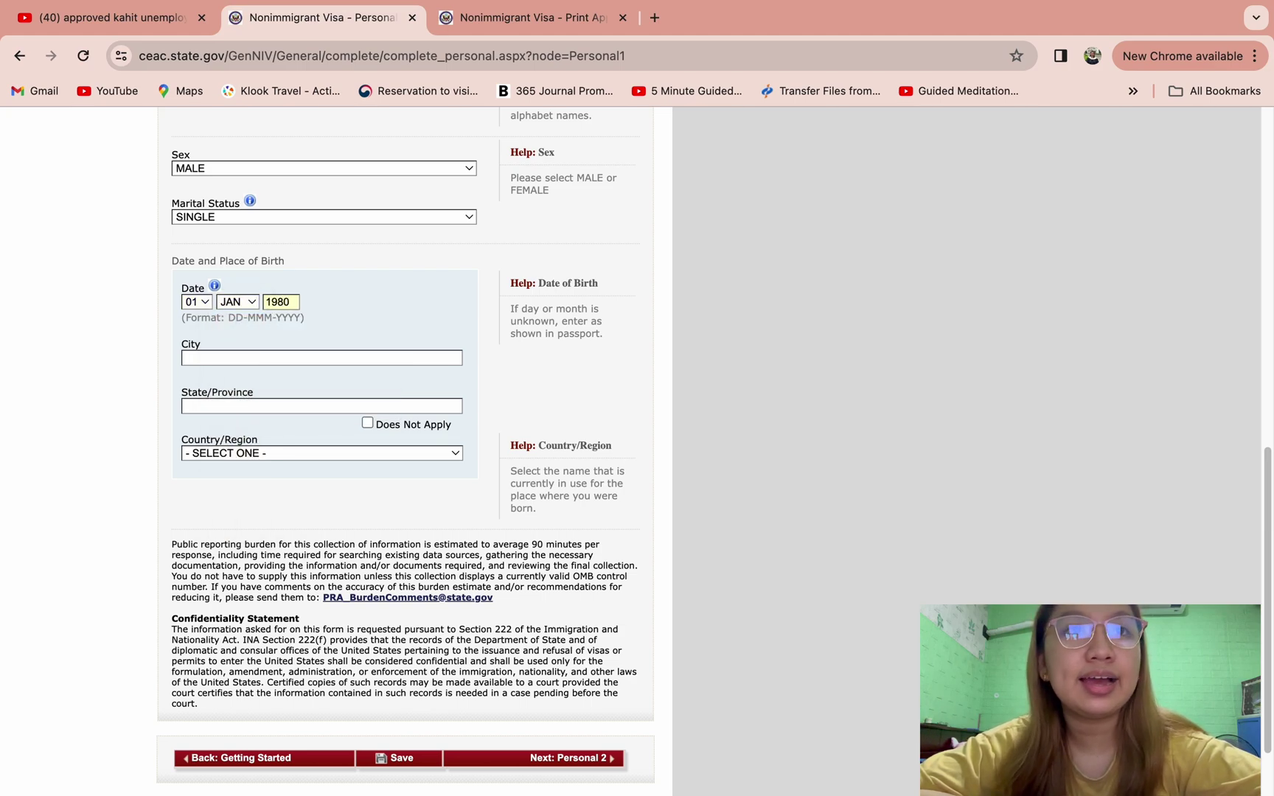
key(BackSpace)
key(BackSpace)
text(90)
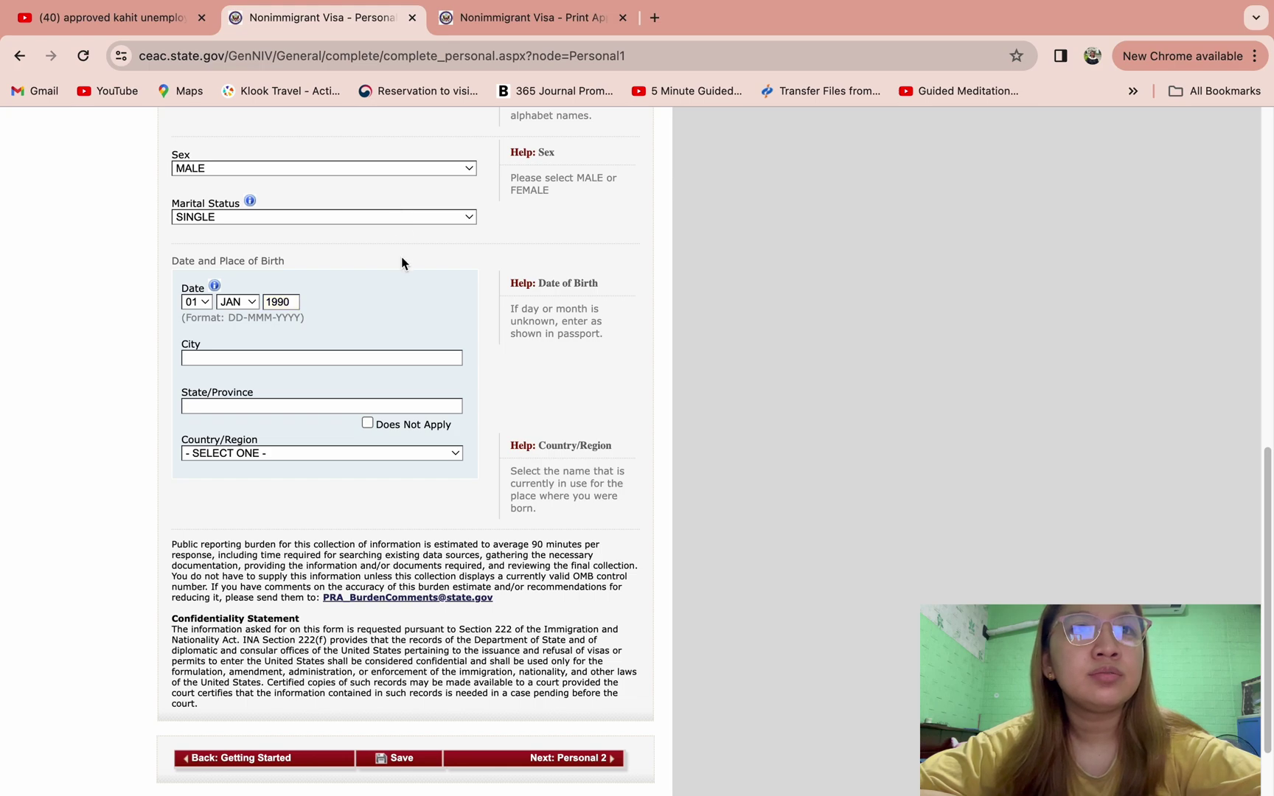
- Enter birthplace CALOOCAN, METRO MANILA, PHILIPPINES and continue to Personal Information 2
click(374, 358)
text(CALOOCAN)
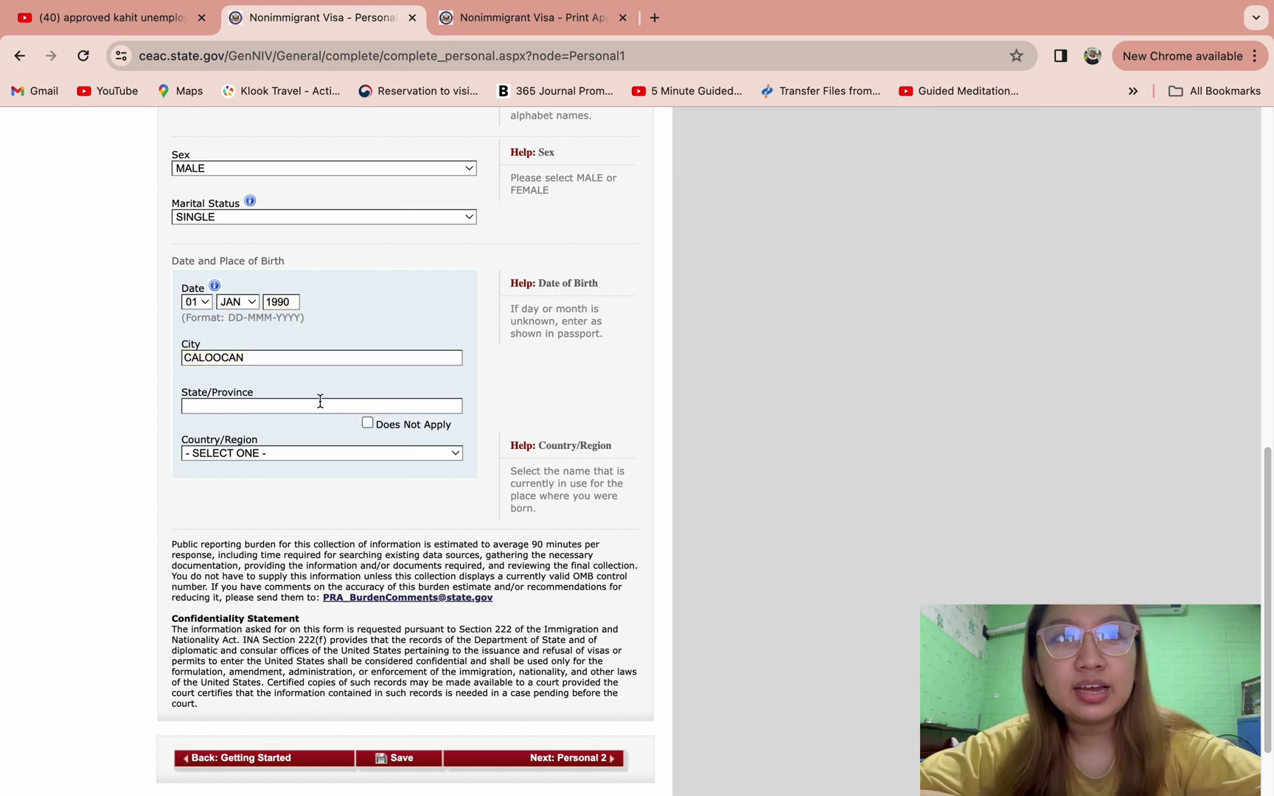
click(320, 403)
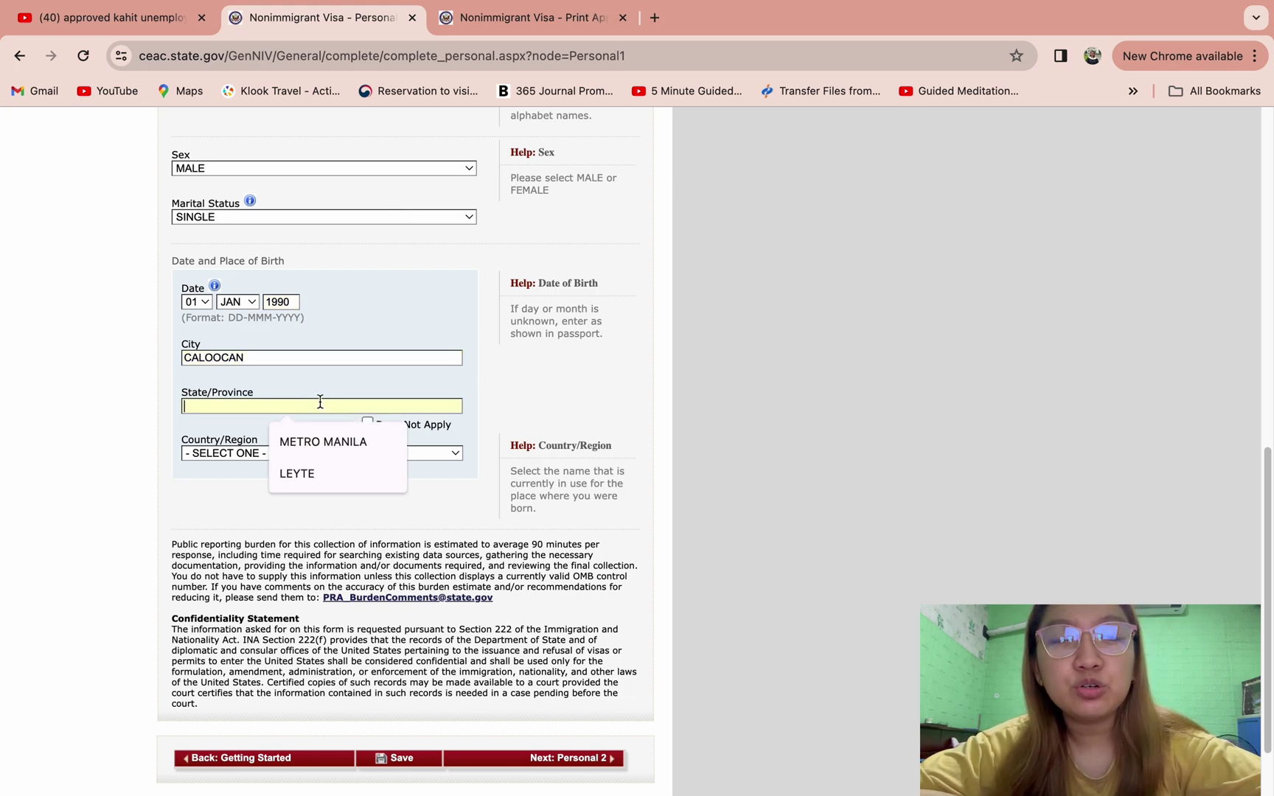
text(METRO MANILA)
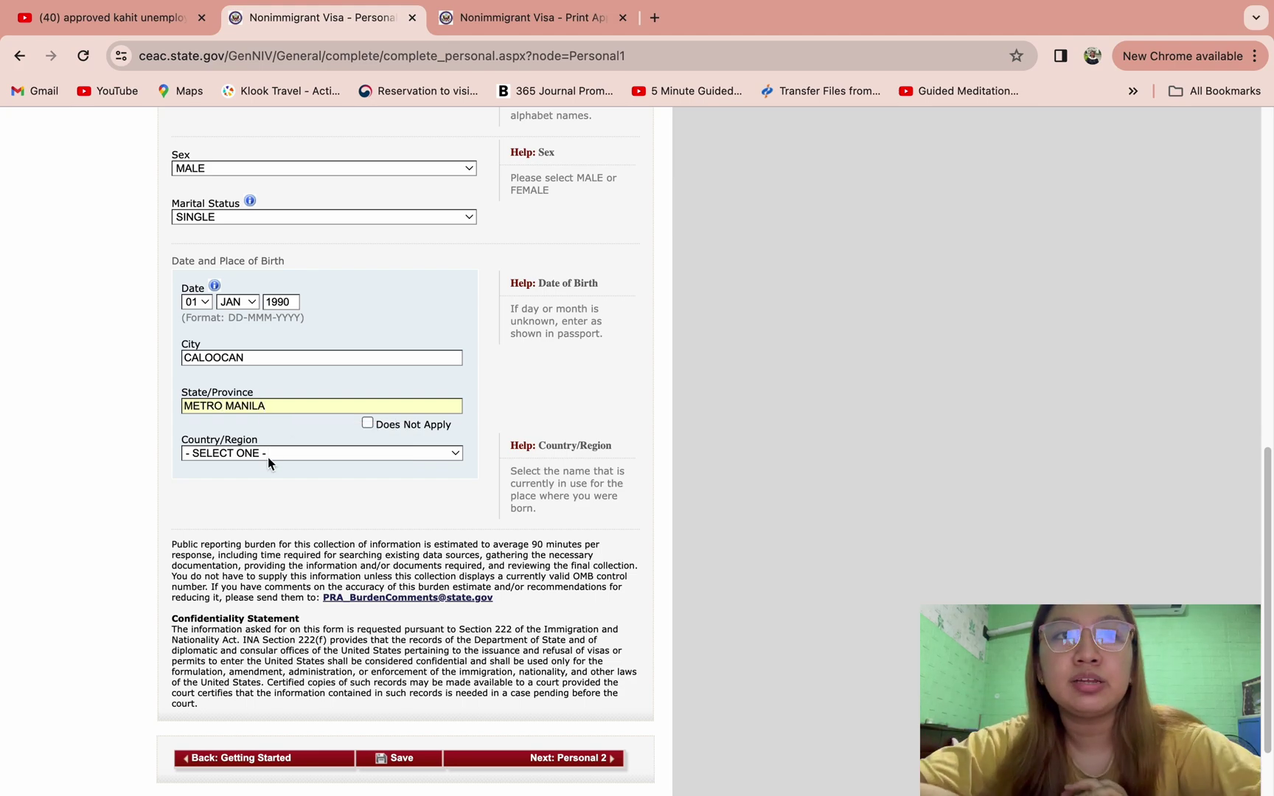
click(267, 452)
text(phil)
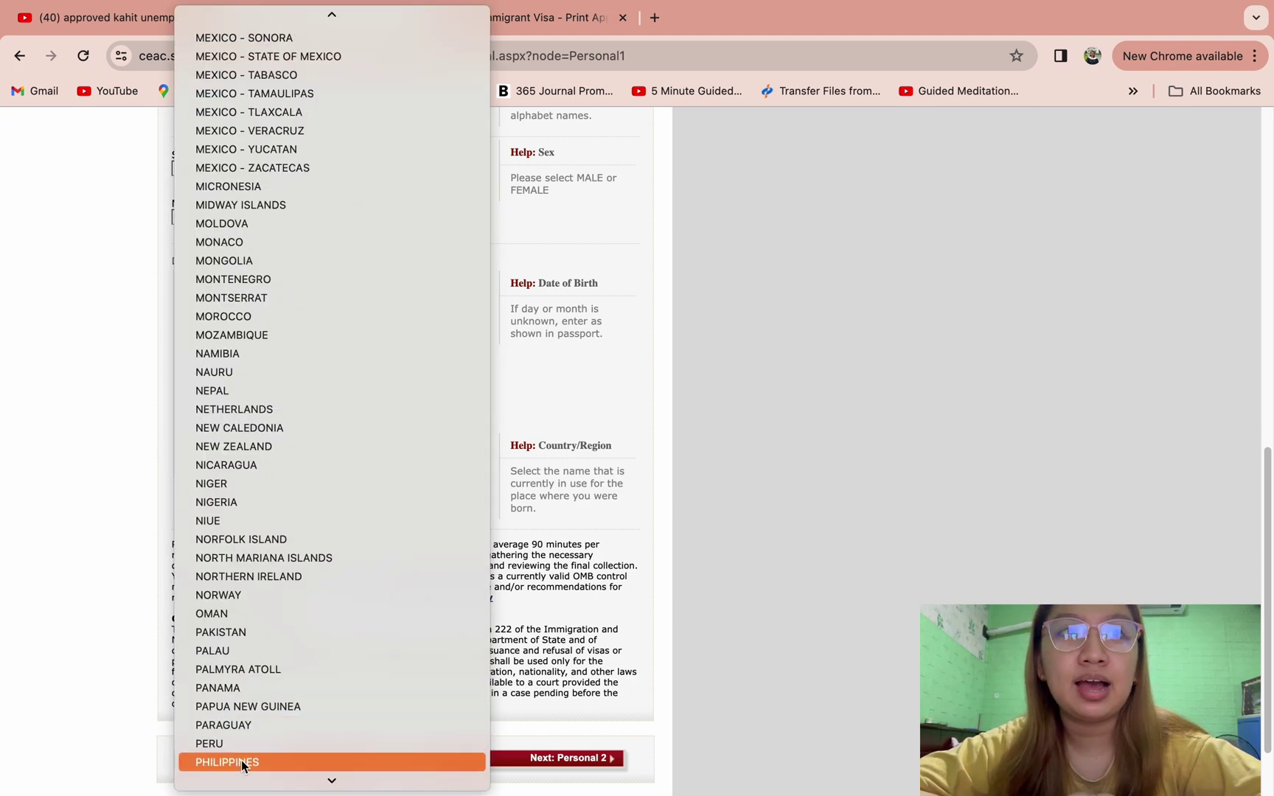
click(241, 760)
scroll(119, 495, down, 2)
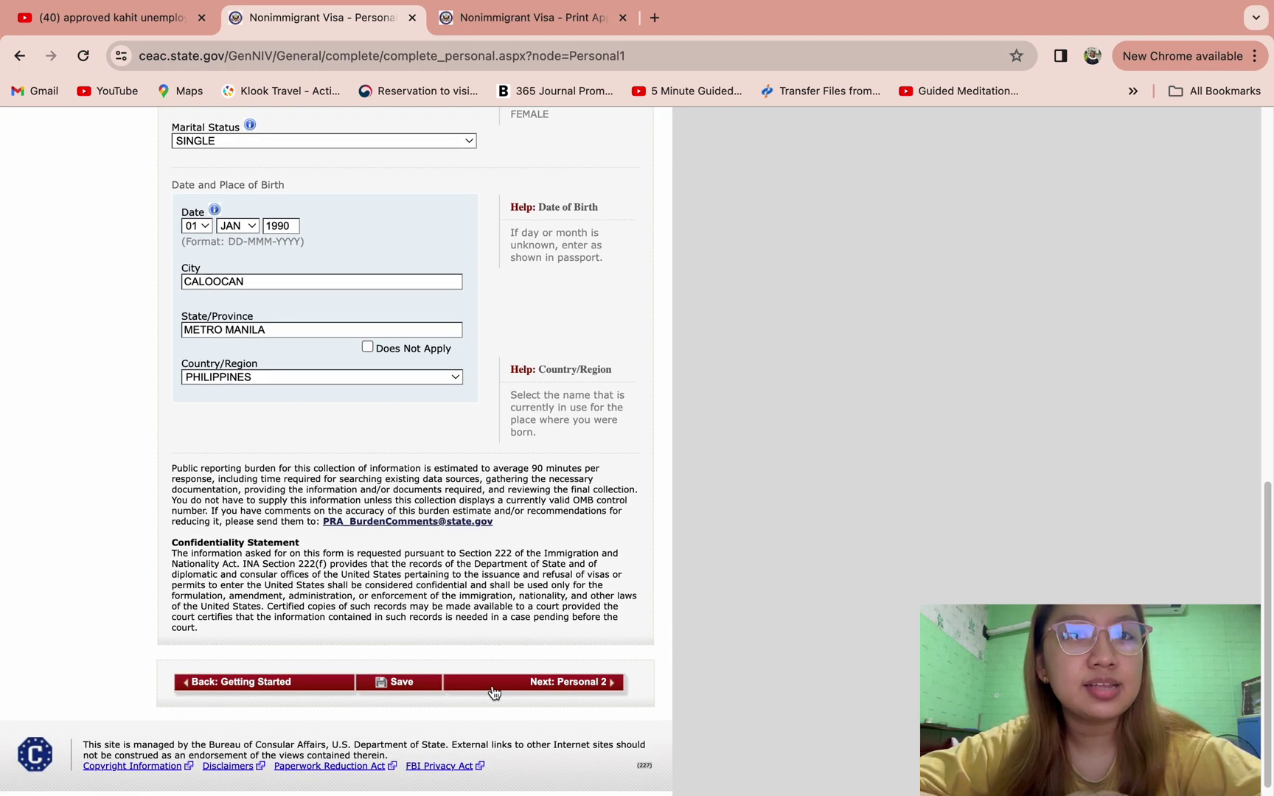
click(492, 687)
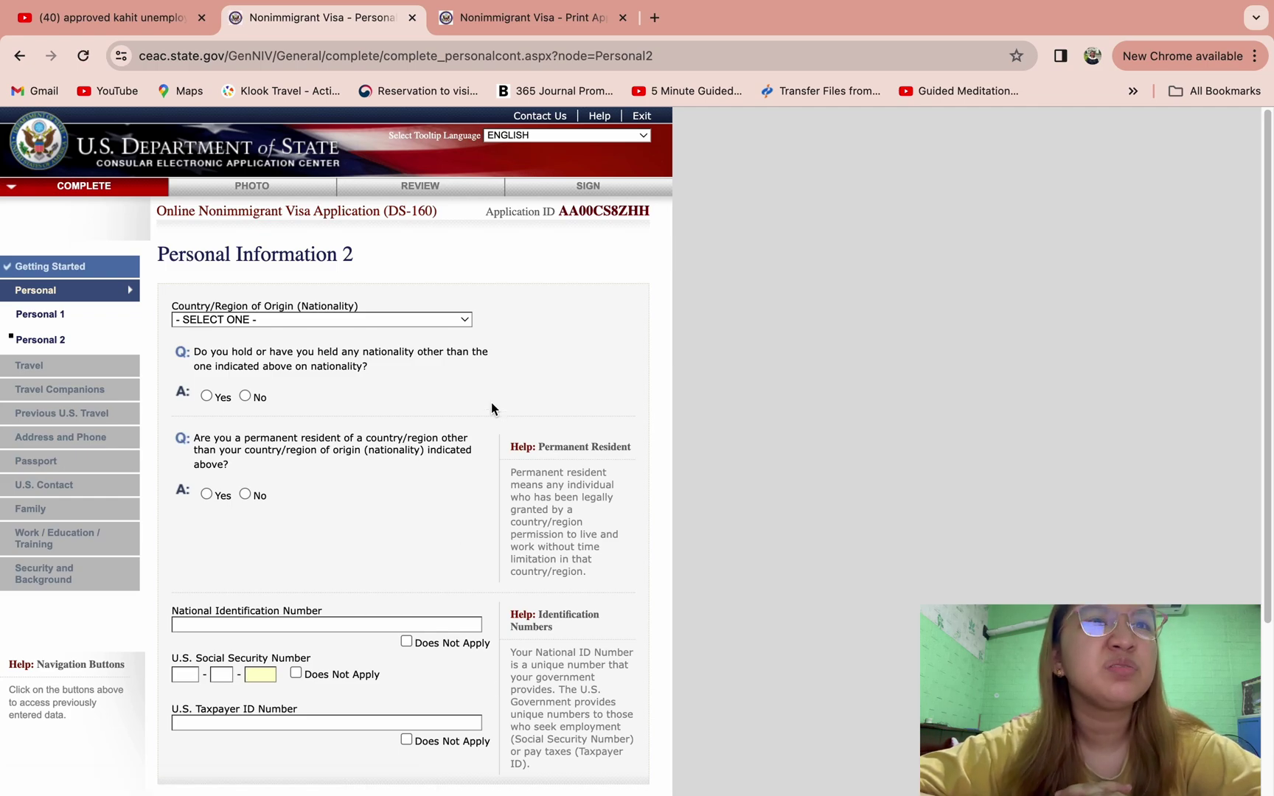
- Set nationality to PHILIPPINES and answer No to other nationality and permanent residence
click(417, 321)
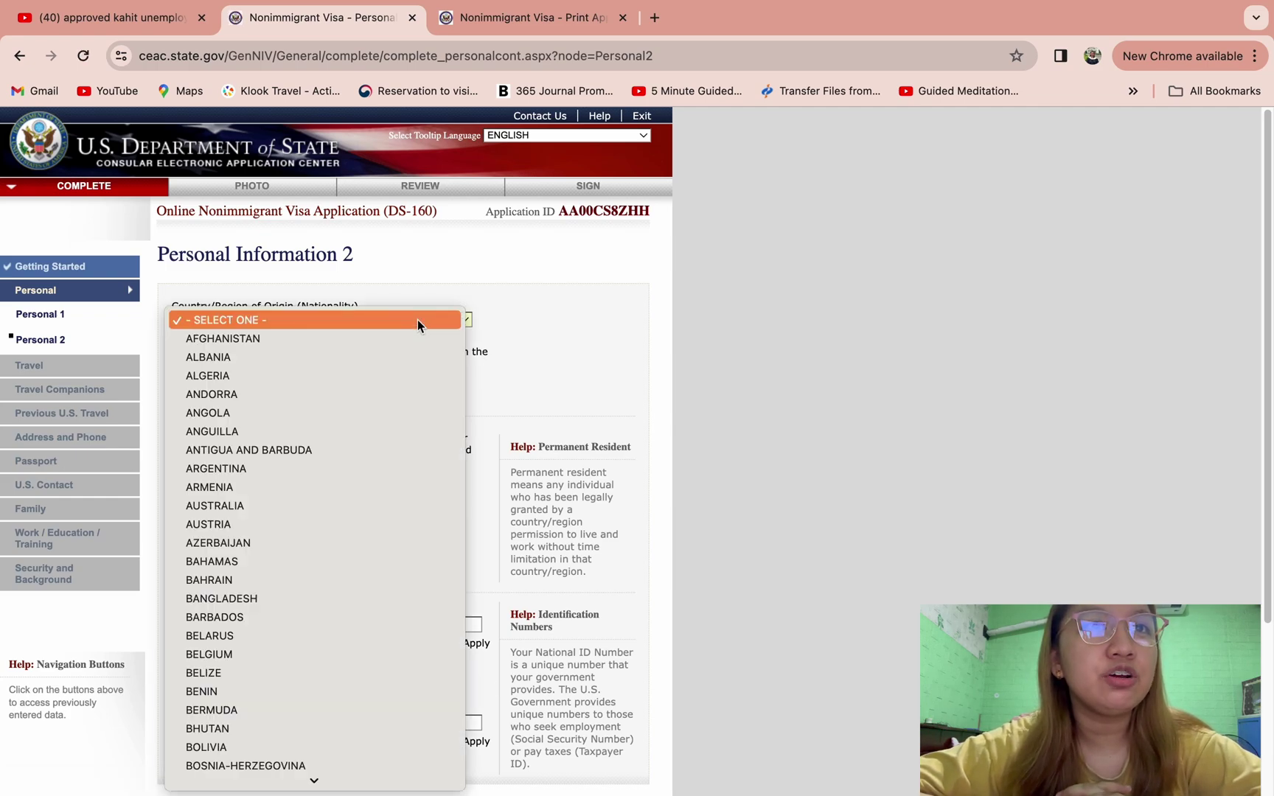
text(phil)
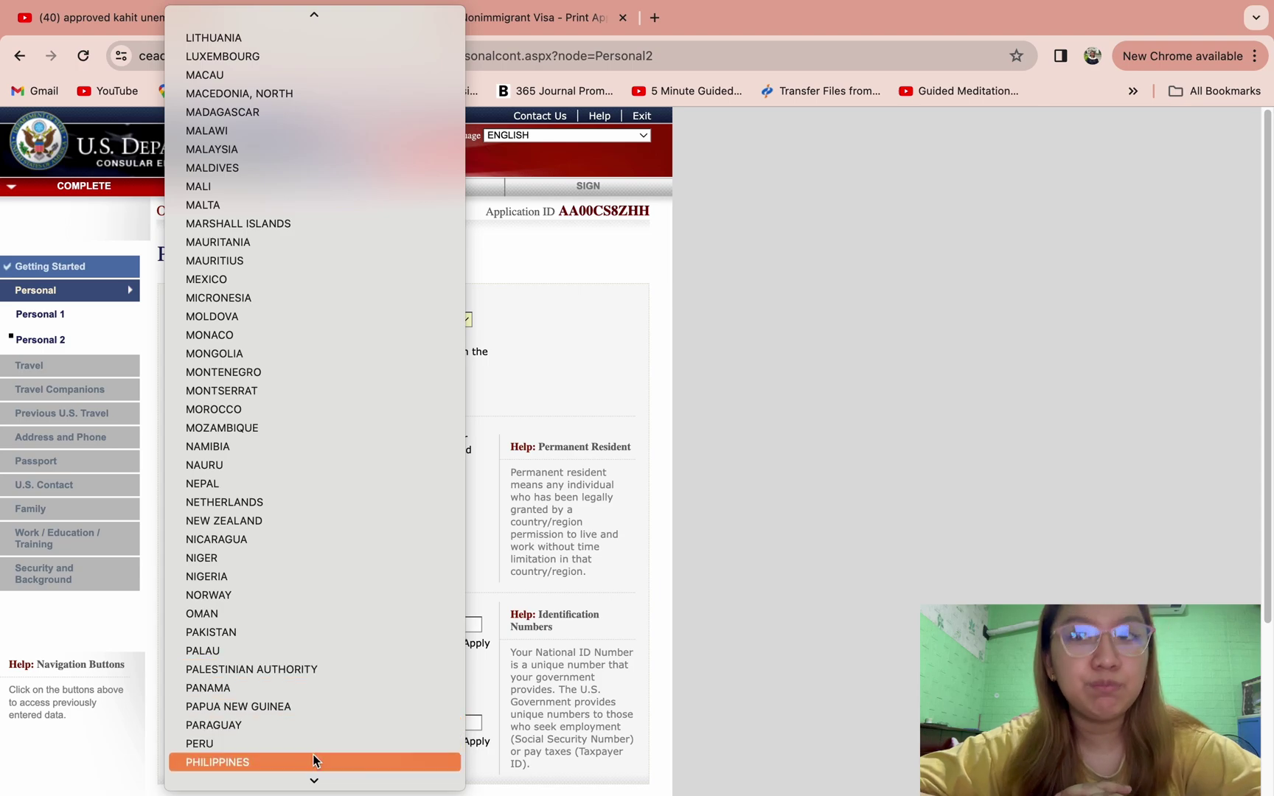
click(313, 759)
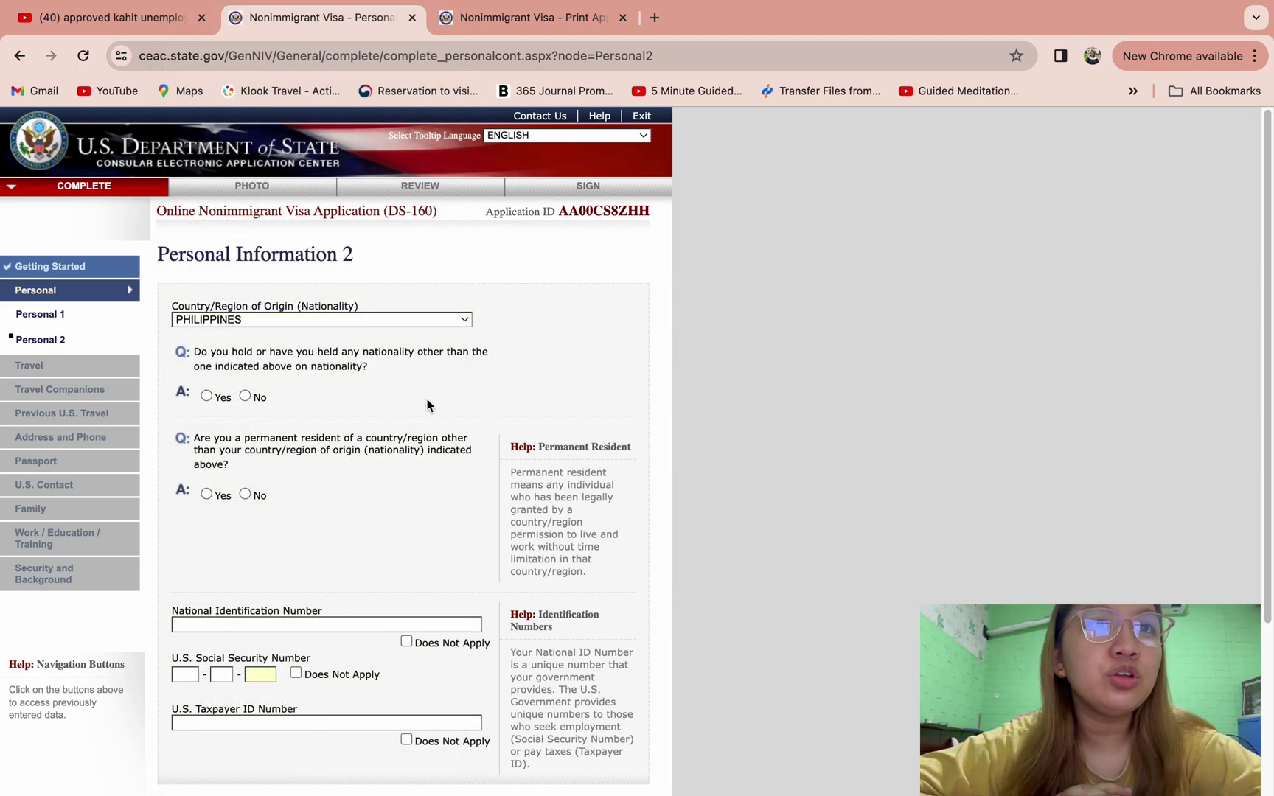
click(246, 396)
scroll(303, 524, down, 1)
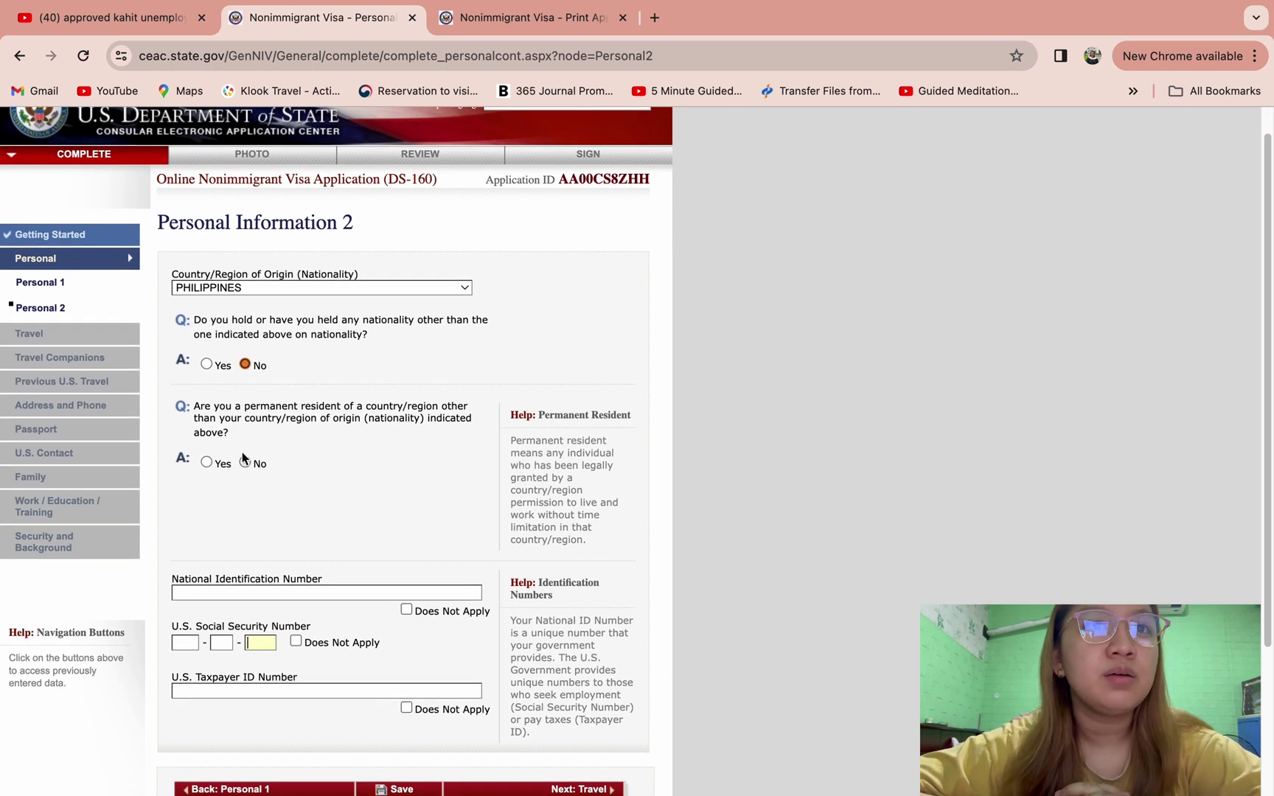
click(244, 460)
scroll(401, 528, down, 5)
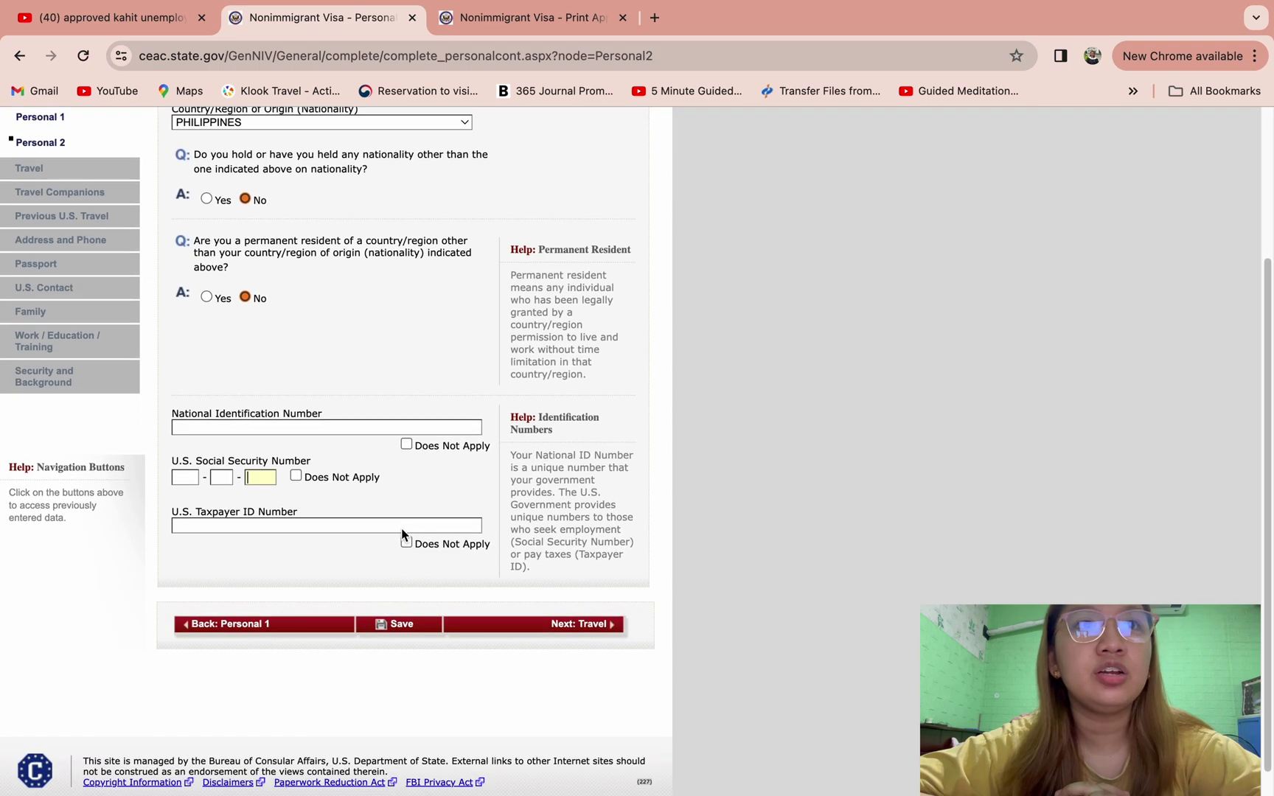
- Mark national ID, U.S. SSN and taxpayer ID as Does Not Apply, then continue to Travel
click(406, 444)
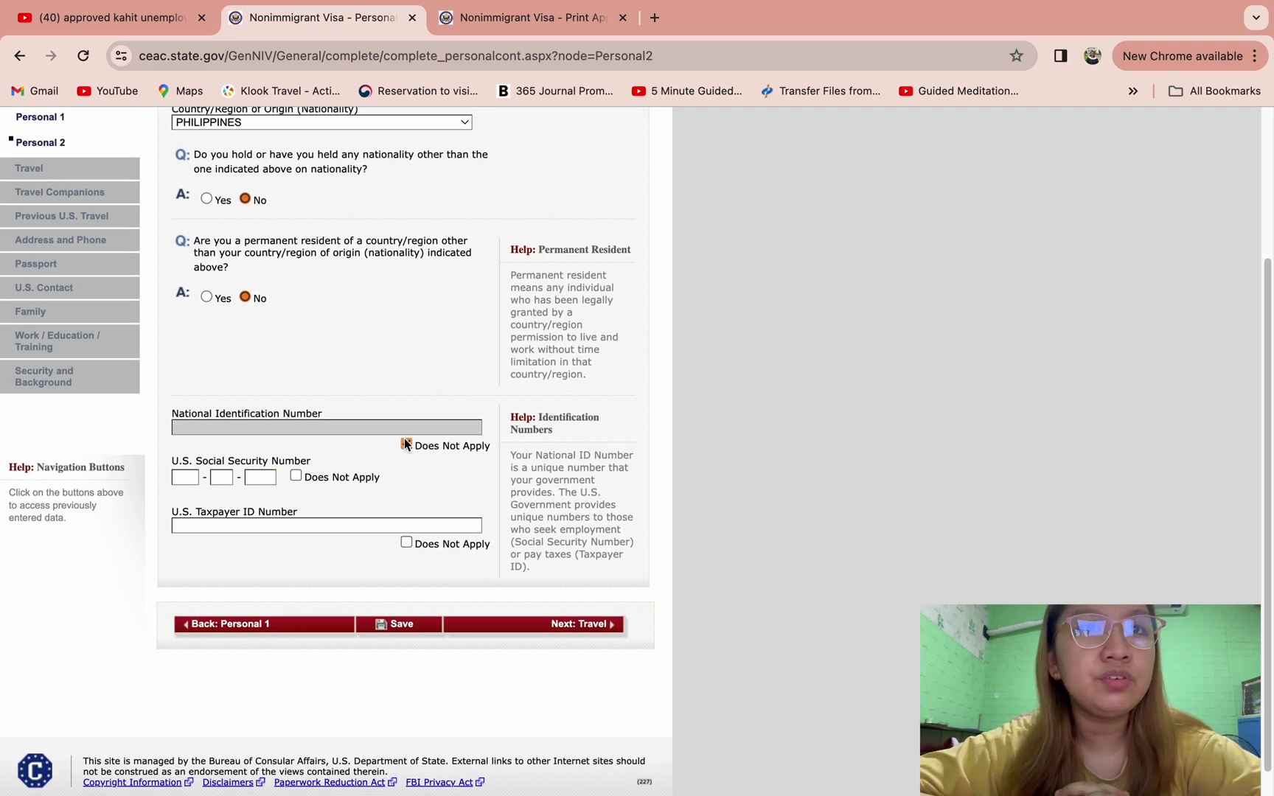
click(297, 476)
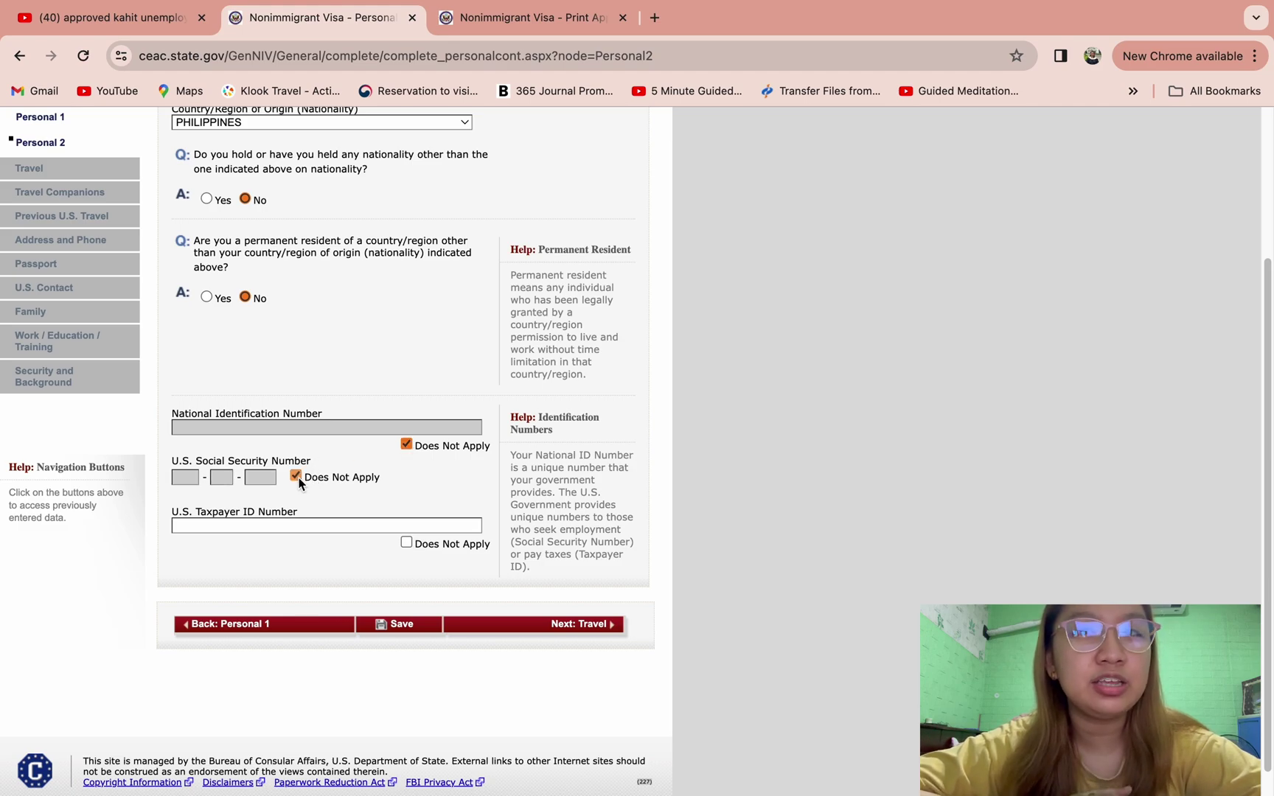
click(406, 542)
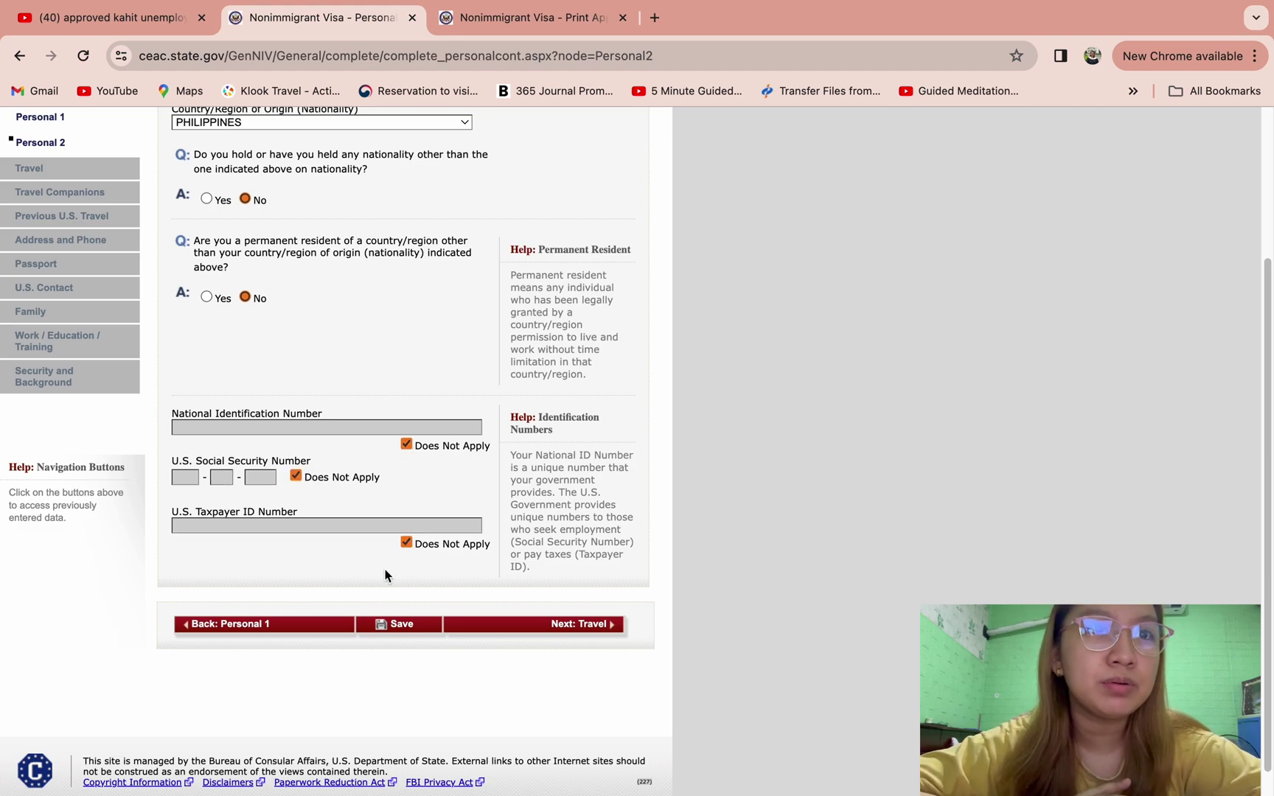
click(527, 632)
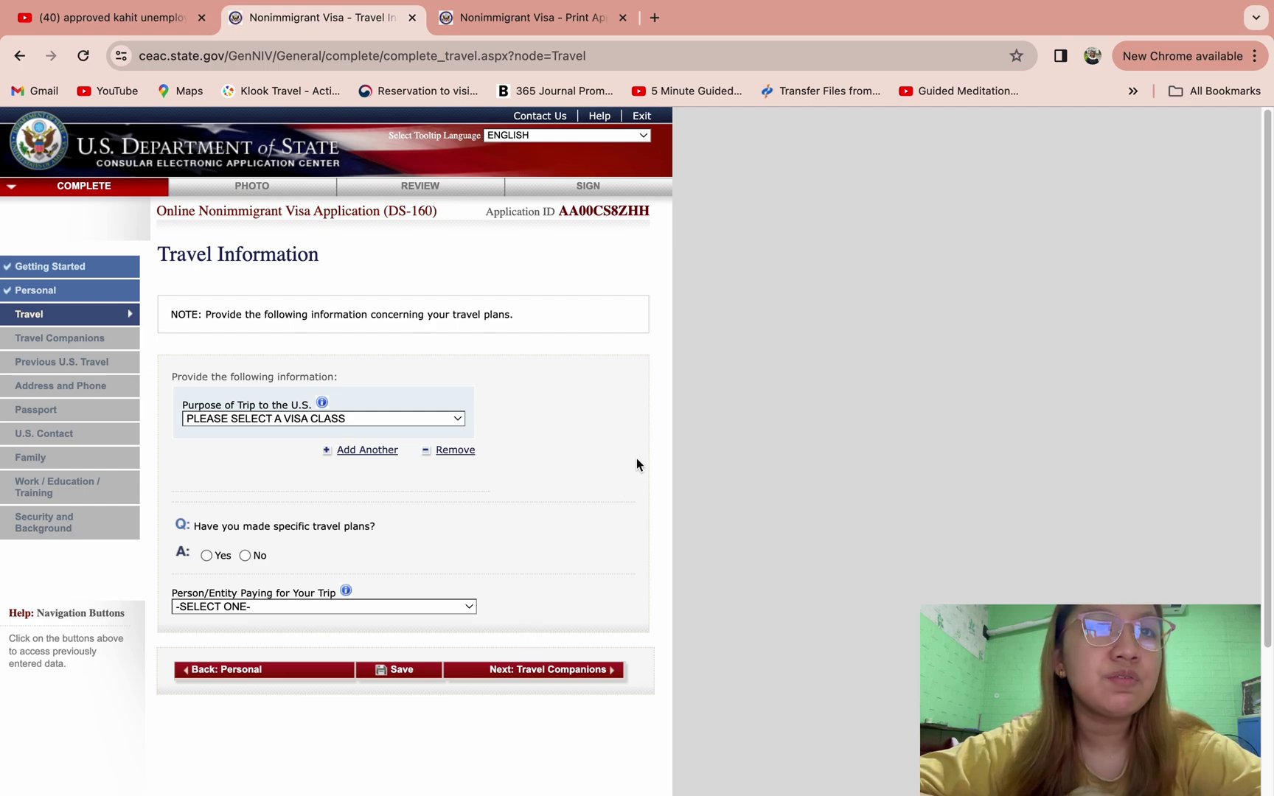
- Set trip purpose to TEMP. BUSINESS PLEASURE VISITOR (B), sub-type B2 tourism, with no specific travel plans
click(432, 418)
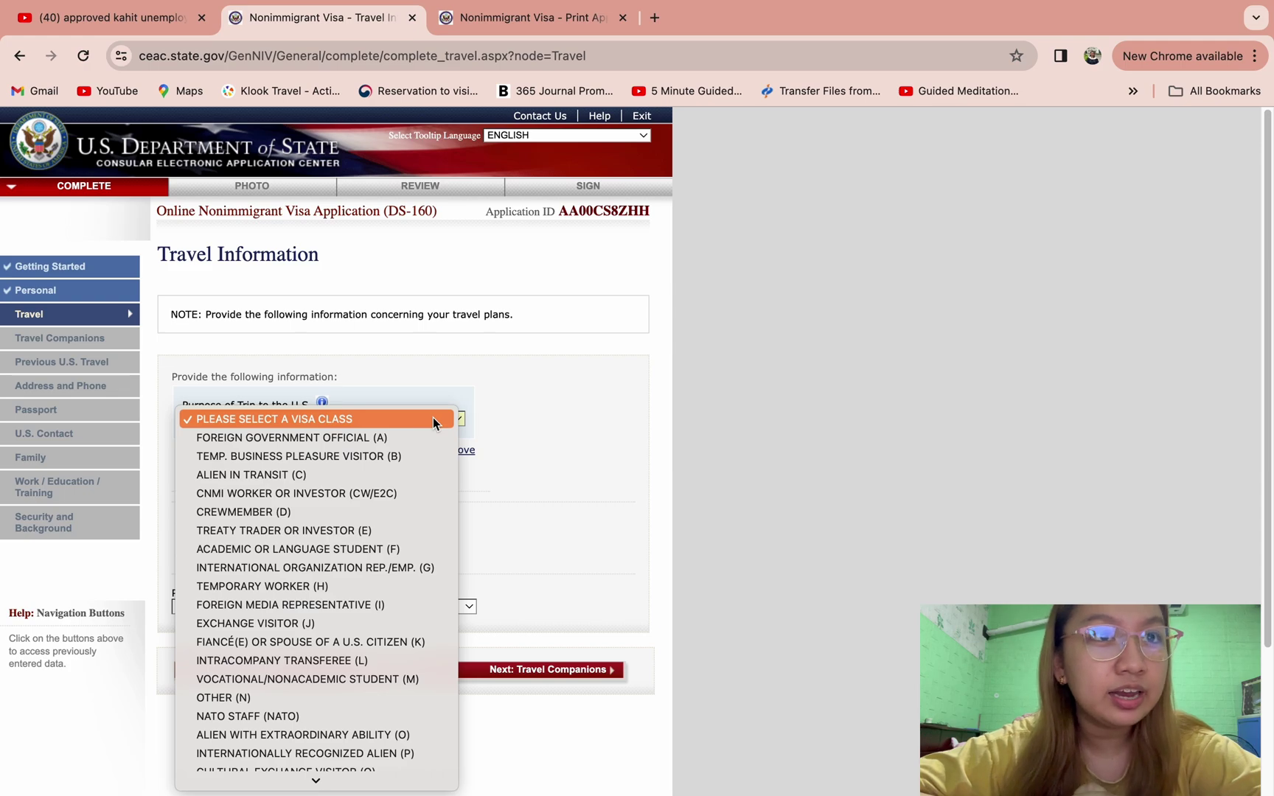
click(420, 458)
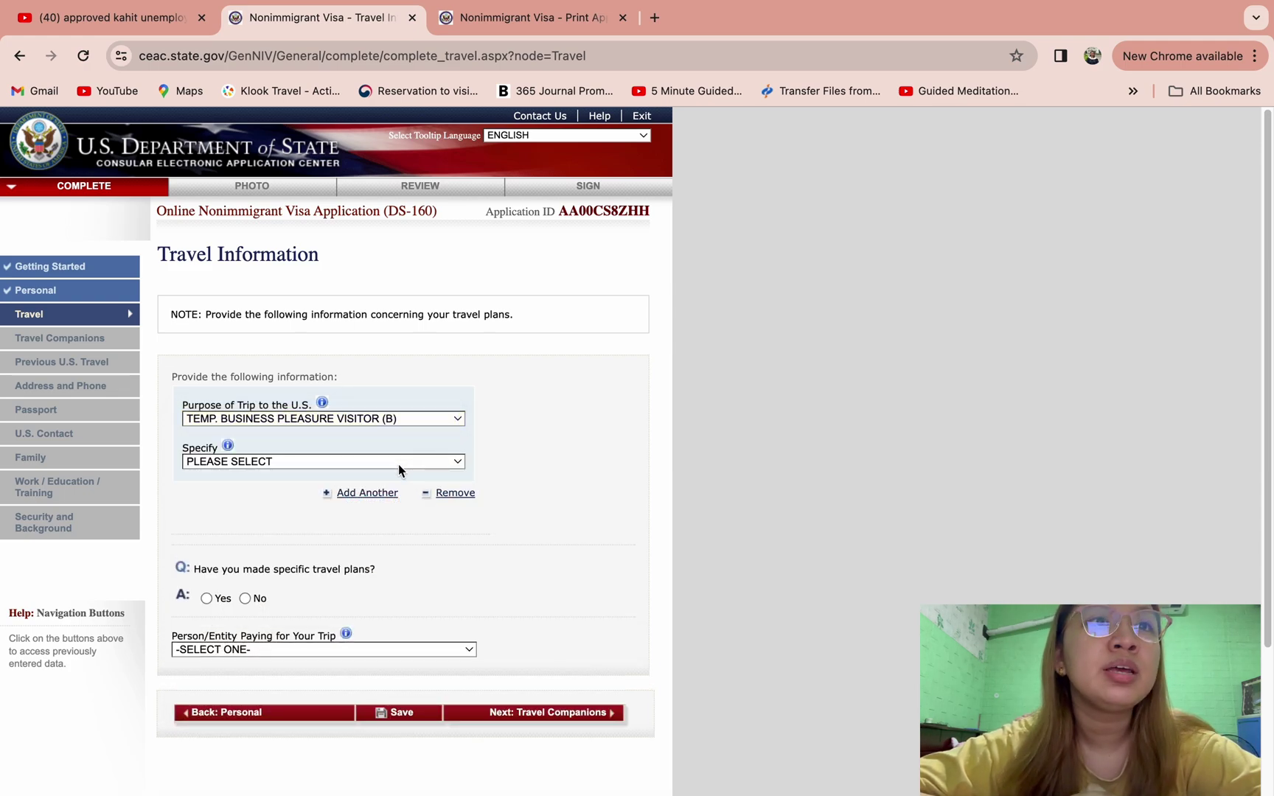
click(398, 464)
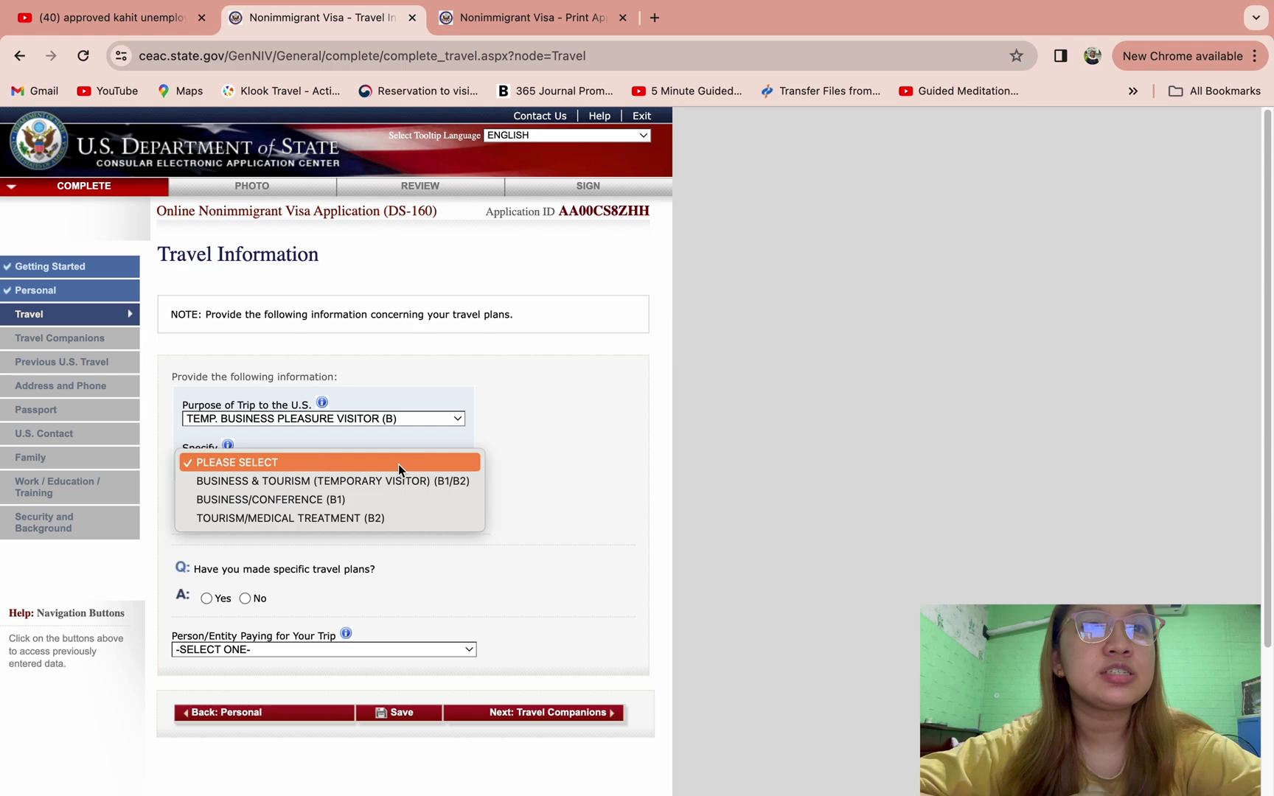
click(378, 518)
scroll(431, 531, down, 3)
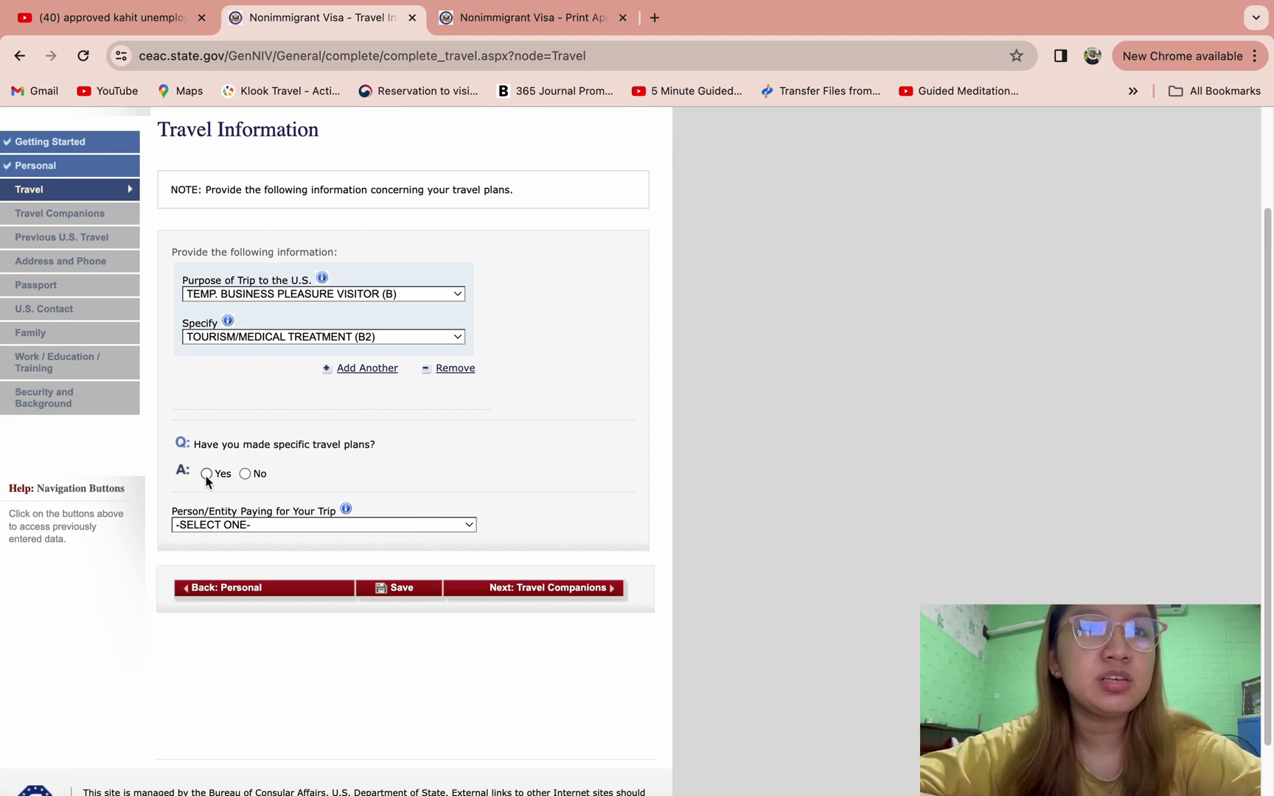
click(246, 474)
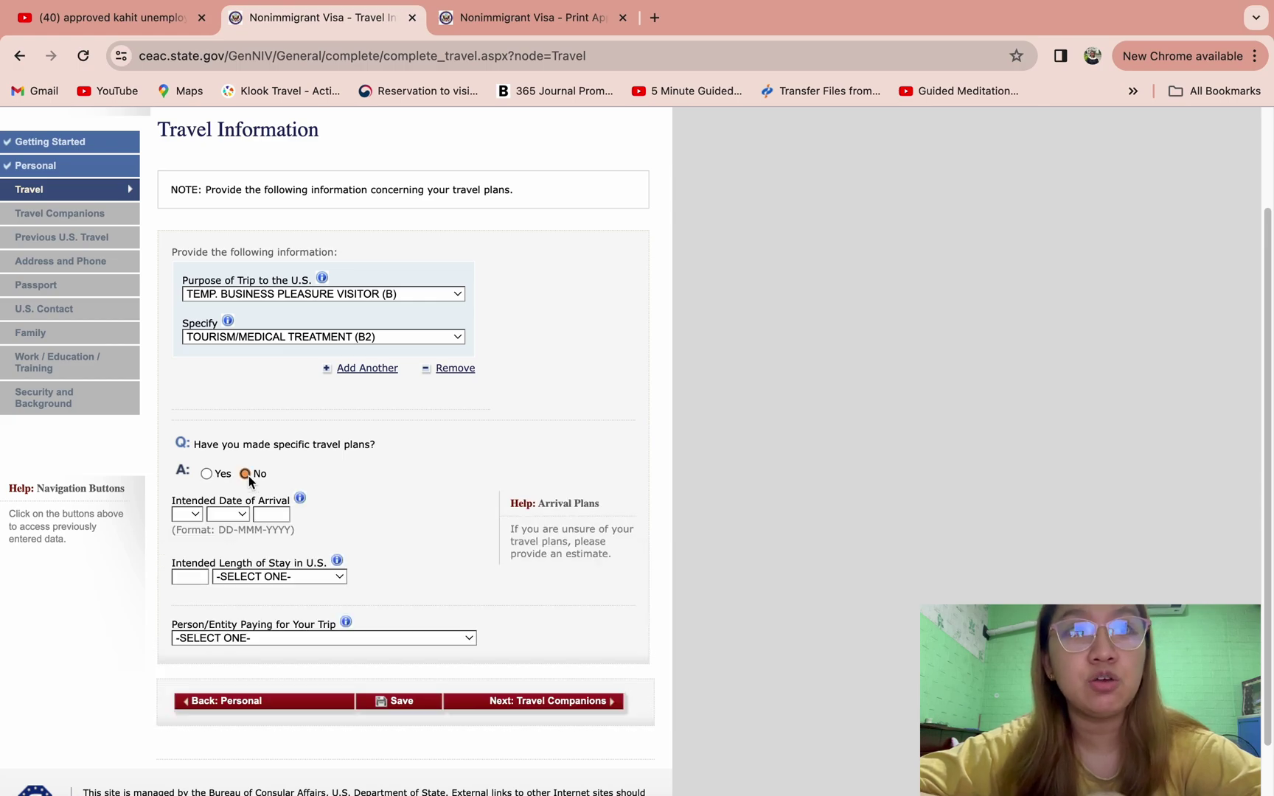
- Set intended arrival to 10 MAR 2024 and length of stay to 15 DAY(S)
scroll(314, 486, down, 1)
click(188, 484)
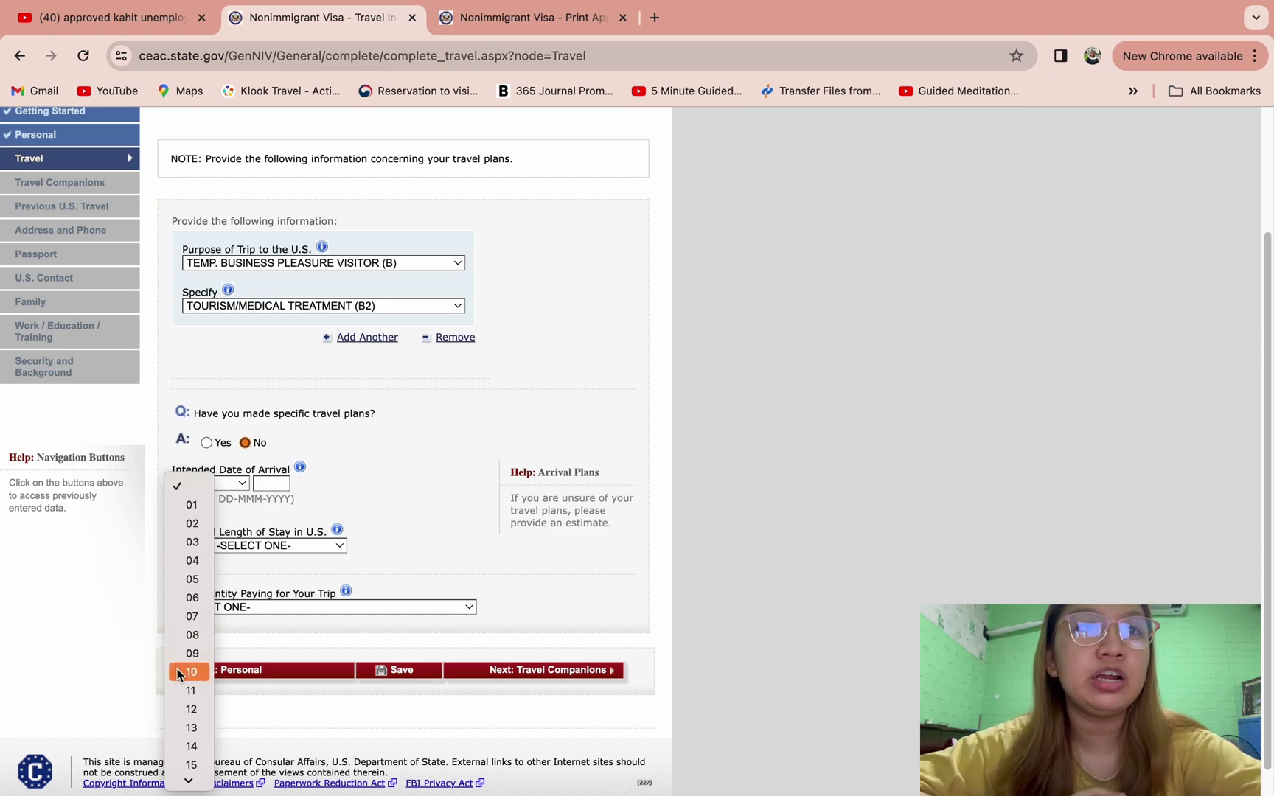
click(177, 670)
click(222, 483)
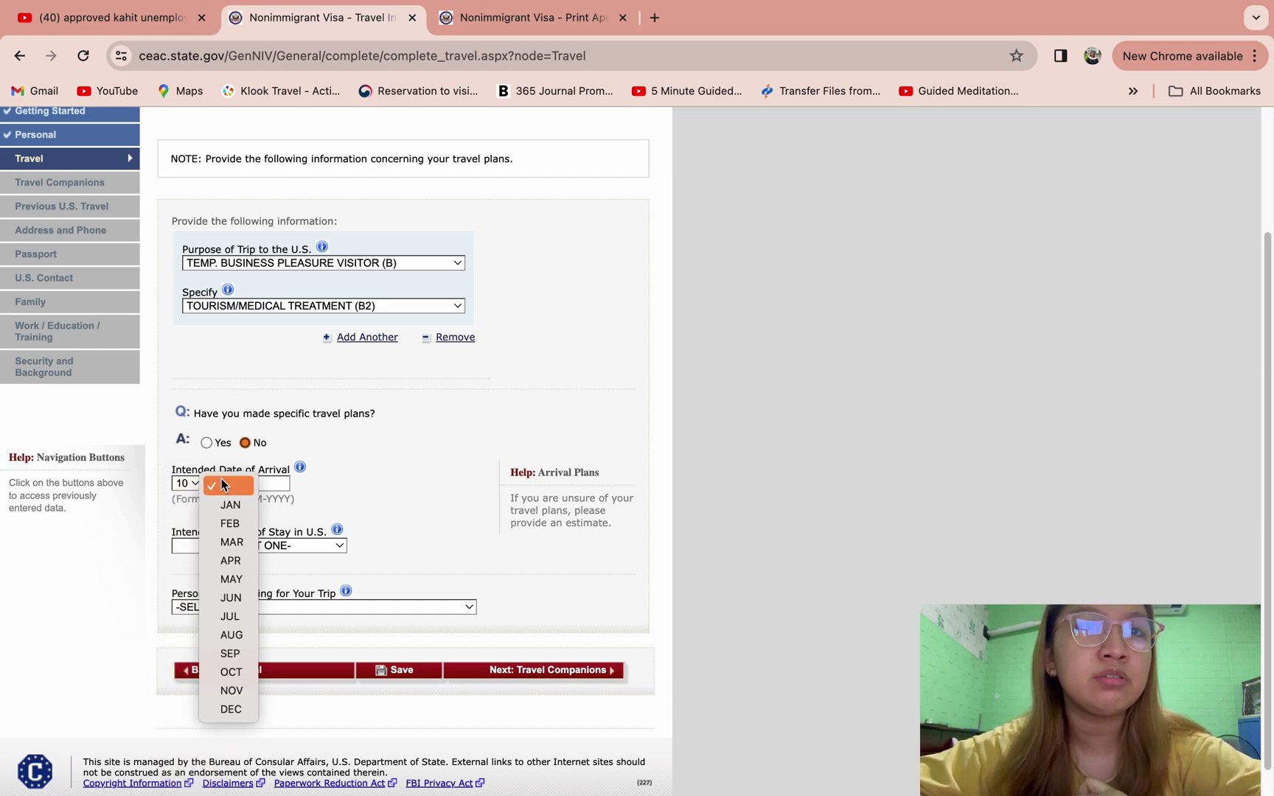
click(230, 544)
click(272, 484)
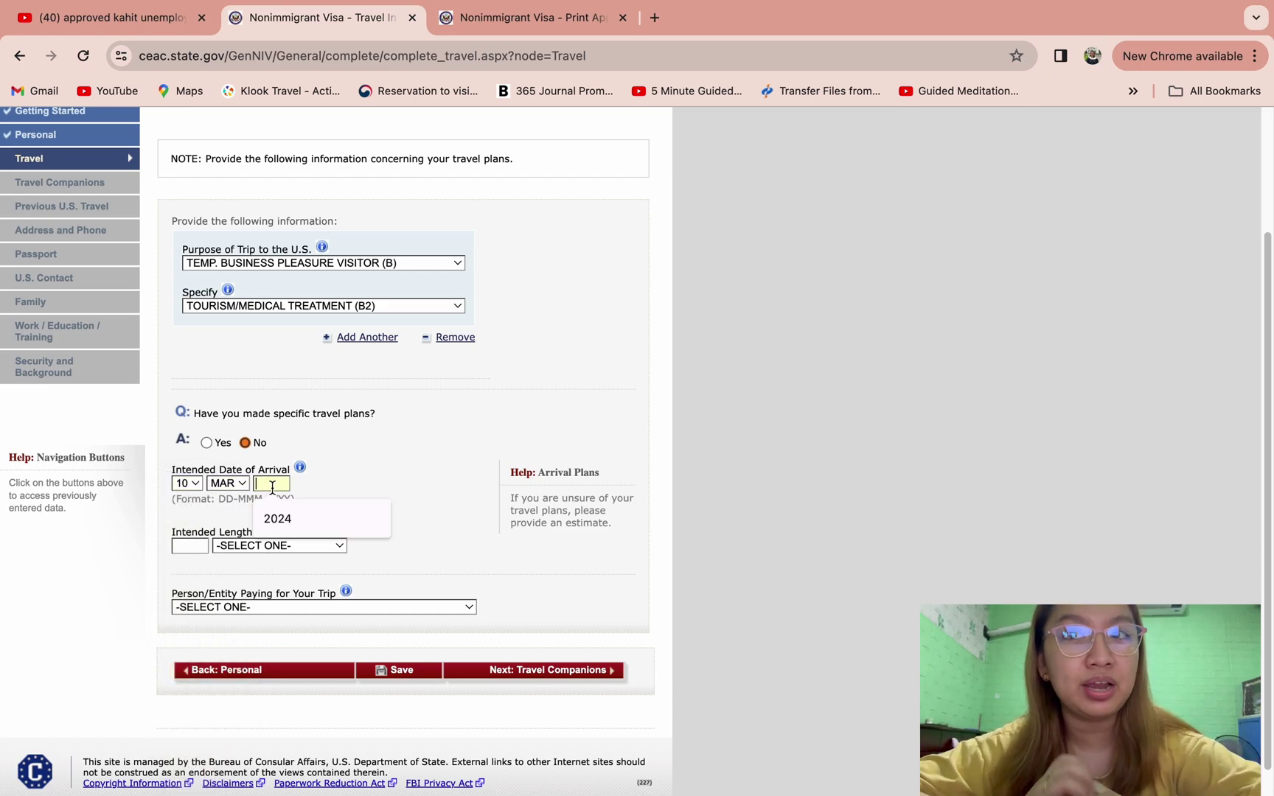
text(2024)
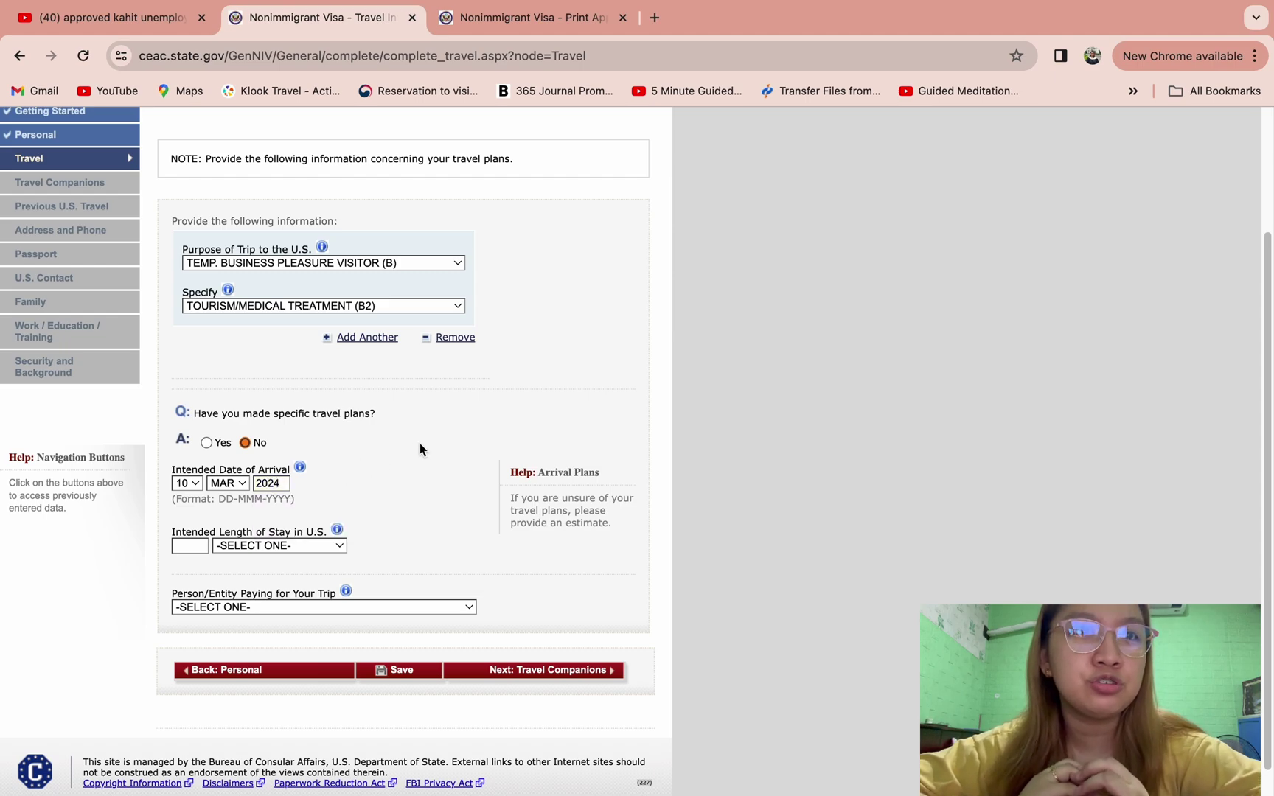
click(202, 546)
text(5)
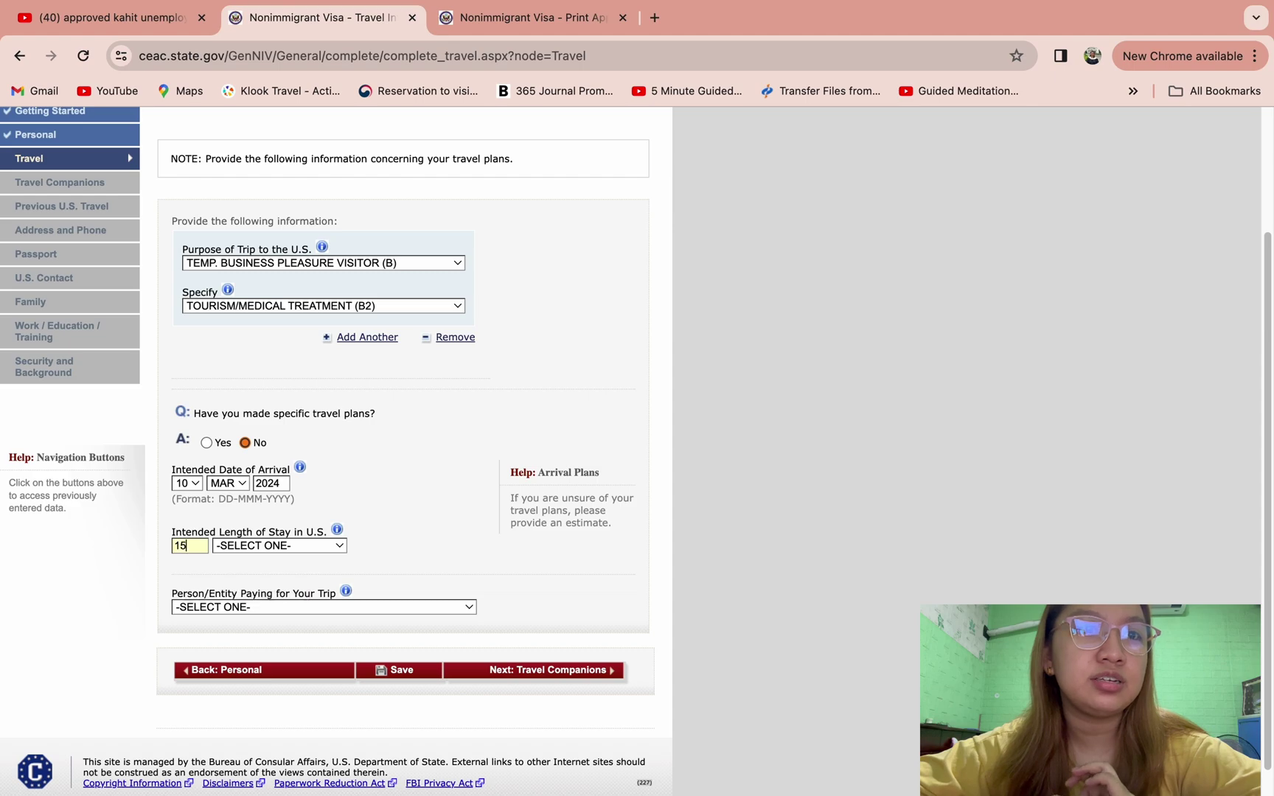
click(243, 549)
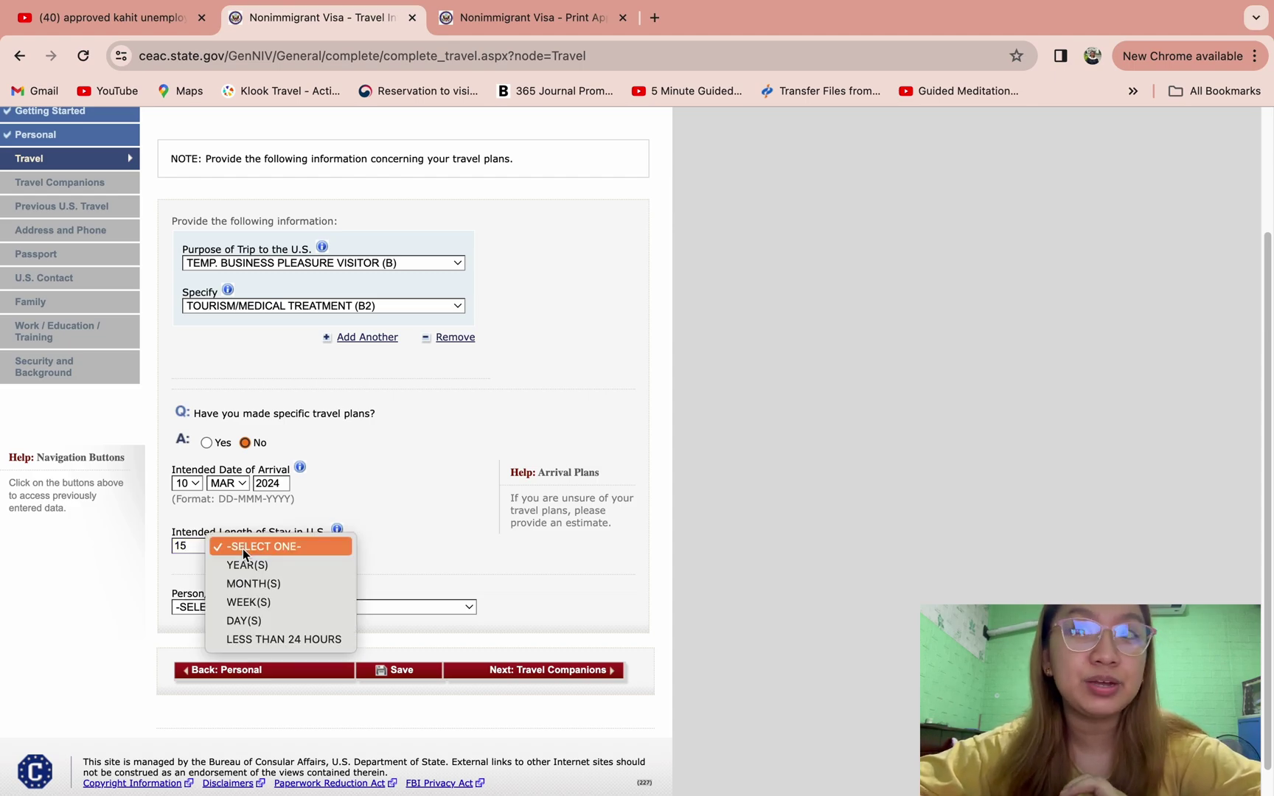
click(248, 619)
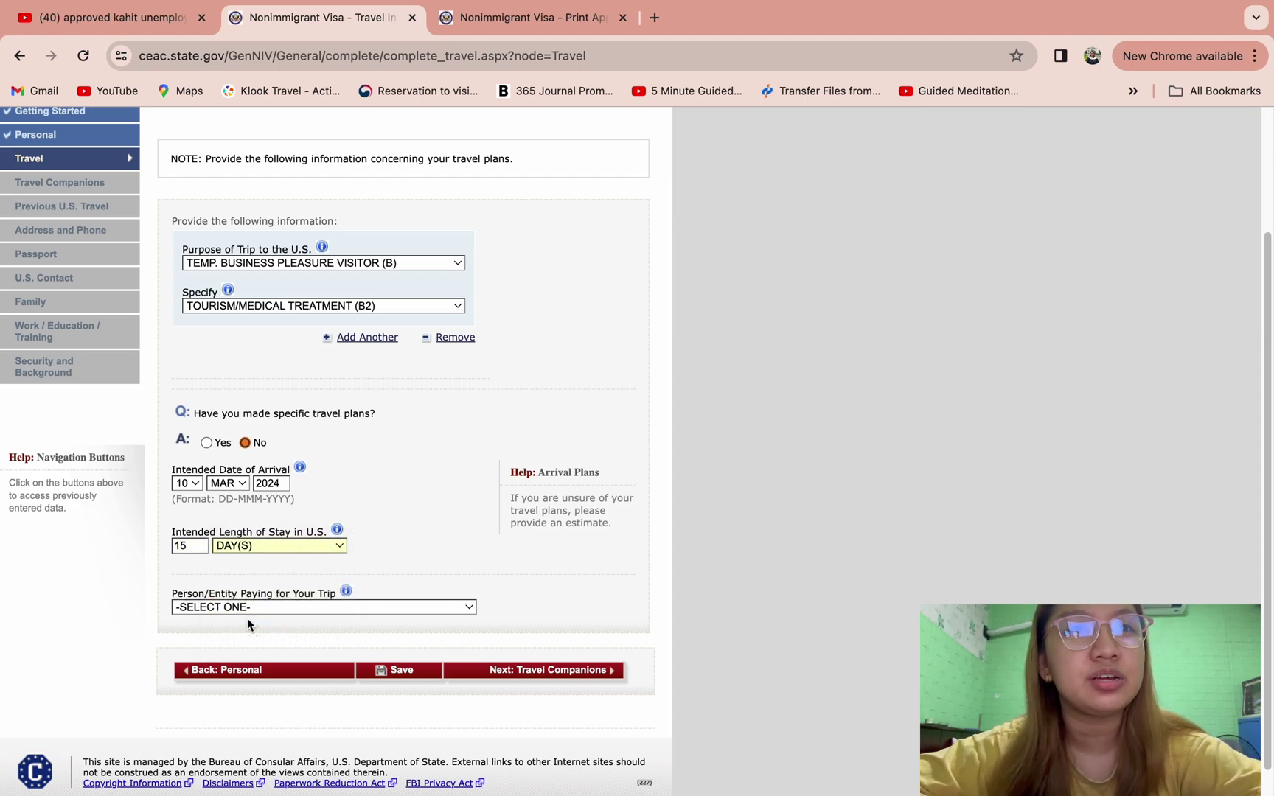
- Fill the U.S. stay address with the Ramada by Wyndham hotel and city SAN ANTONIO
scroll(395, 538, down, 2)
scroll(498, 523, down, 3)
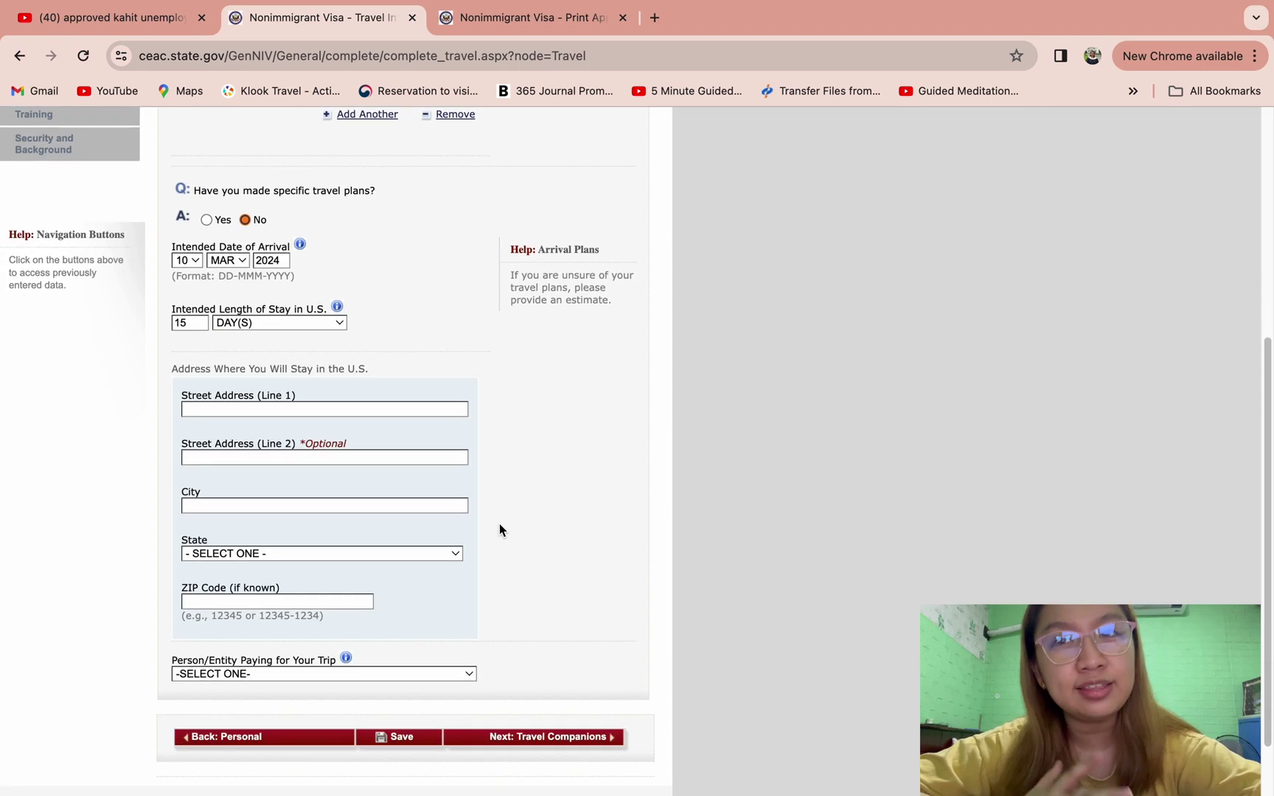
click(374, 407)
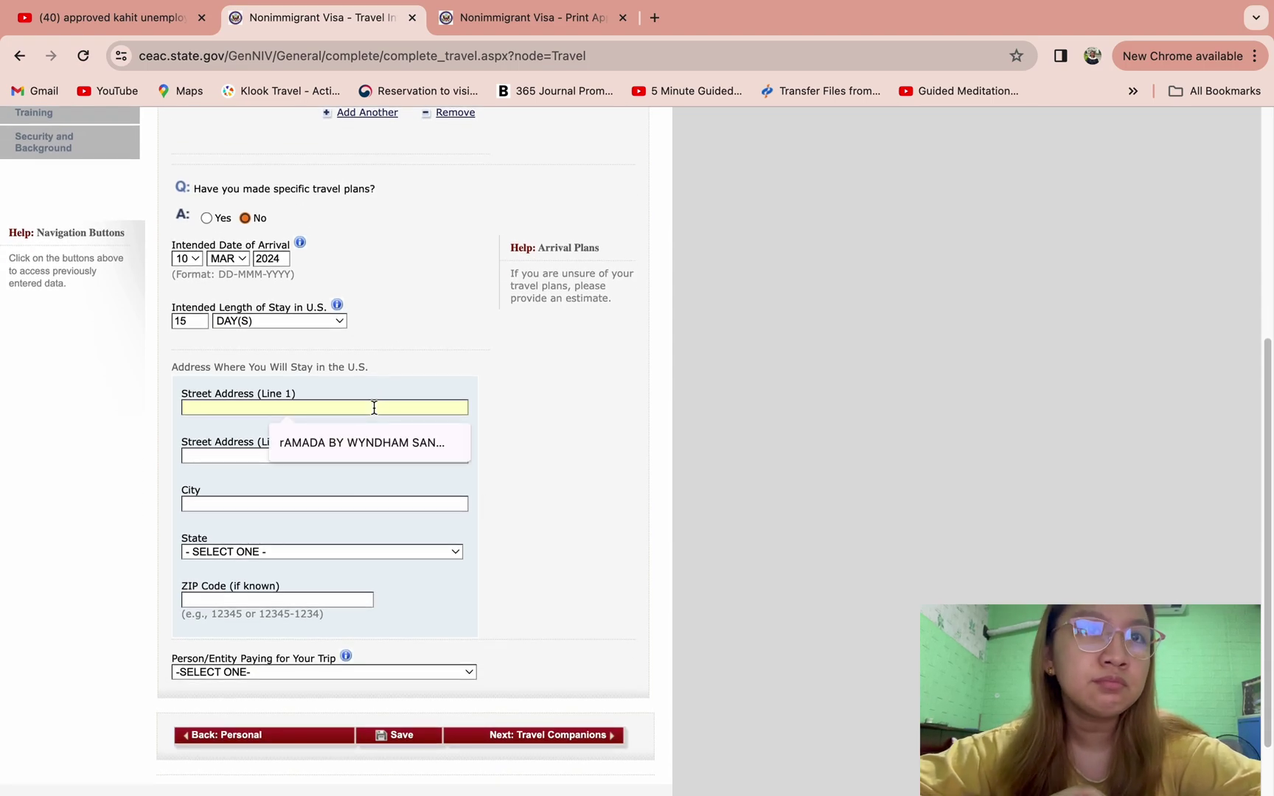
click(355, 441)
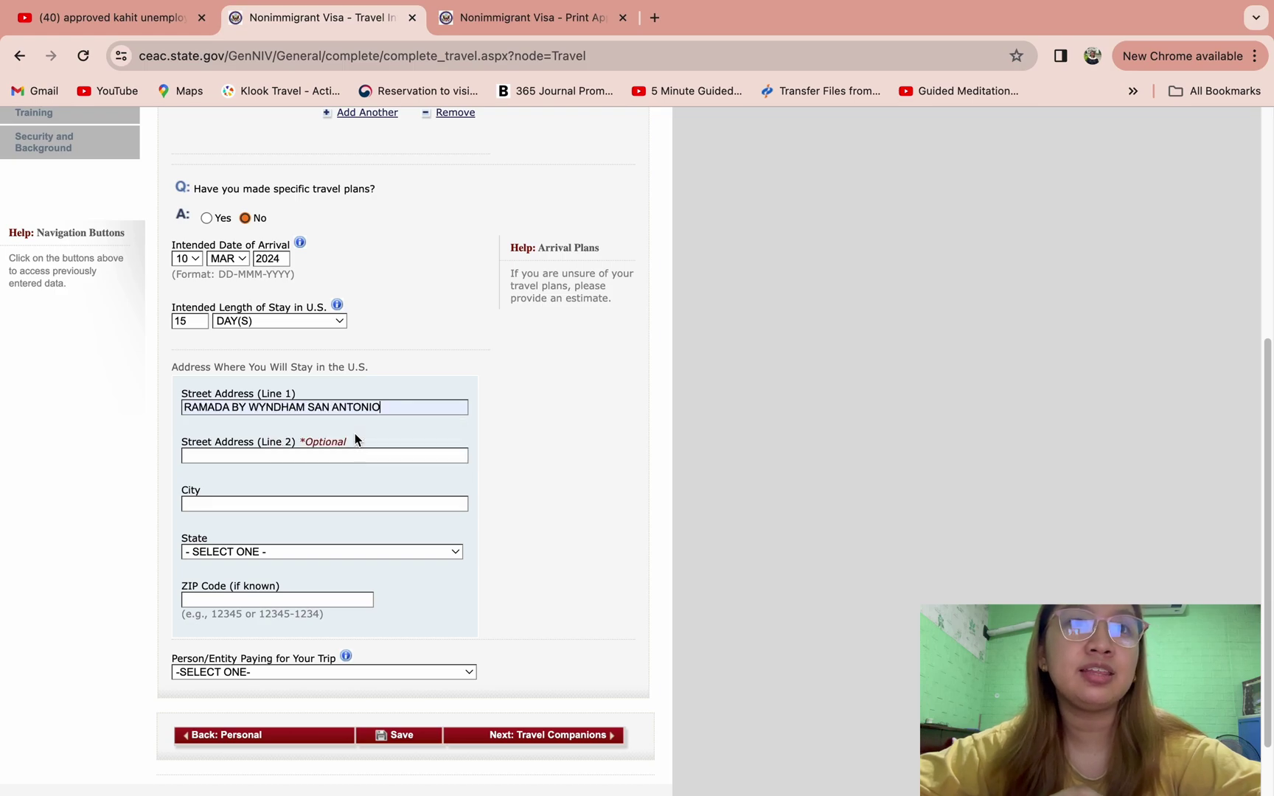
click(353, 454)
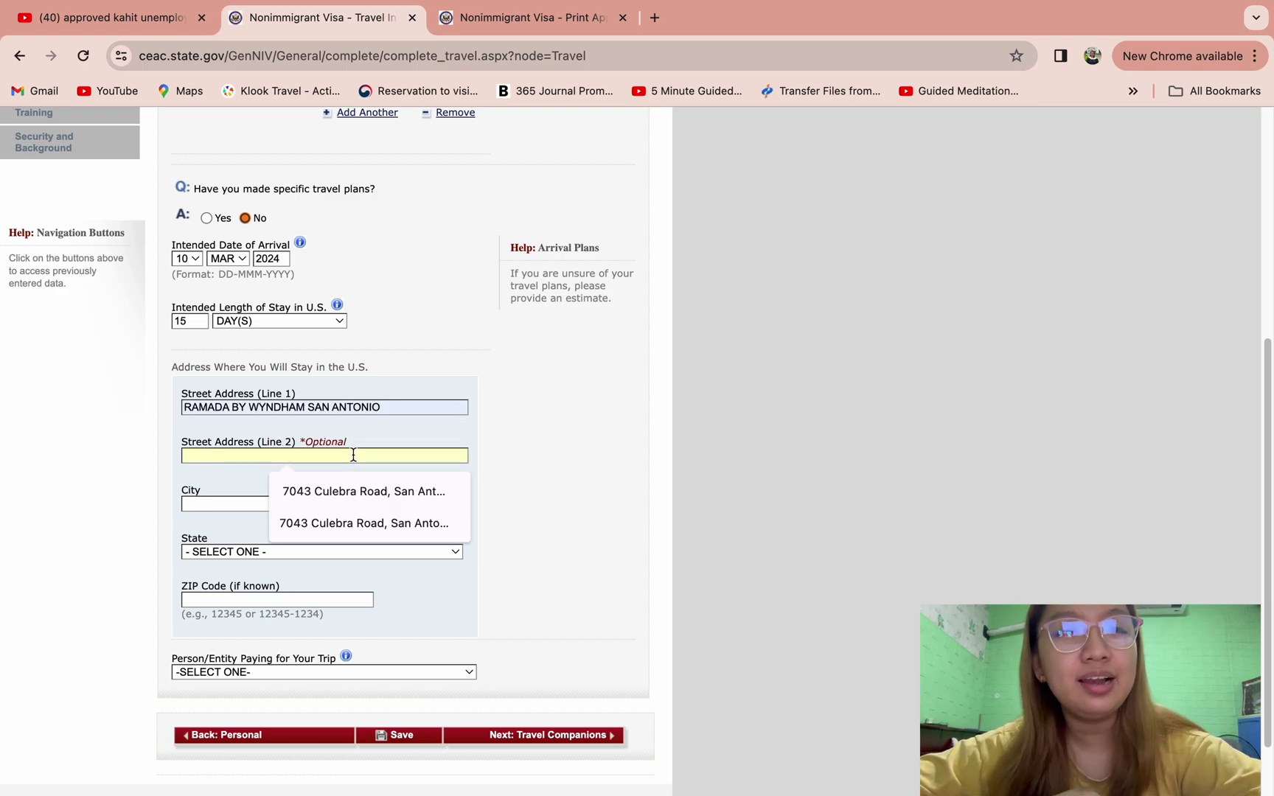
click(353, 486)
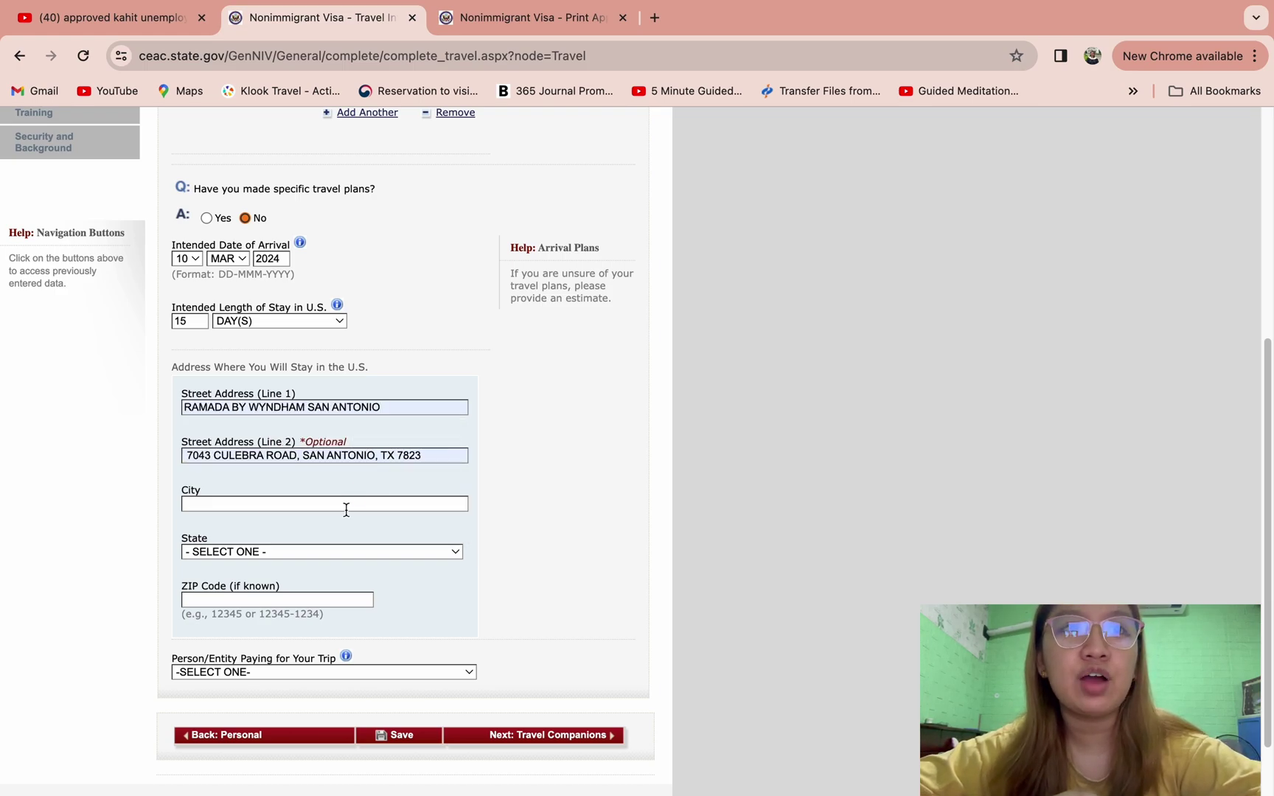
click(344, 505)
click(339, 539)
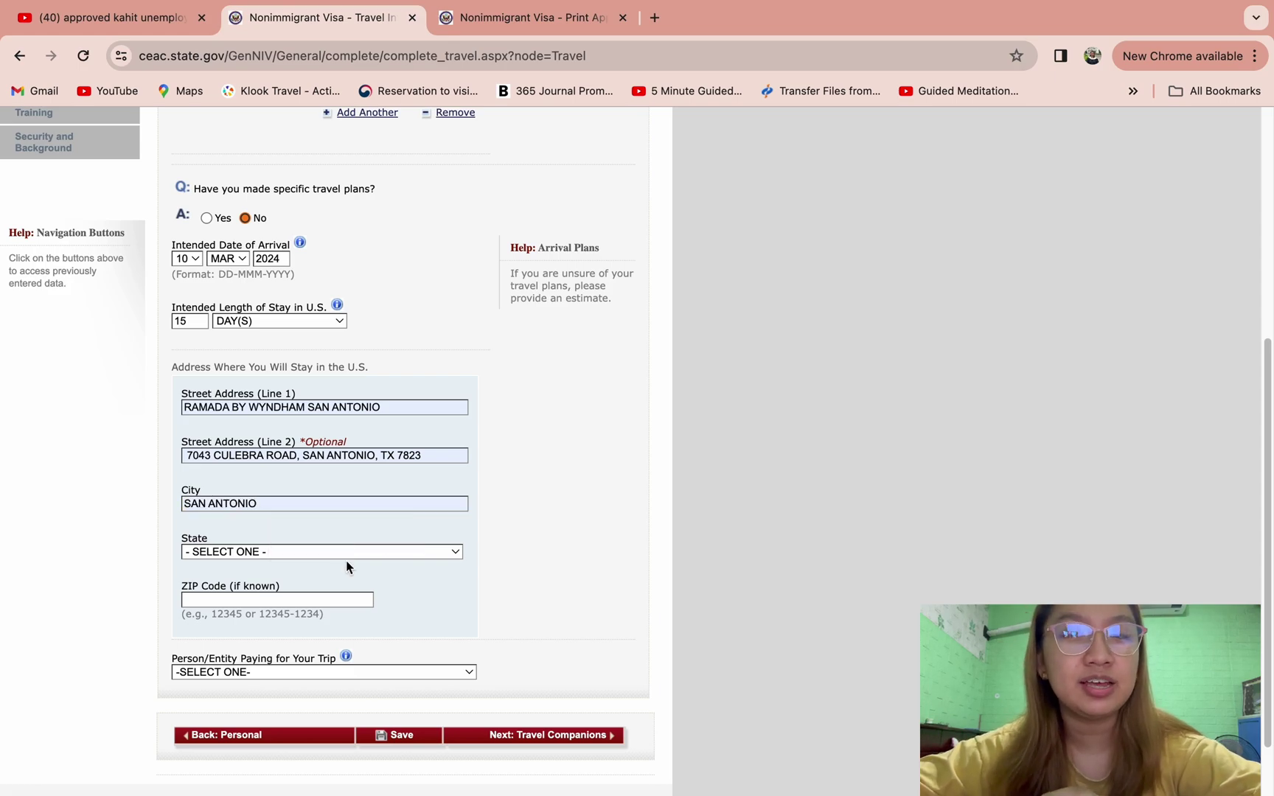
- Set the state to TEXAS, enter the hotel's ZIP code, make SELF the payer, and continue
click(329, 555)
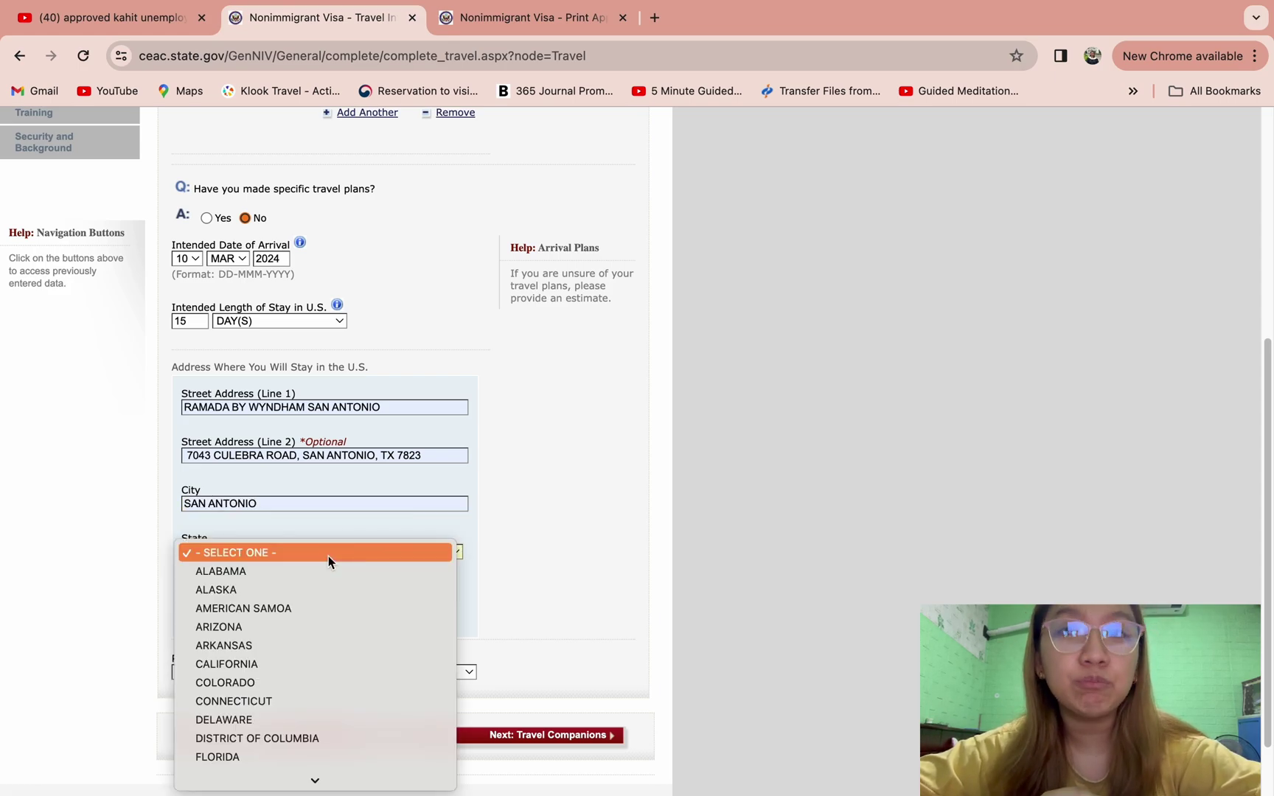
key(t)
click(253, 760)
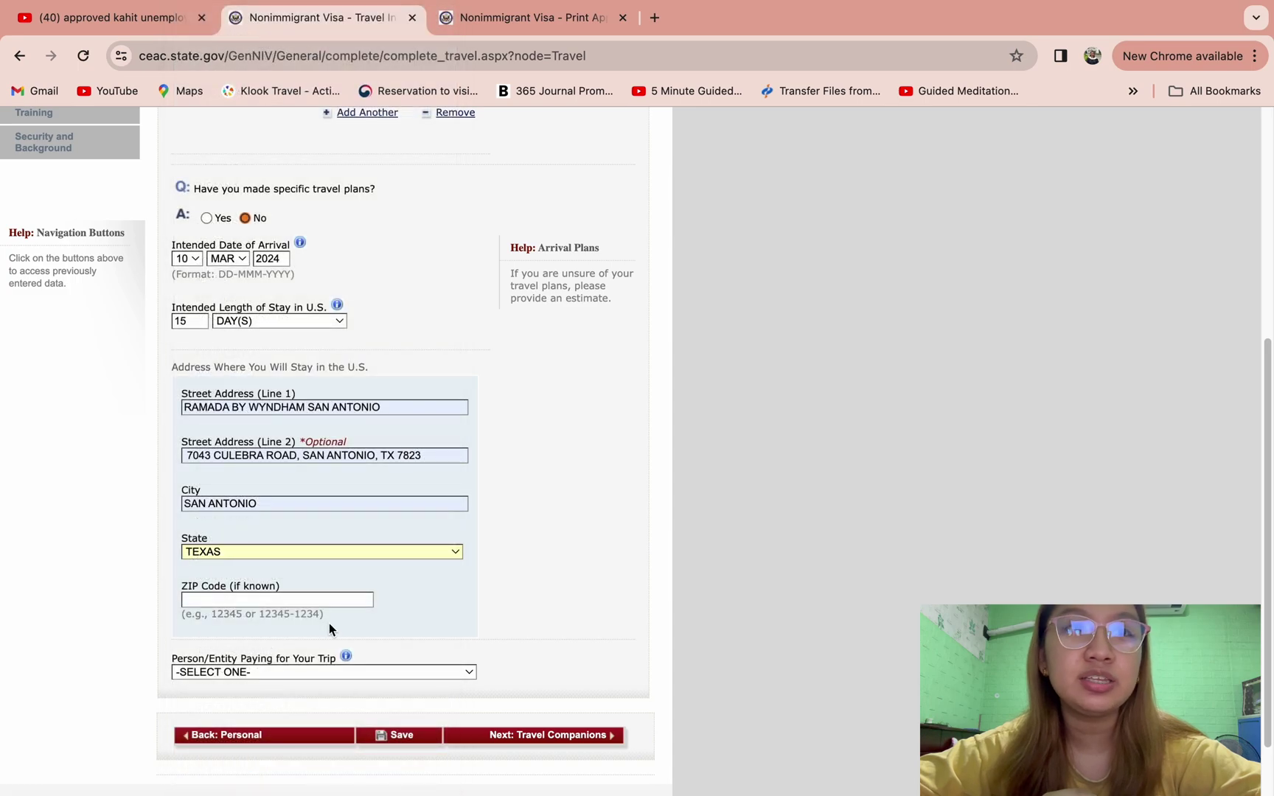
click(306, 597)
click(305, 628)
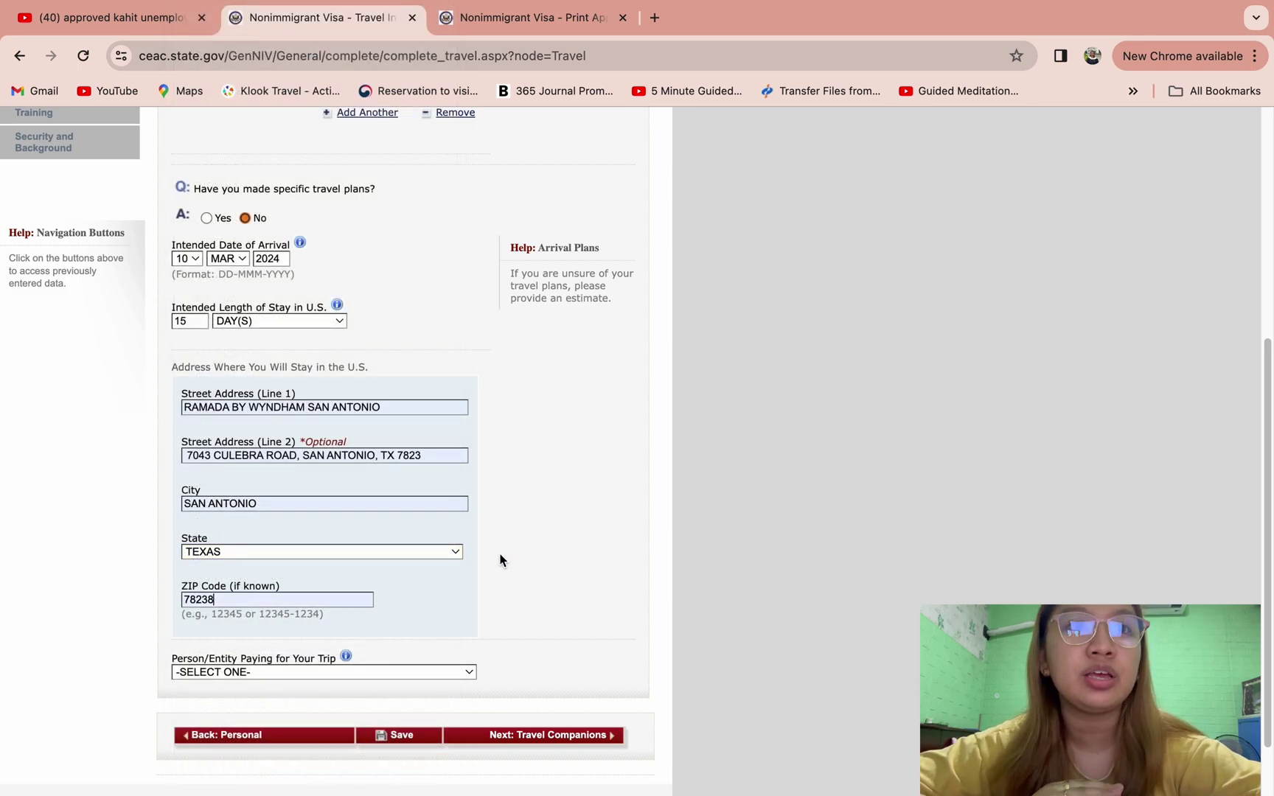
click(425, 673)
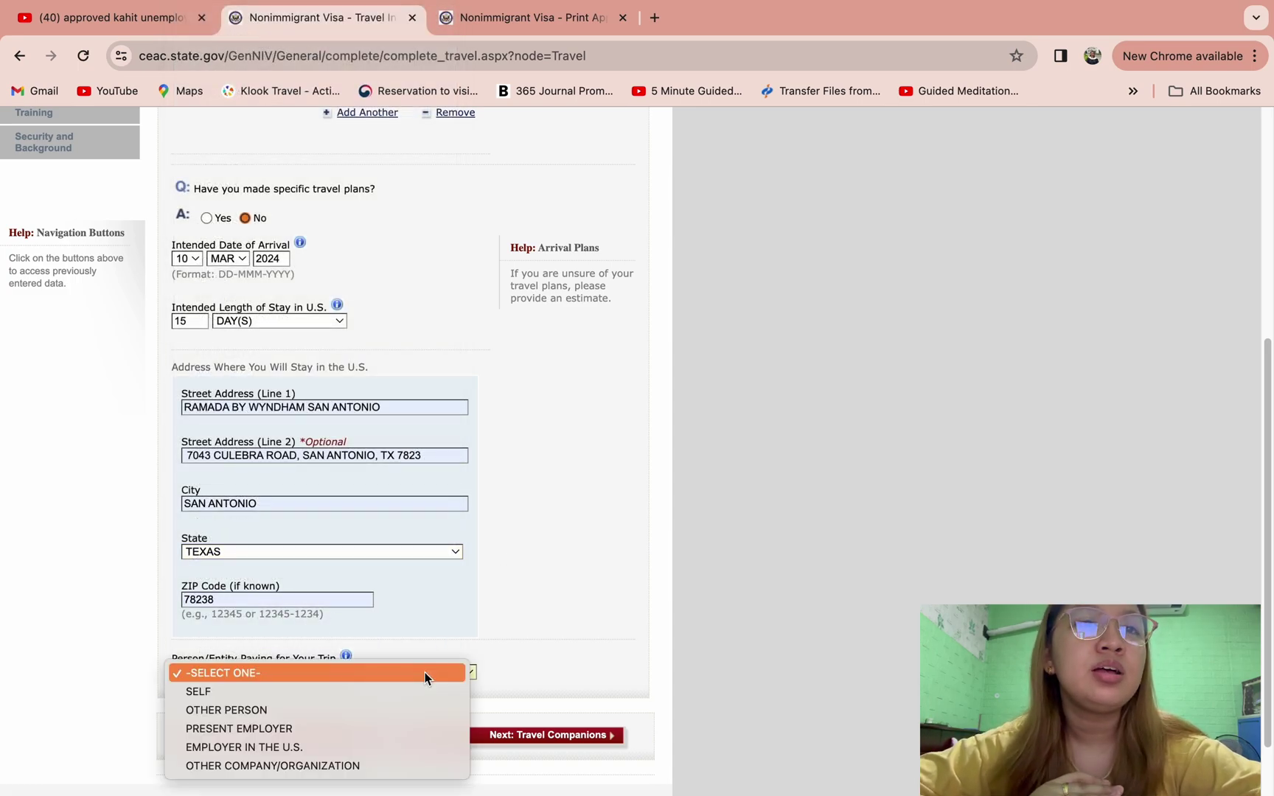
click(399, 691)
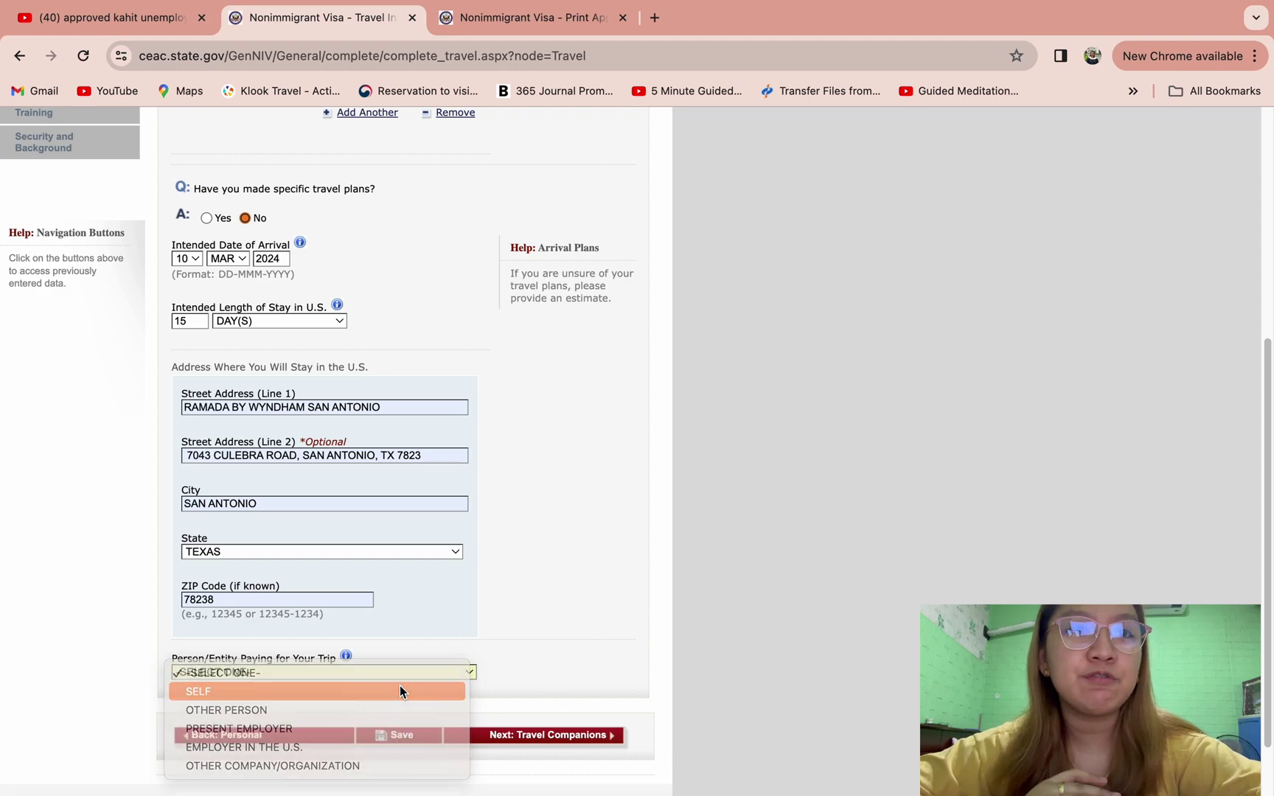
scroll(605, 587, down, 2)
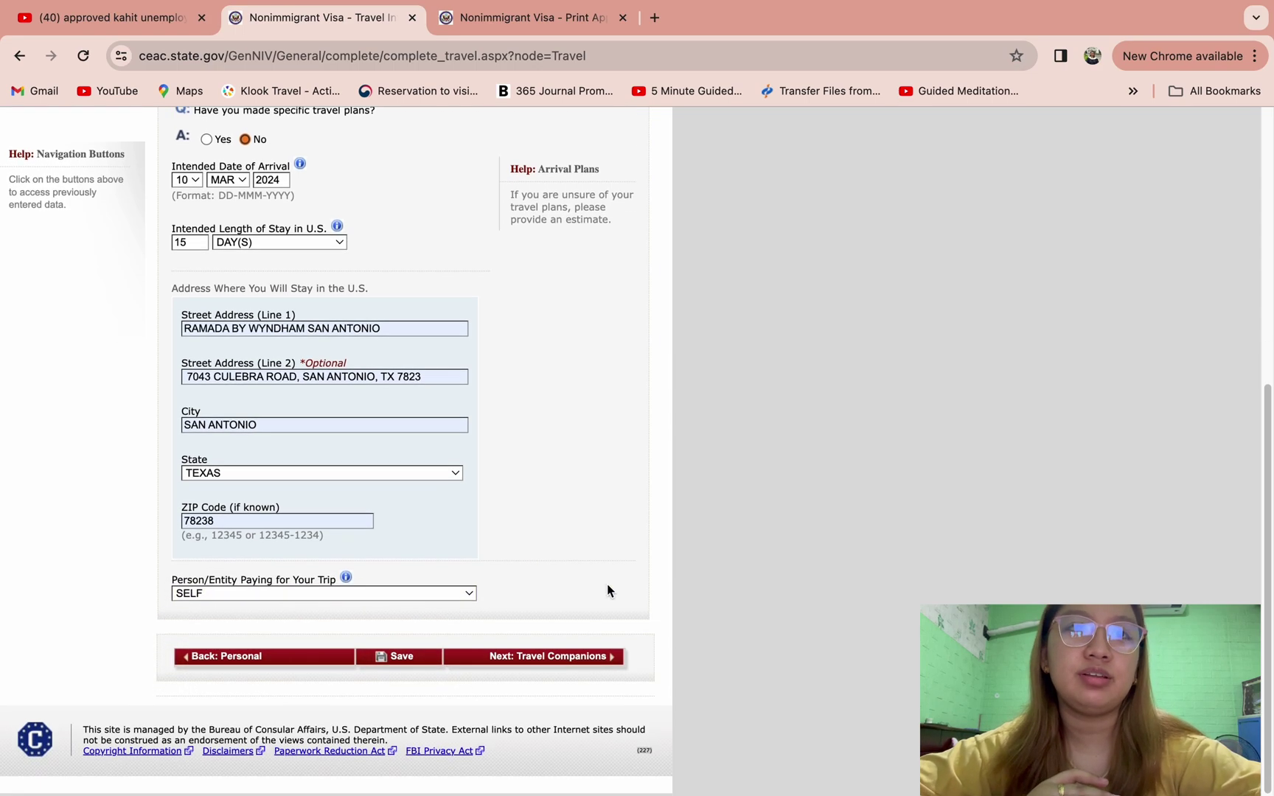
click(562, 658)
- Dismiss the browser's save-address prompt, answer No to travel companions, and continue
click(885, 341)
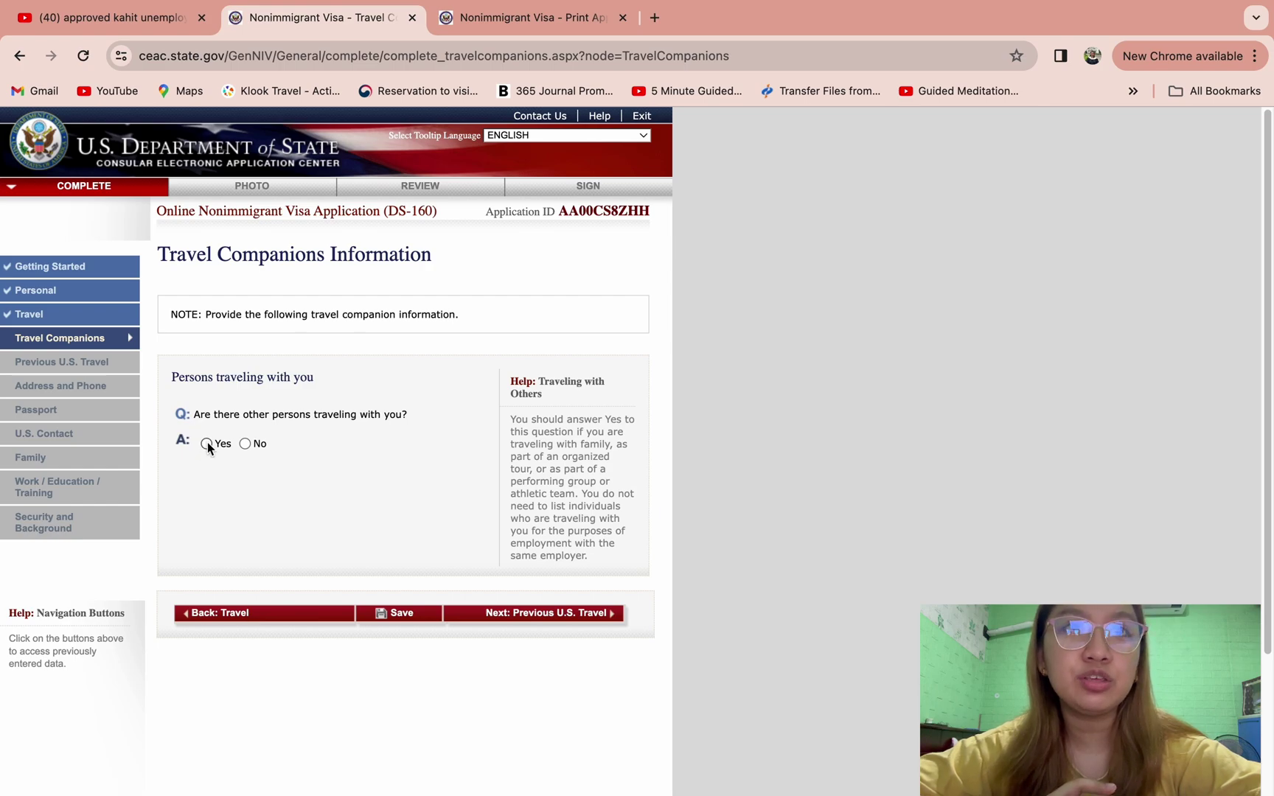
click(246, 443)
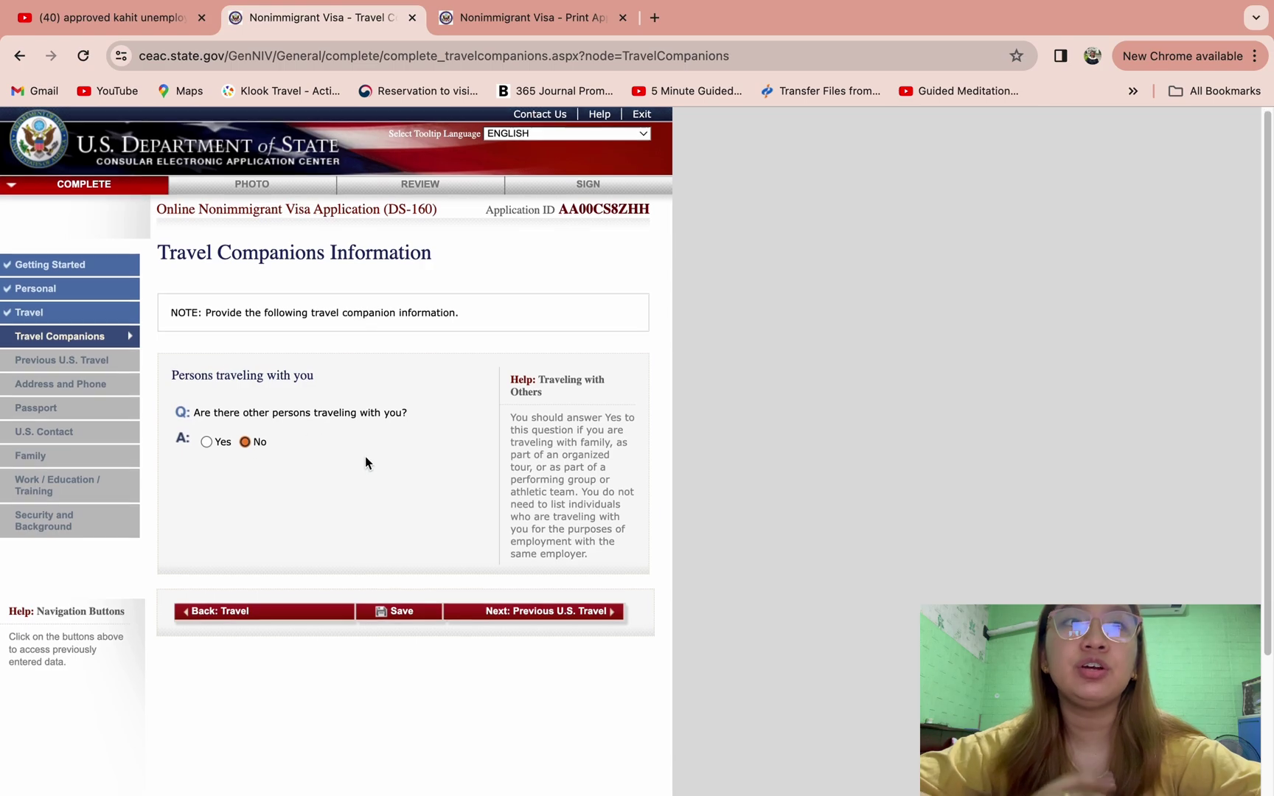
scroll(364, 457, down, 1)
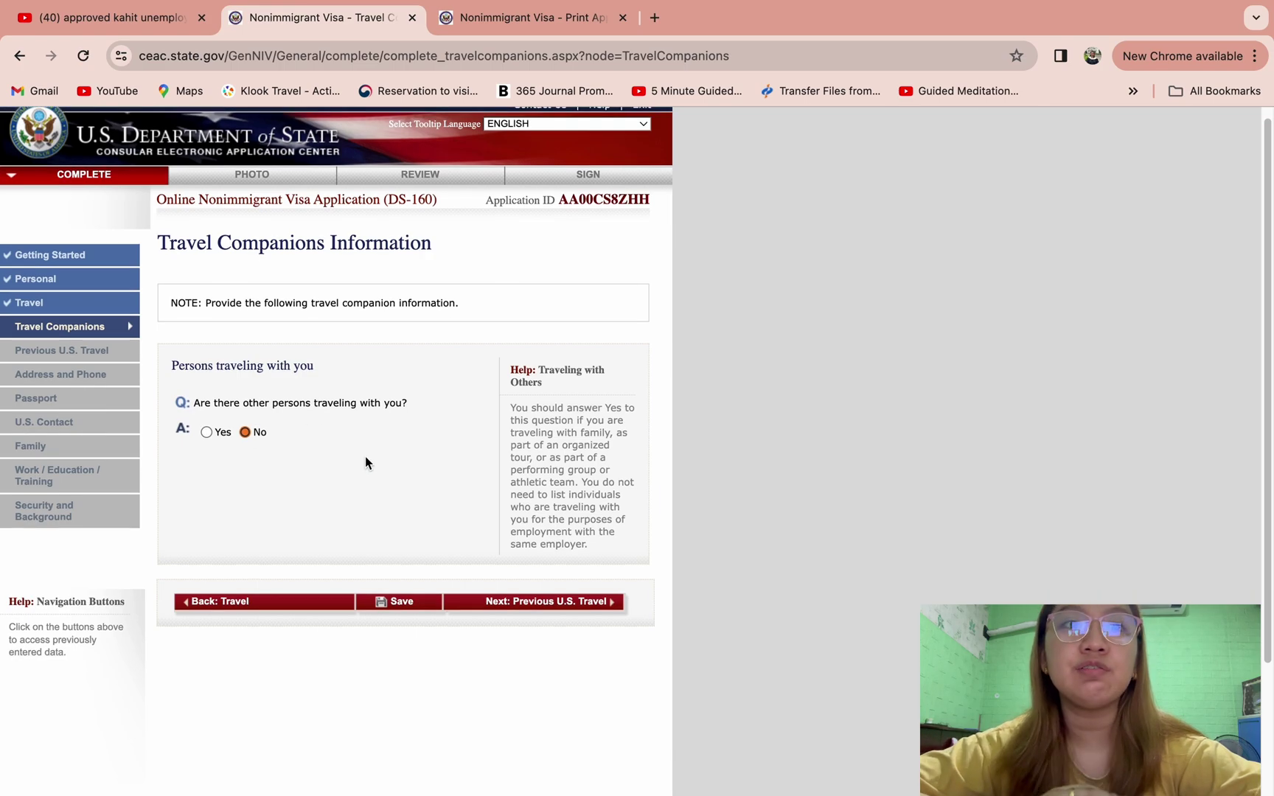
click(509, 602)
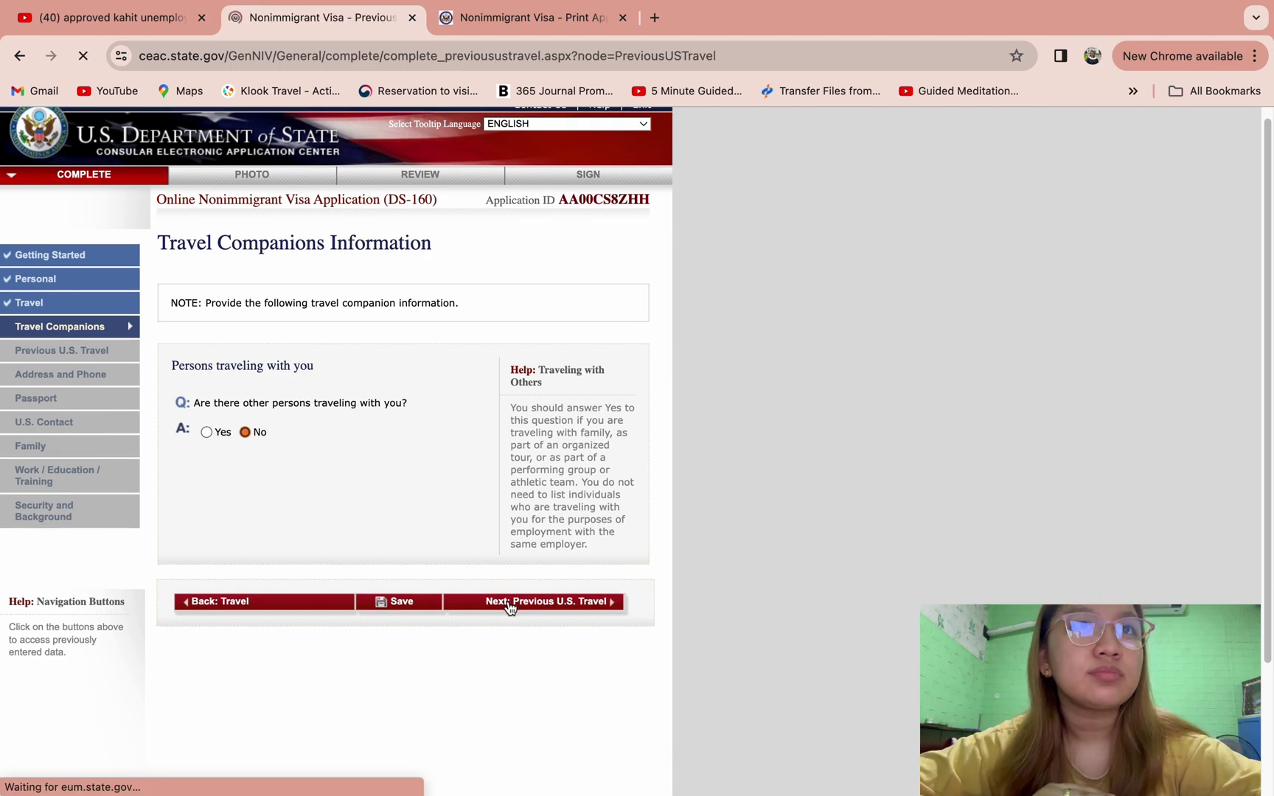
- Answer No to ever having been in the U.S
scroll(510, 609, down, 1)
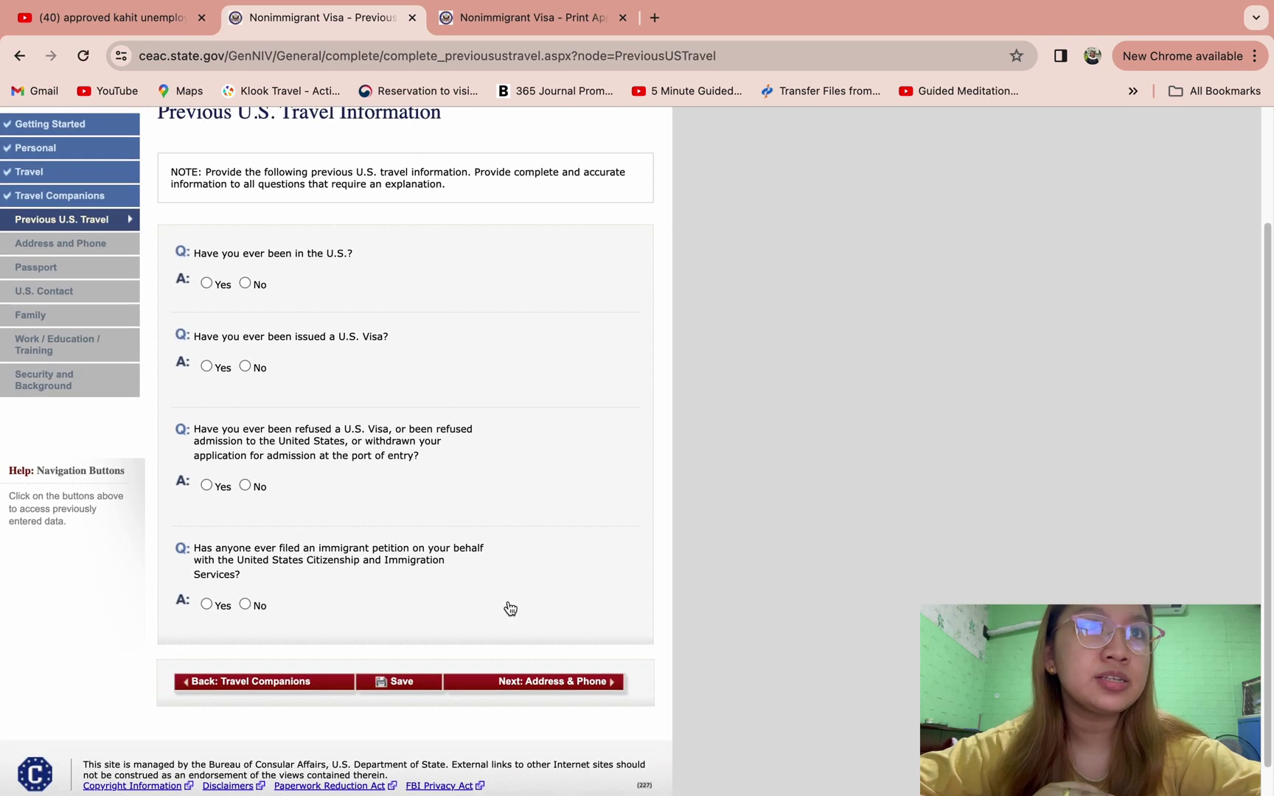
scroll(418, 199, up, 2)
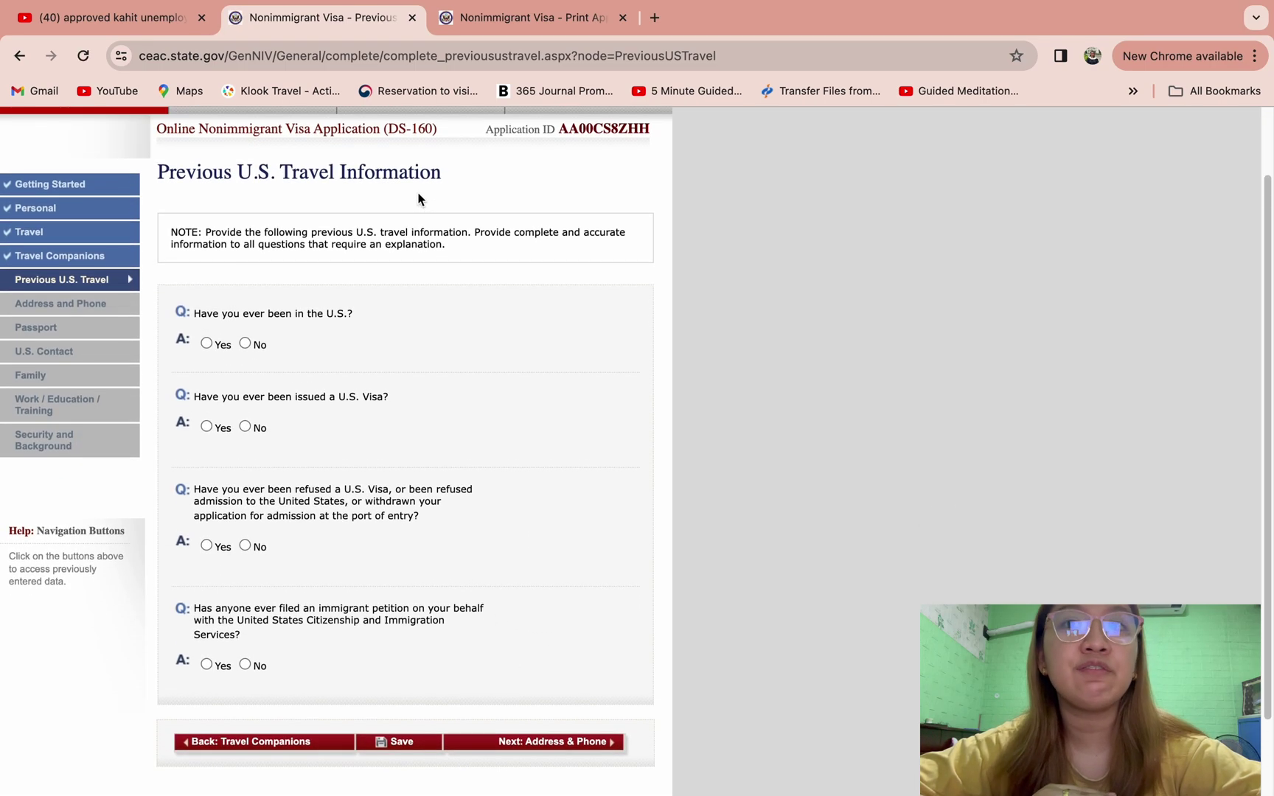
drag(455, 168, 126, 170)
click(249, 188)
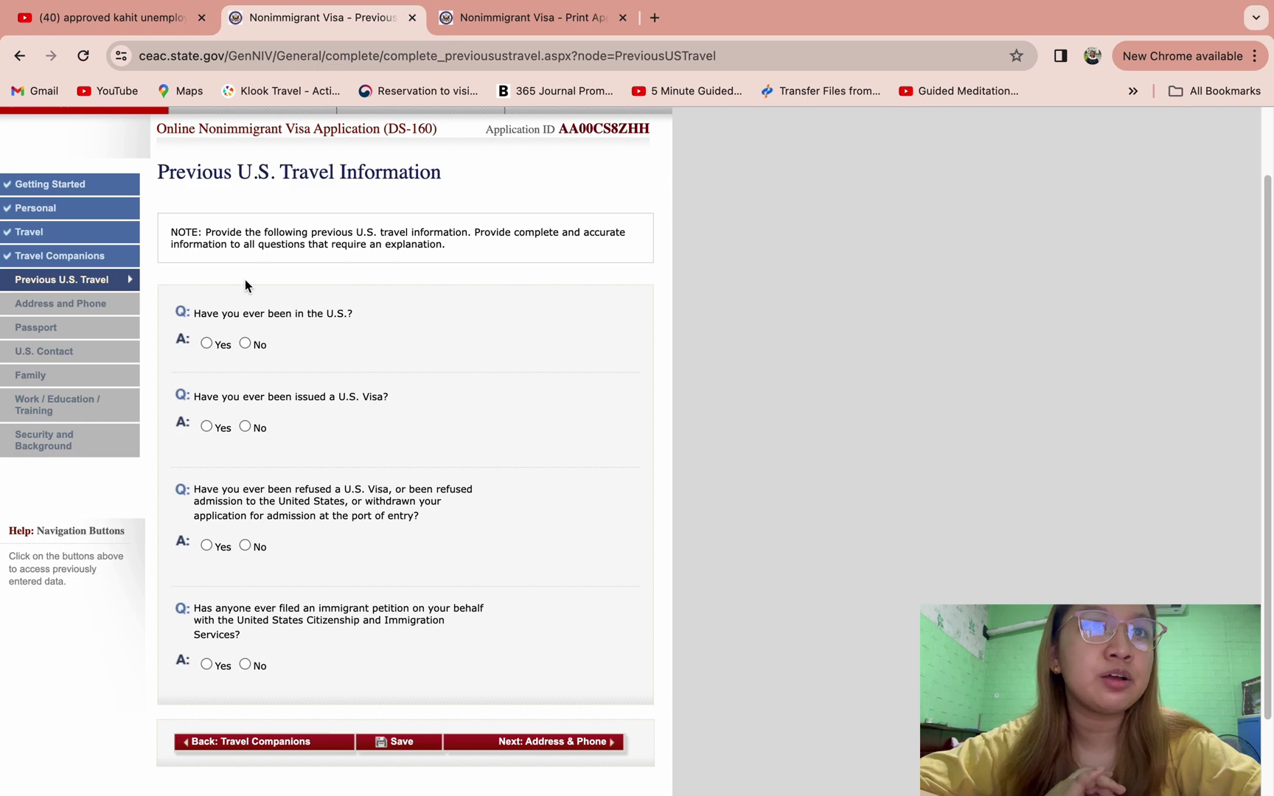
click(245, 344)
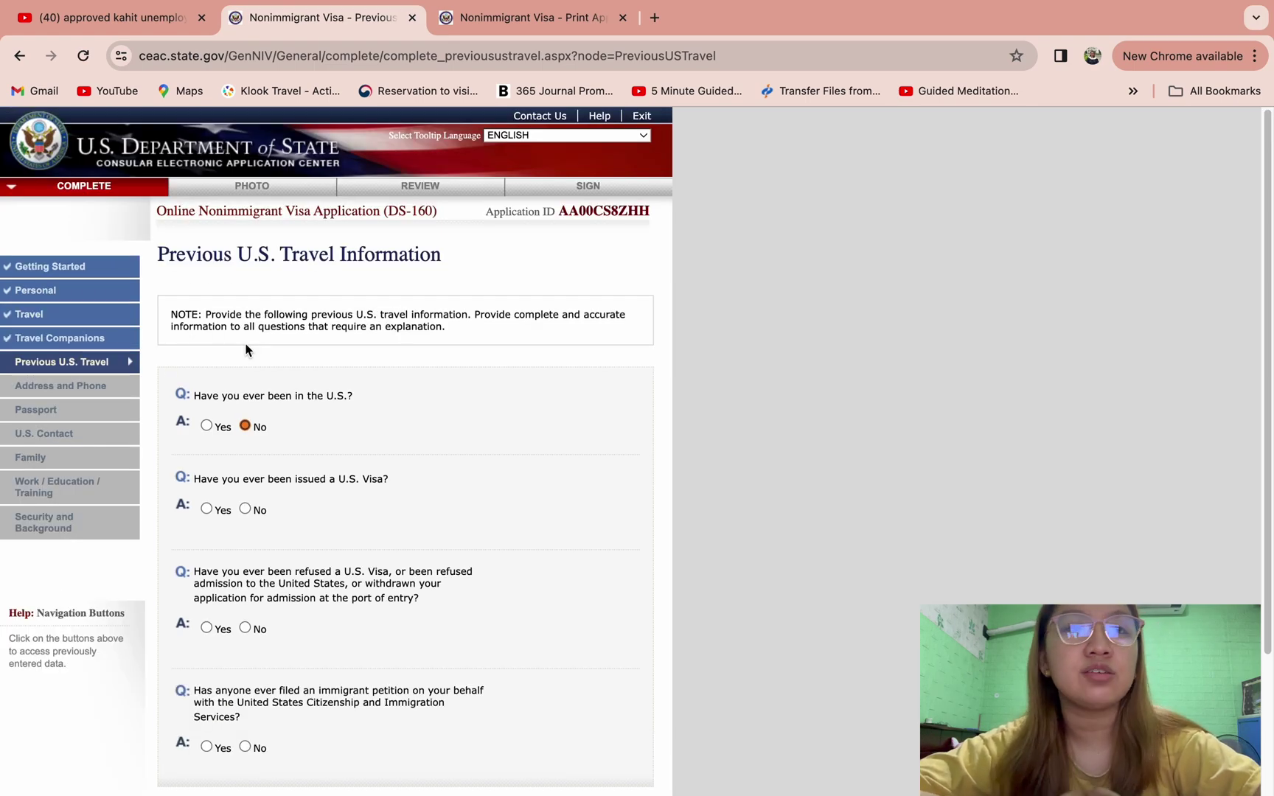
- Answer No to prior U.S. visa, visa refusal and immigrant petition, then continue to Address and Phone
scroll(254, 403, down, 3)
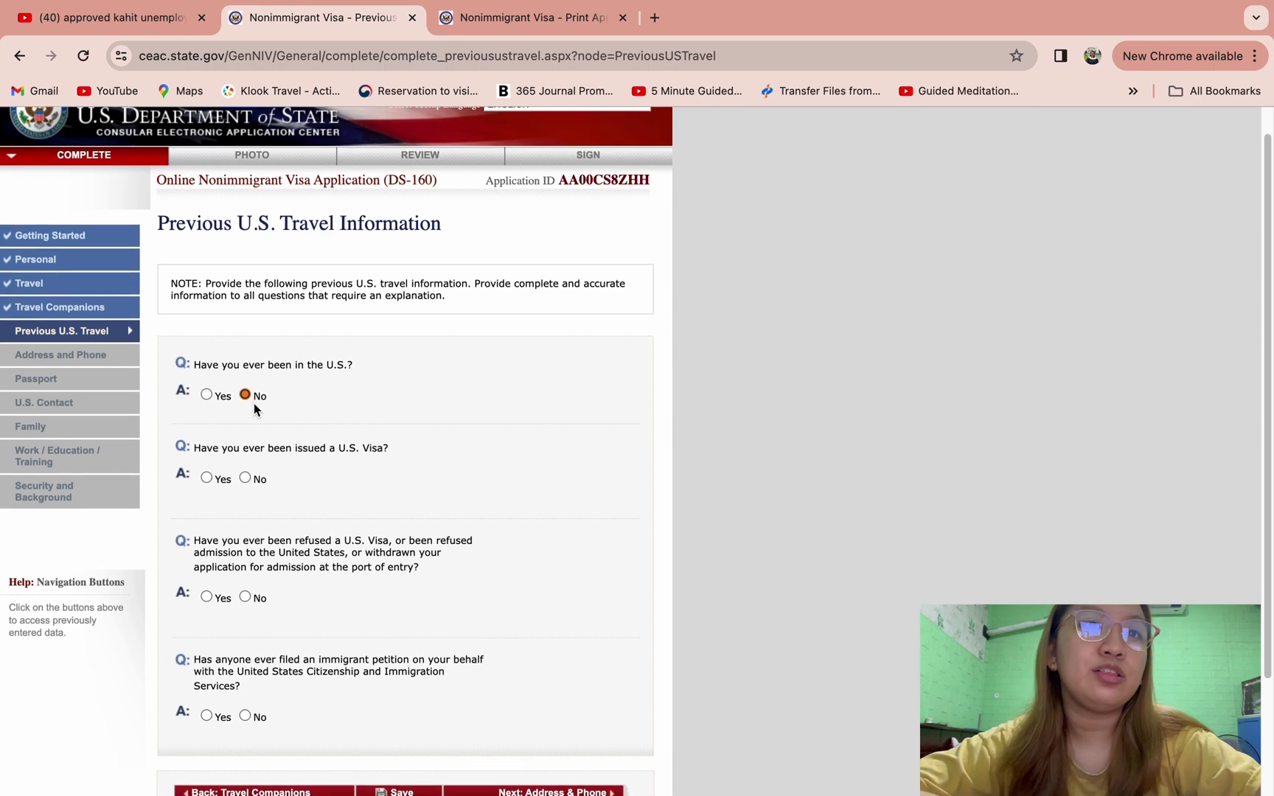
scroll(253, 403, down, 1)
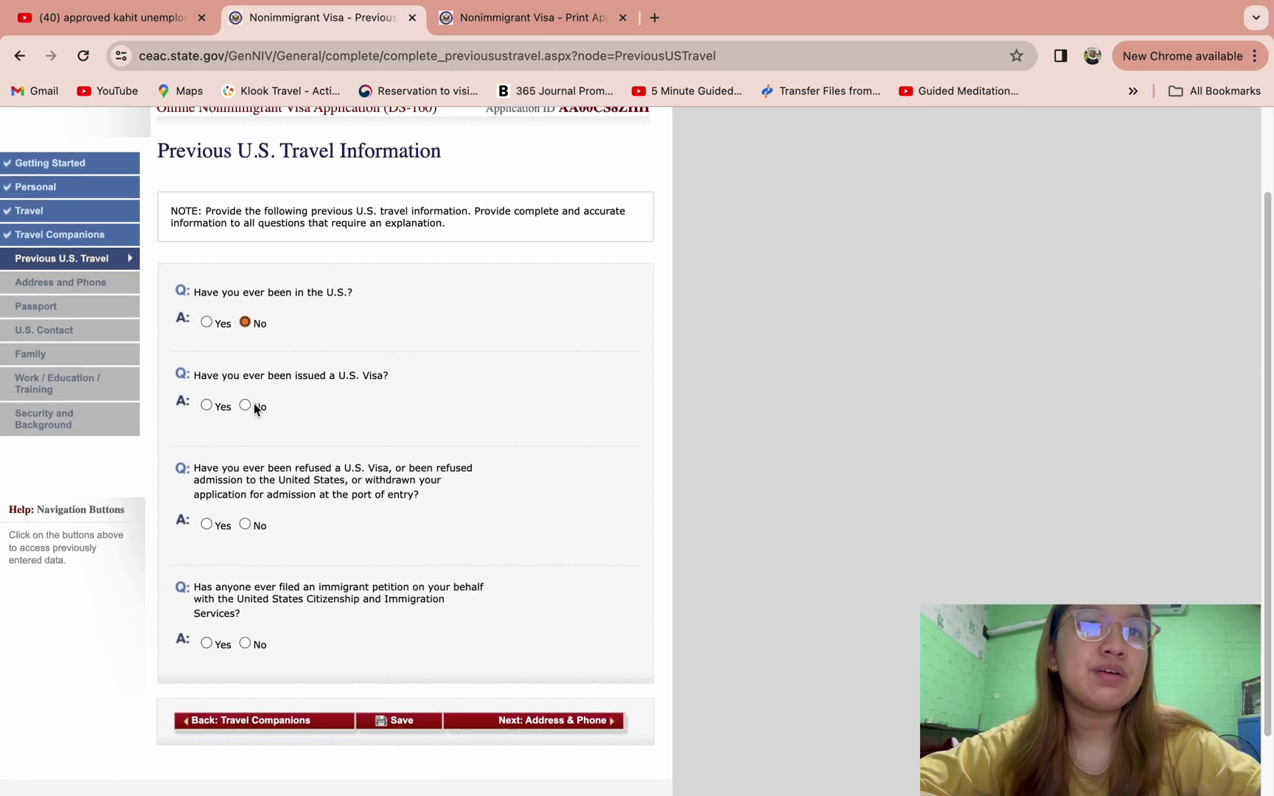
scroll(254, 408, down, 1)
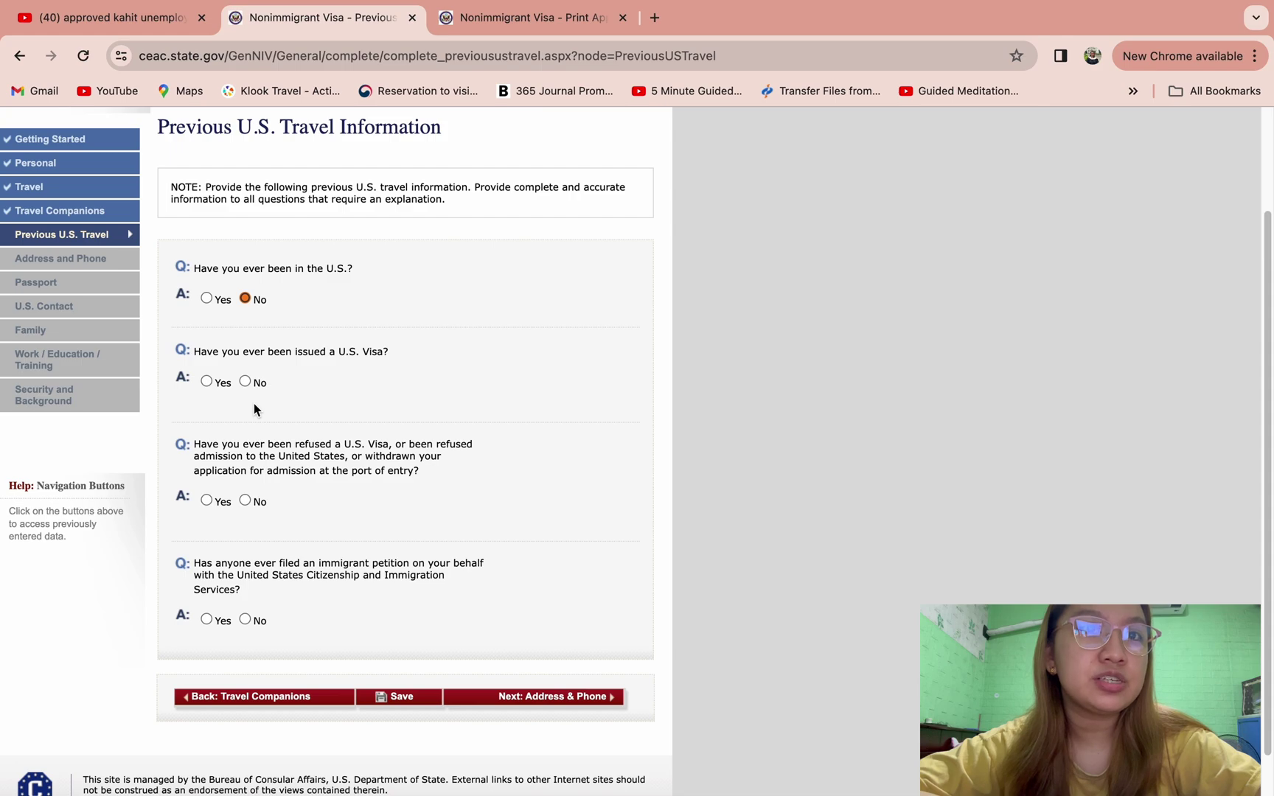
click(245, 382)
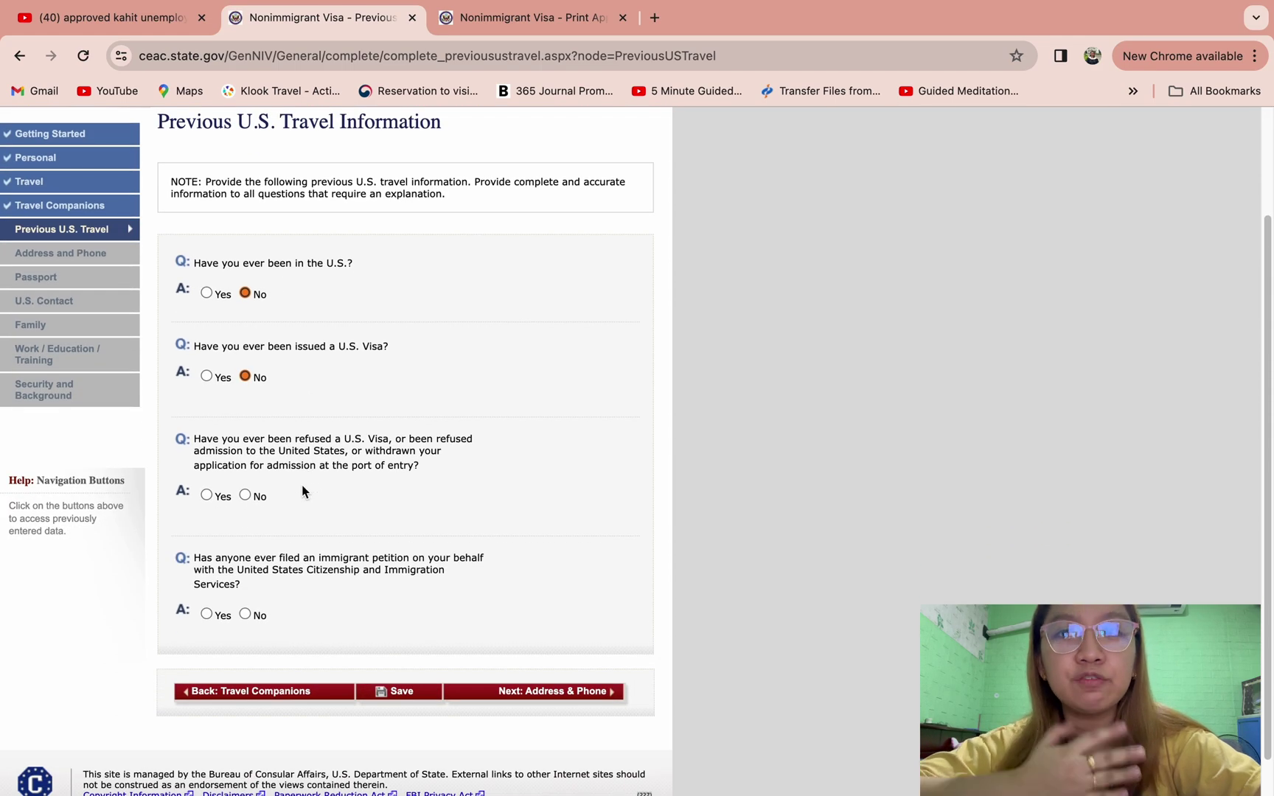
click(245, 496)
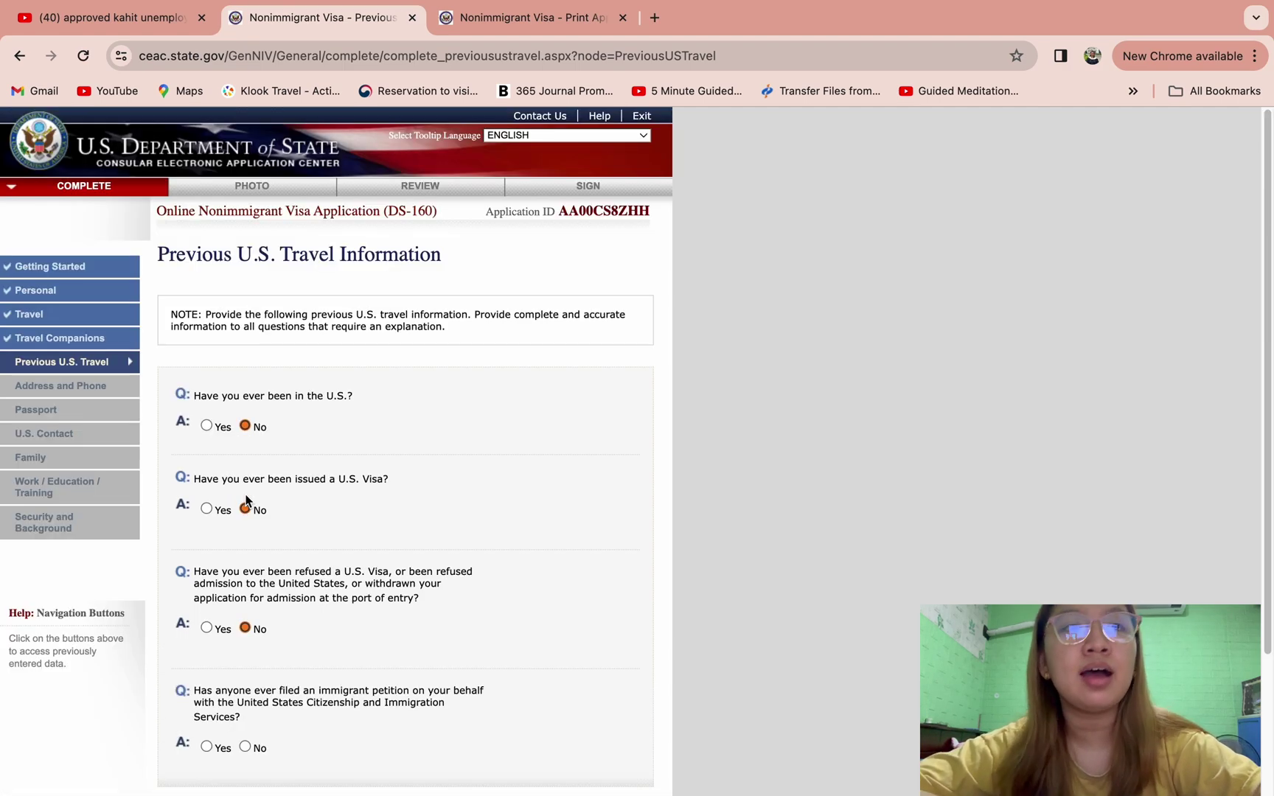
scroll(269, 588, down, 1)
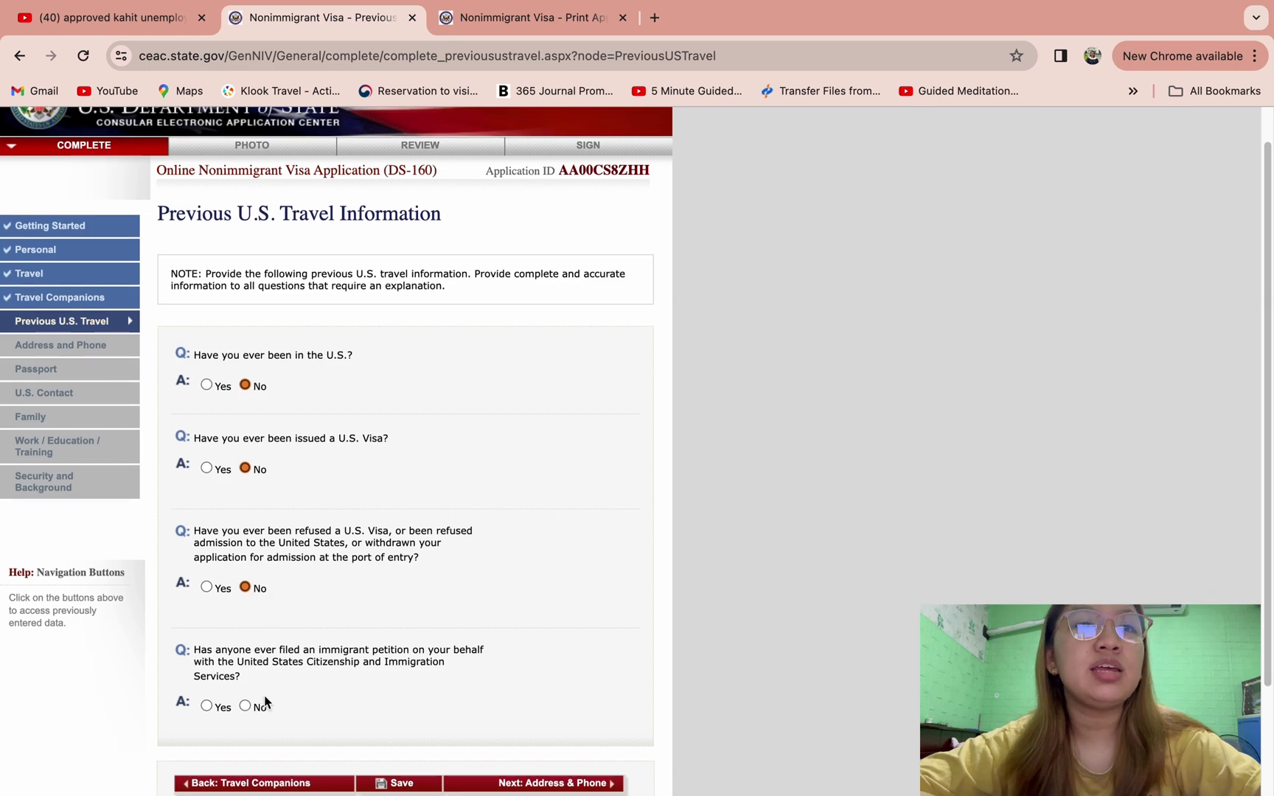
click(246, 706)
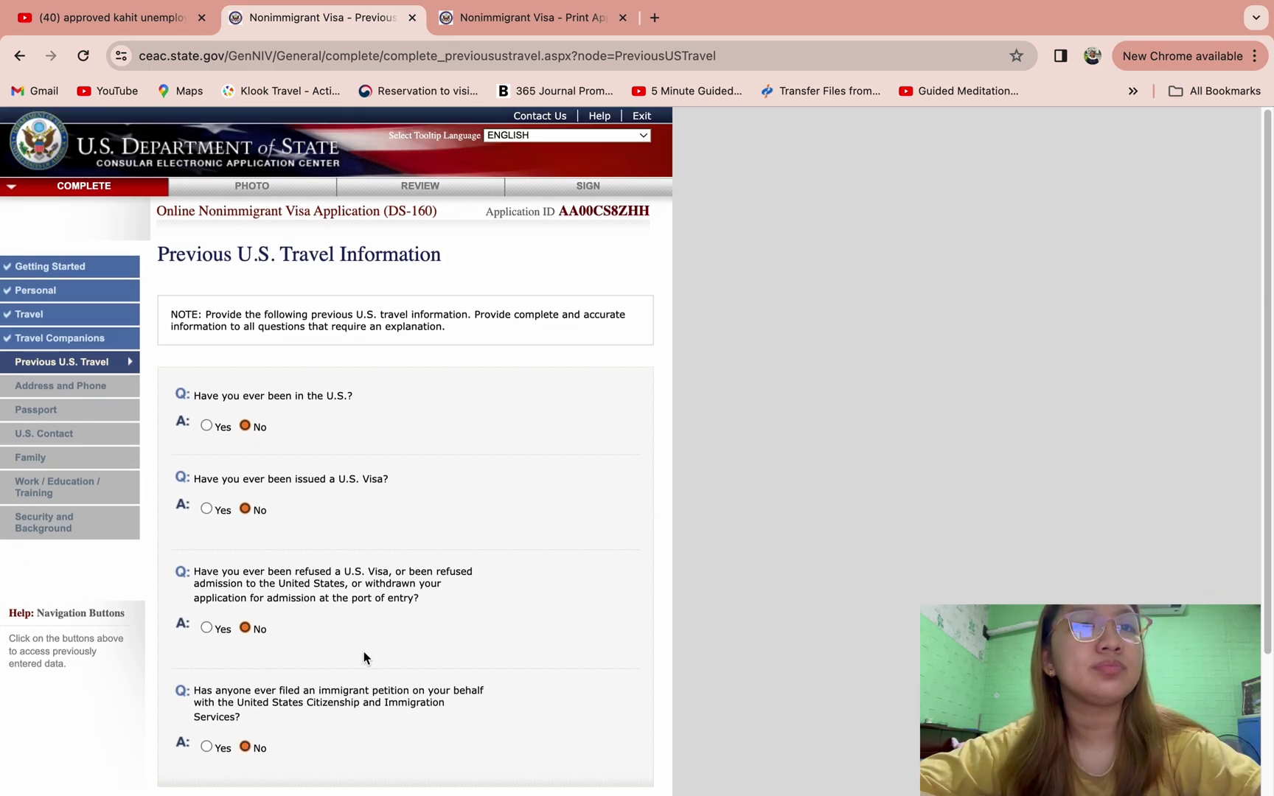
scroll(363, 651, down, 3)
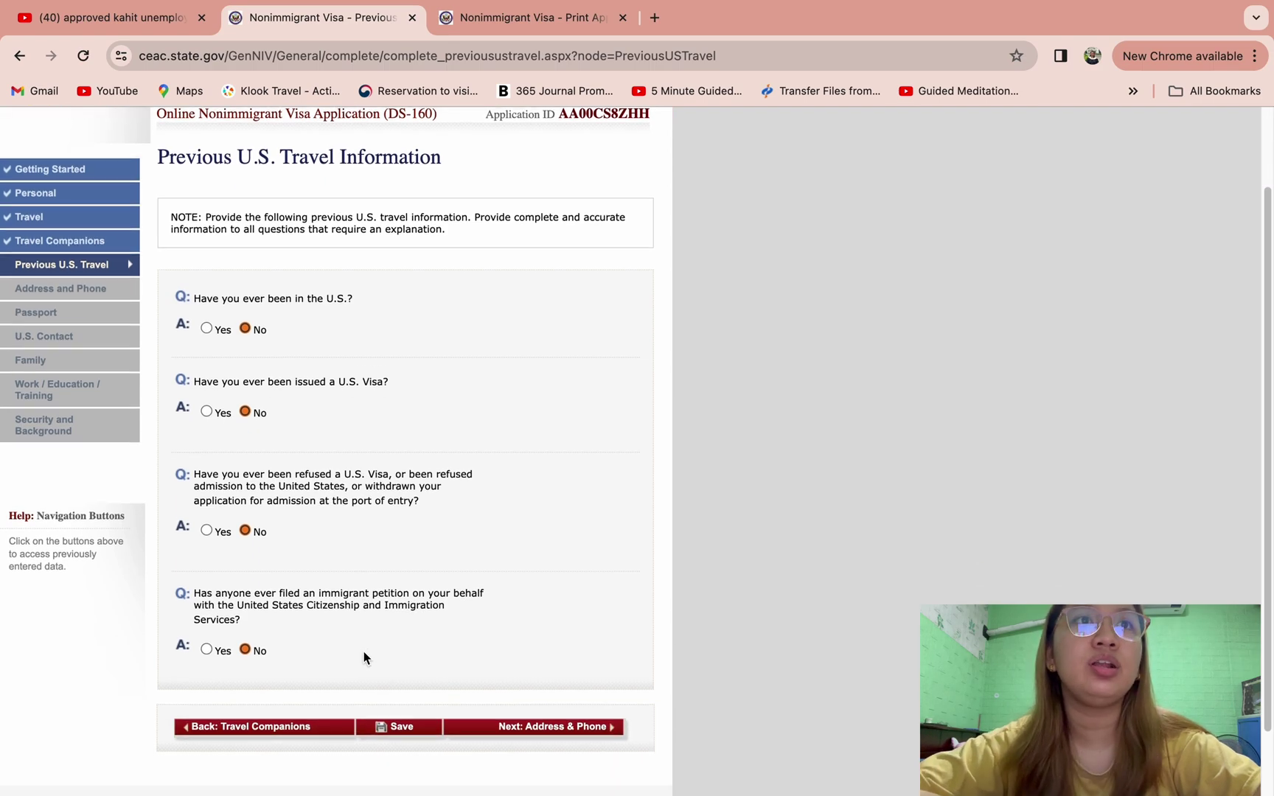
click(524, 728)
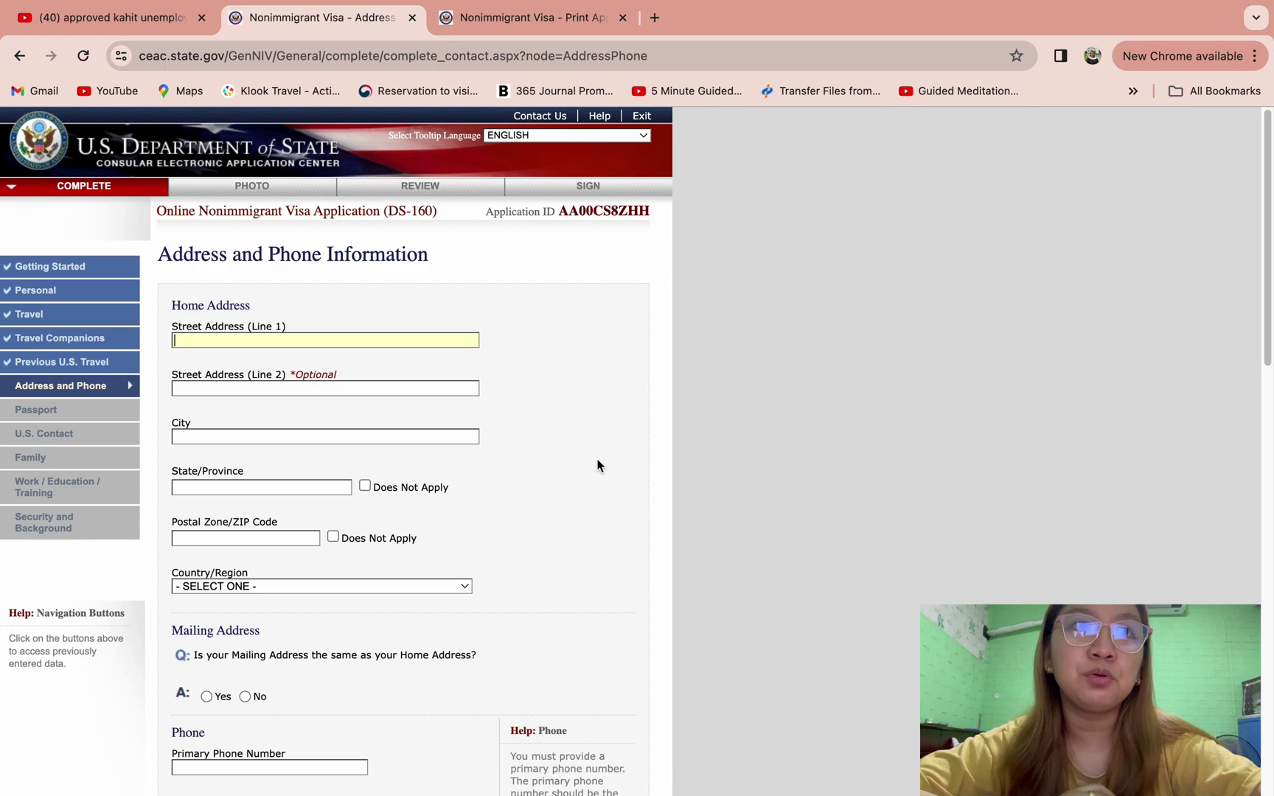
- Enter both street address lines of the home address, the second from a saved suggestion
scroll(597, 465, down, 3)
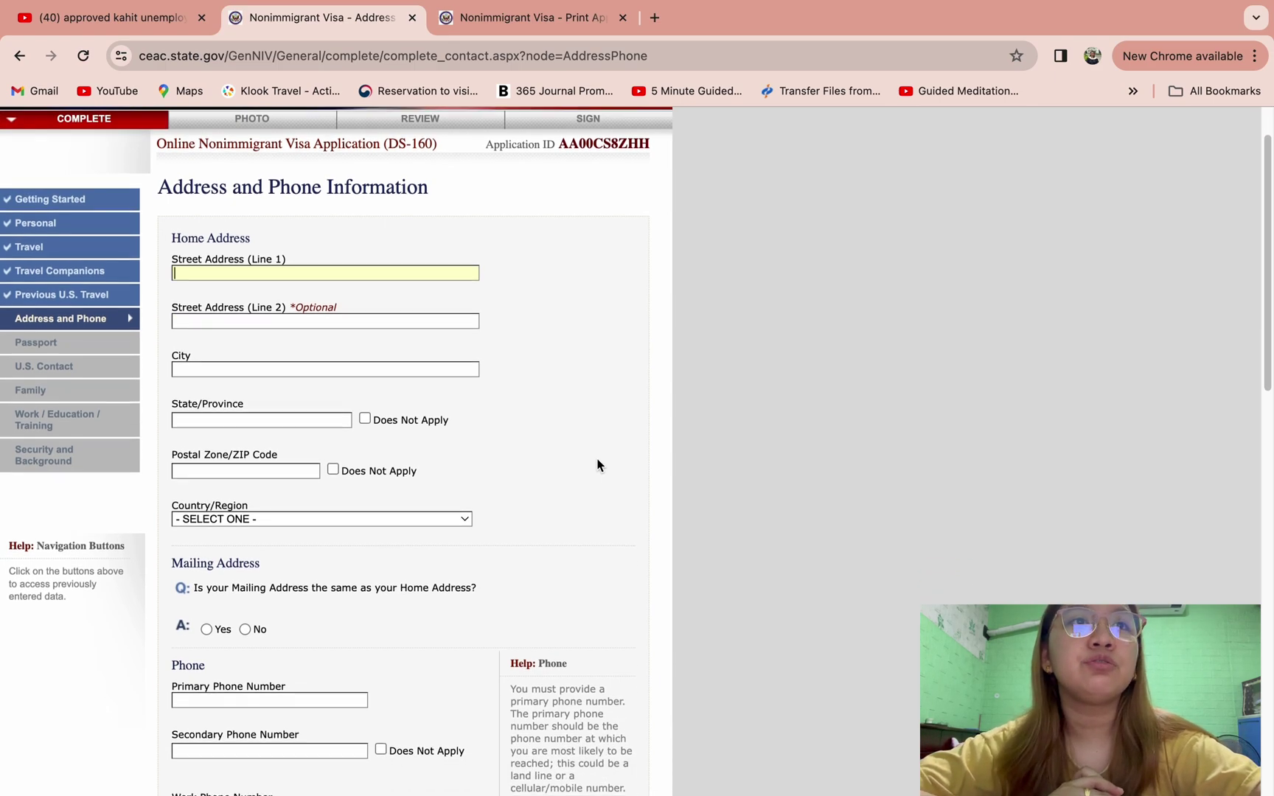
text(002 POR)
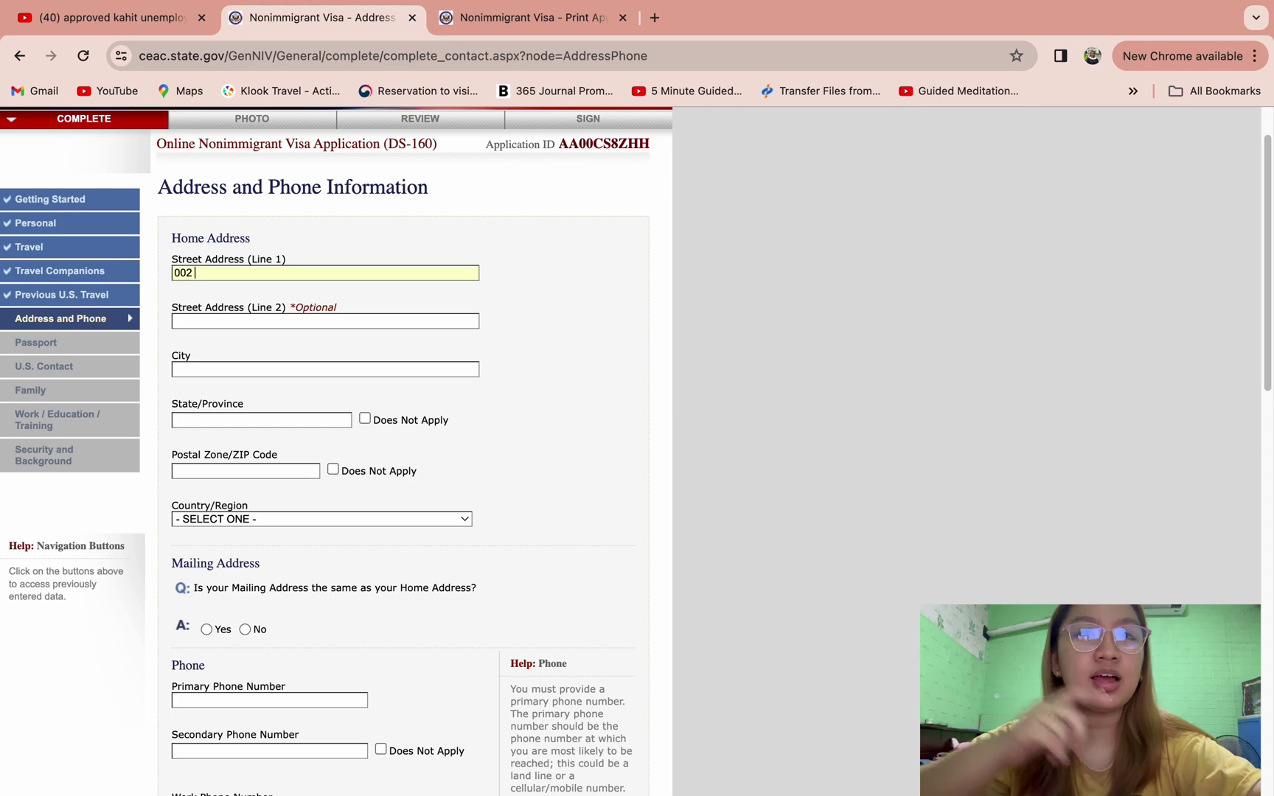
key(BackSpace)
key(BackSpace)
text(ROSPERIT)
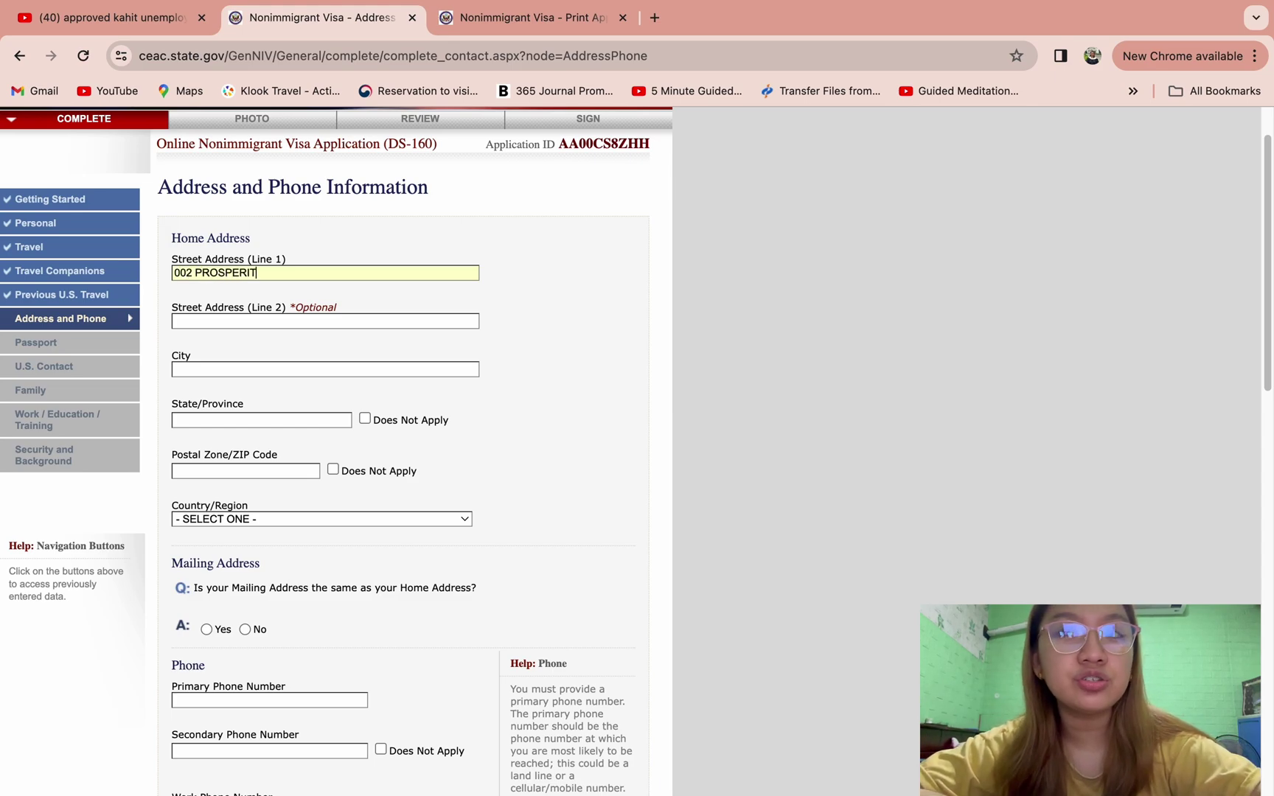
text(Y HIGHWAY)
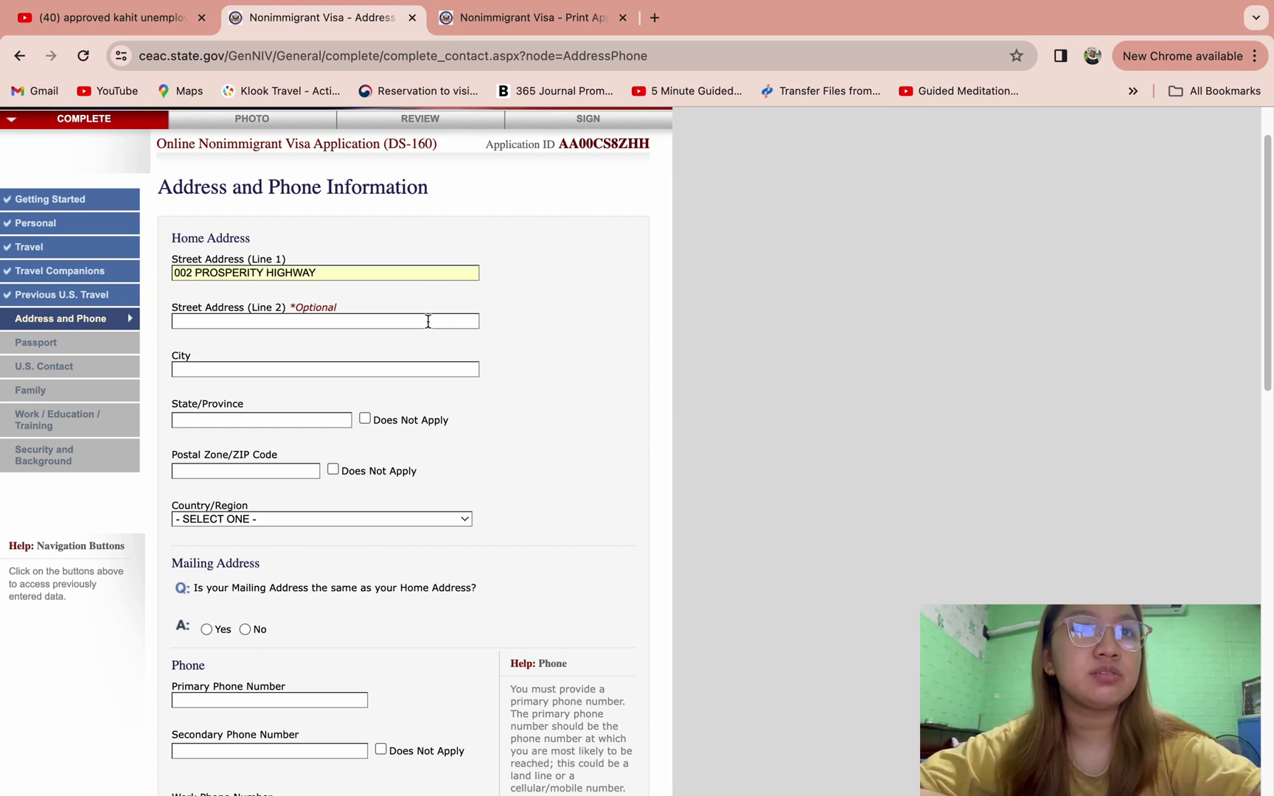
click(427, 321)
click(295, 363)
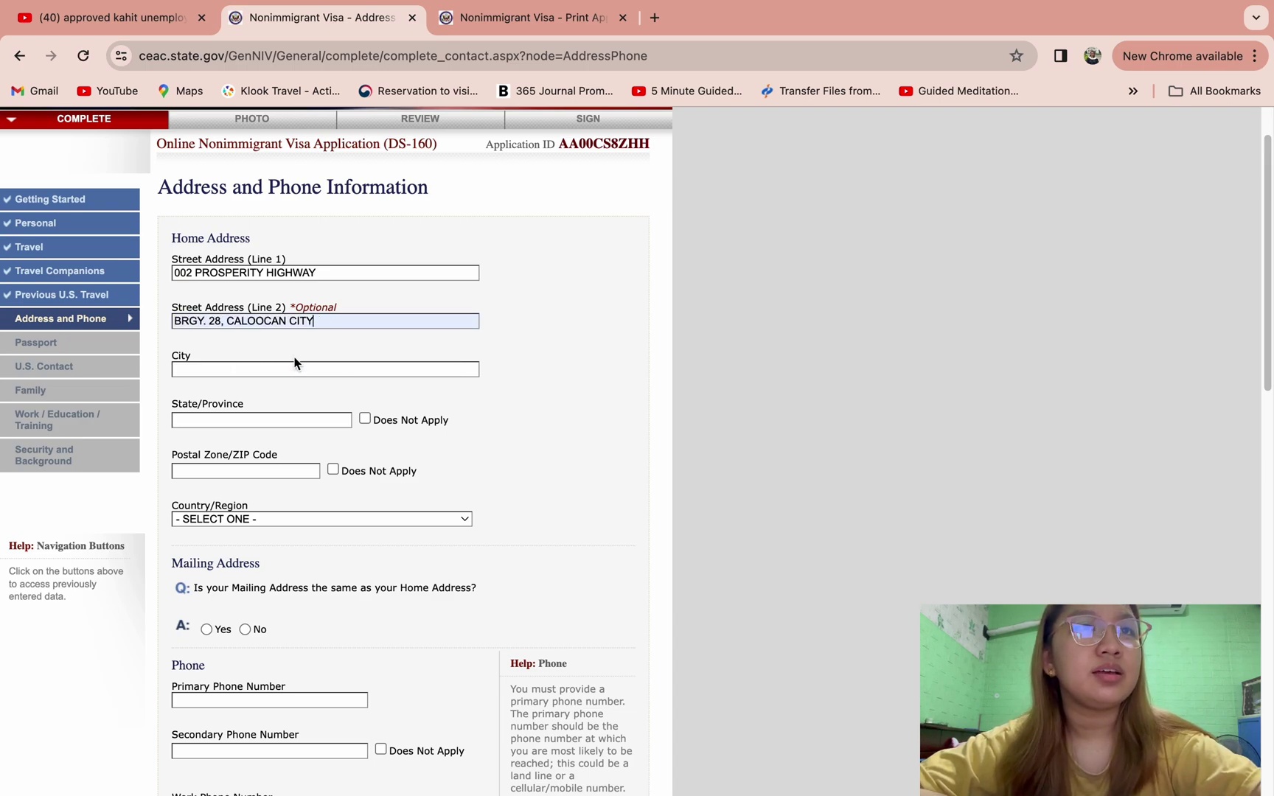
- Fill in the home city, state/province and postal code
click(270, 369)
text(CALOOCAN)
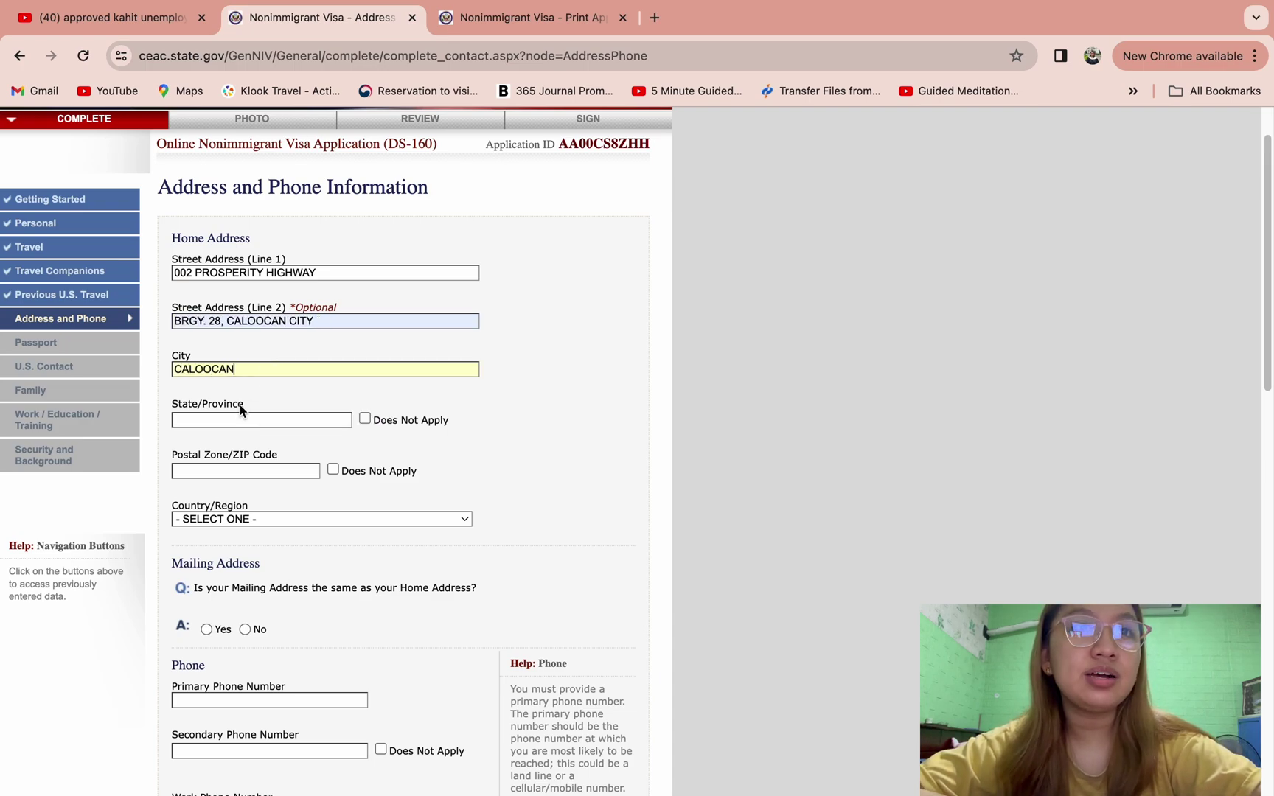
click(243, 419)
text(METRO M)
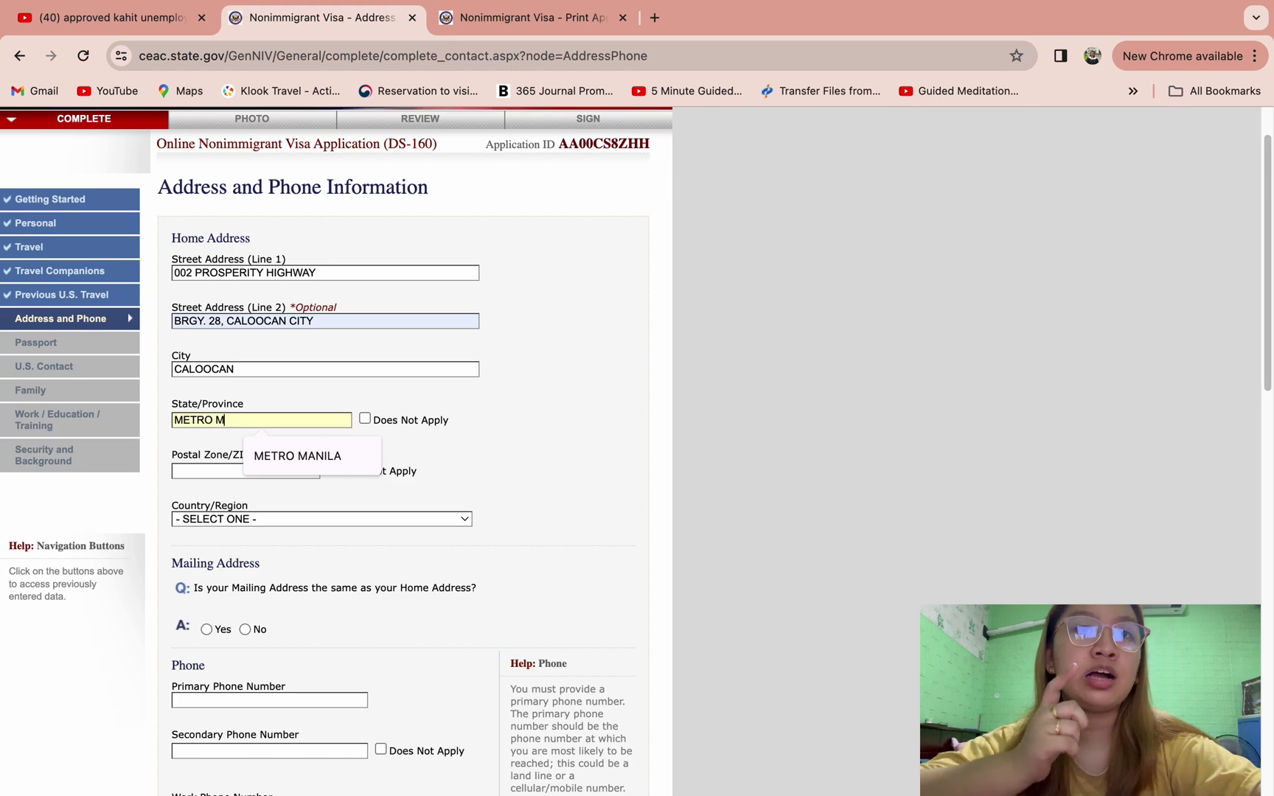
text(ANILA)
click(207, 470)
text(1)
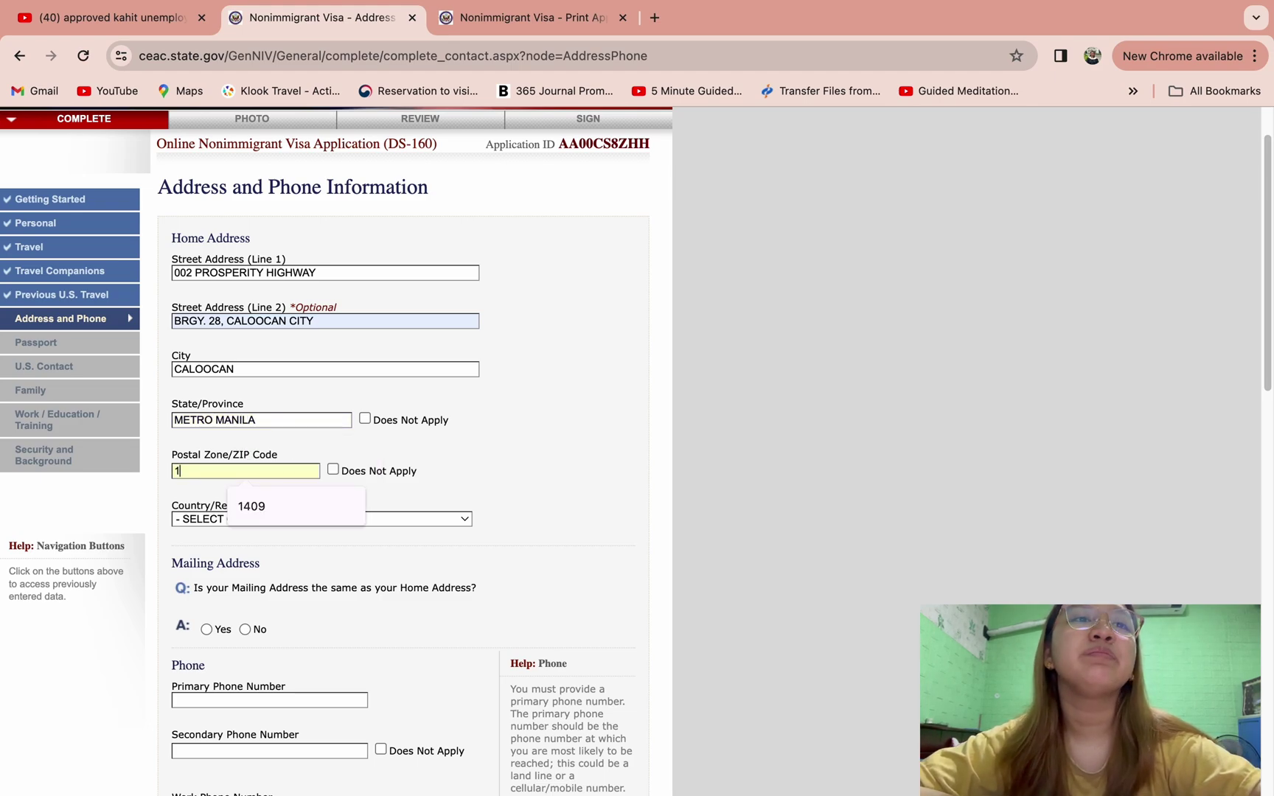
text(409)
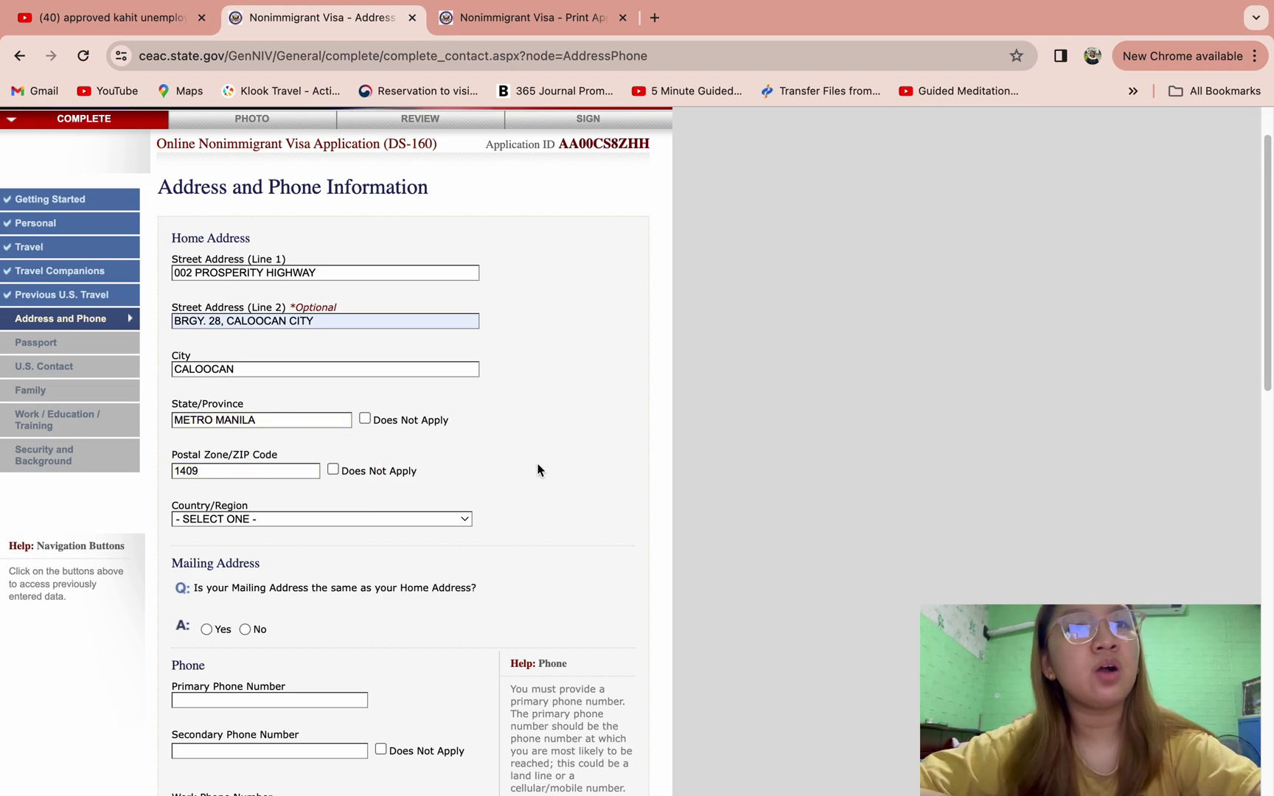
- Set the home address country to PHILIPPINES
click(380, 521)
key(p)
key(h)
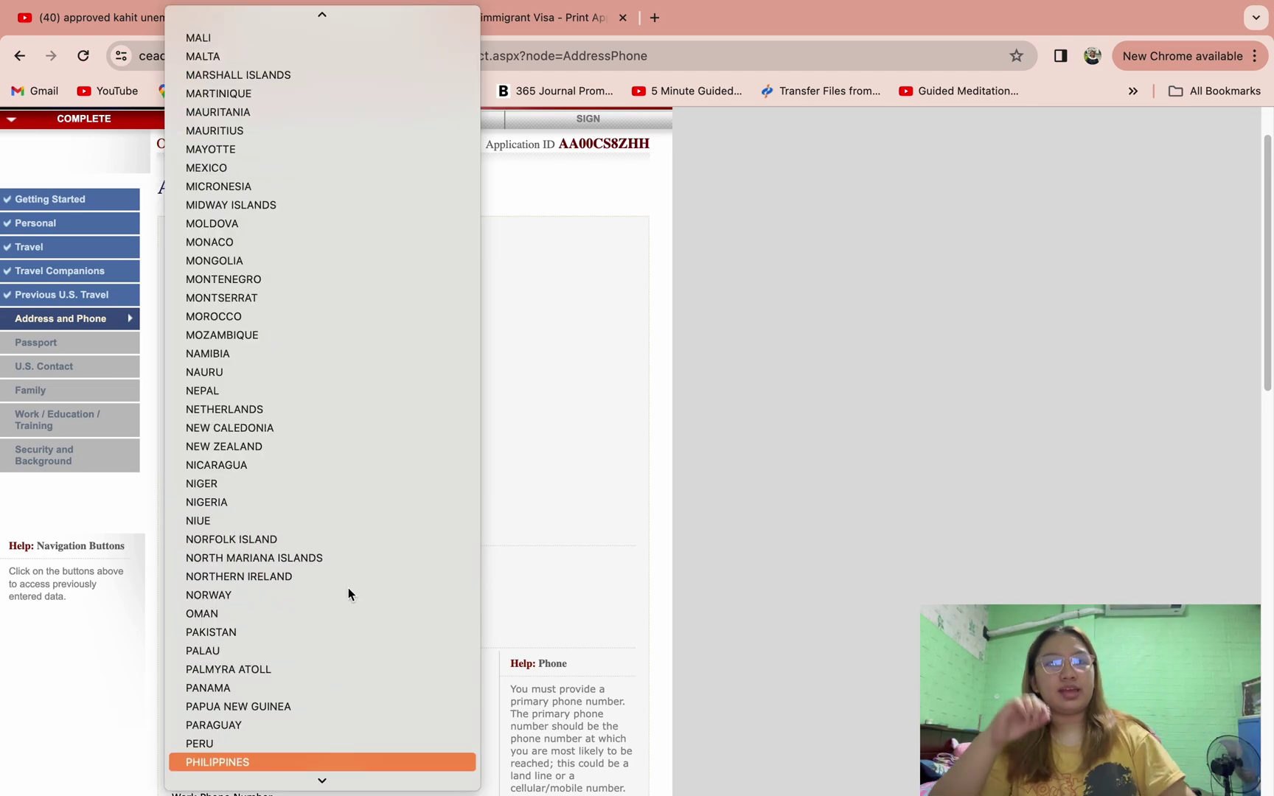
click(256, 759)
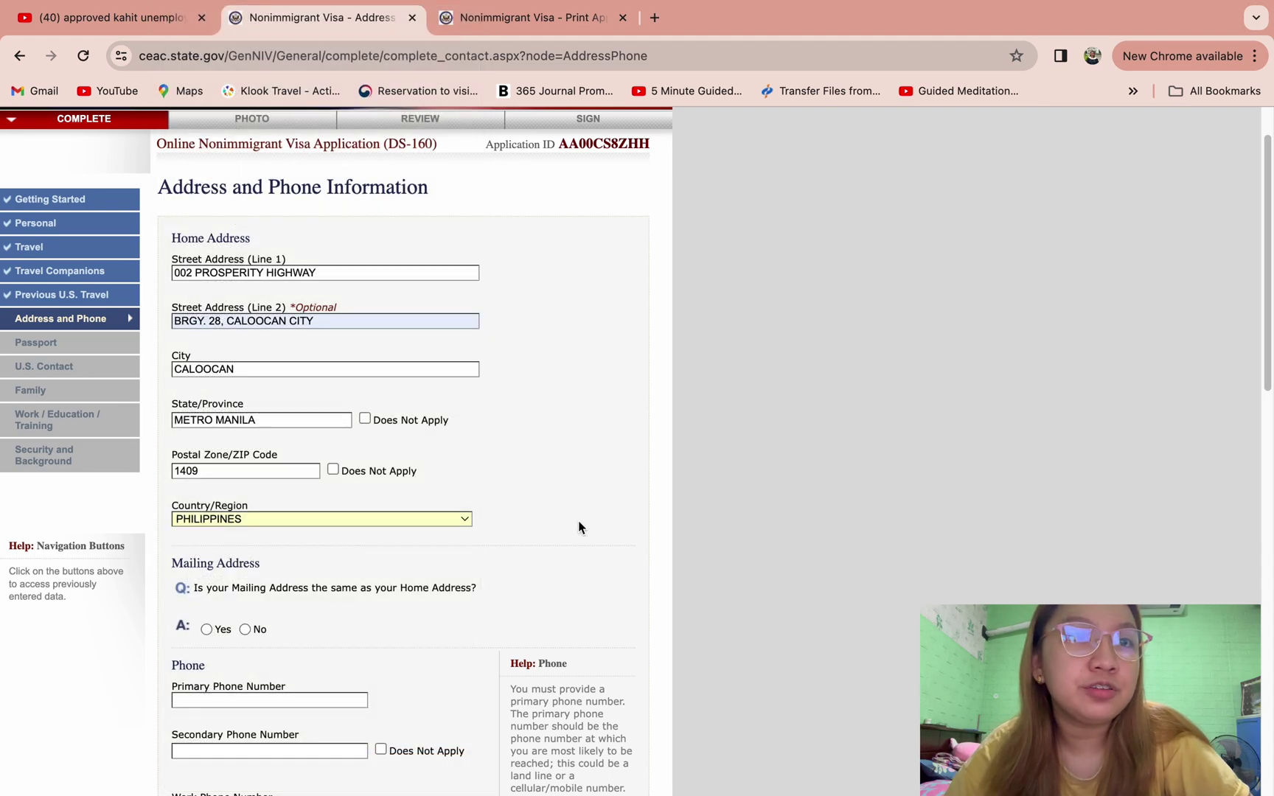
scroll(582, 527, down, 3)
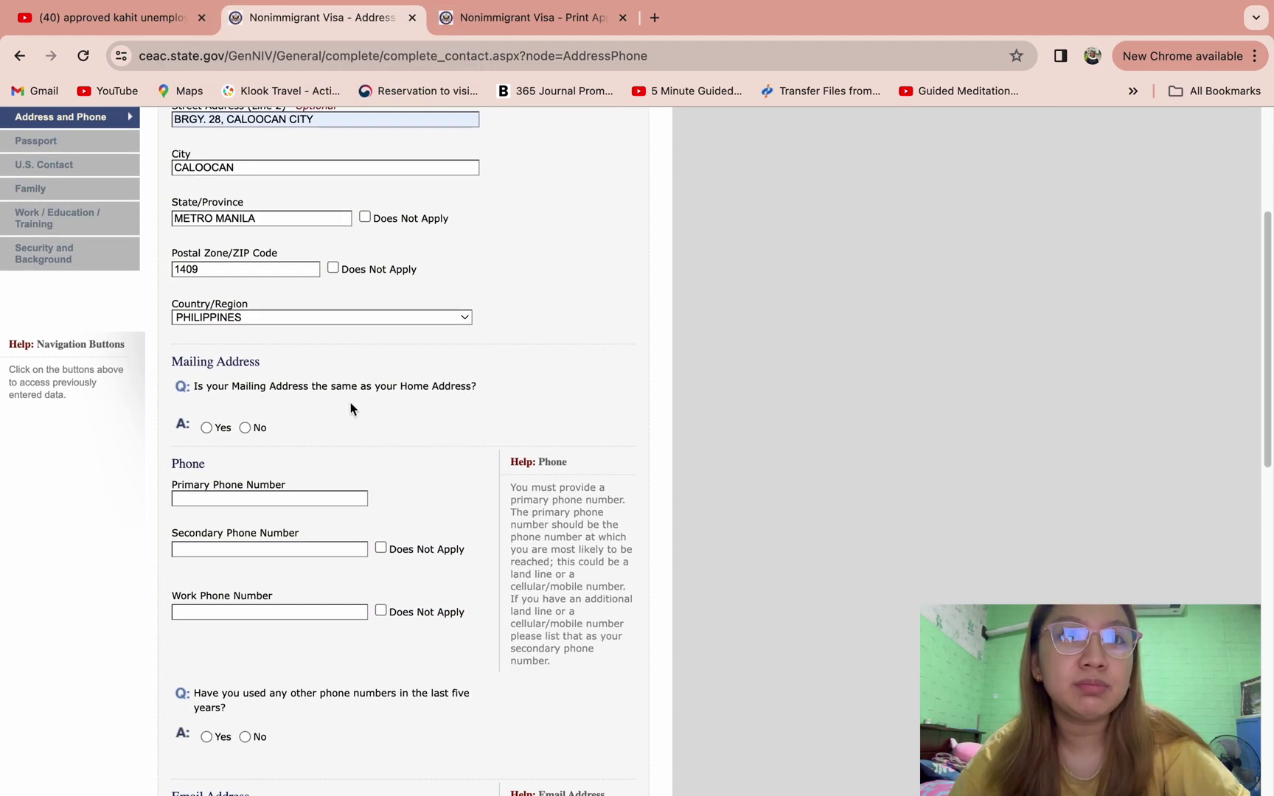
- Mark the mailing address as same as home, enter the primary phone, and mark secondary and work phones not applicable
click(206, 428)
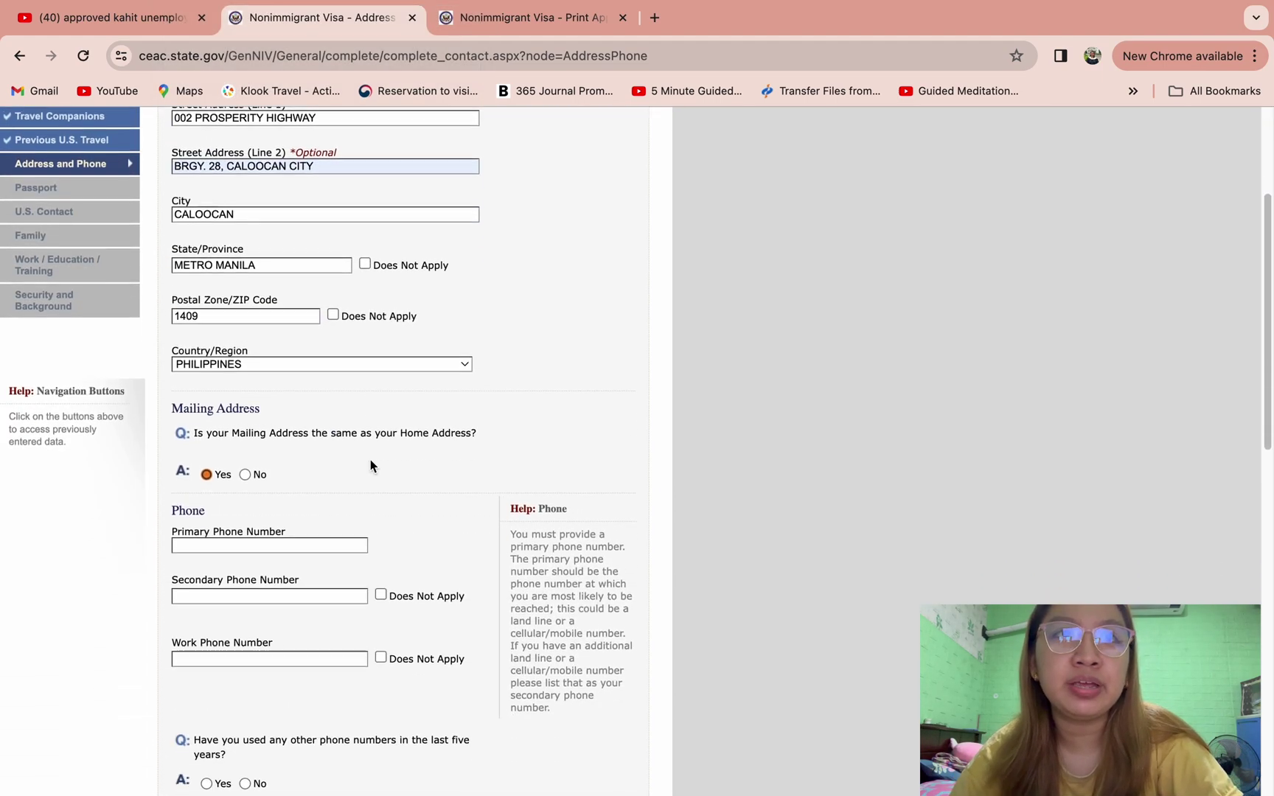
scroll(373, 493, down, 3)
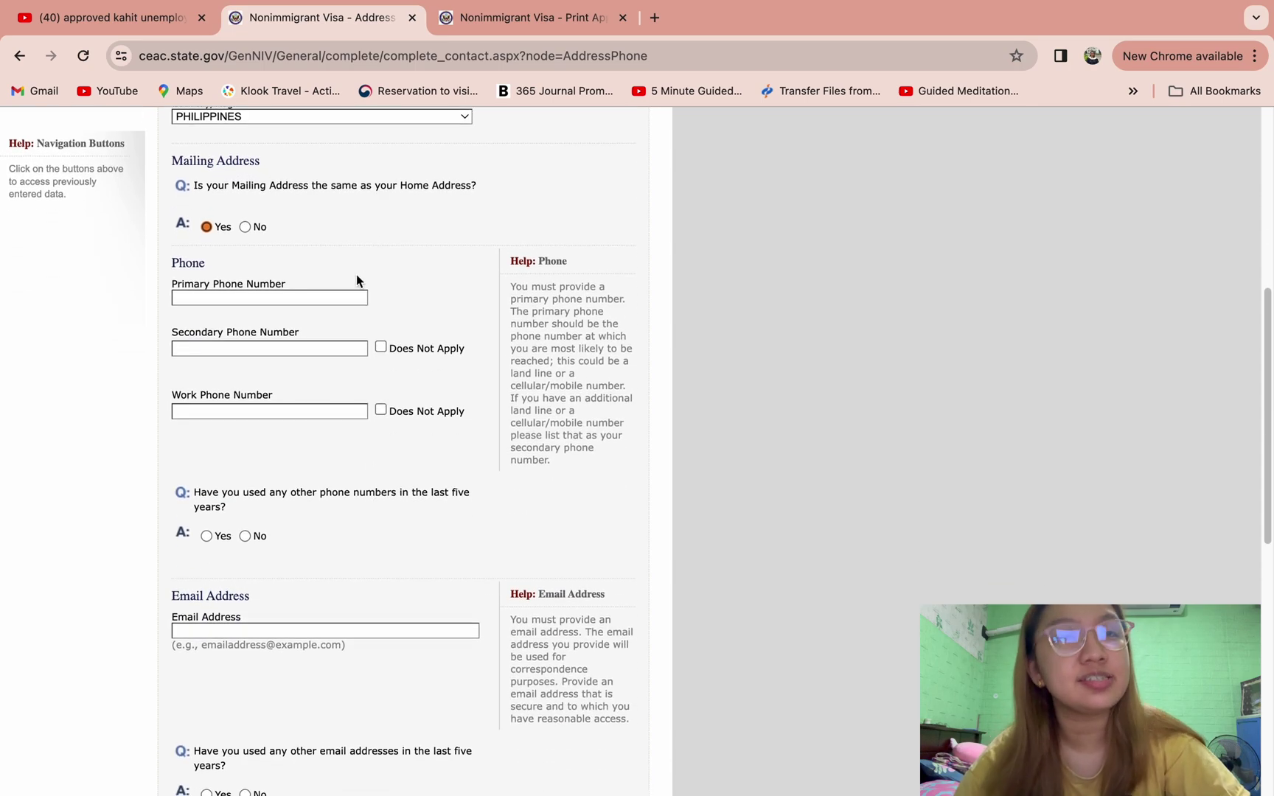
click(328, 298)
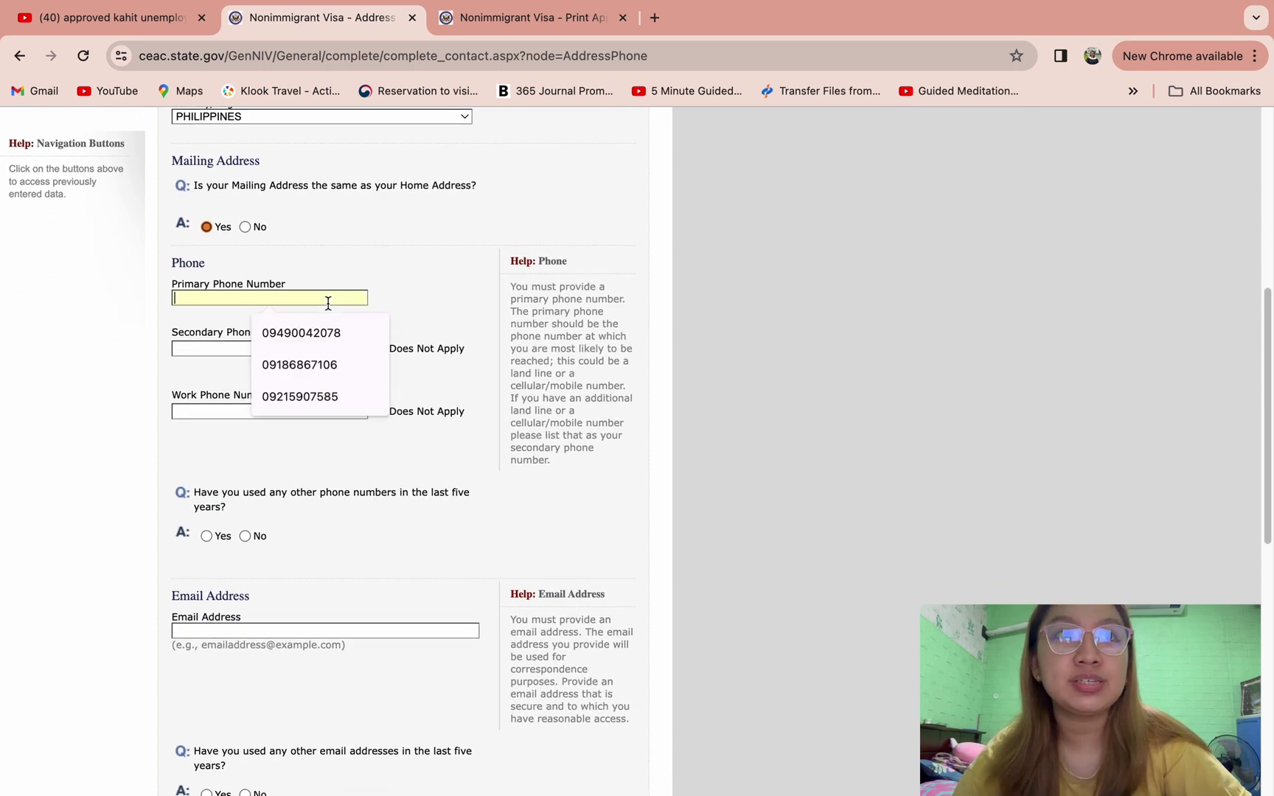
text(091234)
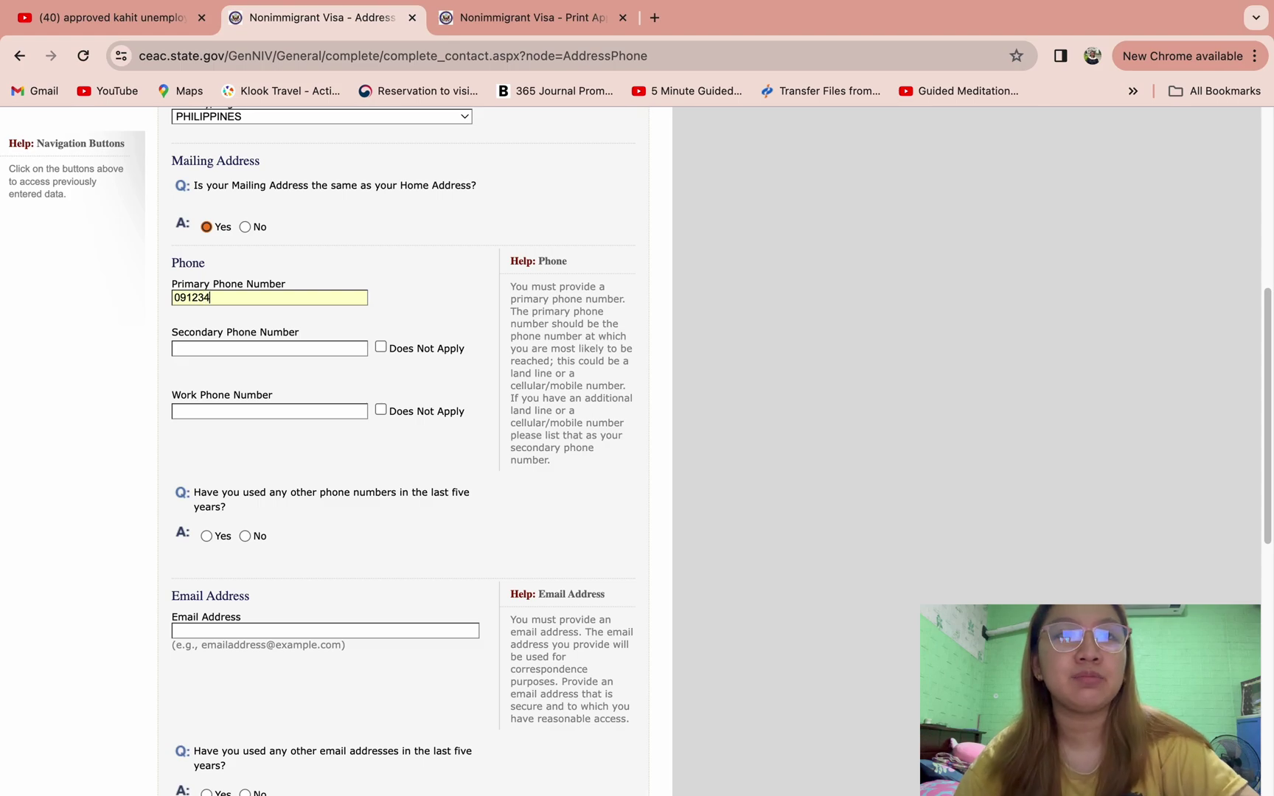
text(56789)
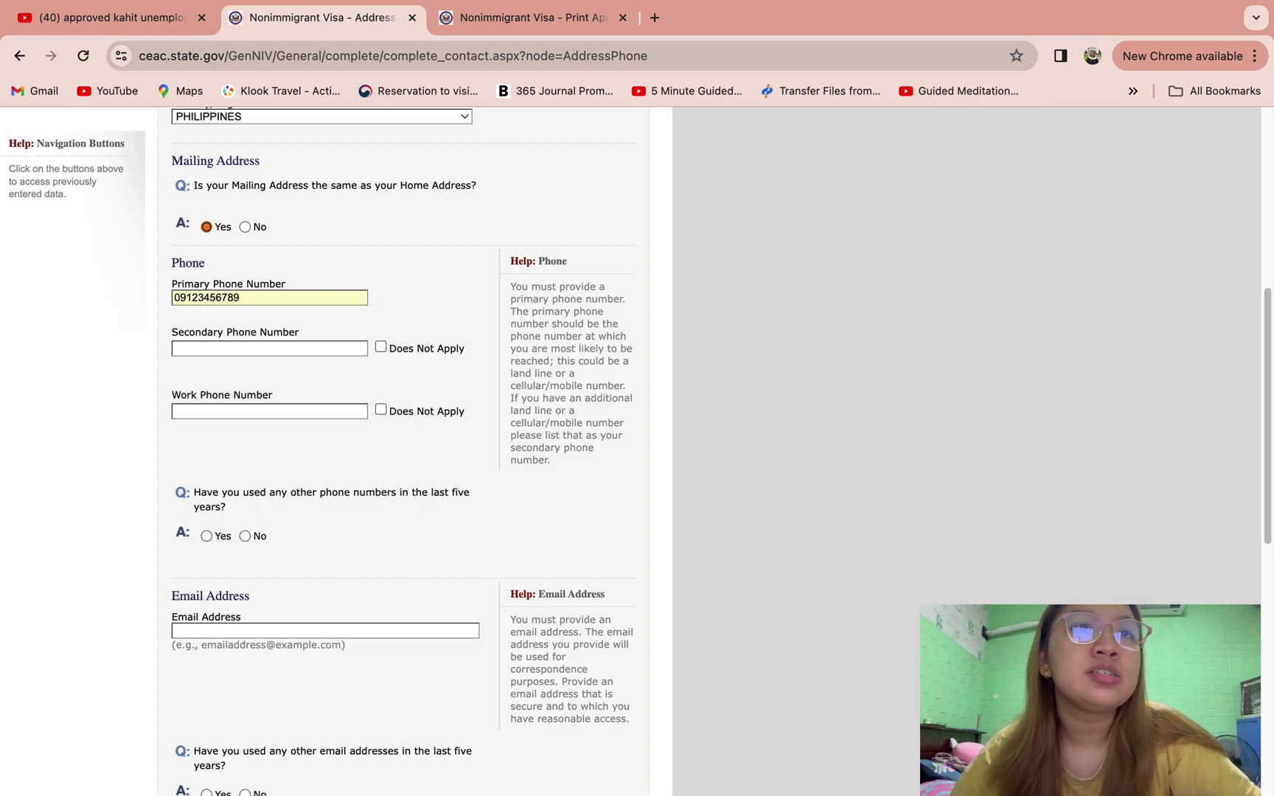
click(381, 348)
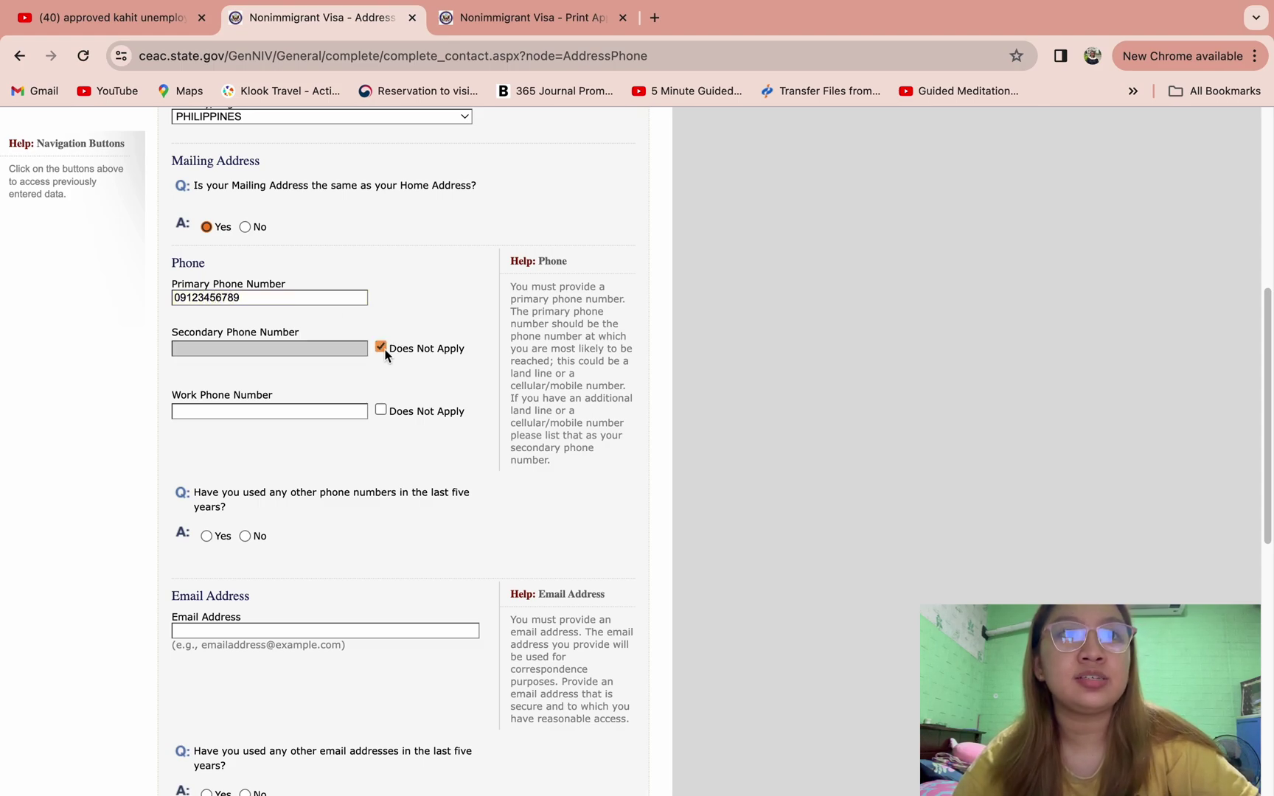
click(380, 410)
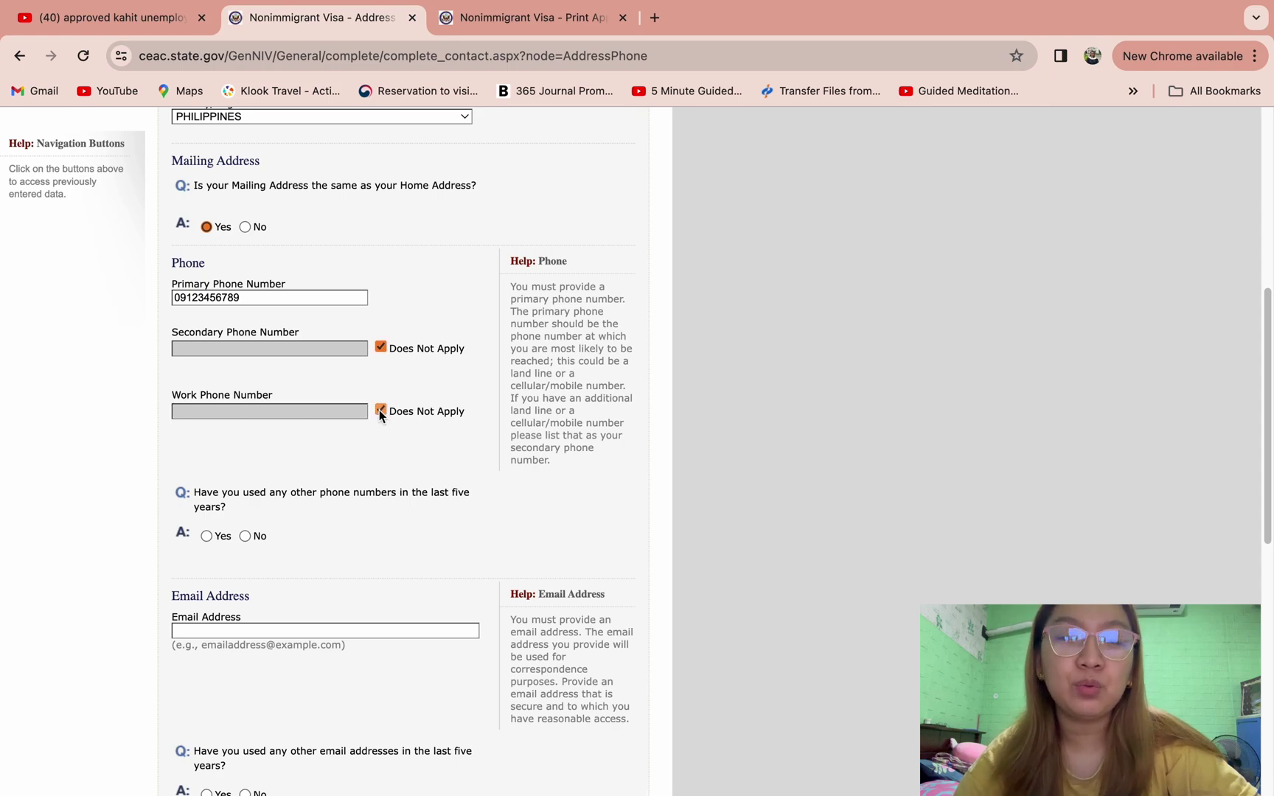
- Answer No to other phone numbers, enter the applicant's email address, and answer No to other emails
scroll(324, 536, down, 3)
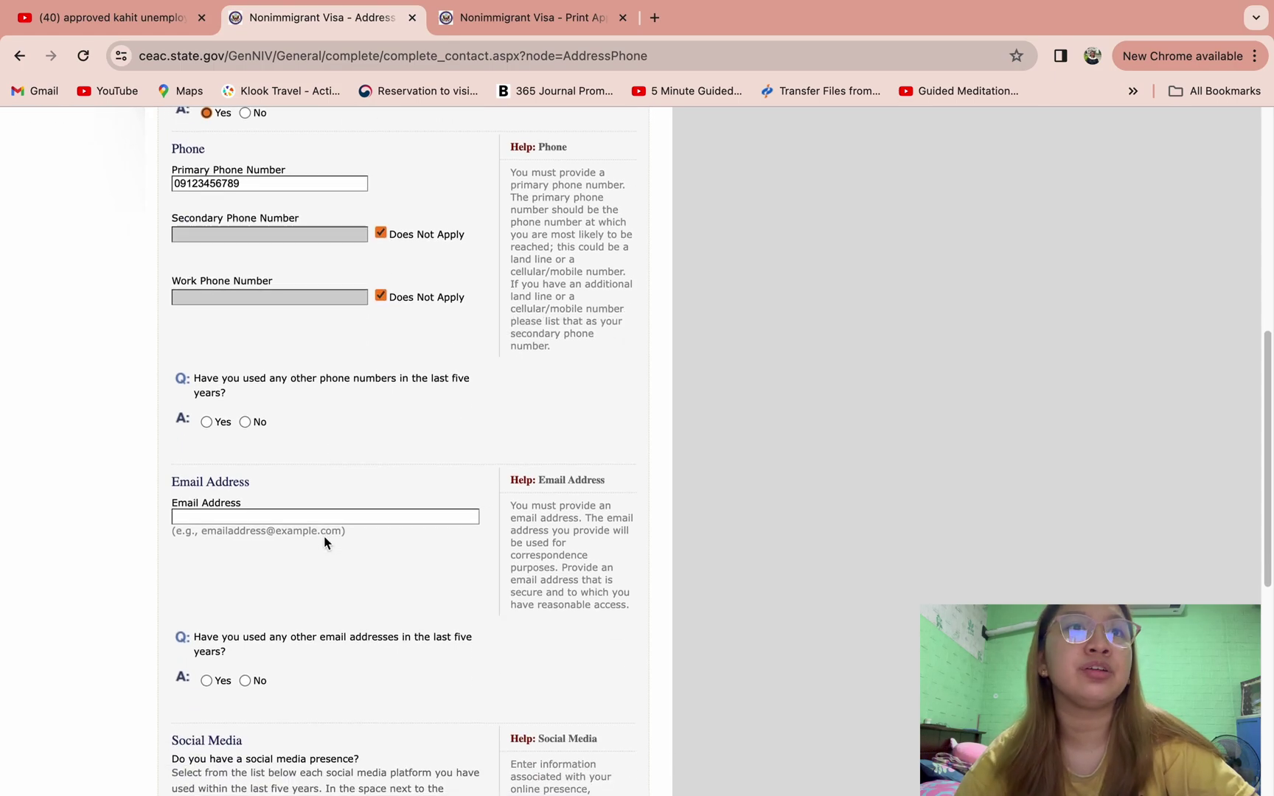
click(246, 421)
scroll(315, 410, down, 6)
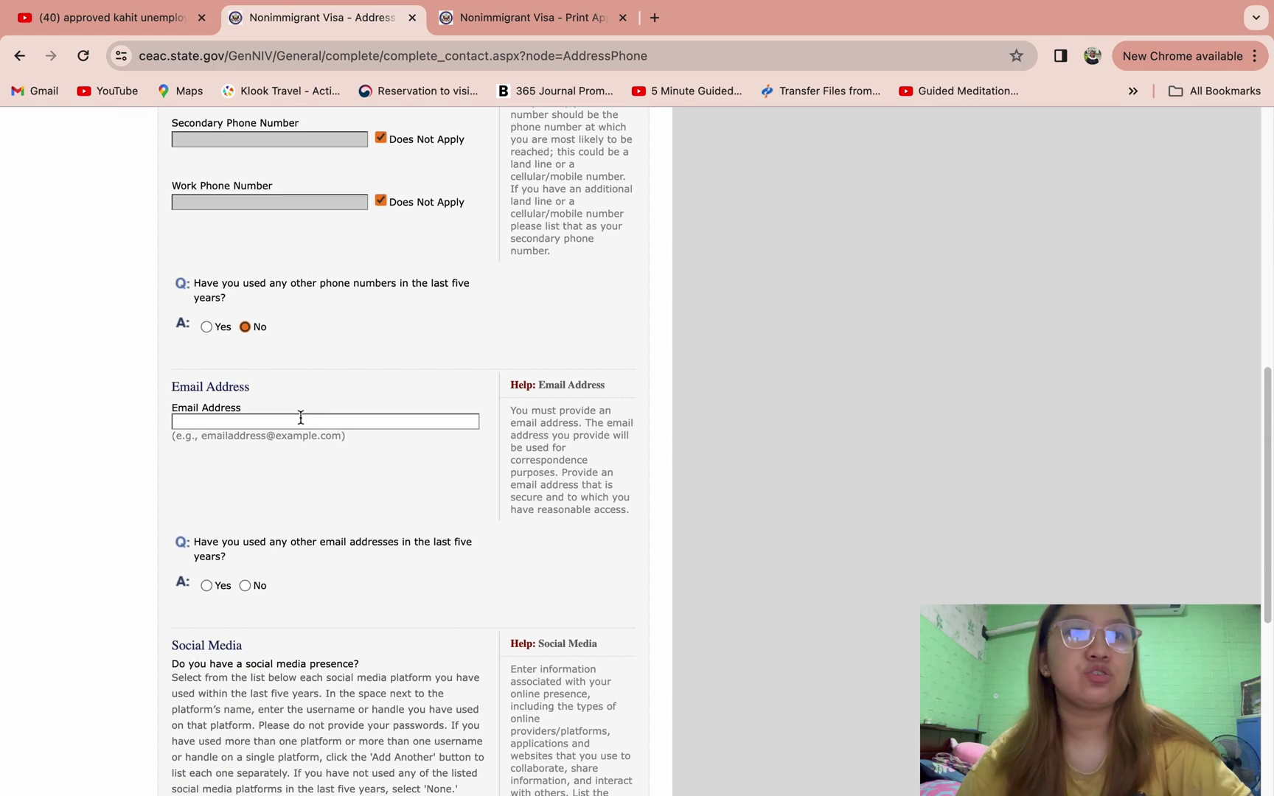
click(301, 418)
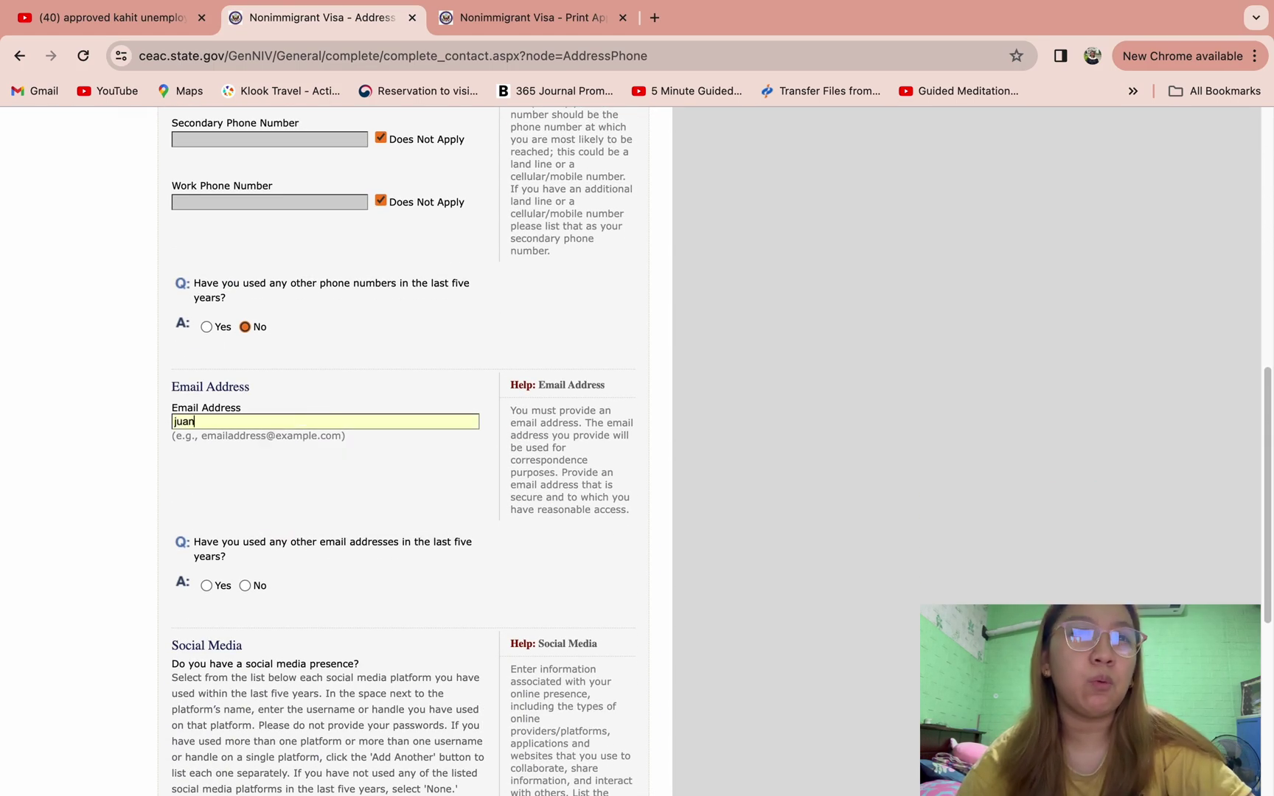
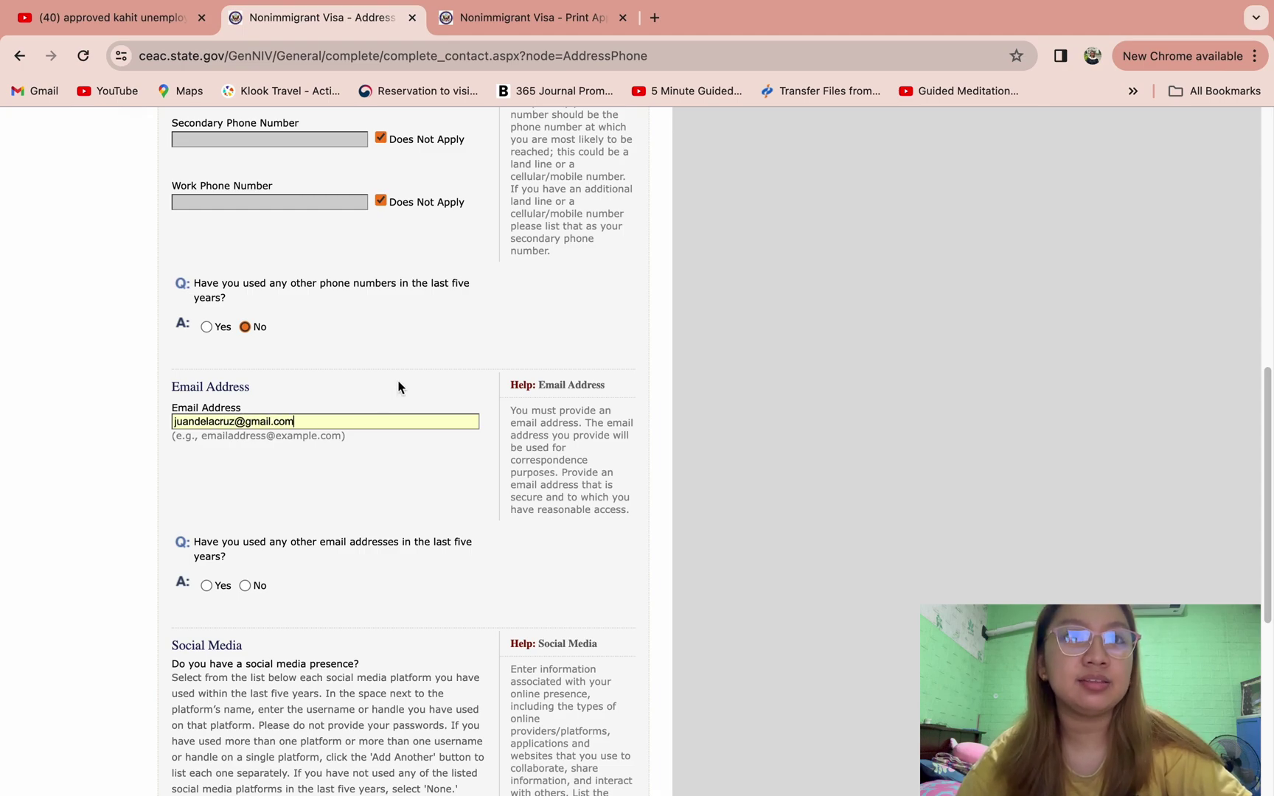
click(398, 387)
scroll(397, 379, down, 3)
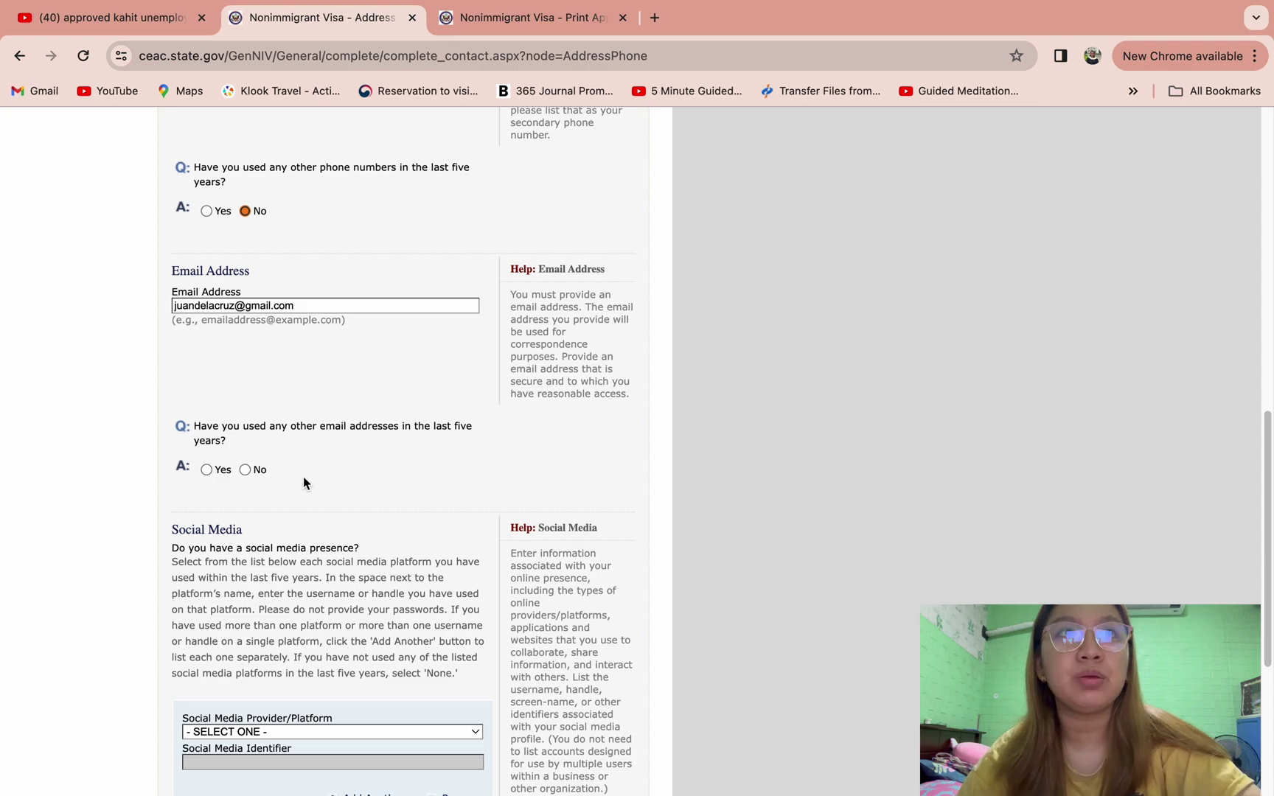
click(245, 470)
scroll(257, 473, up, 5)
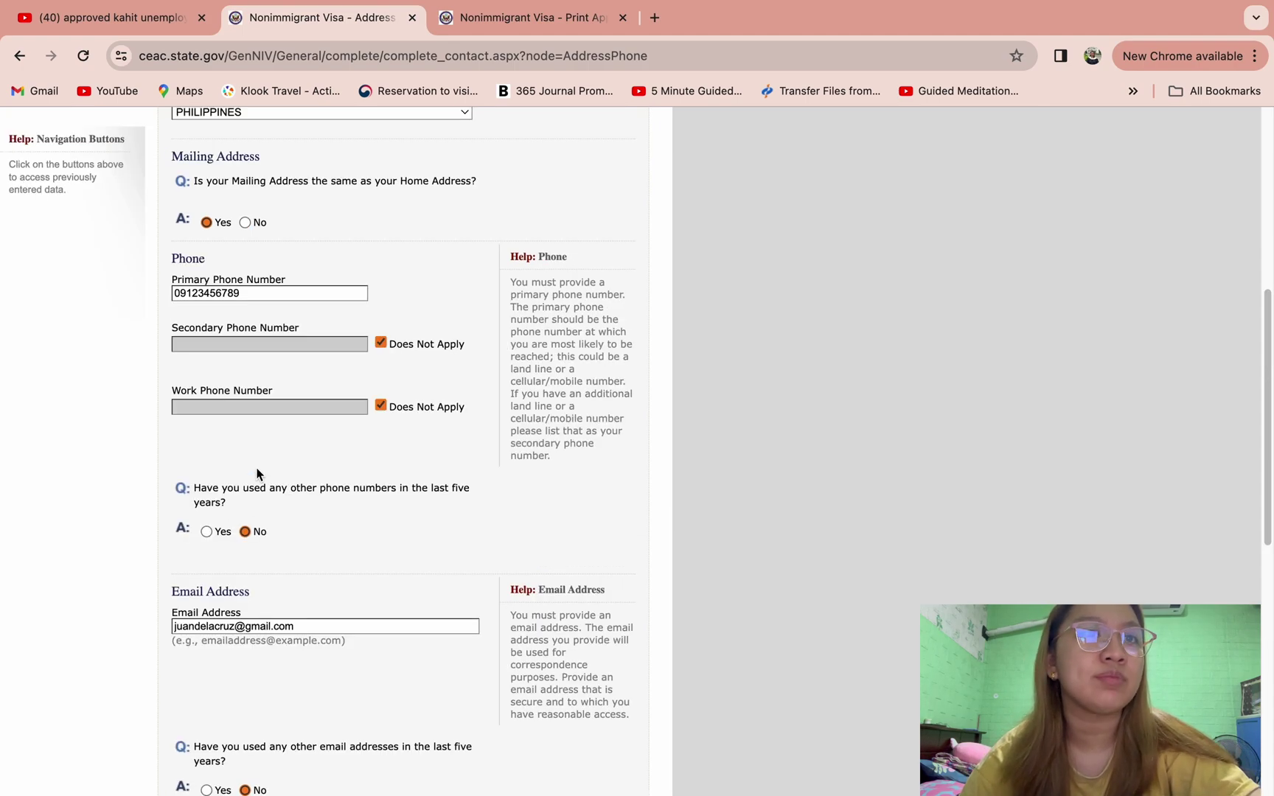
scroll(346, 551, down, 3)
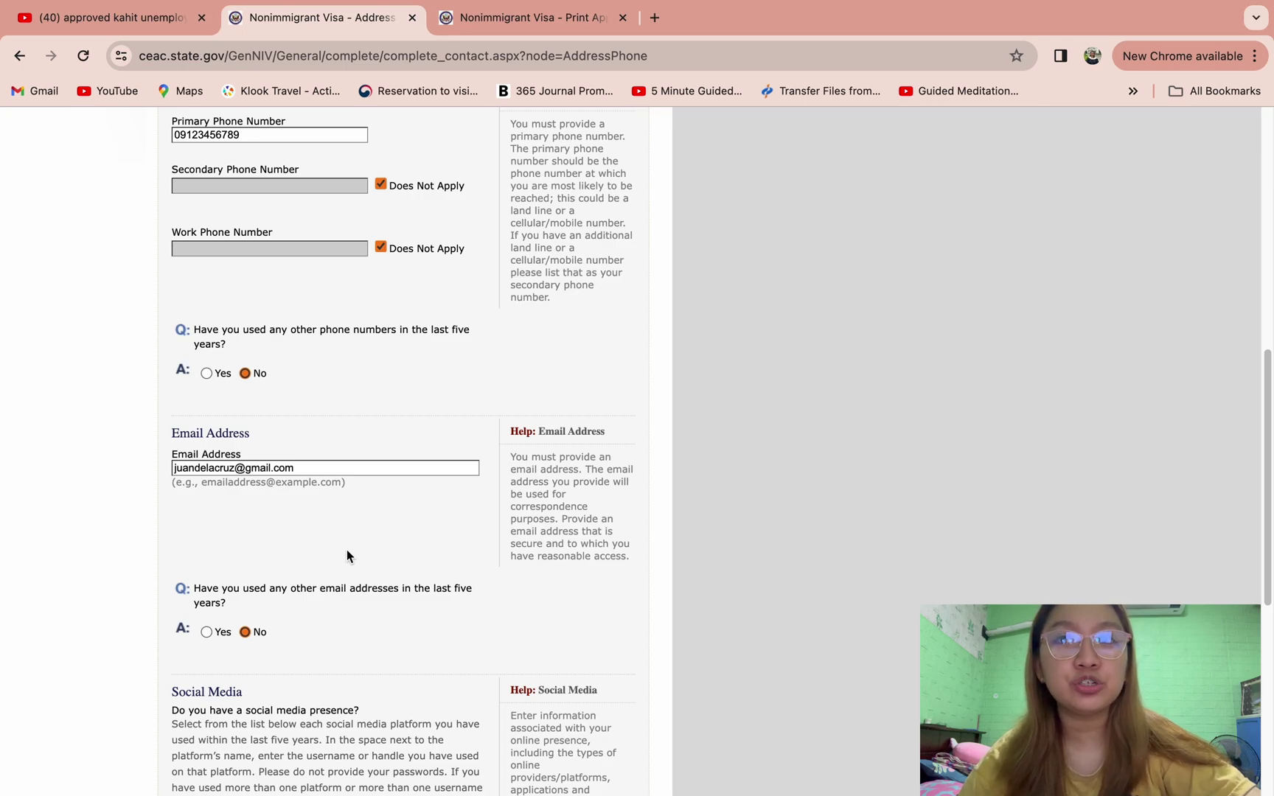
- Add a FACEBOOK social media entry with the applicant's profile identifier
scroll(346, 556, down, 5)
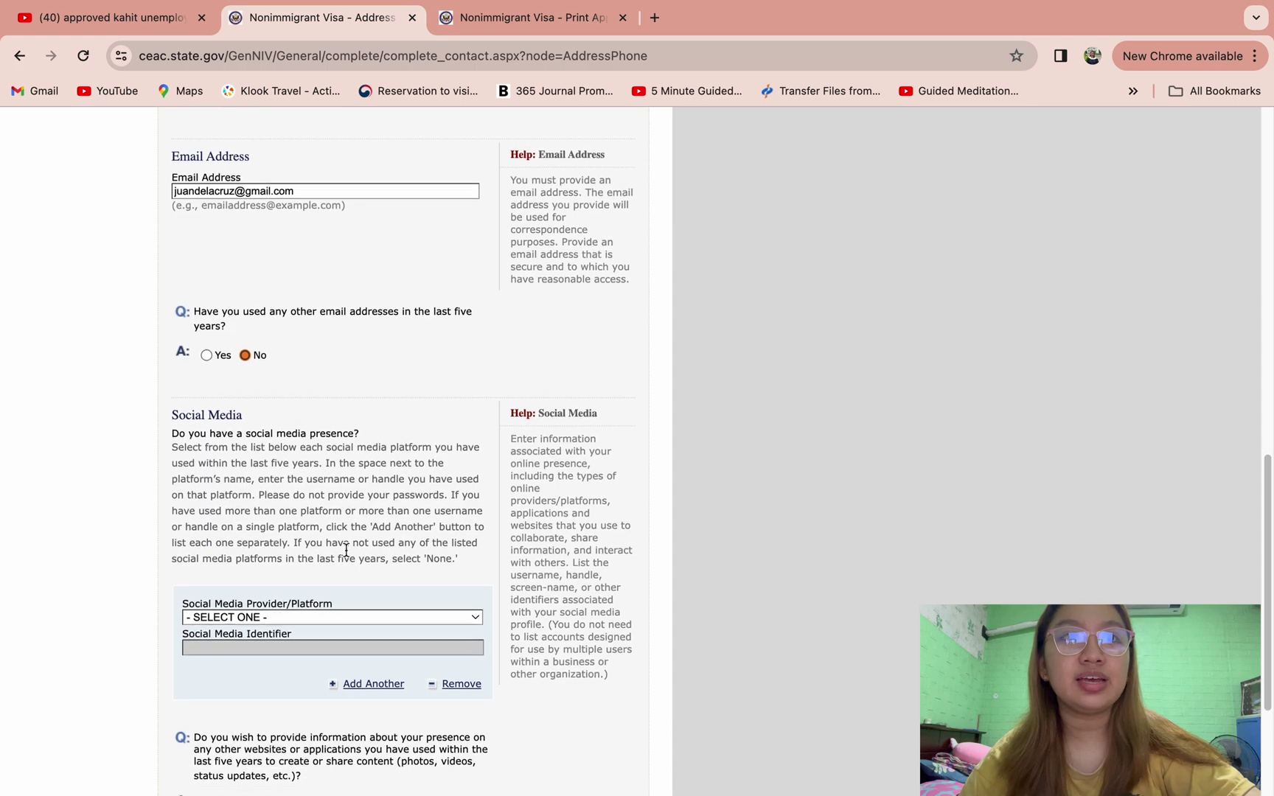
scroll(347, 551, down, 2)
click(353, 513)
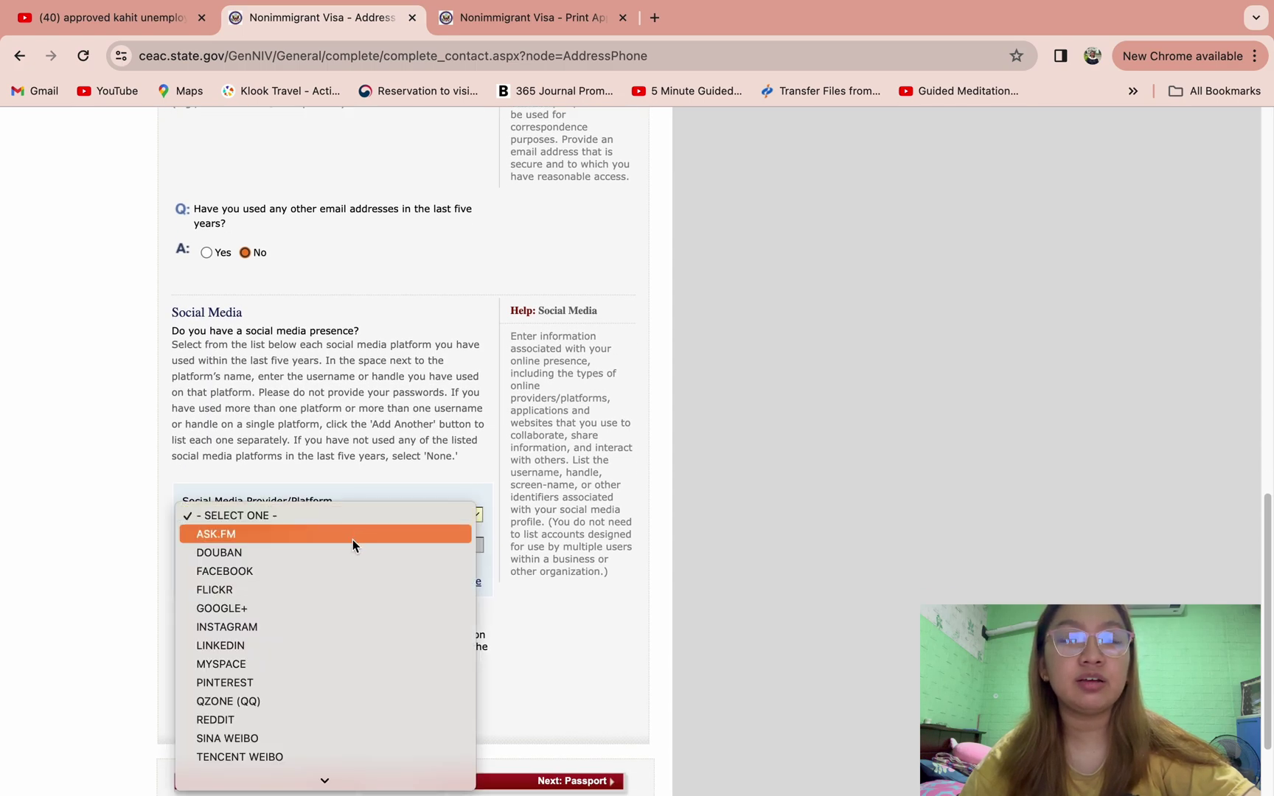
key(Escape)
key(f)
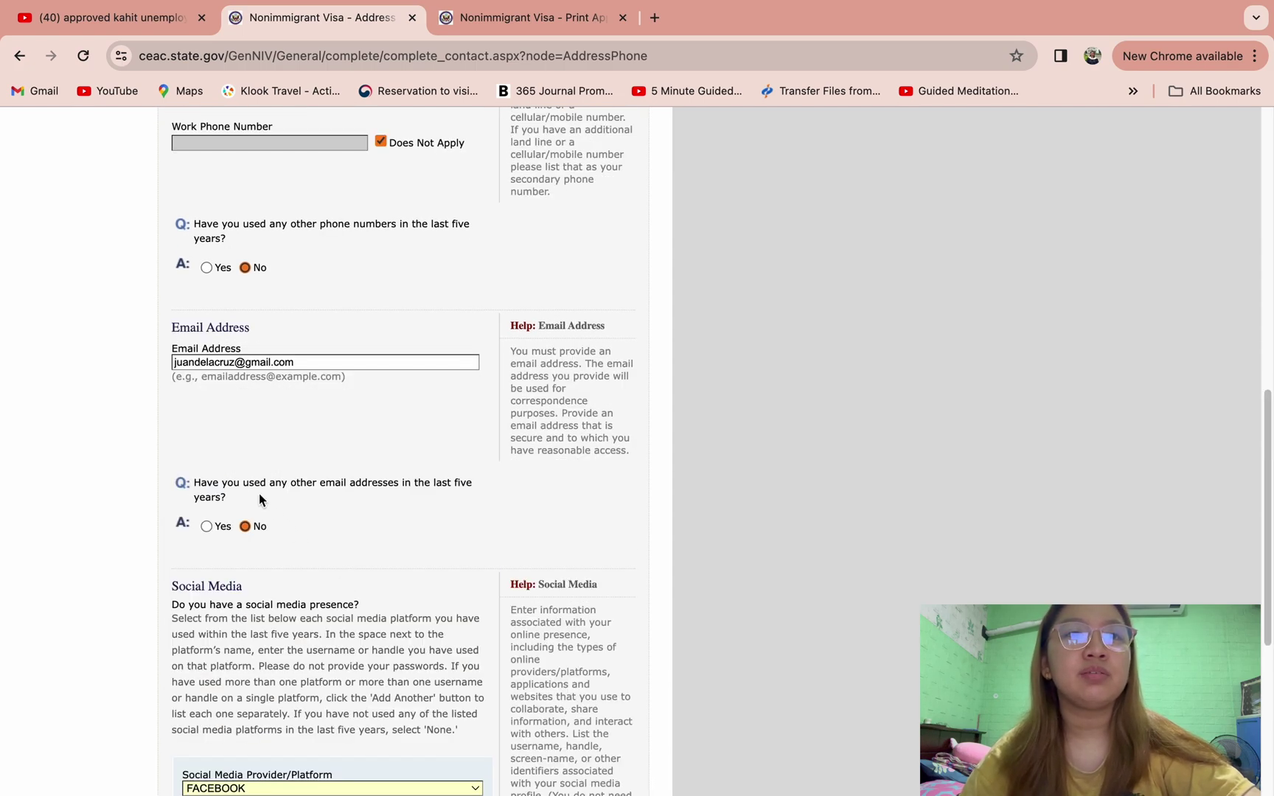
scroll(259, 494, down, 5)
click(260, 510)
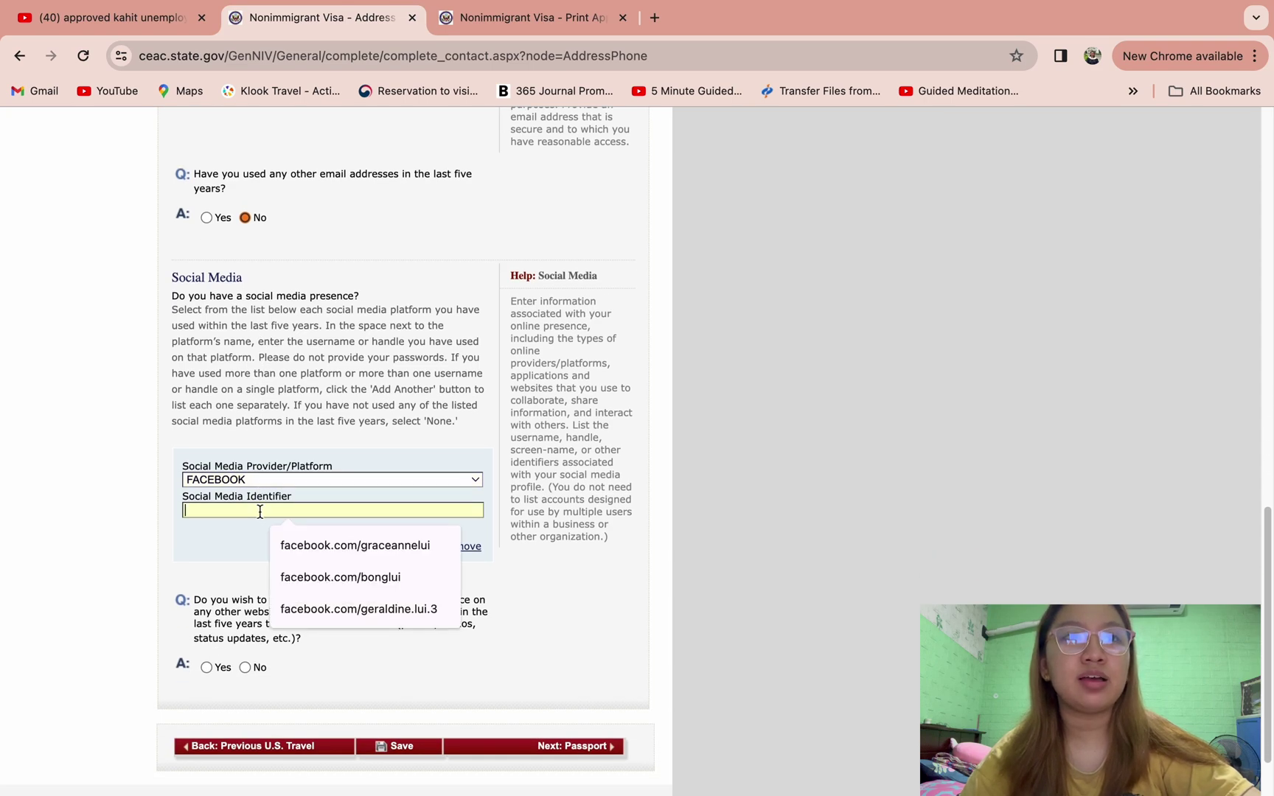
text(FACEBOO)
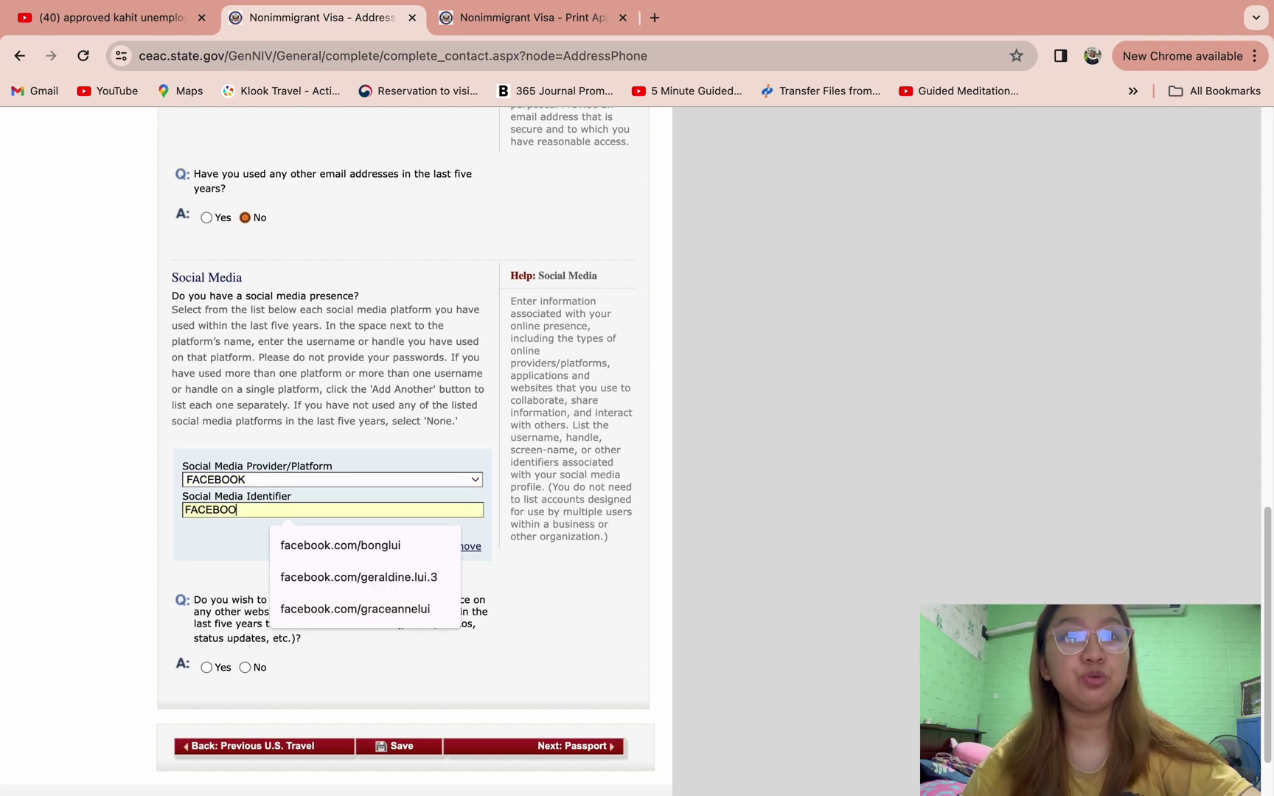
text(K.COM/JUAN)
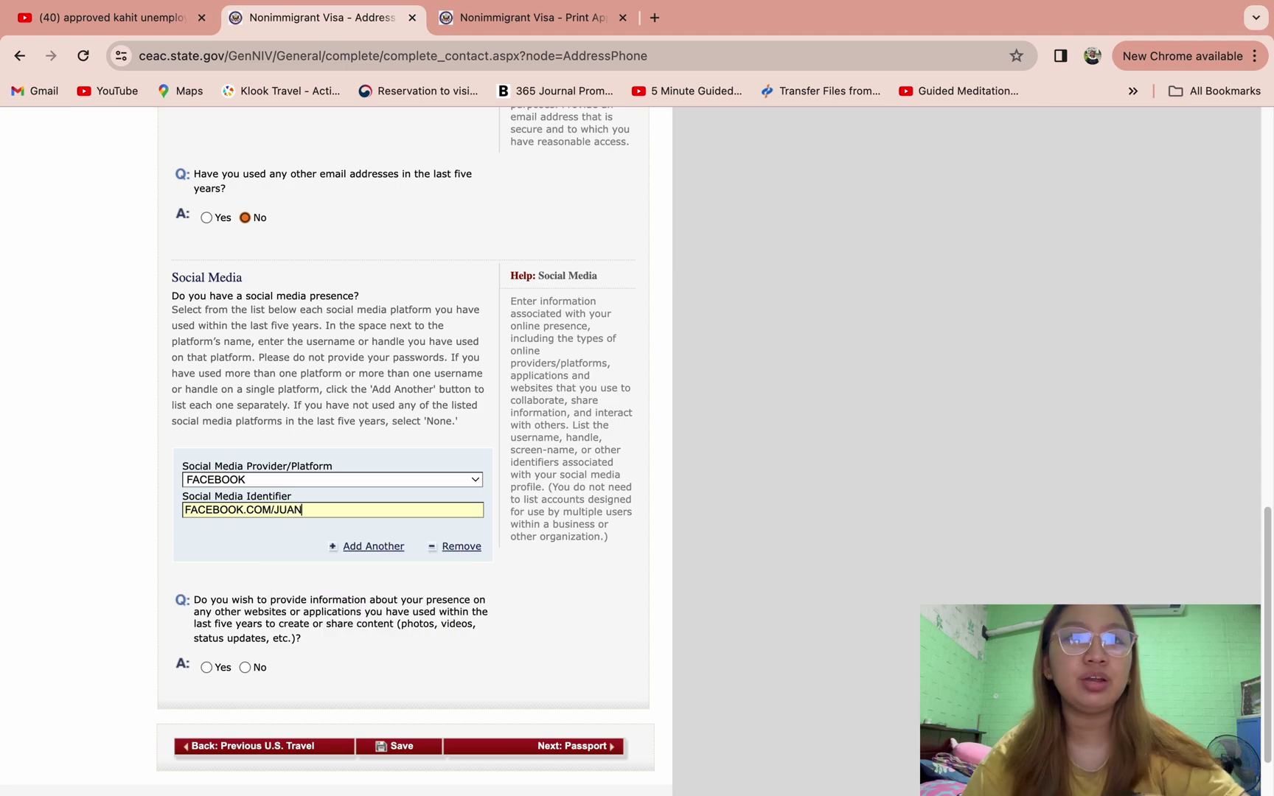
text(DELACE)
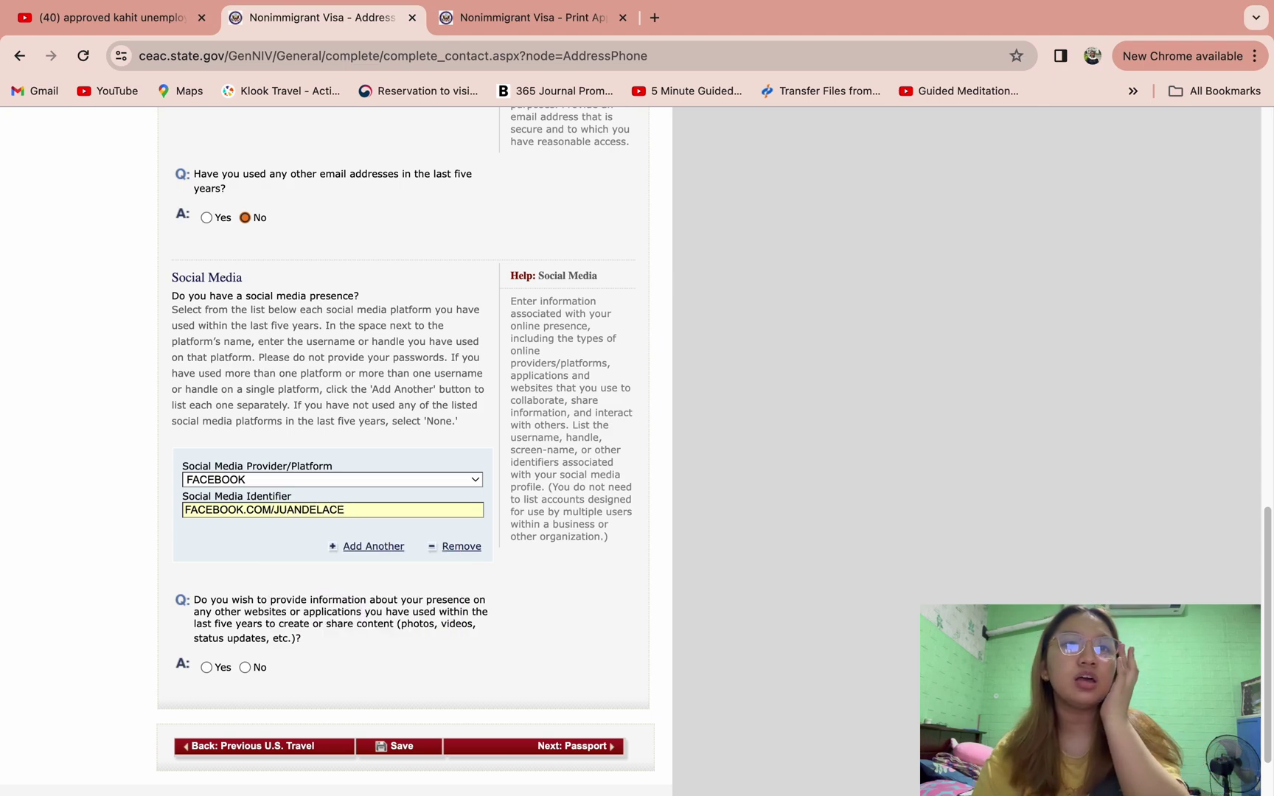
text(RU)
key(BackSpace)
key(BackSpace)
key(BackSpace)
key(BackSpace)
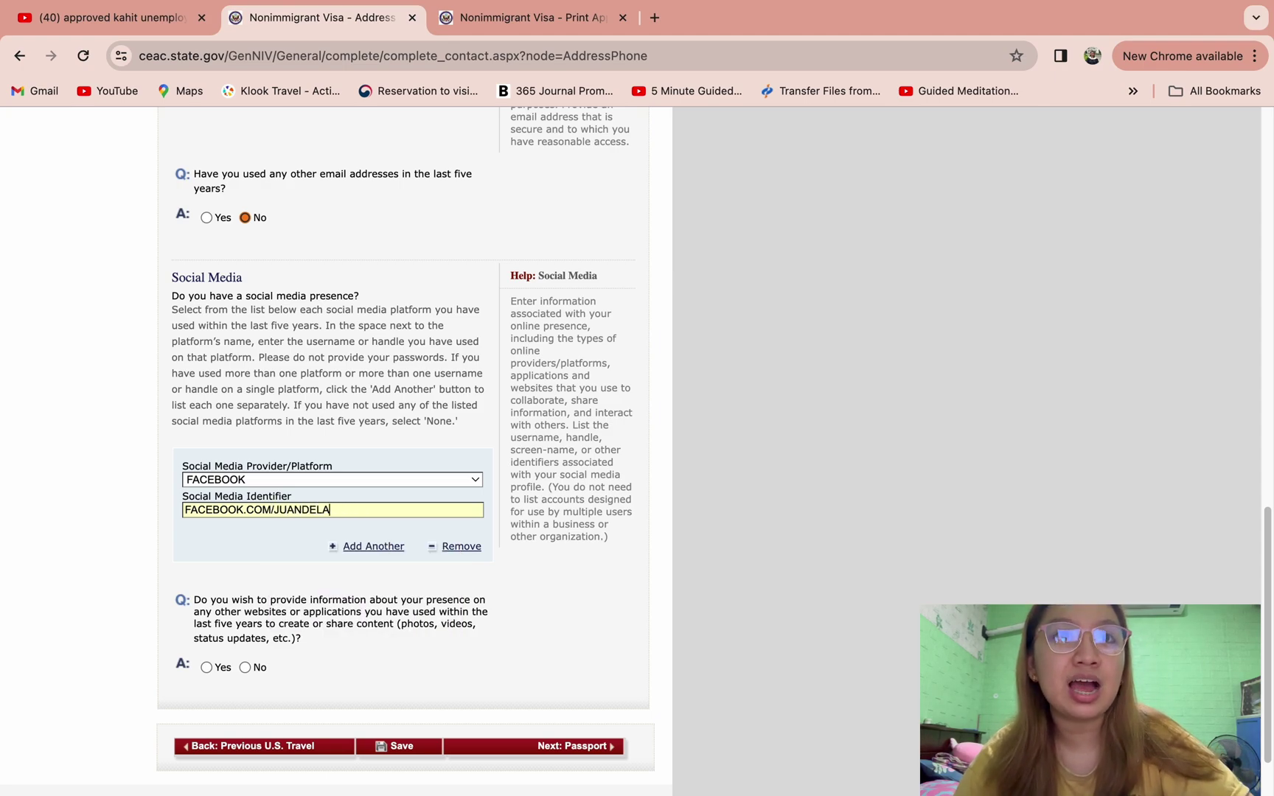
text(CRUZ)
- Add a second entry for INSTAGRAM with the applicant's profile identifier
click(344, 549)
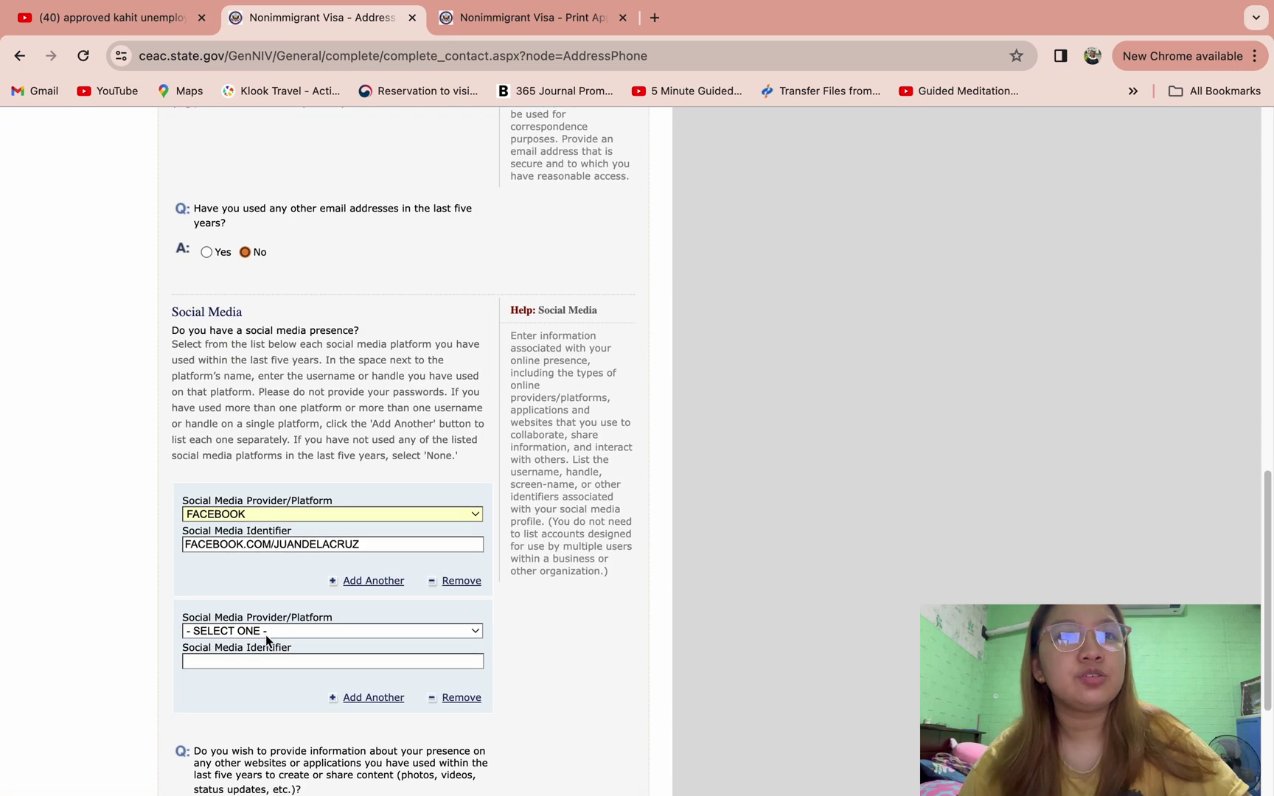
click(265, 634)
click(268, 740)
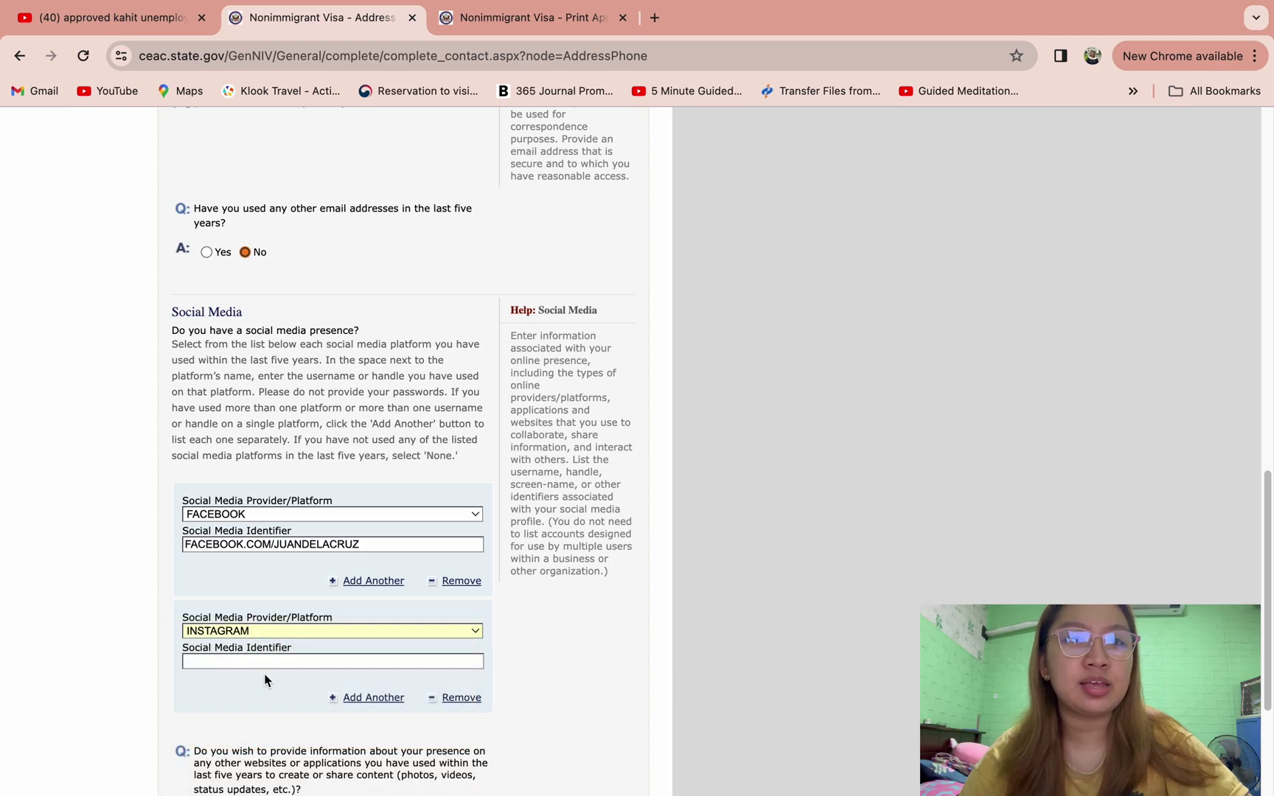
click(220, 582)
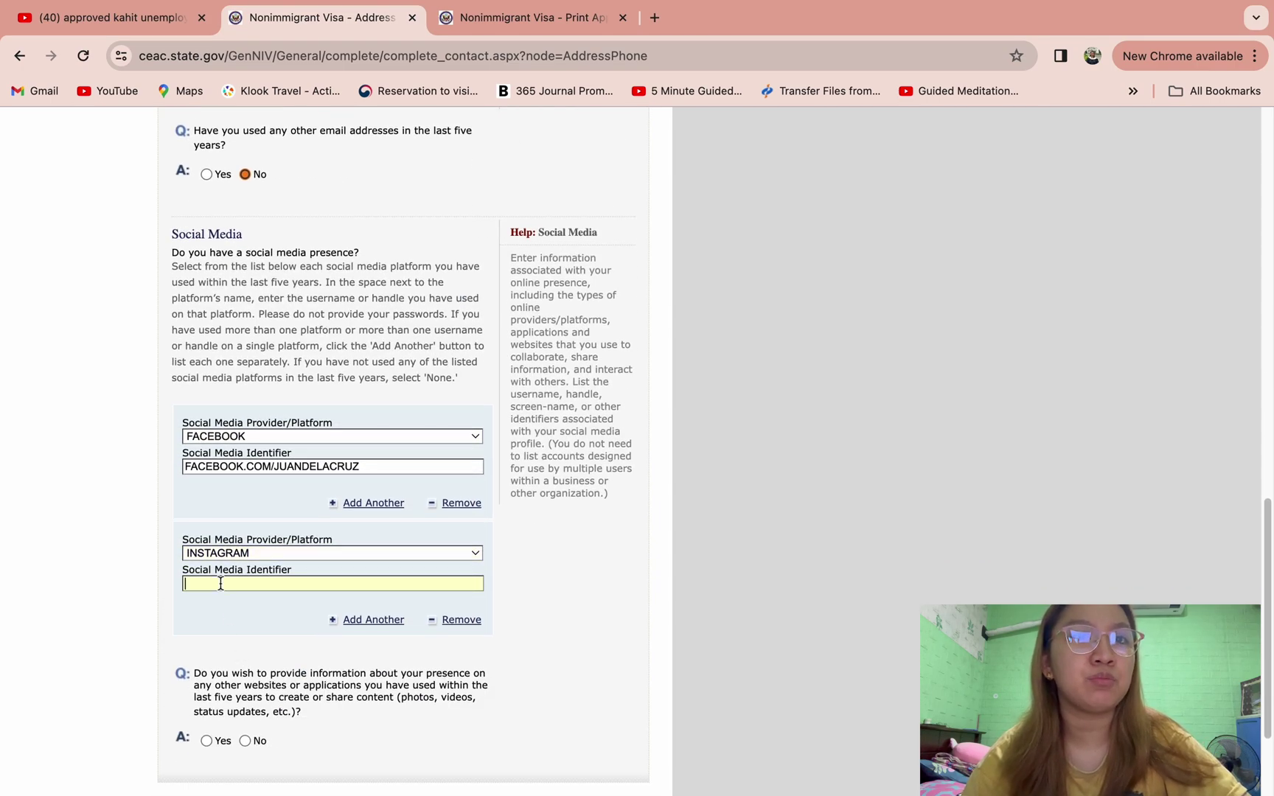
text(INSTAG)
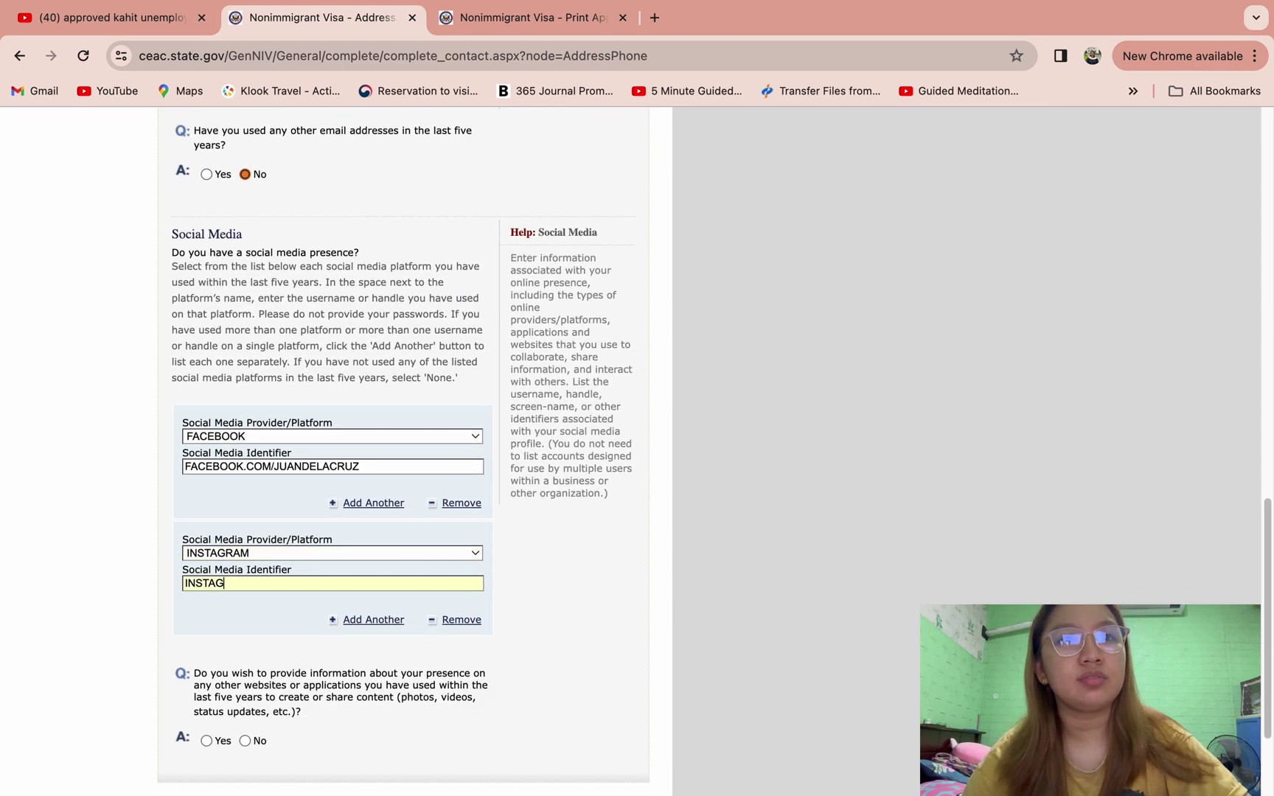
text(RAM.COM/)
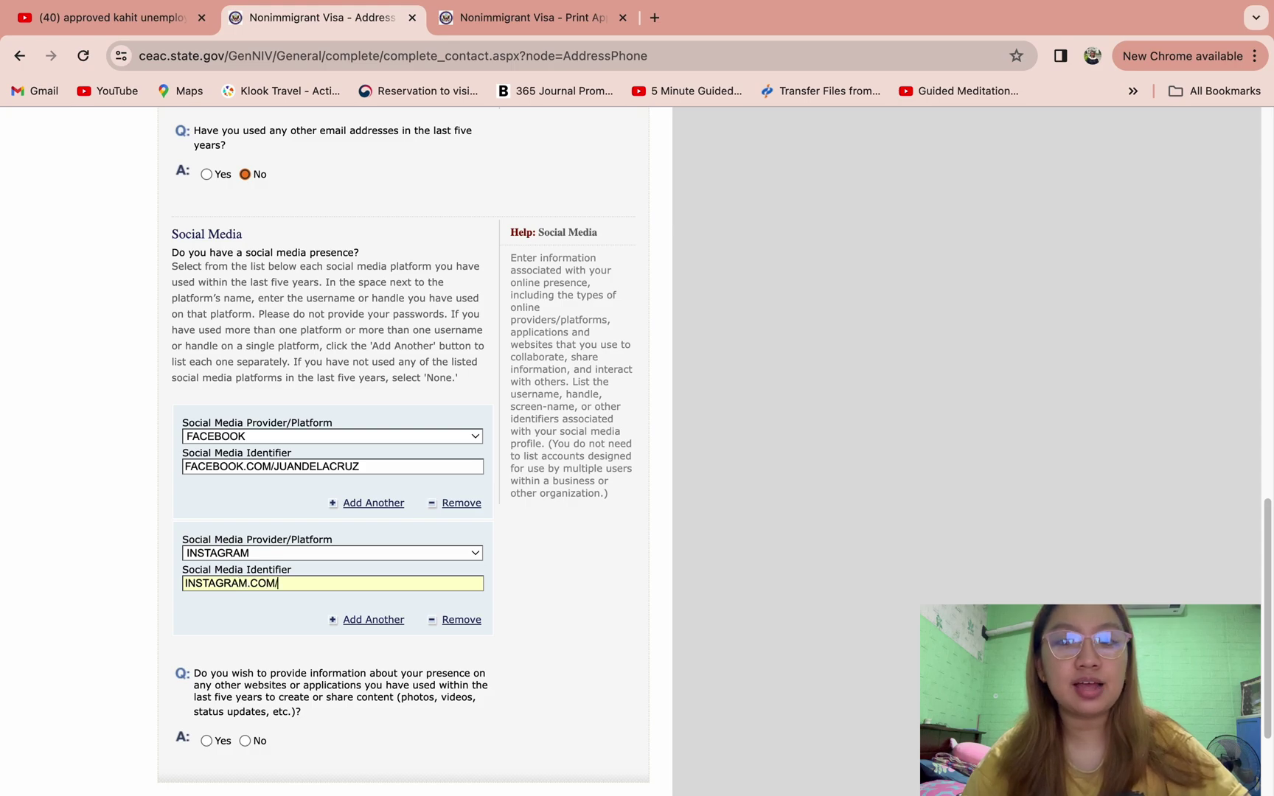
text(JUANDELACR)
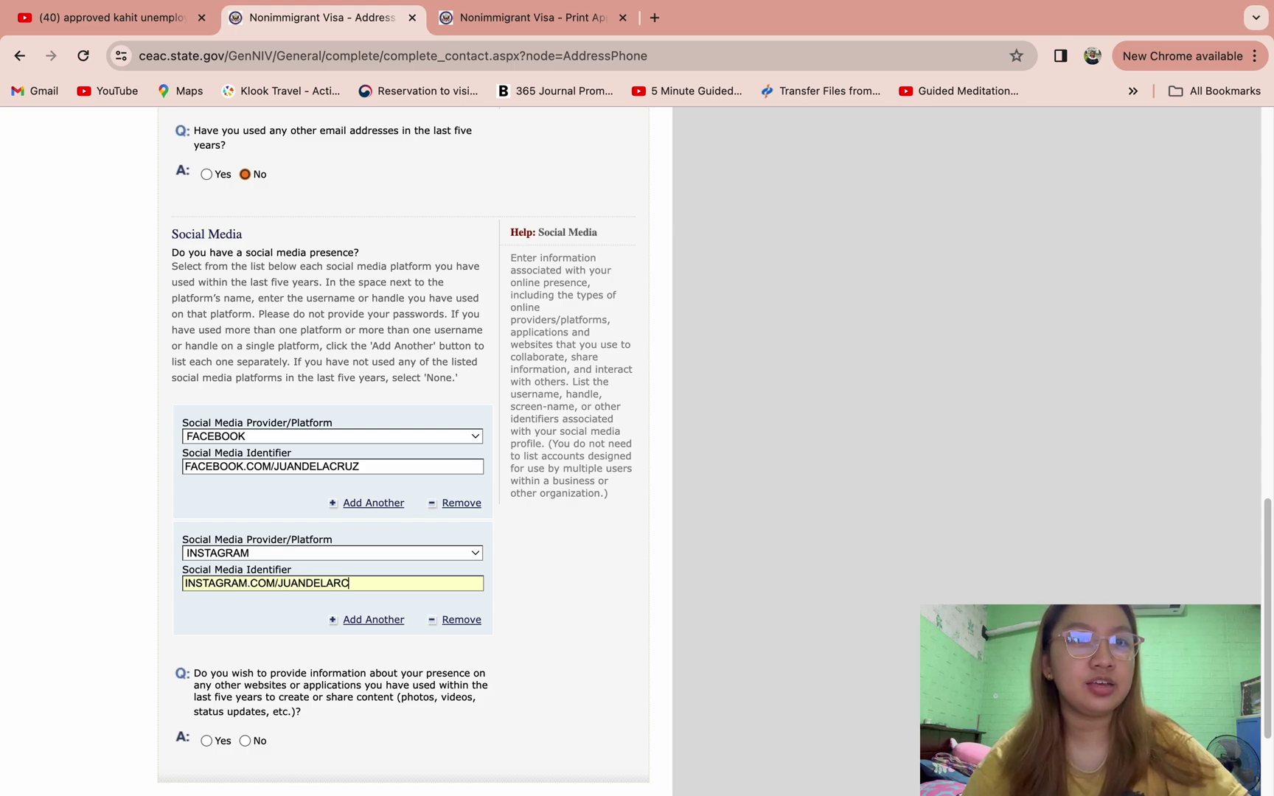
text(UZ)
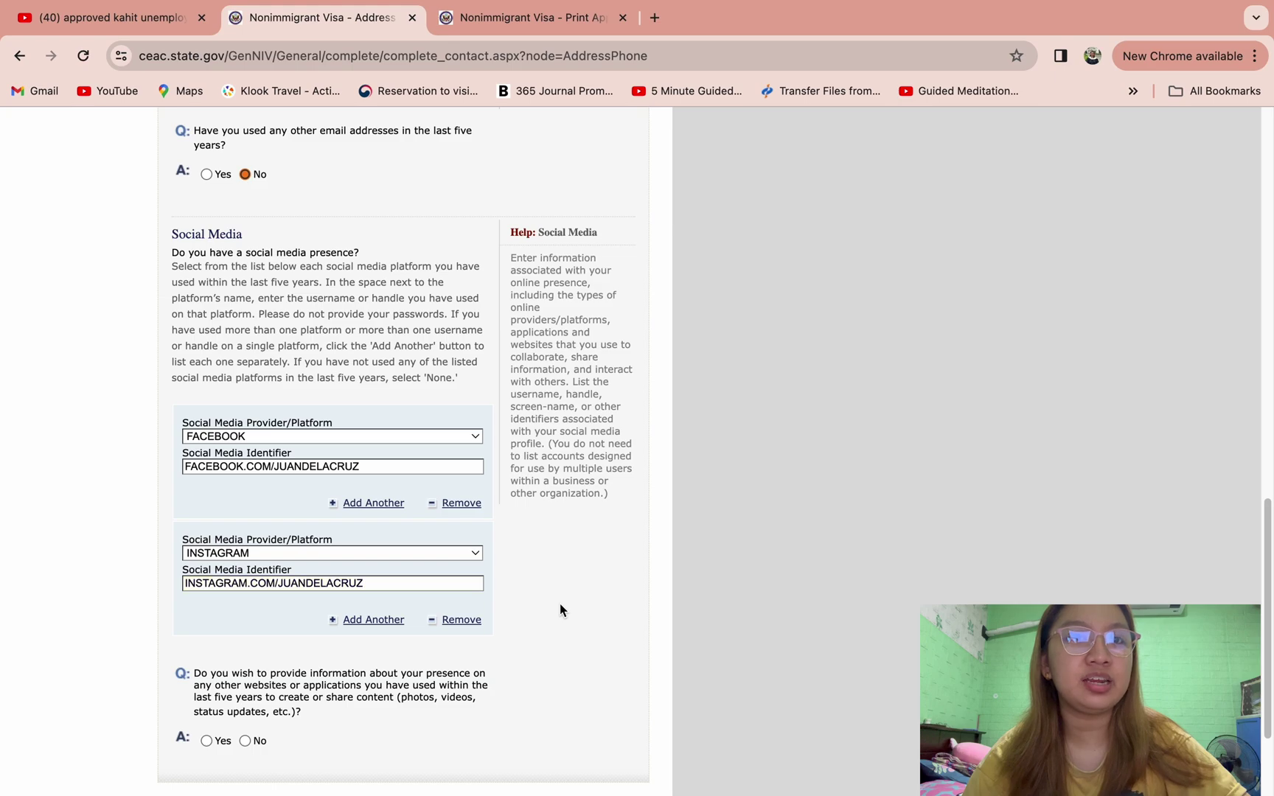
- Answer No about presence on other websites and continue to the Passport page
scroll(559, 609, down, 3)
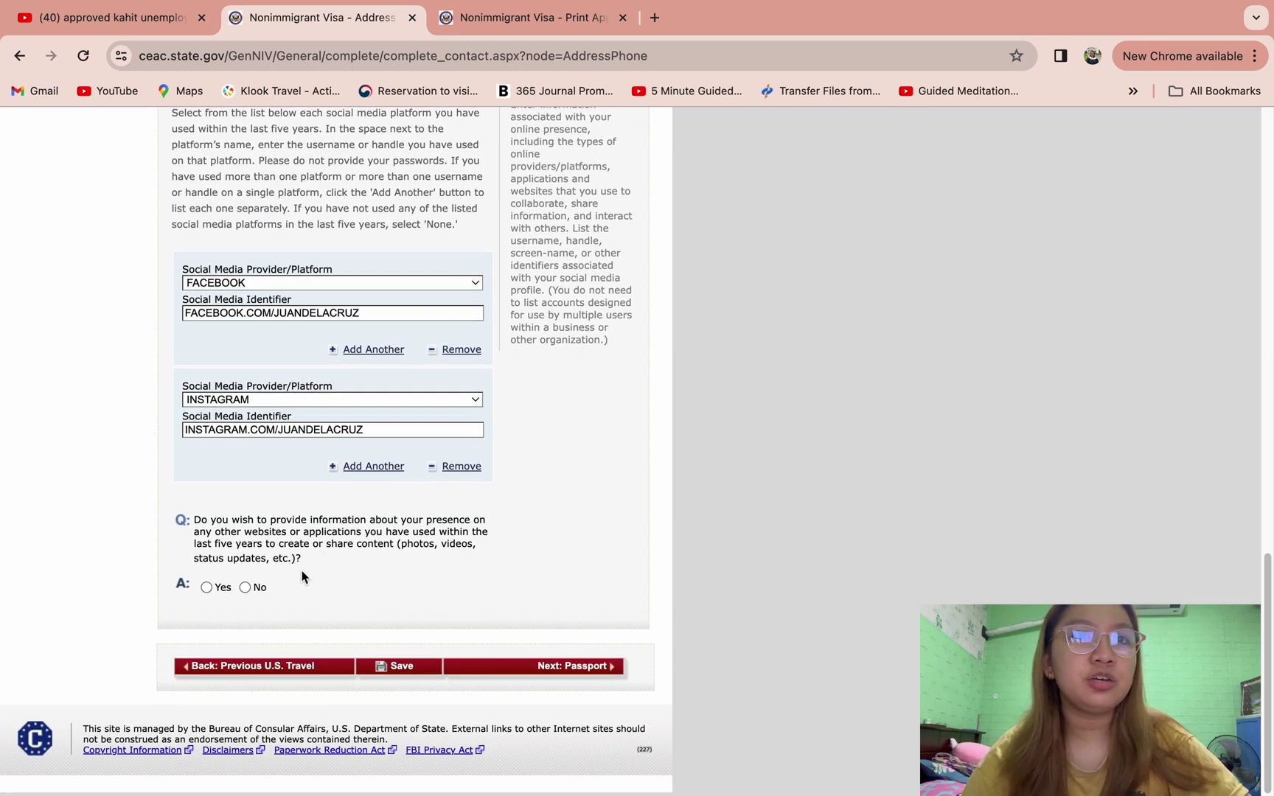
click(246, 587)
scroll(256, 586, up, 4)
scroll(506, 595, down, 4)
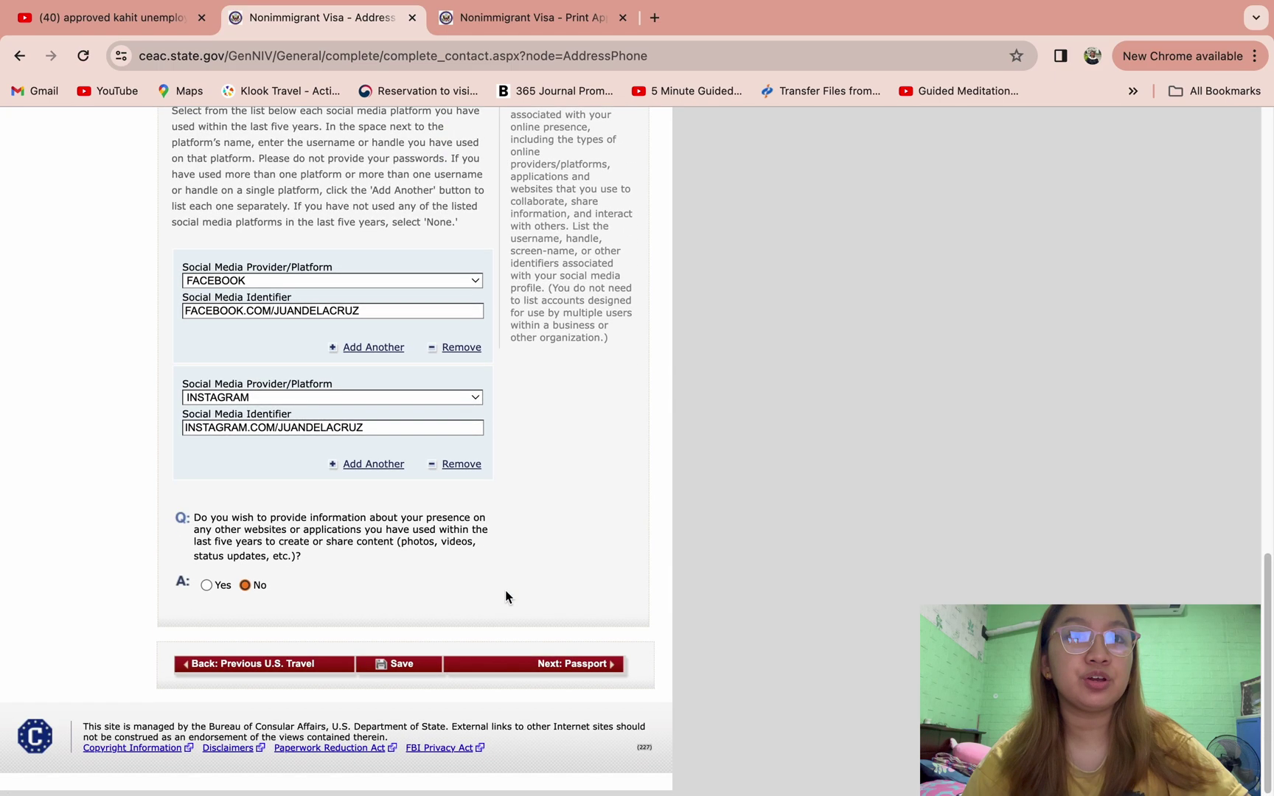
click(549, 667)
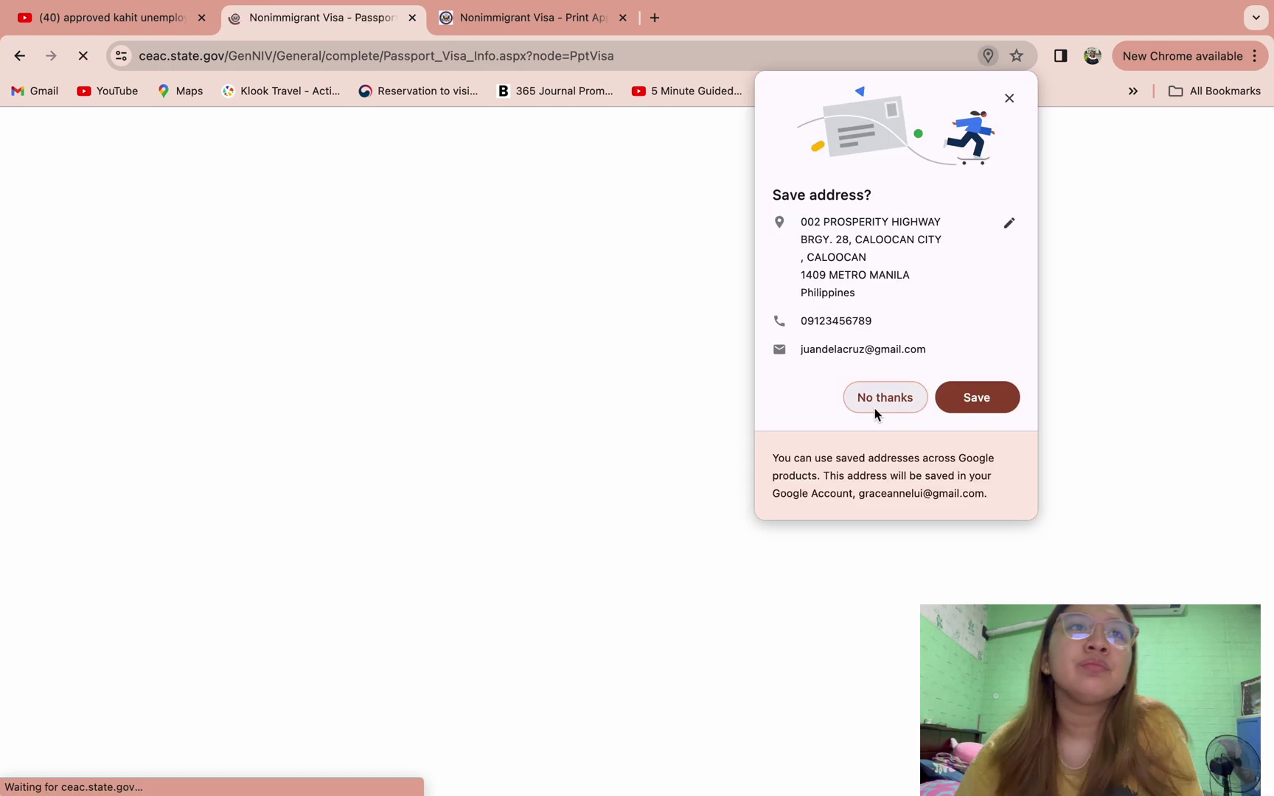
- Set the passport document type to REGULAR and enter the passport number
click(874, 413)
scroll(862, 490, down, 1)
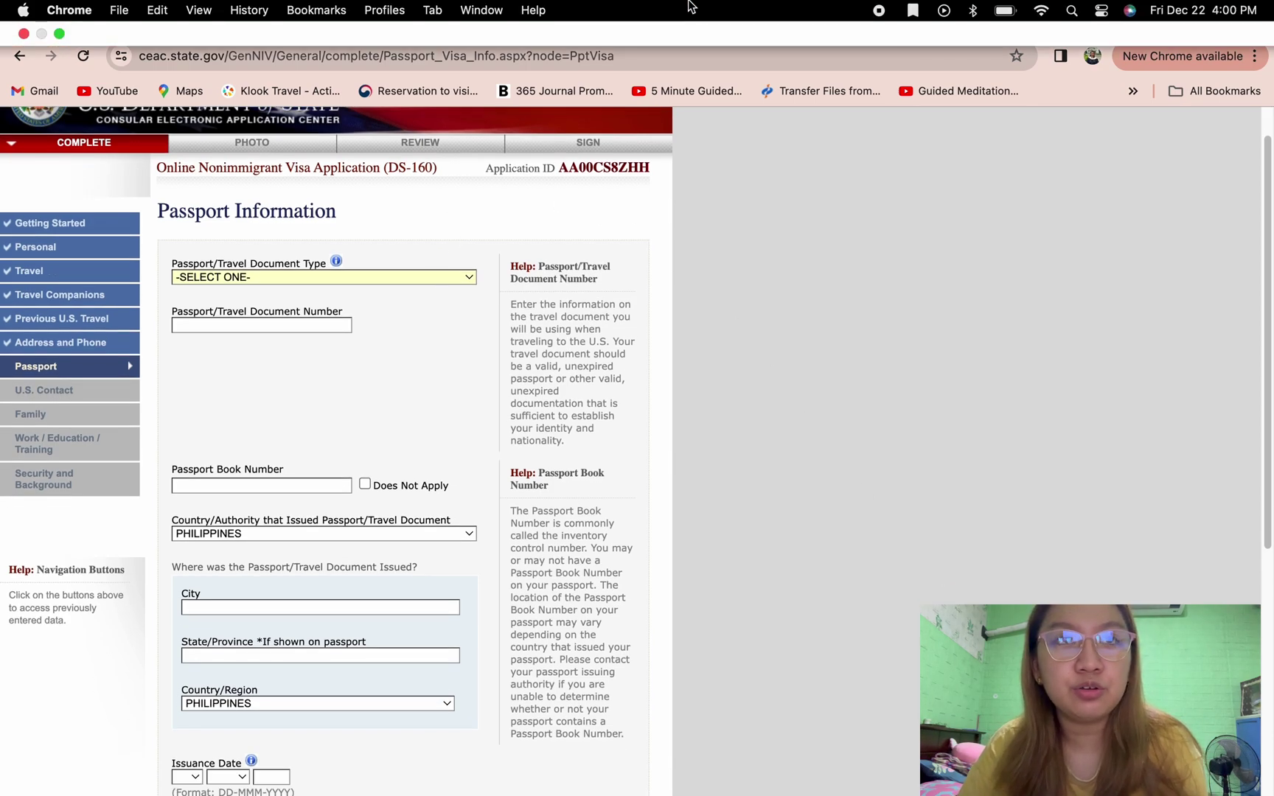
click(446, 275)
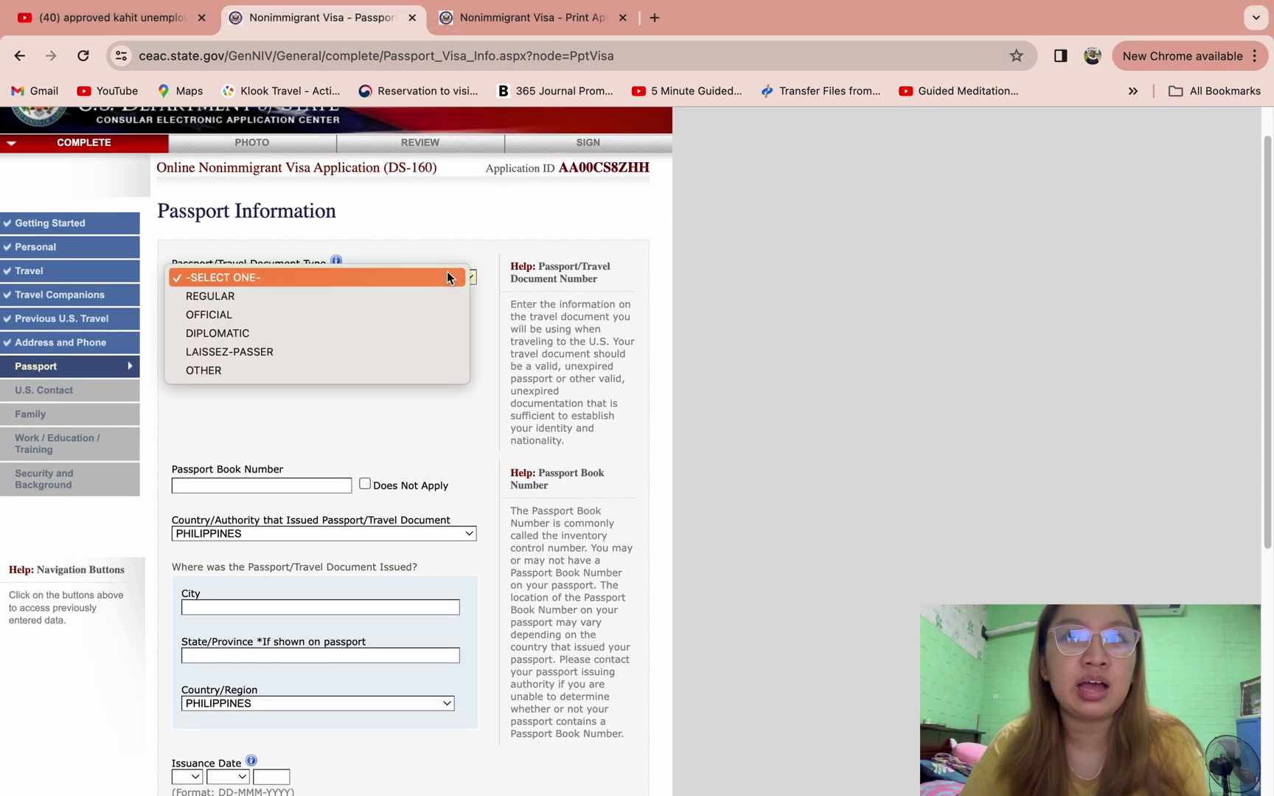
click(412, 295)
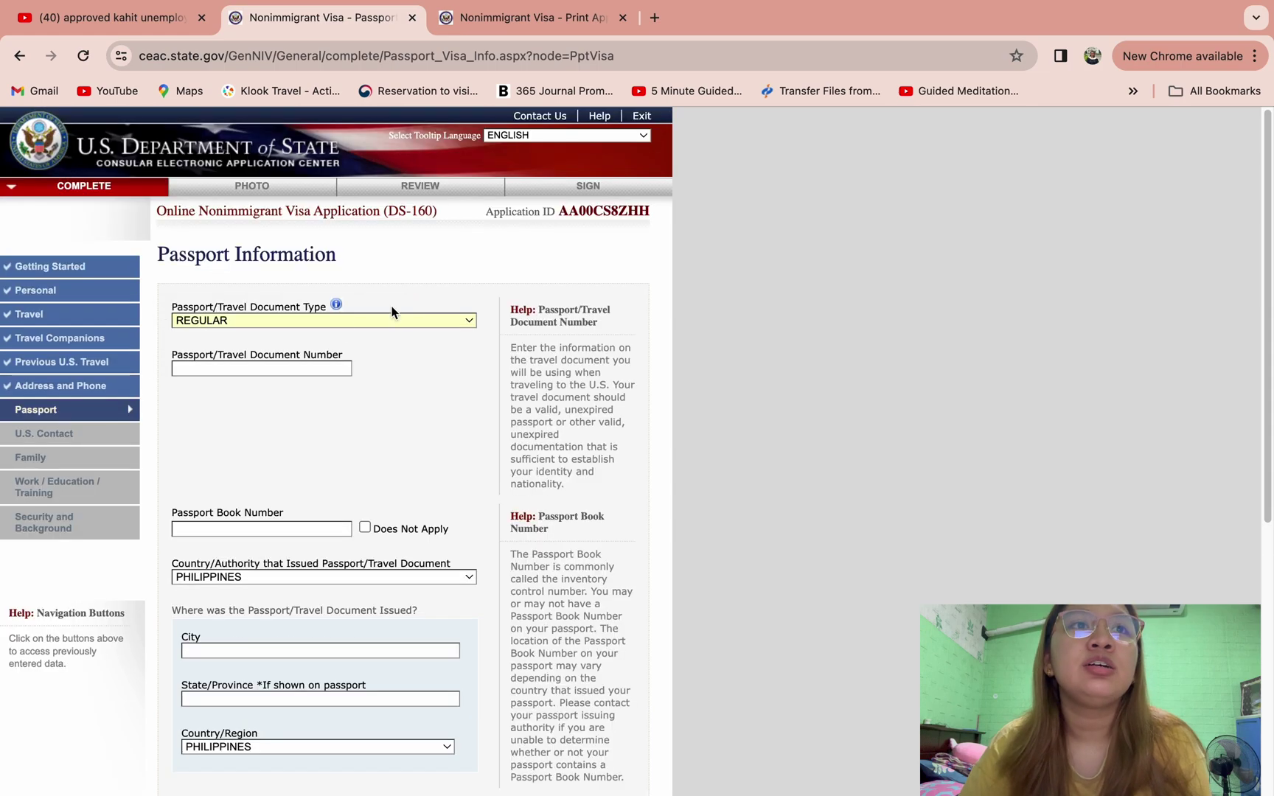
click(291, 370)
text(P)
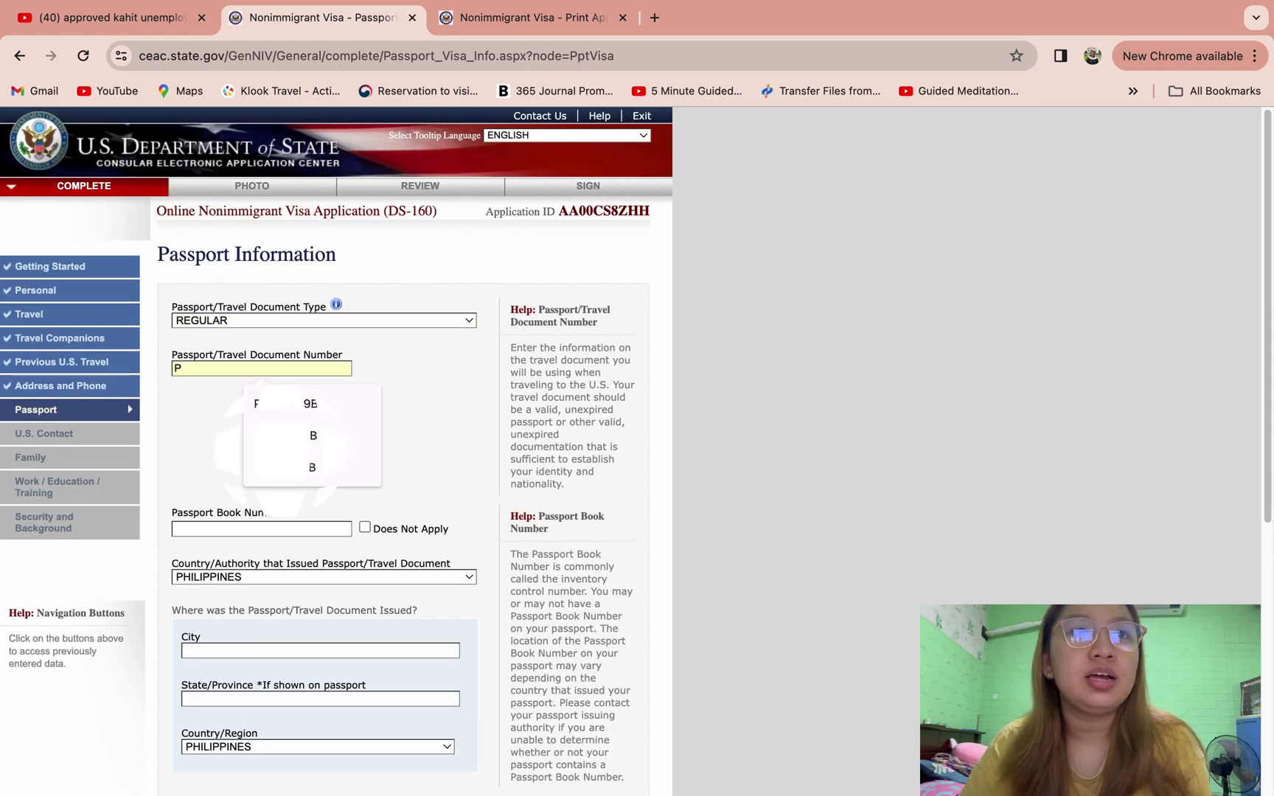
text(123456A)
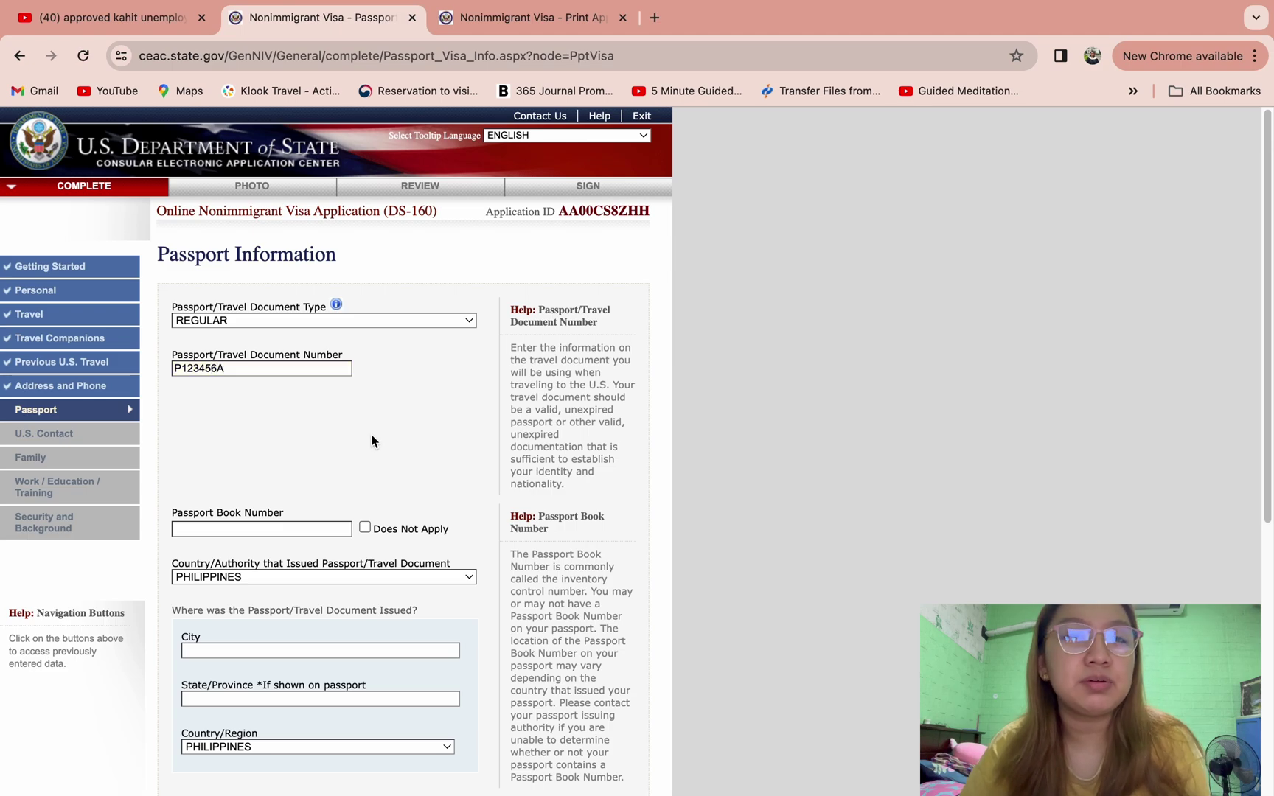
- Mark the book number Does Not Apply and set issuance city PARANAQUE, province METRO MANILA
scroll(372, 440, down, 4)
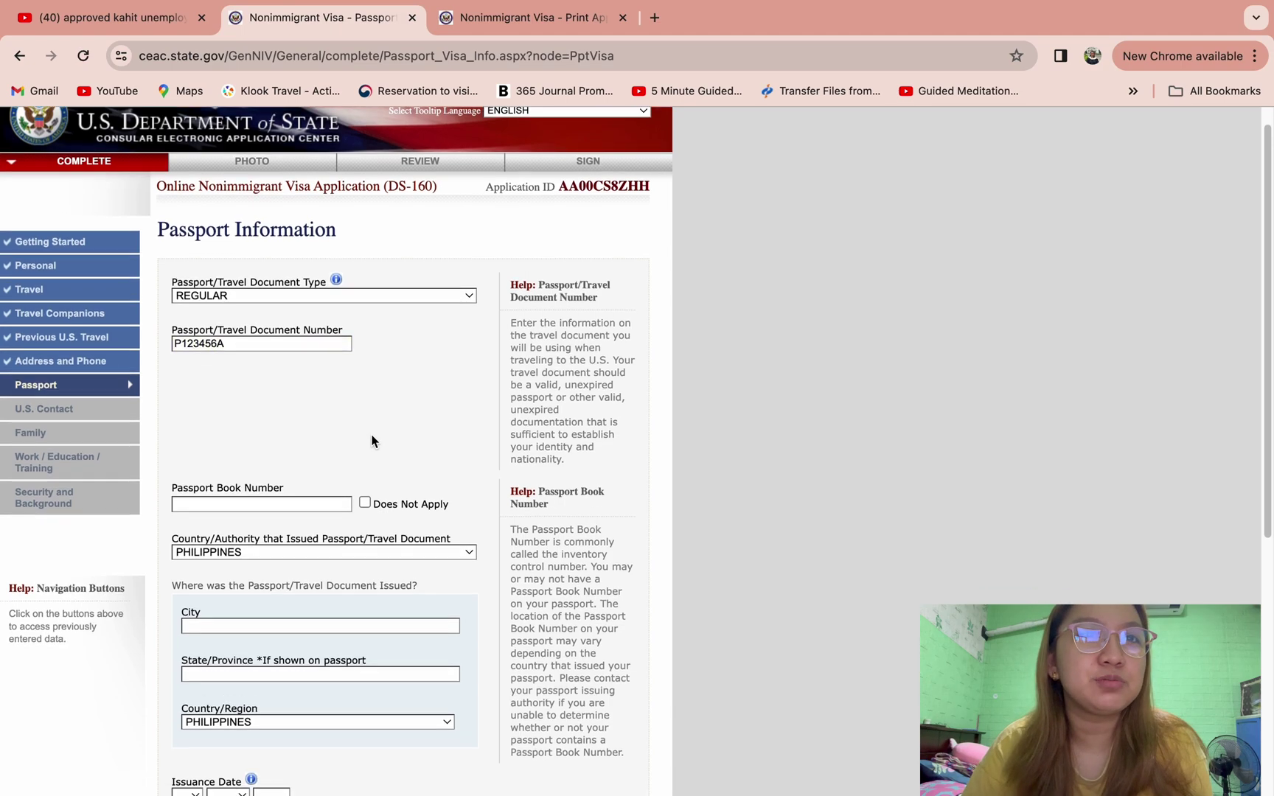
click(365, 387)
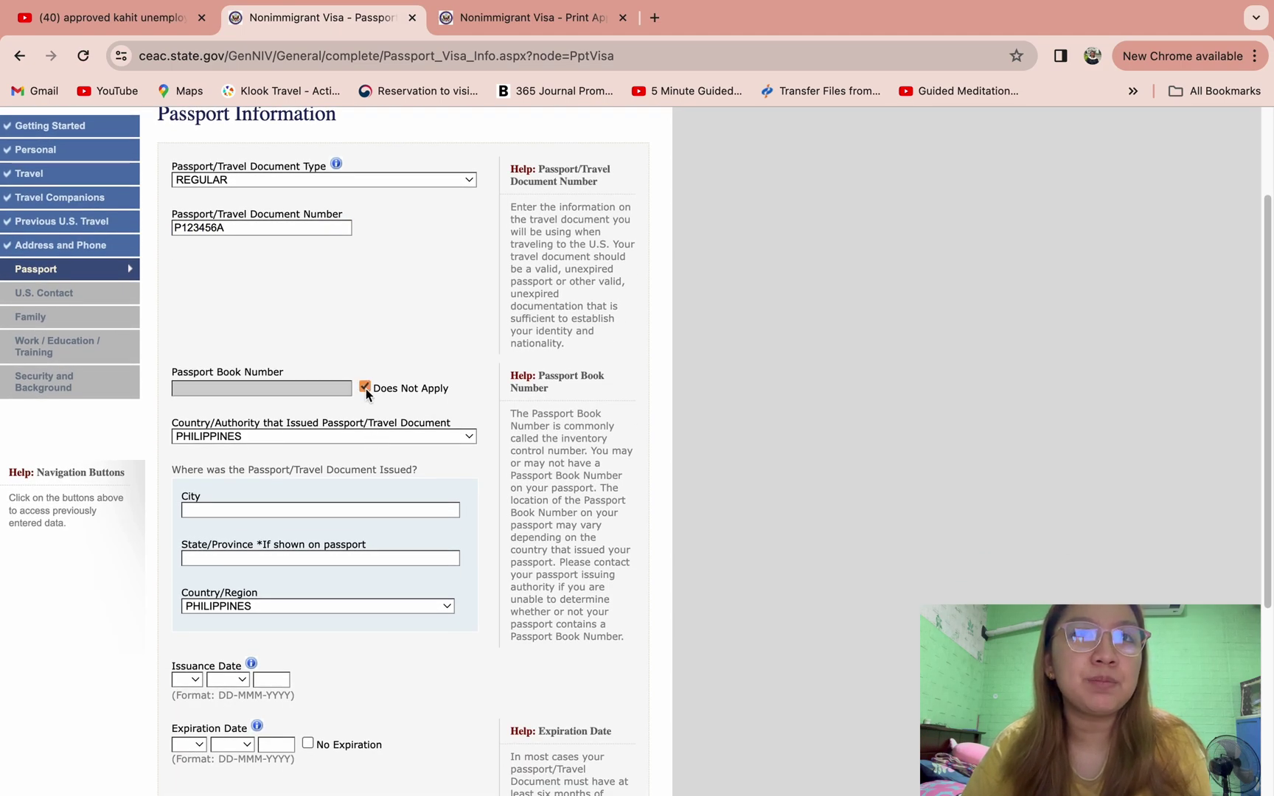
scroll(498, 298, down, 3)
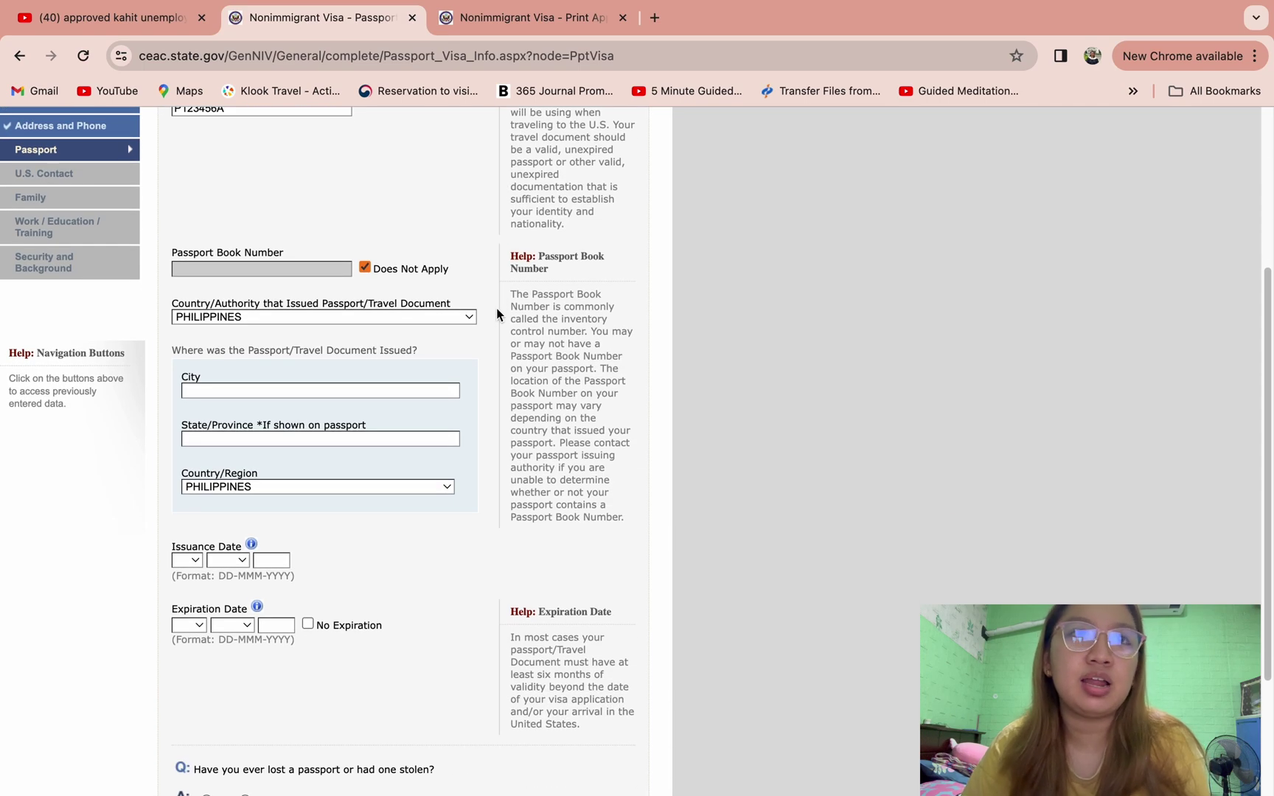
scroll(495, 346, down, 1)
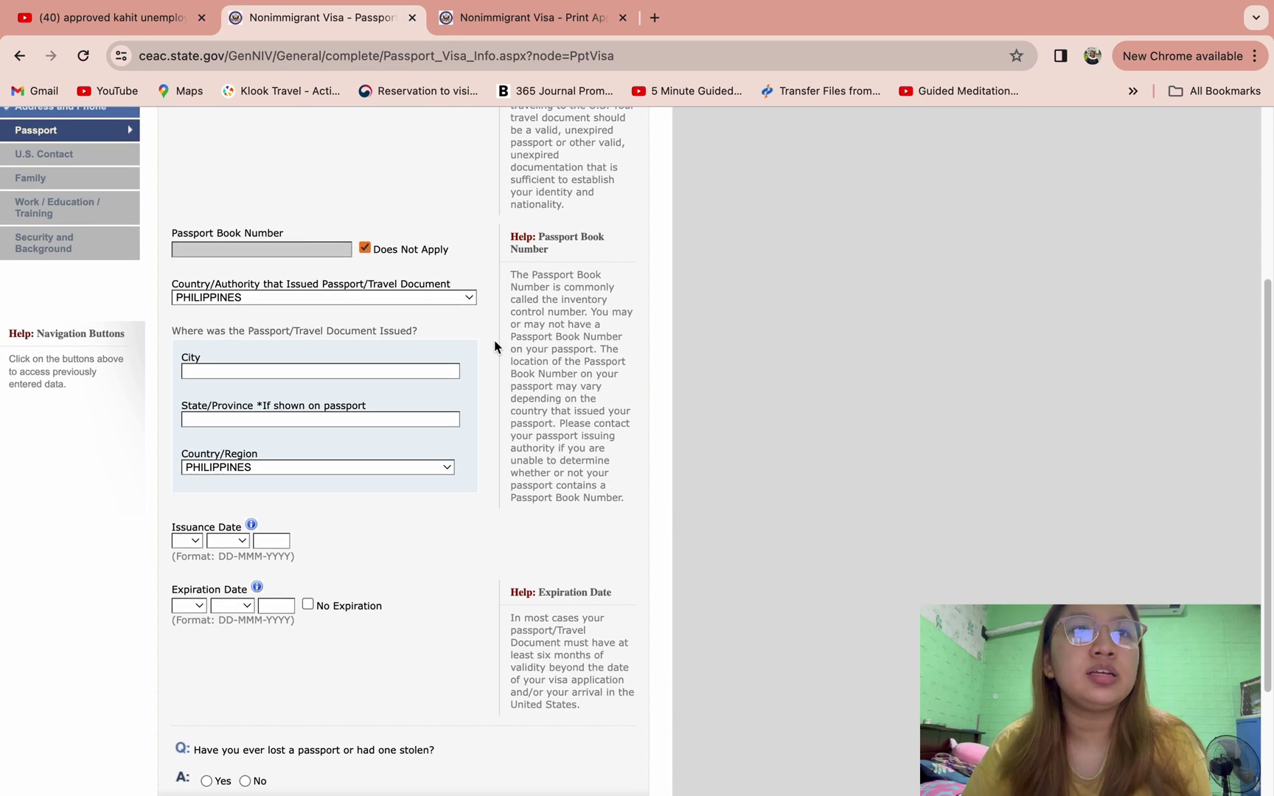
click(425, 369)
text(PARANAQUE)
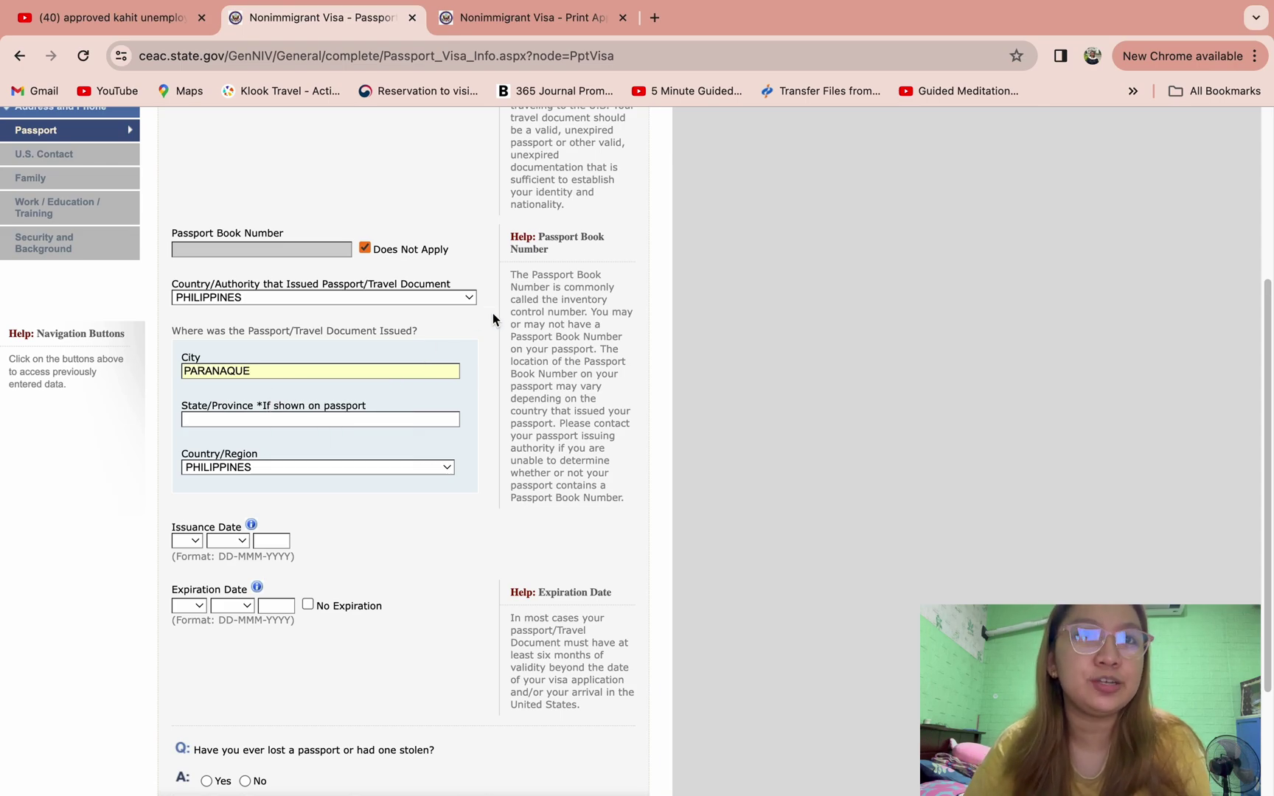
click(493, 353)
scroll(493, 355, down, 1)
click(398, 407)
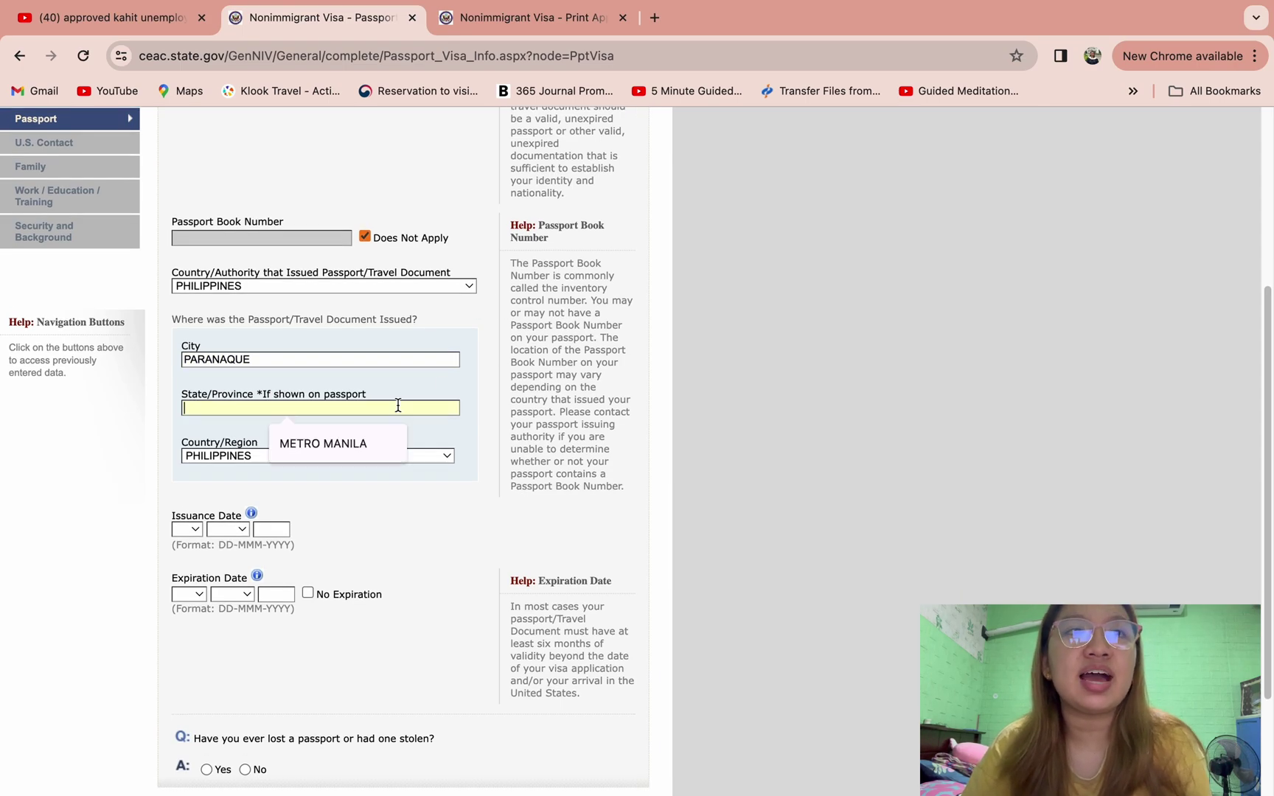
text(METRO MANILA)
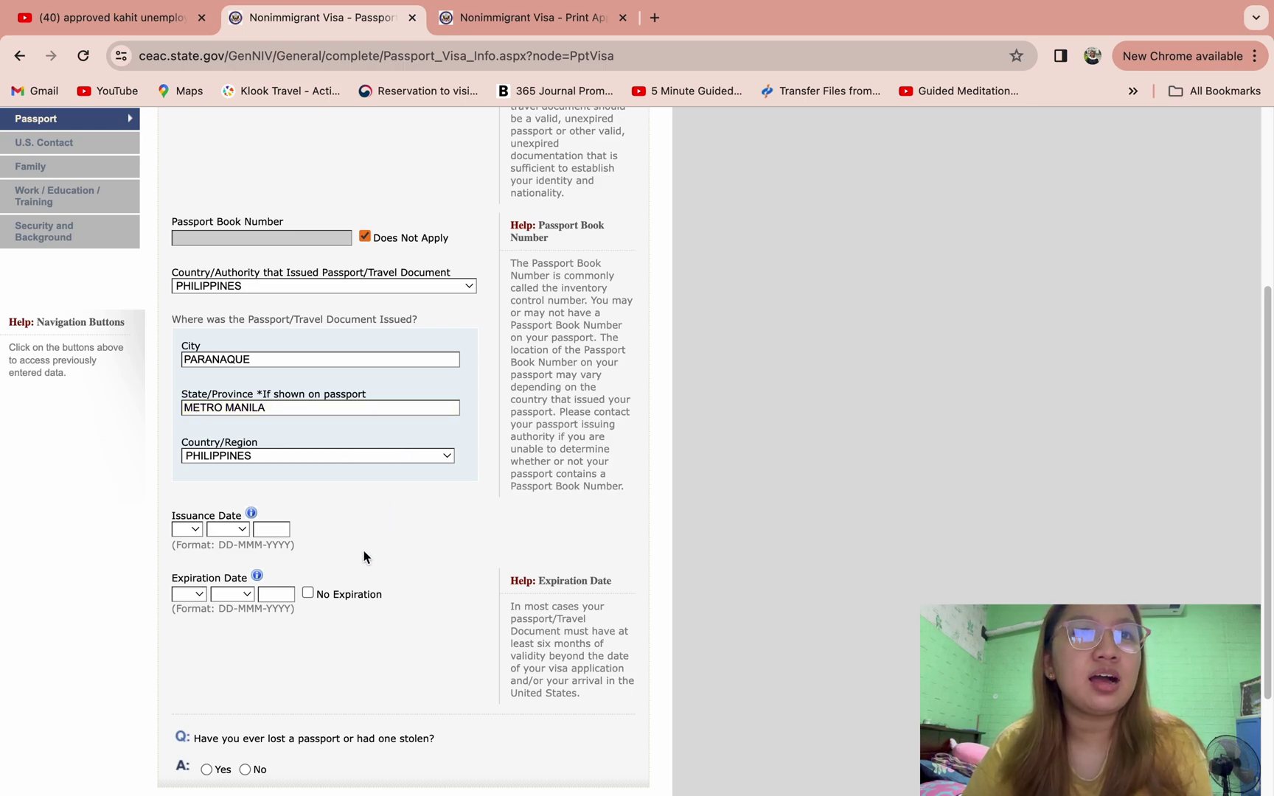
scroll(392, 538, down, 3)
- Set the passport issuance date to 01 JAN 2014 and expiration date to 01 JAN 2034
click(190, 406)
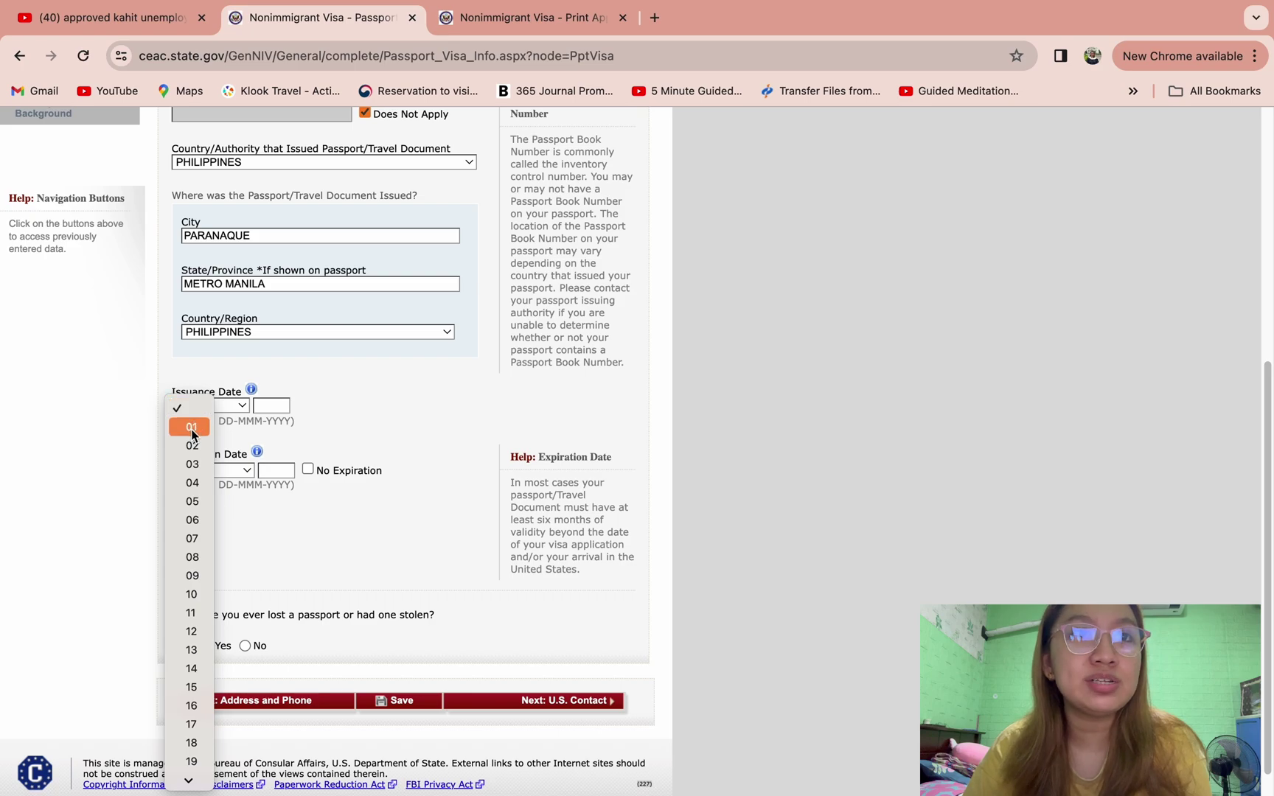
click(191, 428)
click(228, 405)
click(236, 427)
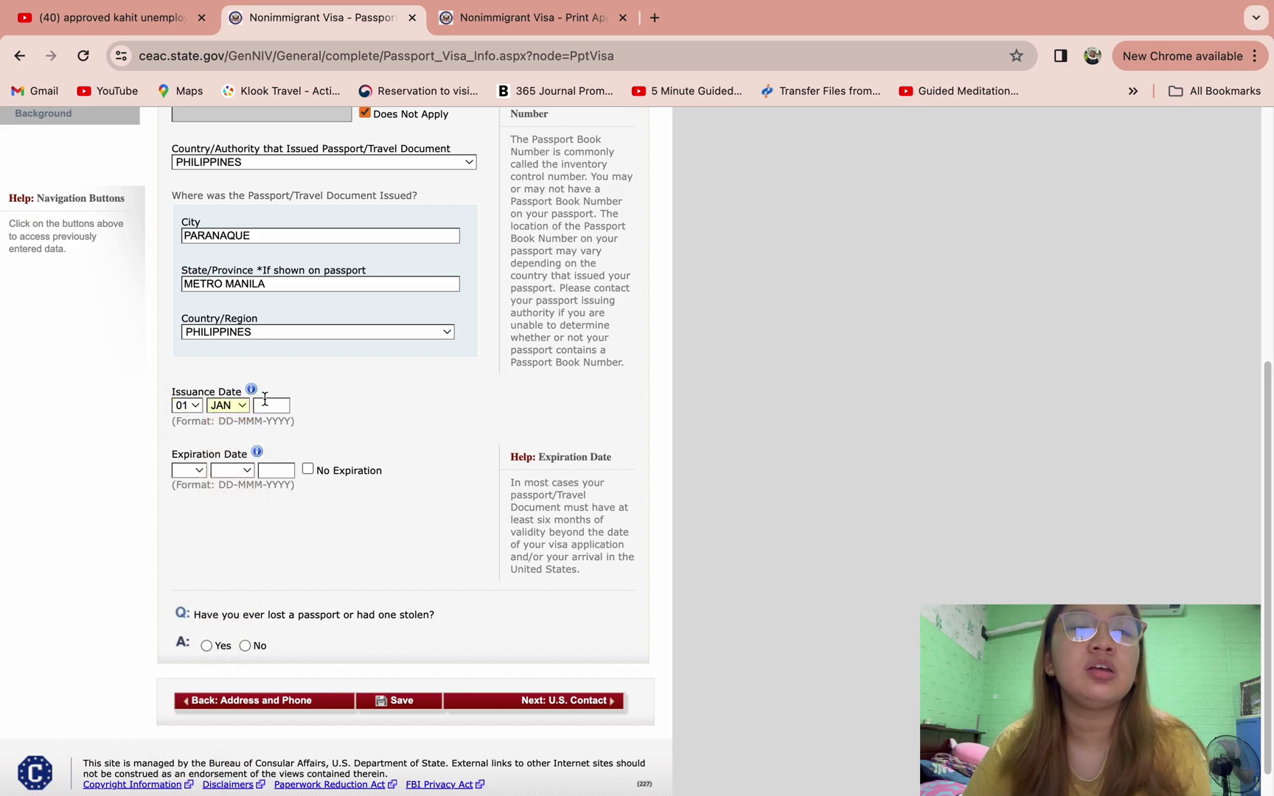
click(265, 401)
text(2014)
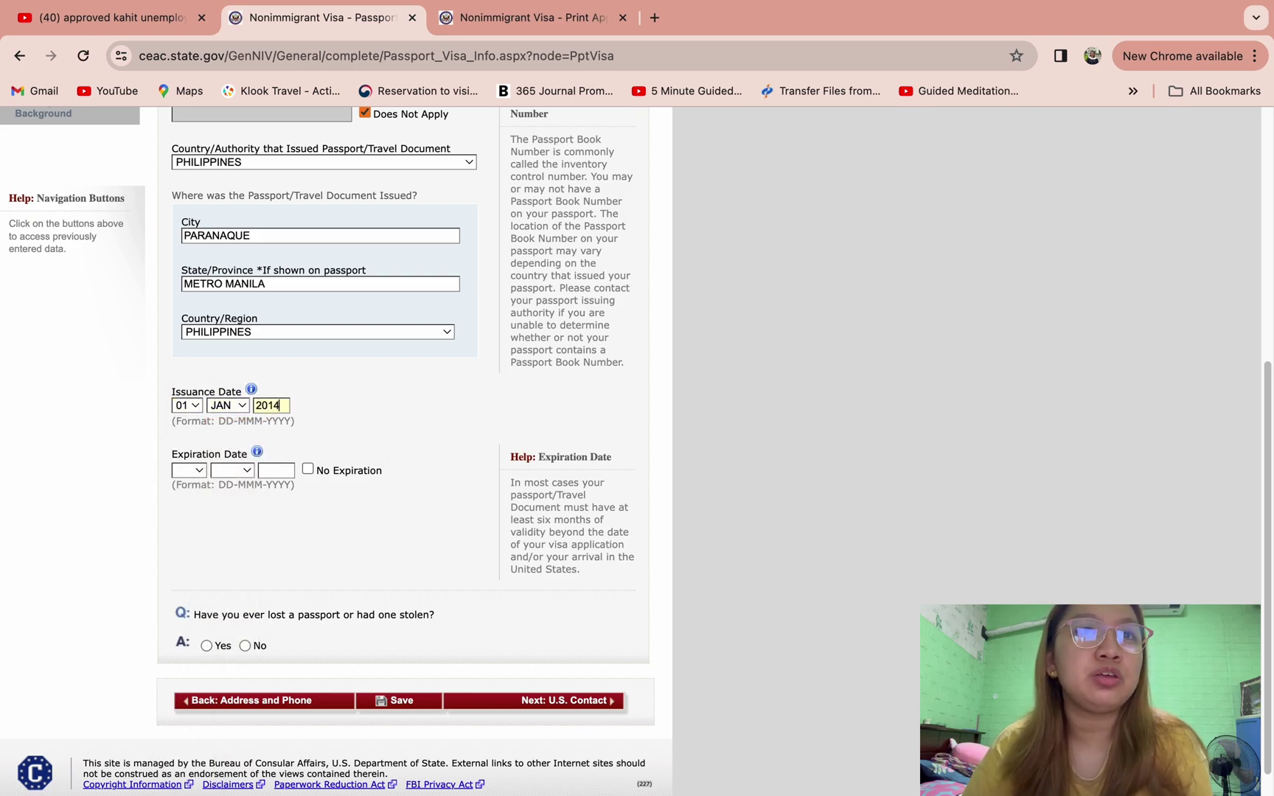
click(189, 470)
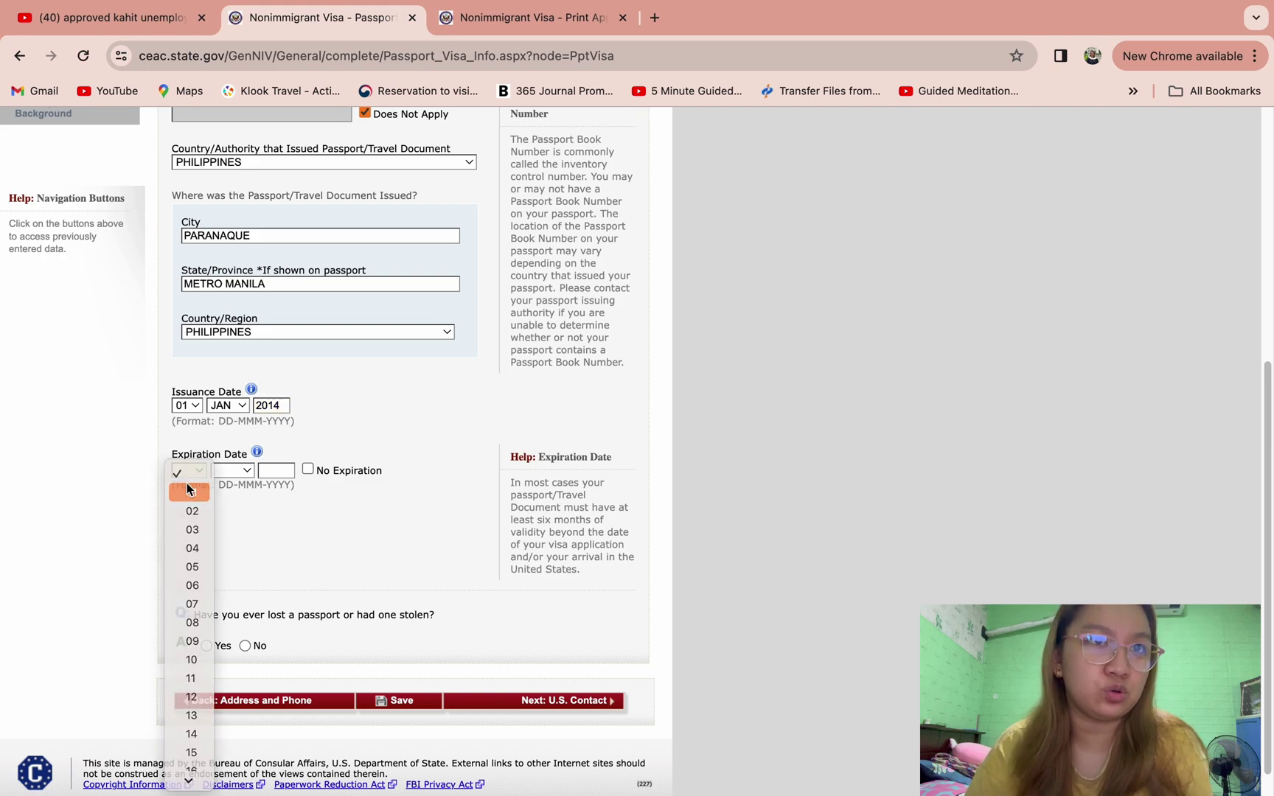
click(188, 491)
click(232, 470)
click(278, 472)
click(278, 469)
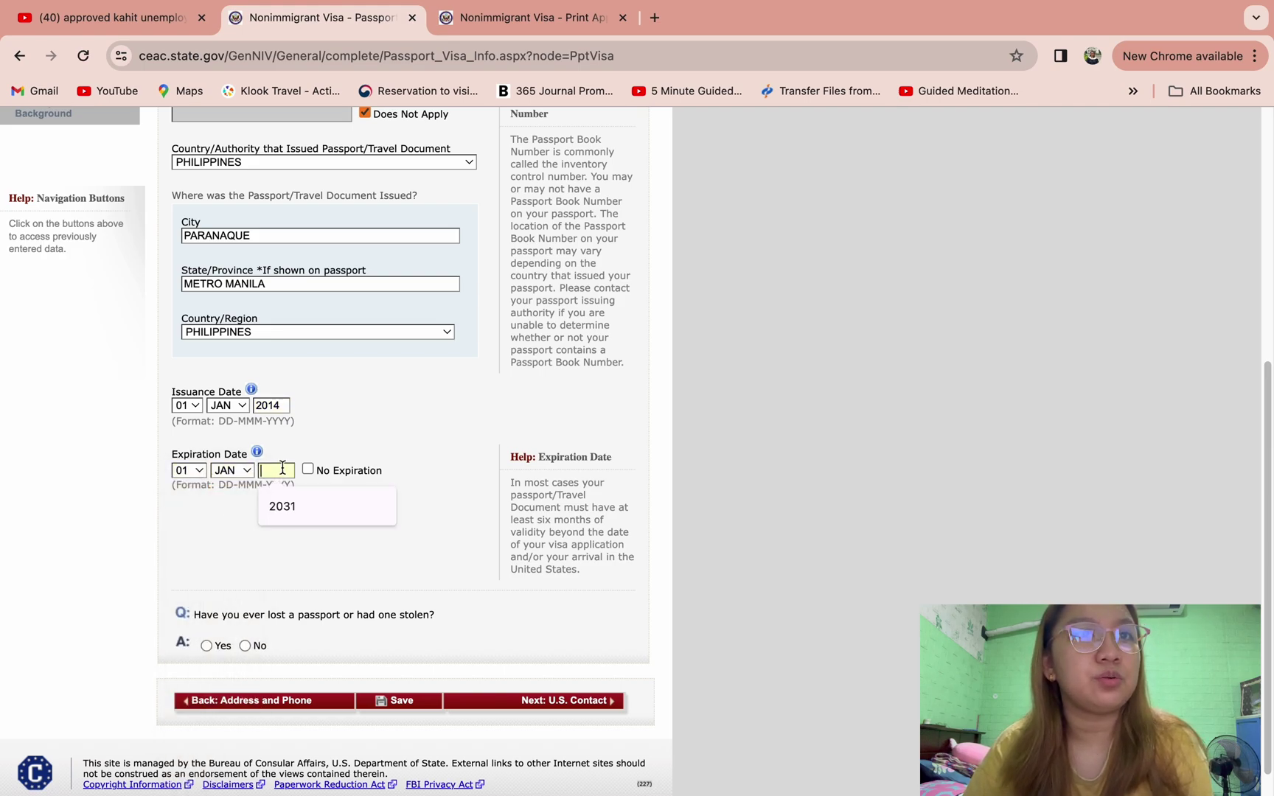
text(2034)
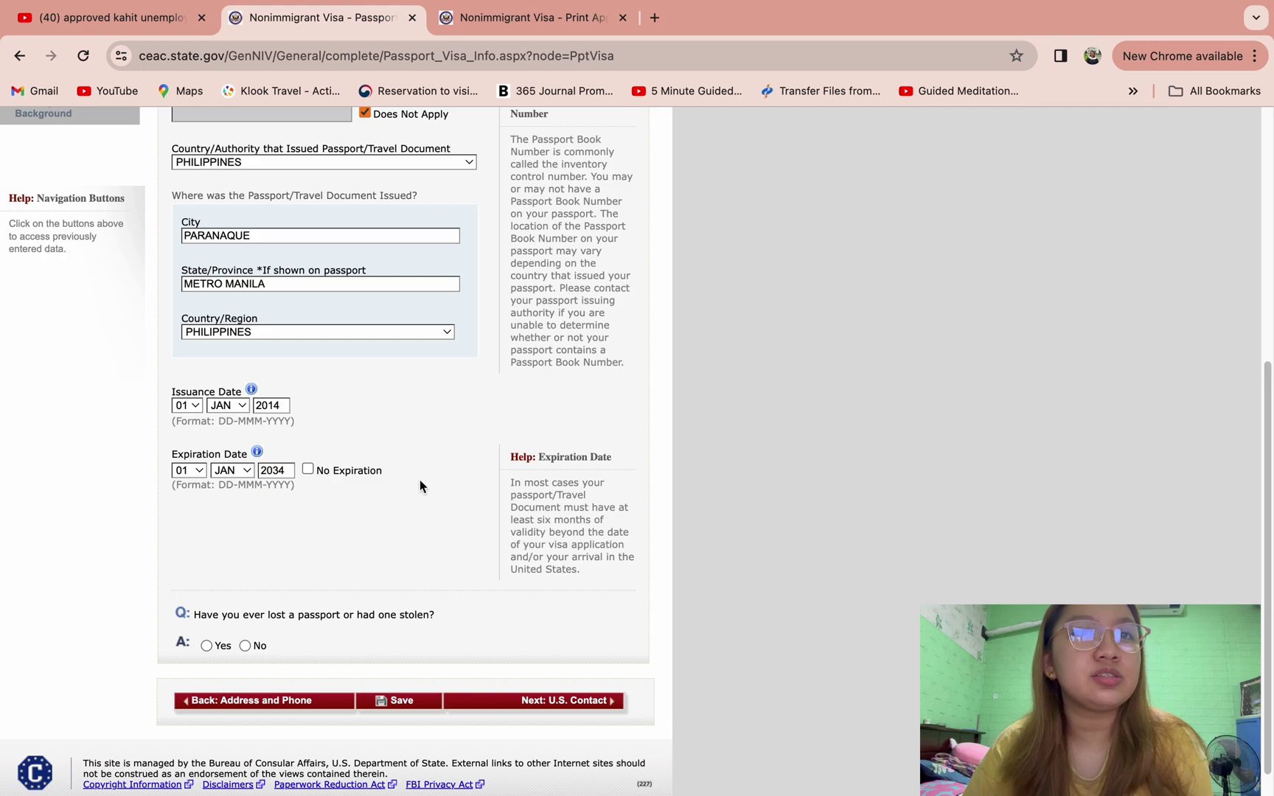
- Answer No to ever losing a passport and continue to the U.S. Contact page
scroll(420, 483, down, 1)
click(246, 614)
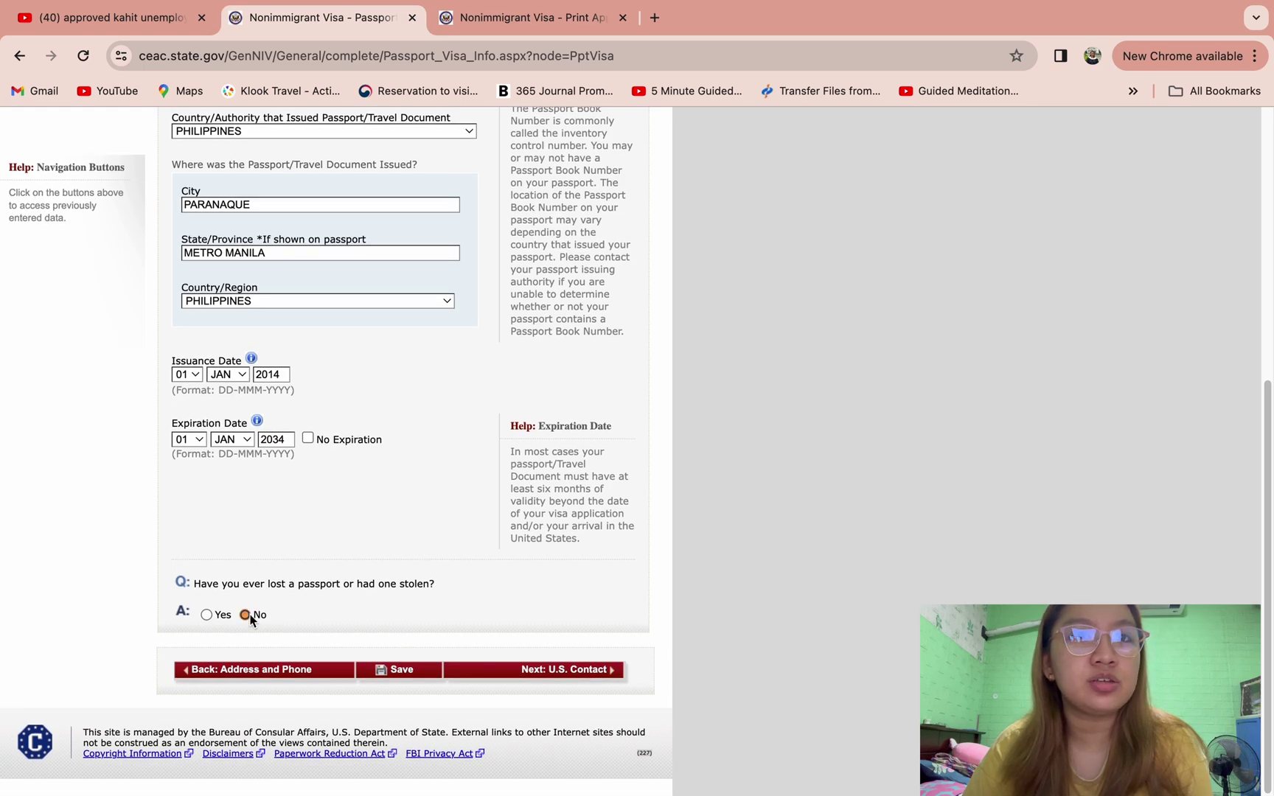
click(550, 671)
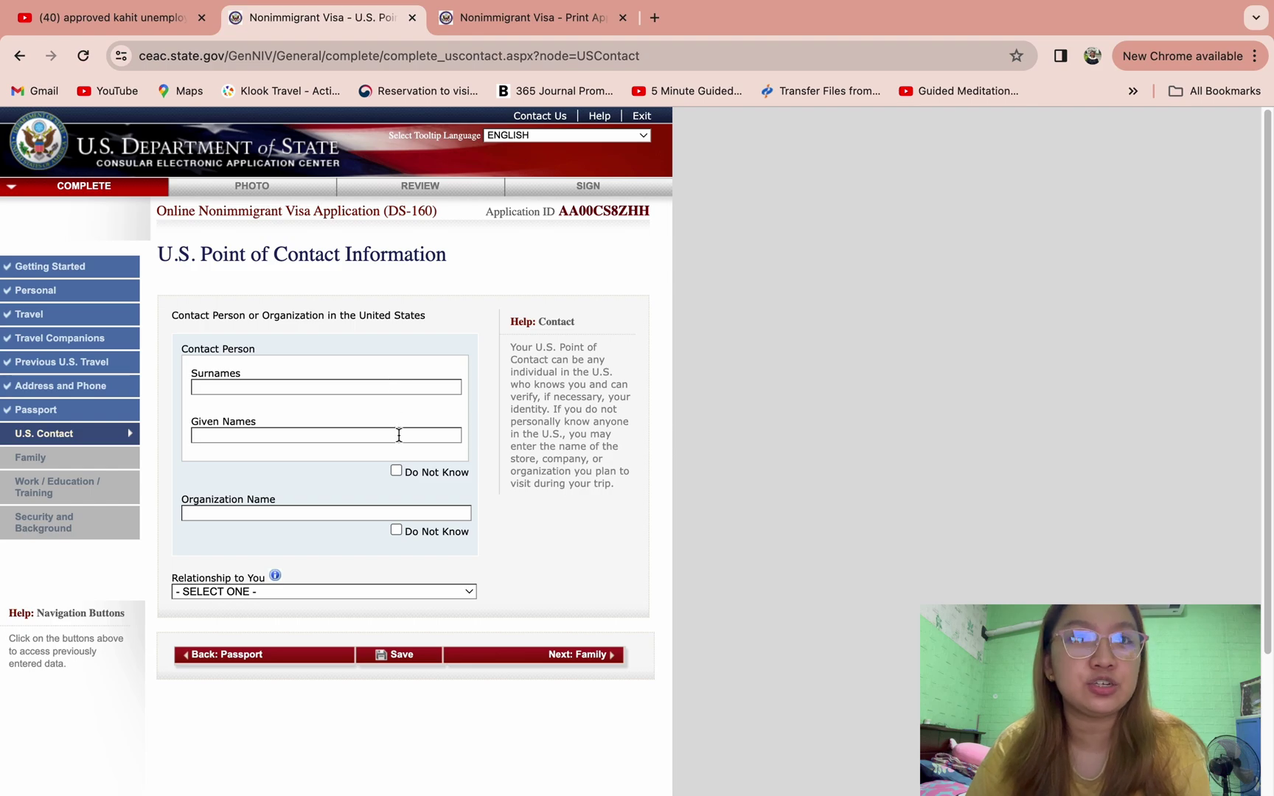
- Mark the contact organization as Do Not Know and enter the contact's surname and given names
click(396, 531)
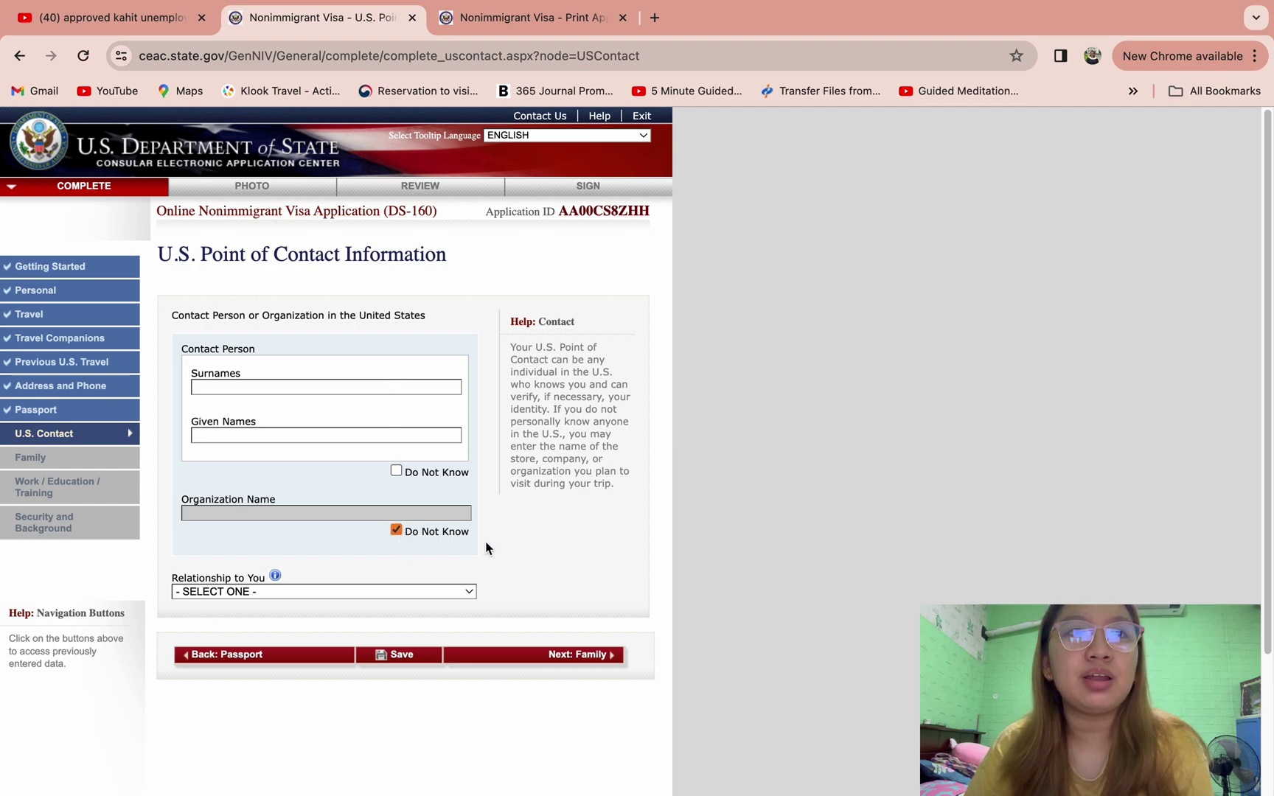
click(372, 514)
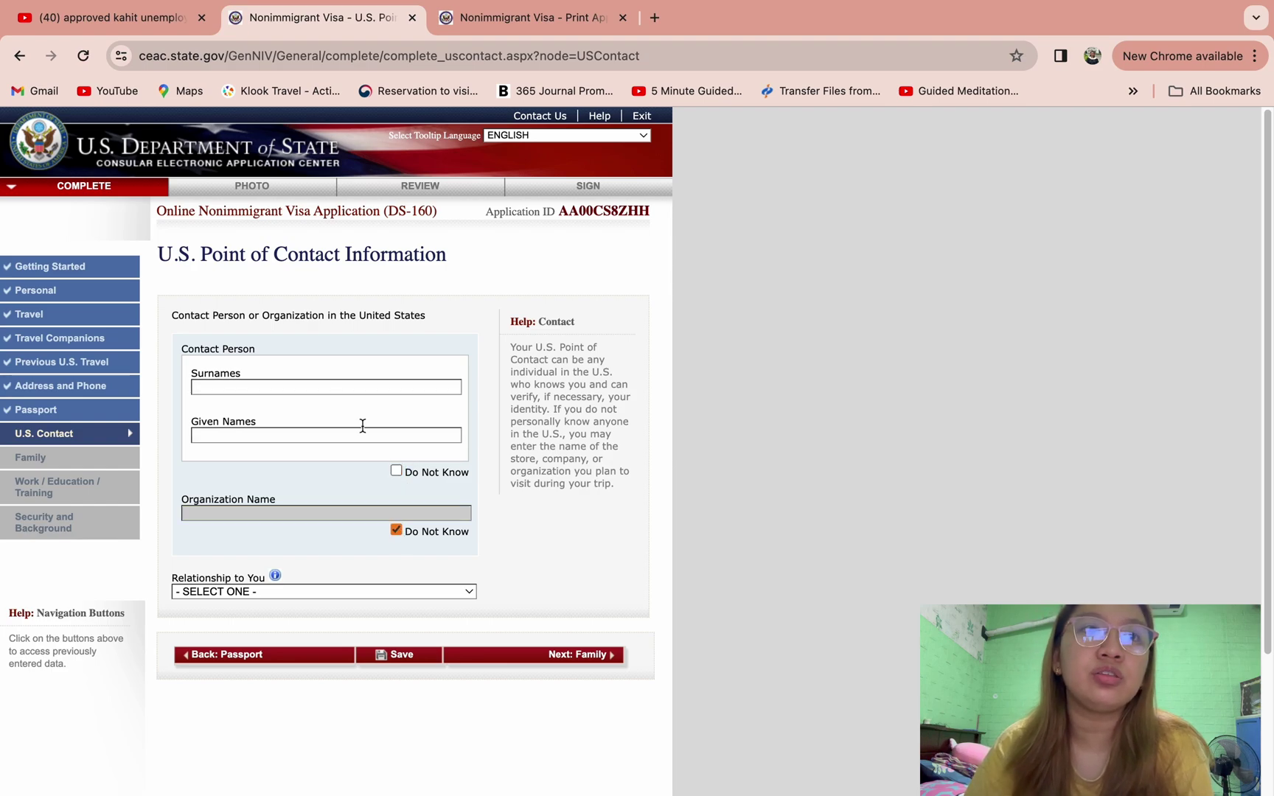
click(294, 392)
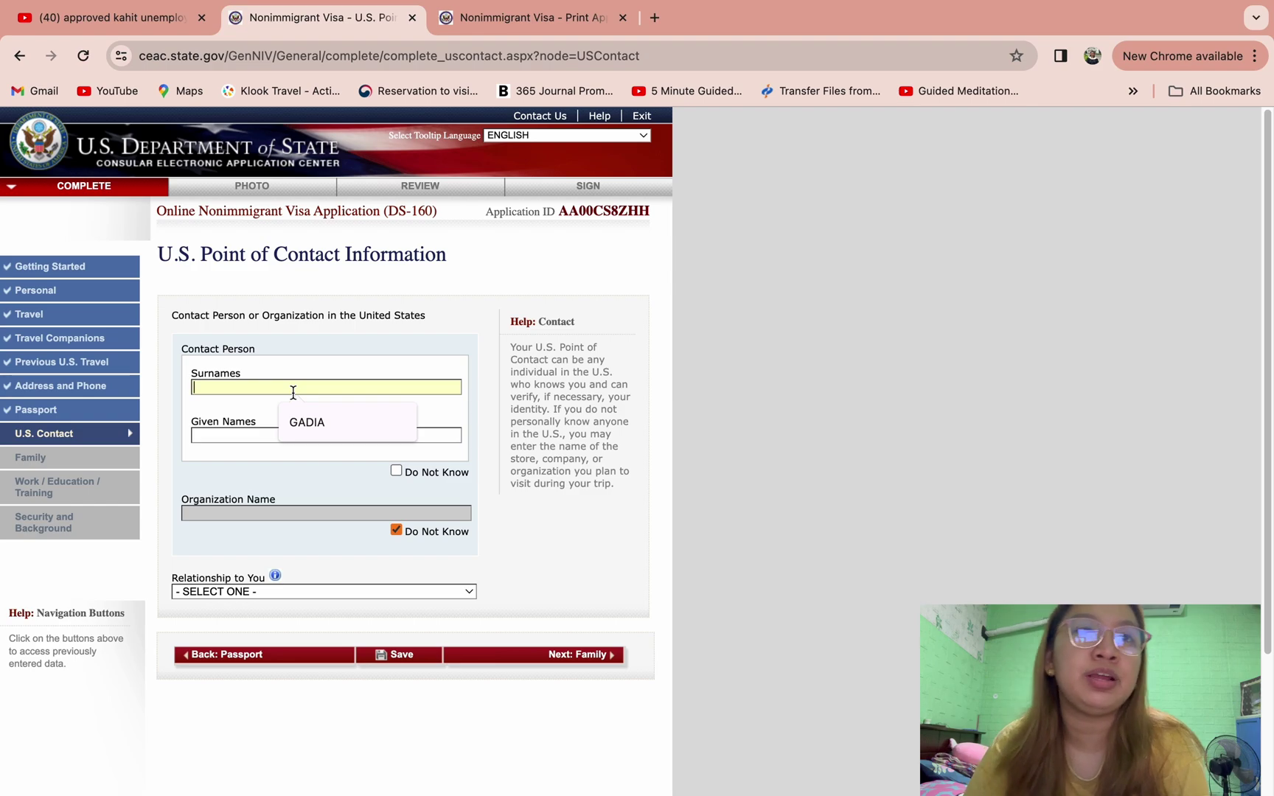
text(CRUZ)
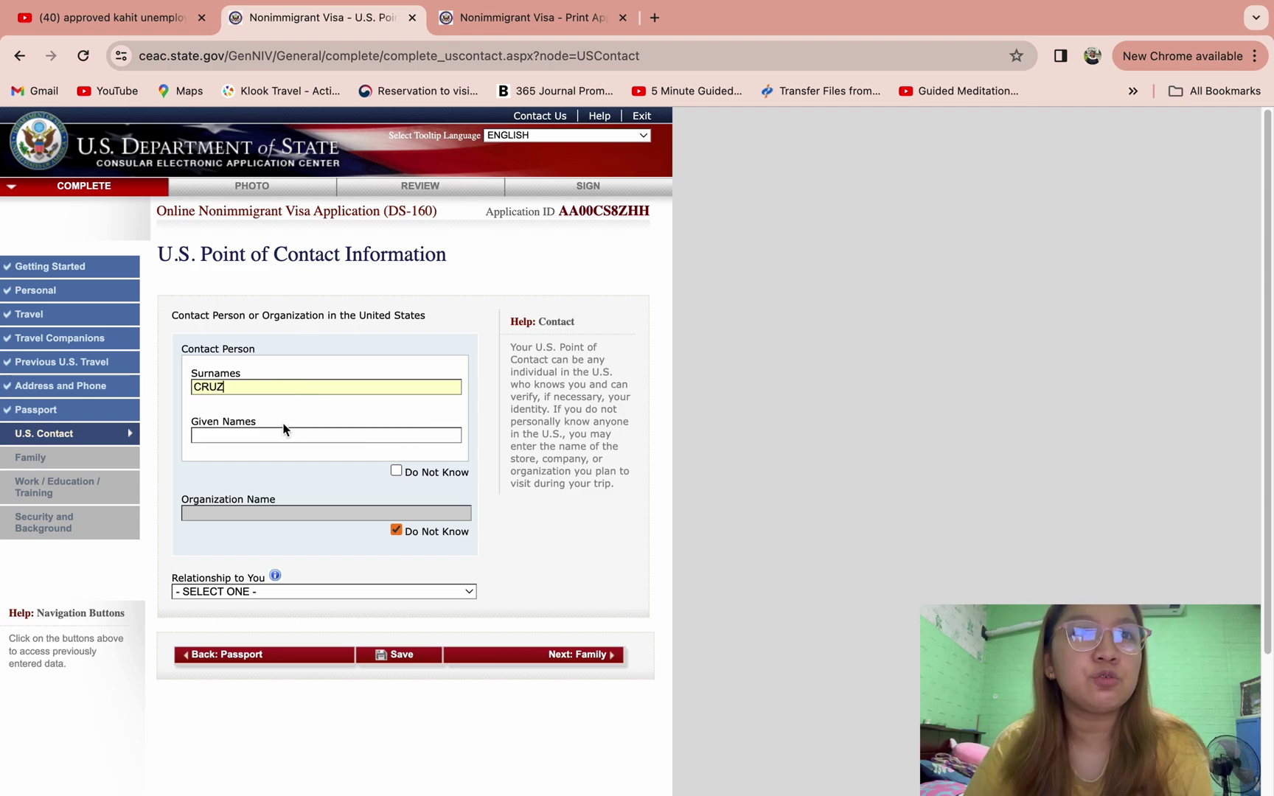
click(278, 435)
text(ANGELA)
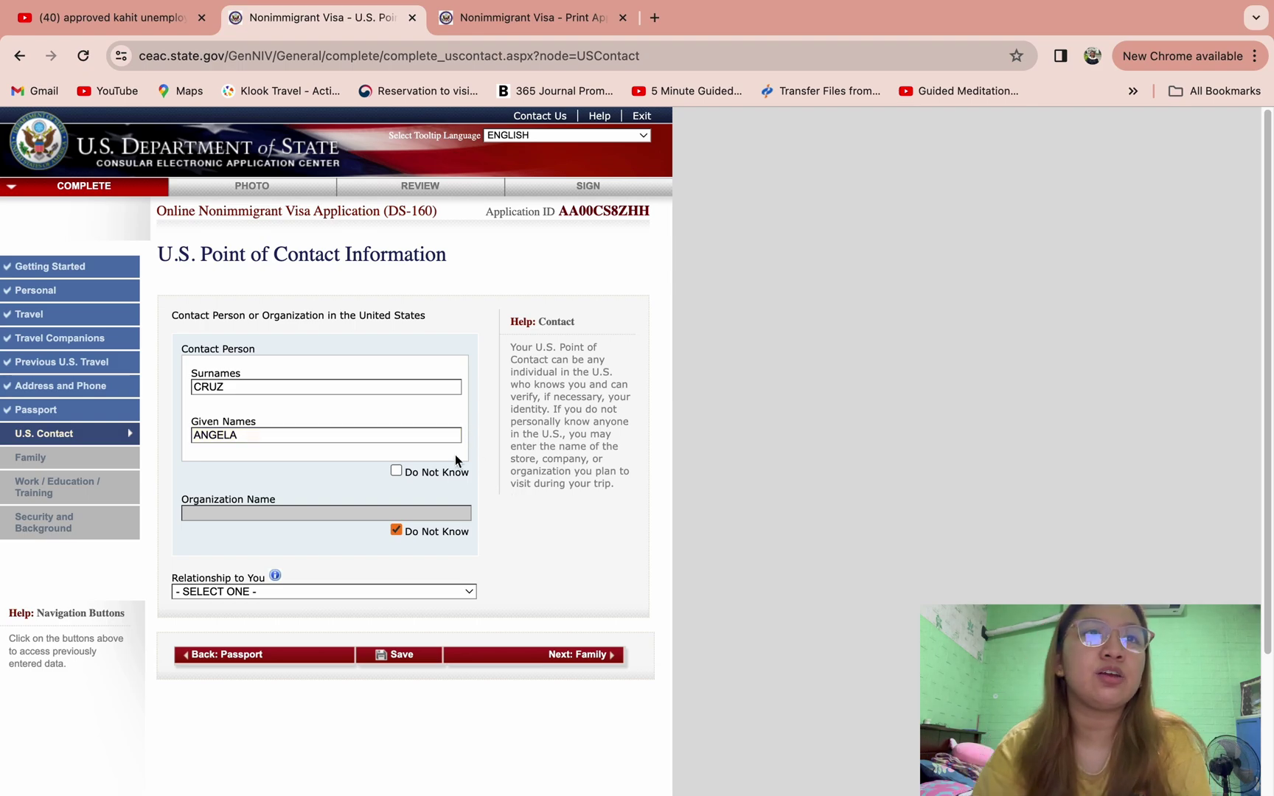
- Set the contact's relationship to you as FRIEND
scroll(455, 457, down, 2)
scroll(454, 460, down, 2)
click(421, 480)
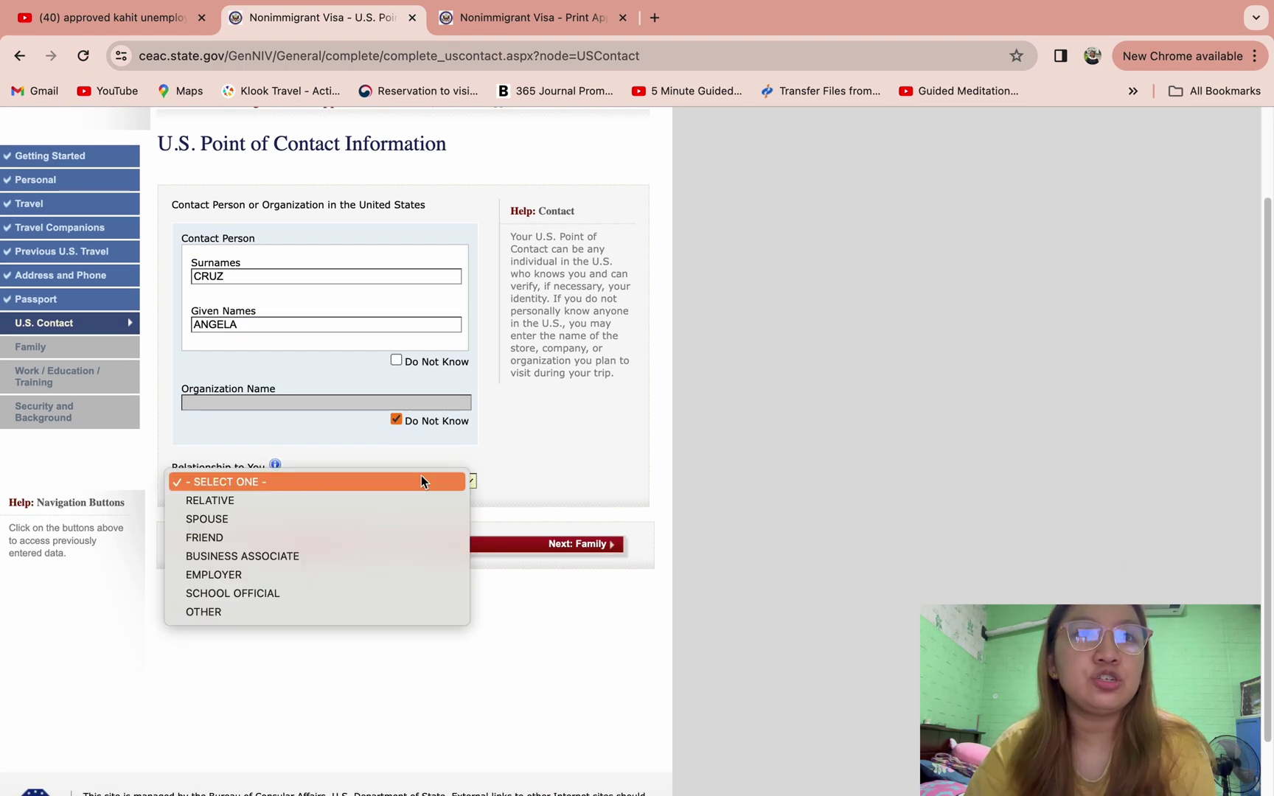
click(382, 535)
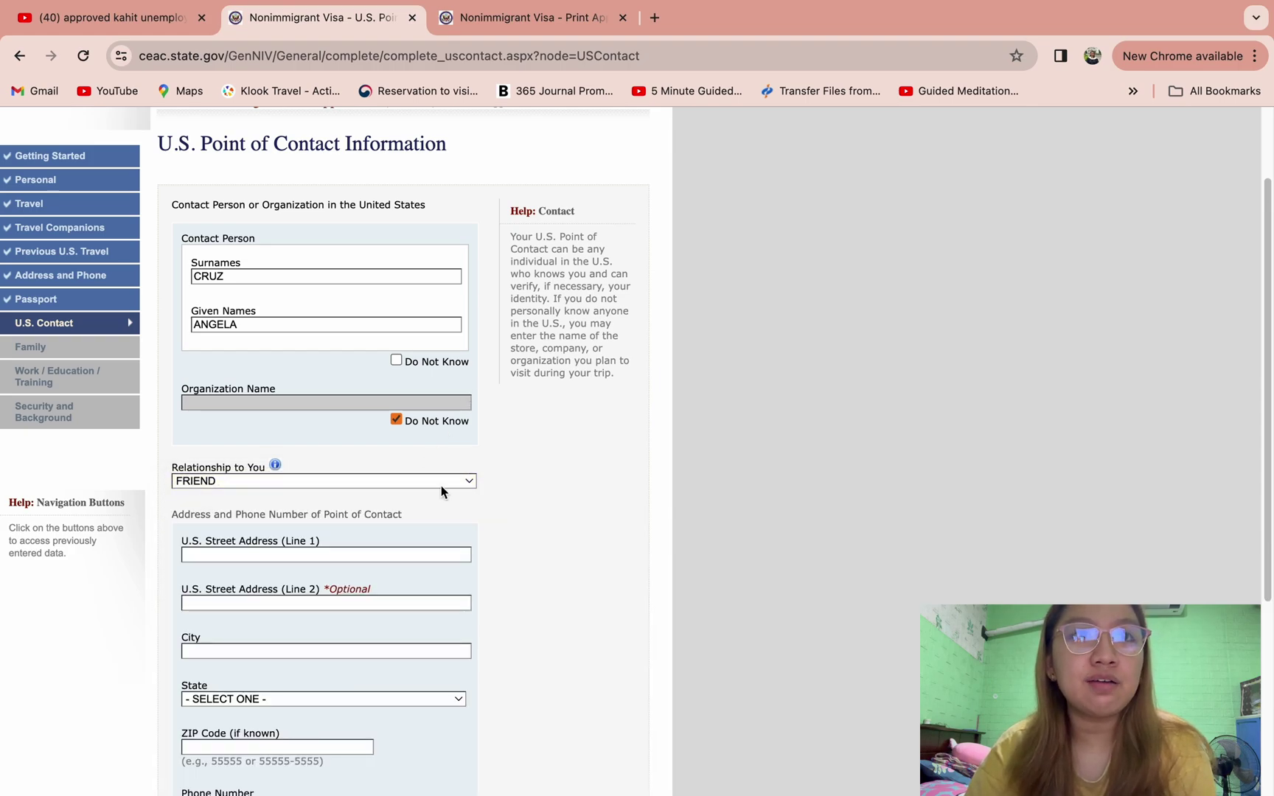
scroll(441, 484, down, 3)
- Fill the contact's street address lines and city MONTVALE from suggestions, and set the state to NEW JERSEY
click(386, 391)
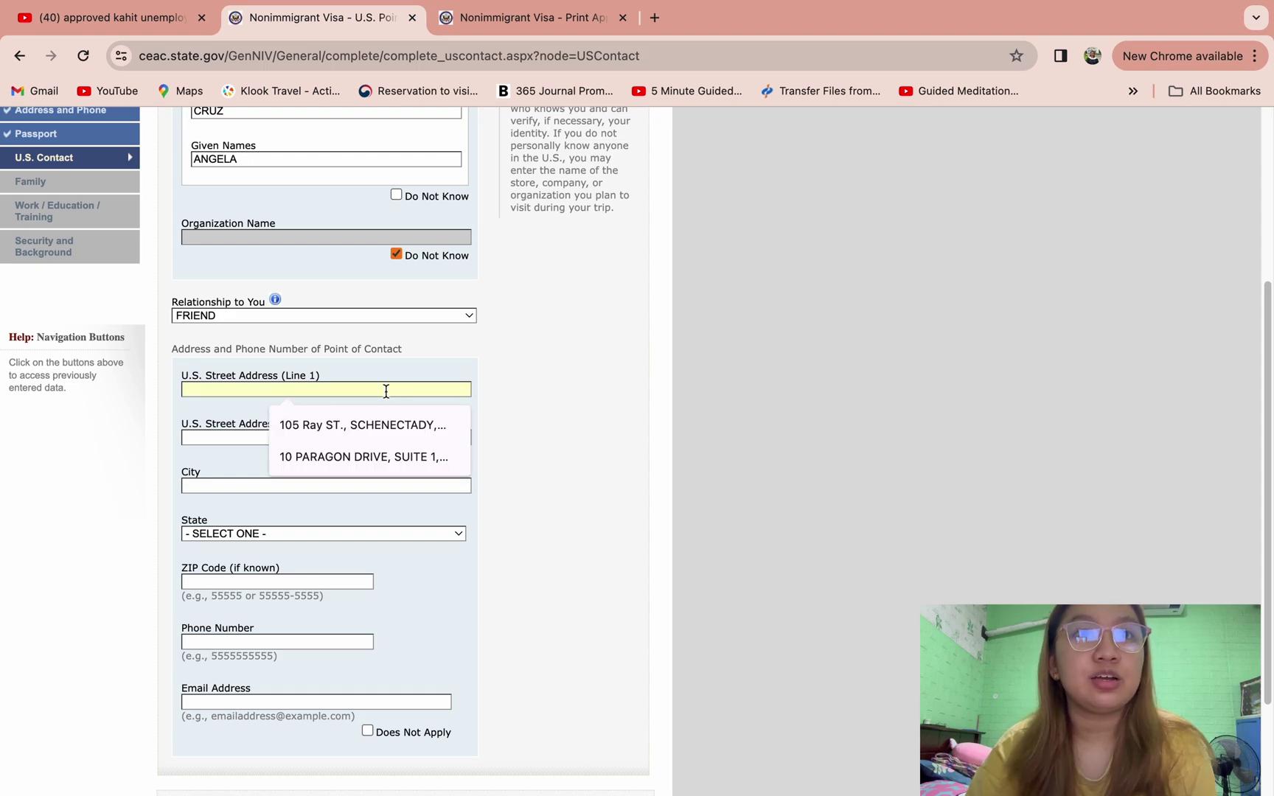
click(378, 454)
click(330, 439)
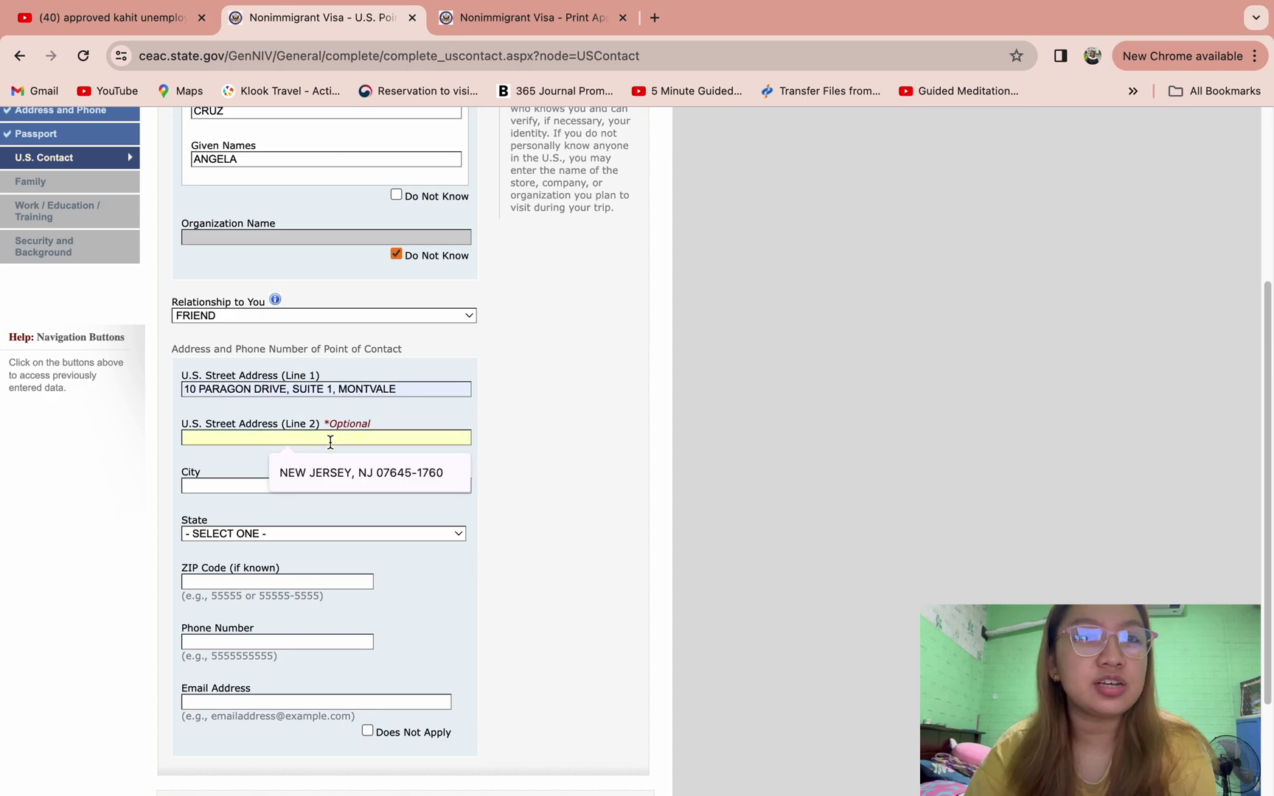
click(338, 471)
click(330, 483)
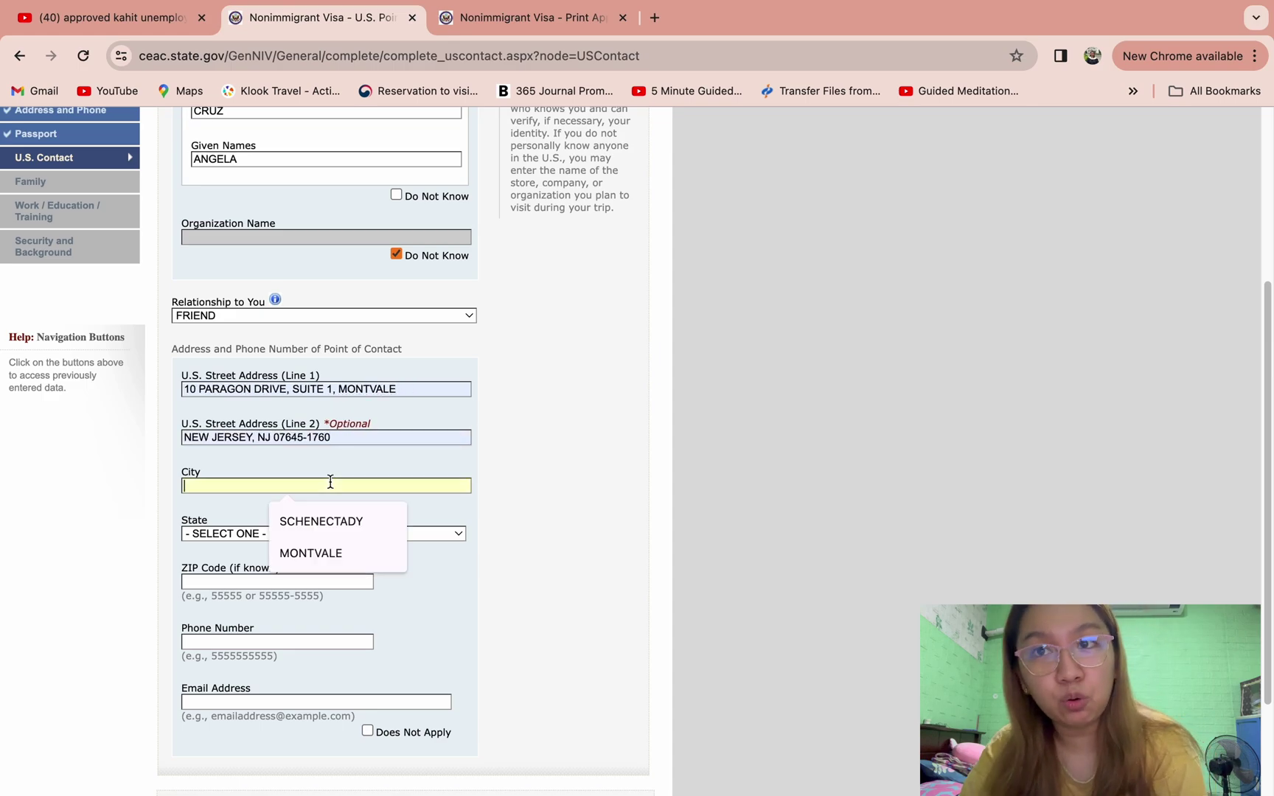
click(335, 547)
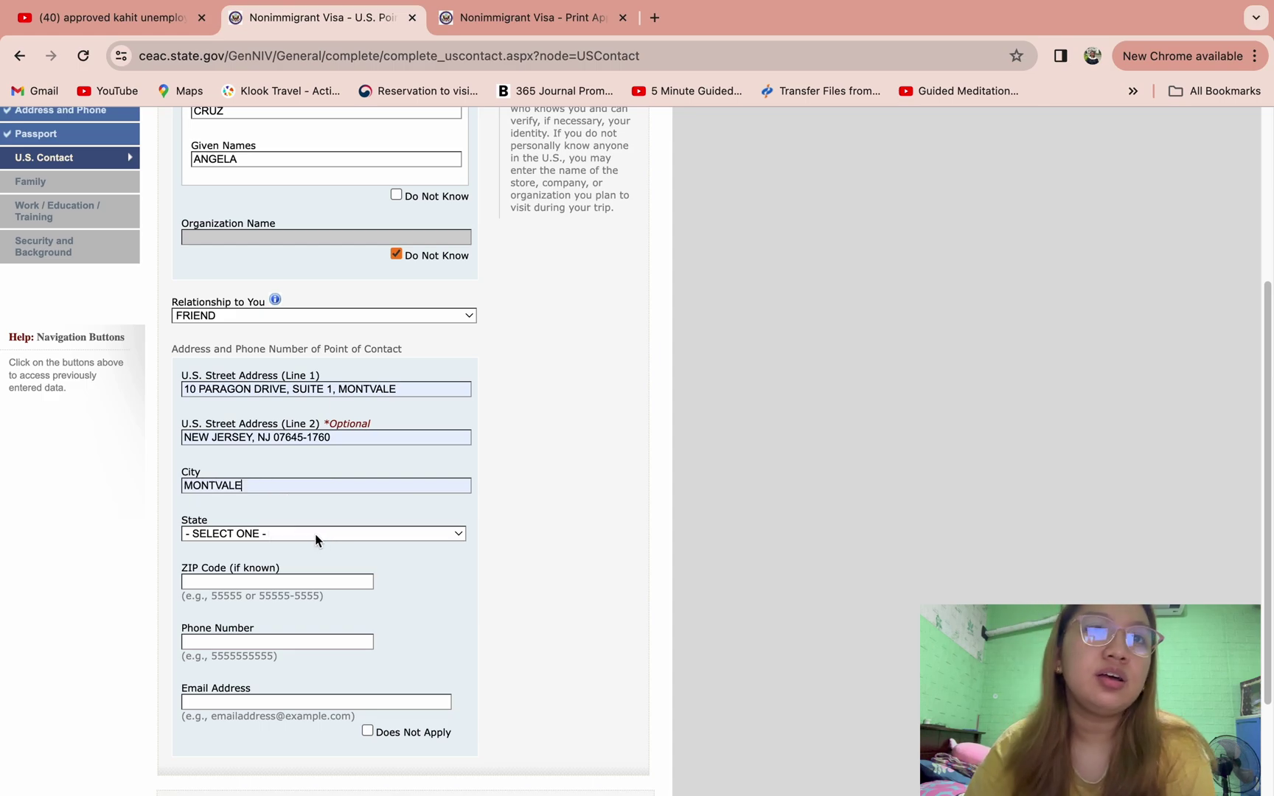
click(315, 534)
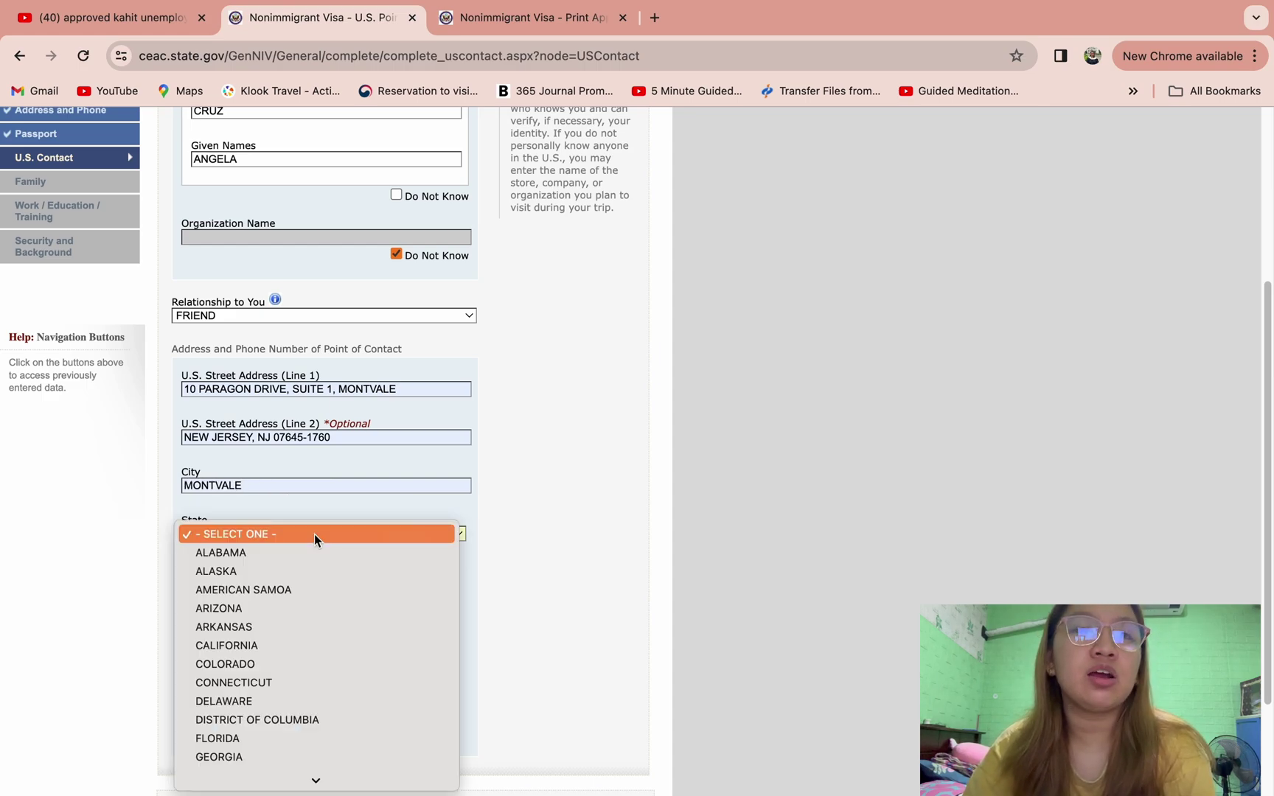
text(new j)
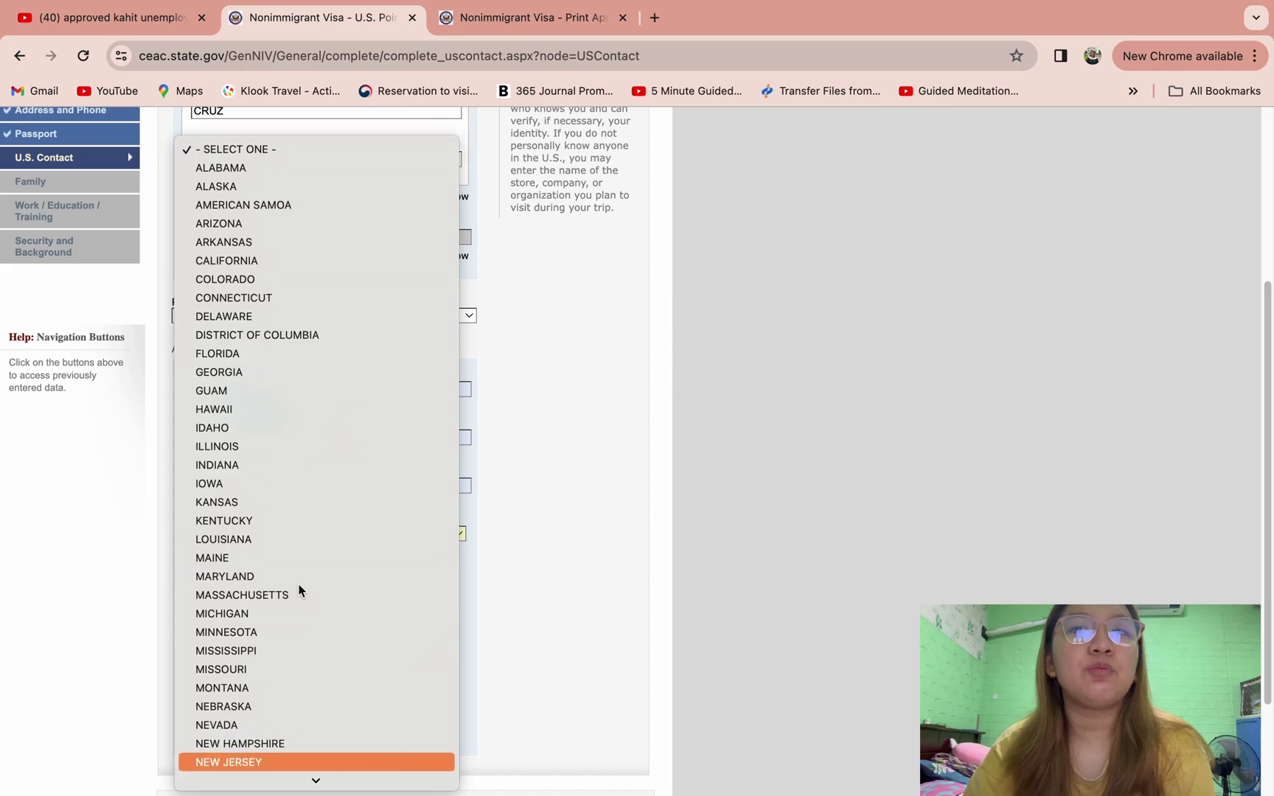
click(225, 760)
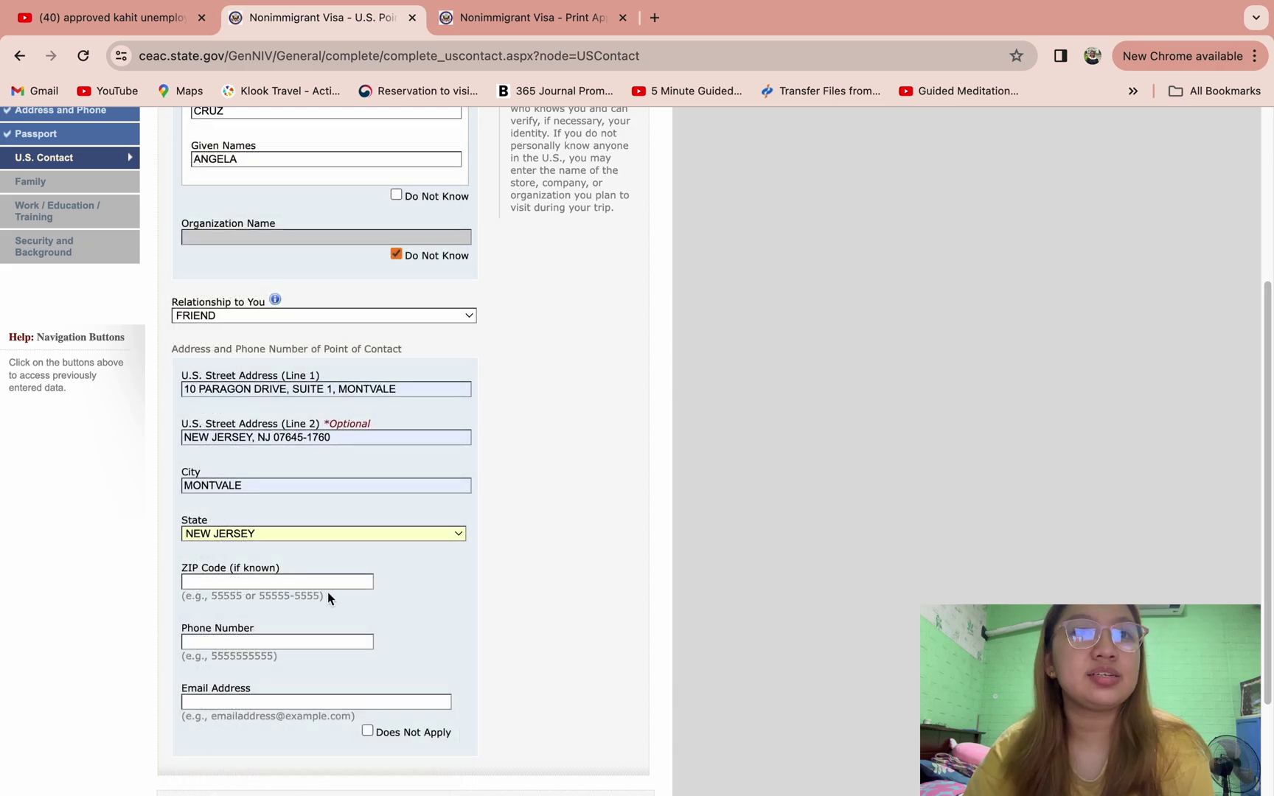
scroll(327, 596, down, 1)
- Fill the contact's ZIP code, phone number and e-mail from saved autofill suggestions
click(310, 564)
click(305, 600)
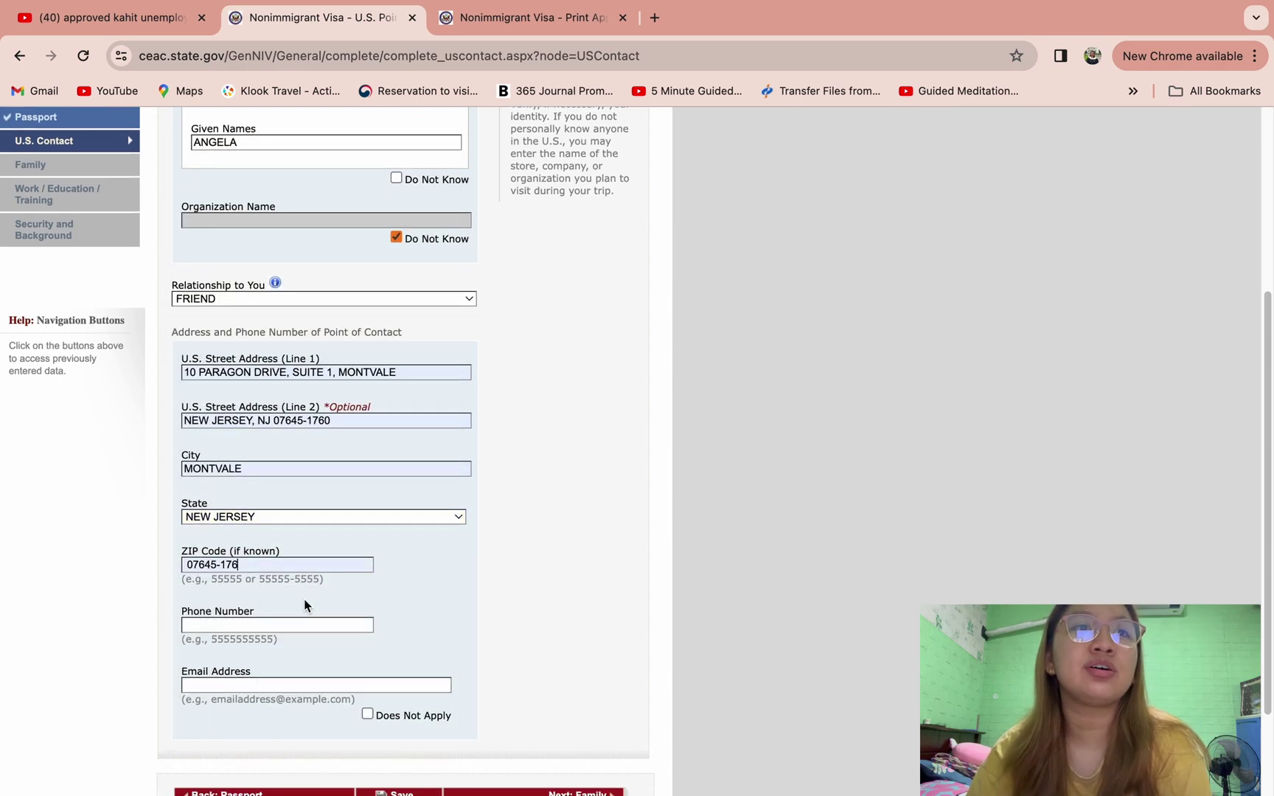
click(297, 625)
click(302, 658)
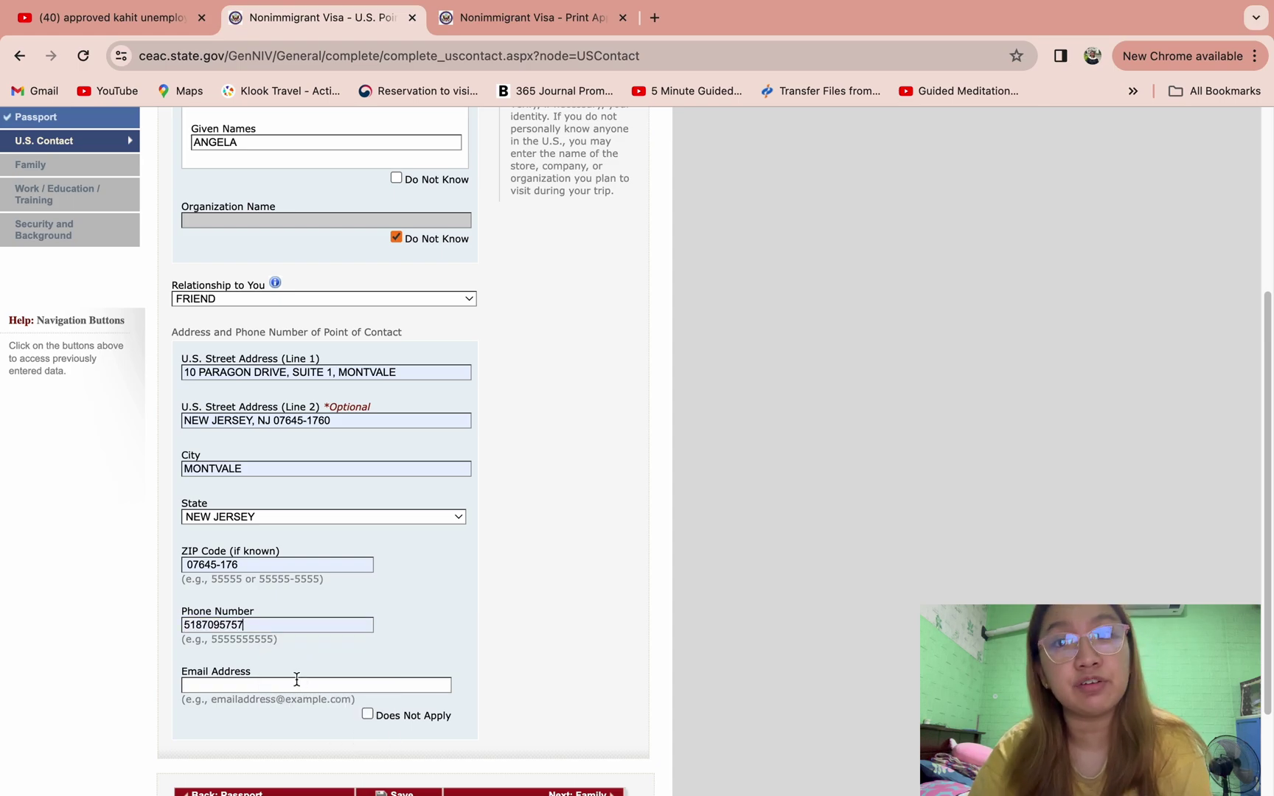
click(296, 685)
click(295, 749)
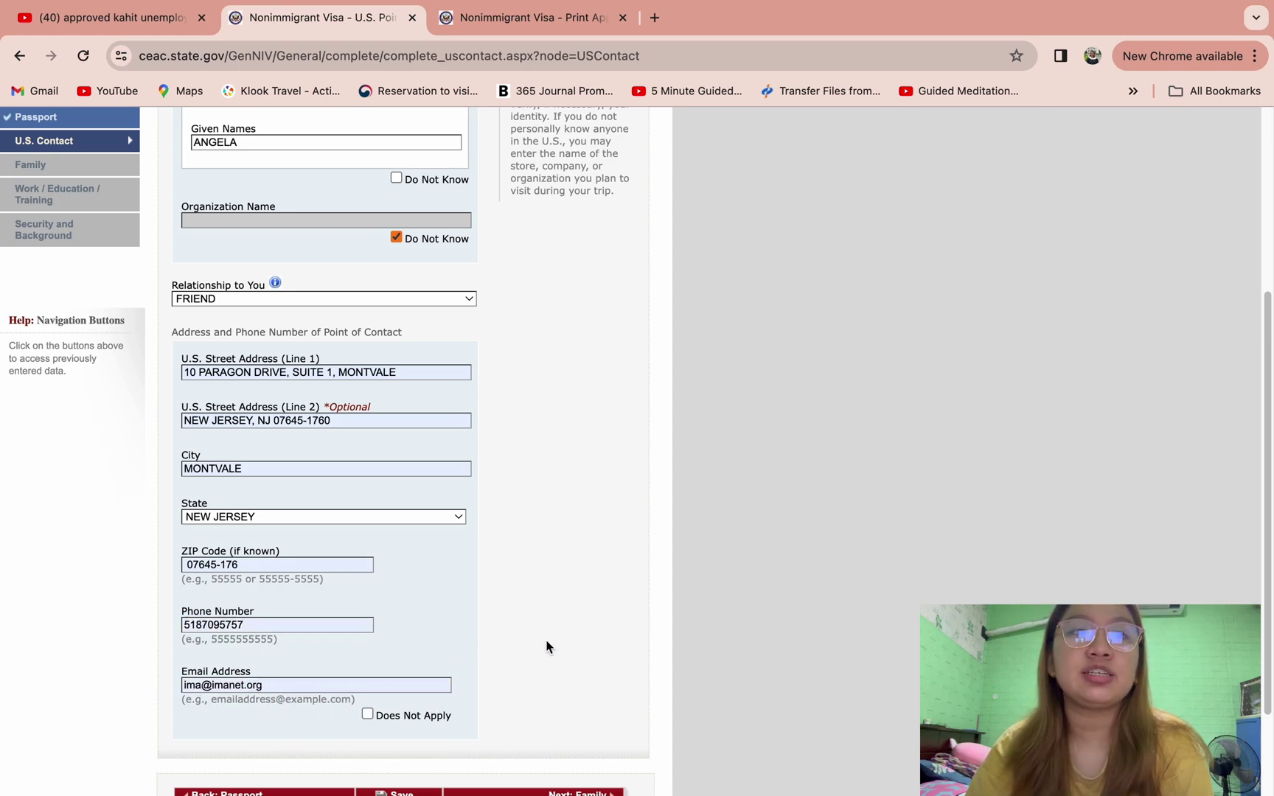
scroll(546, 647, down, 1)
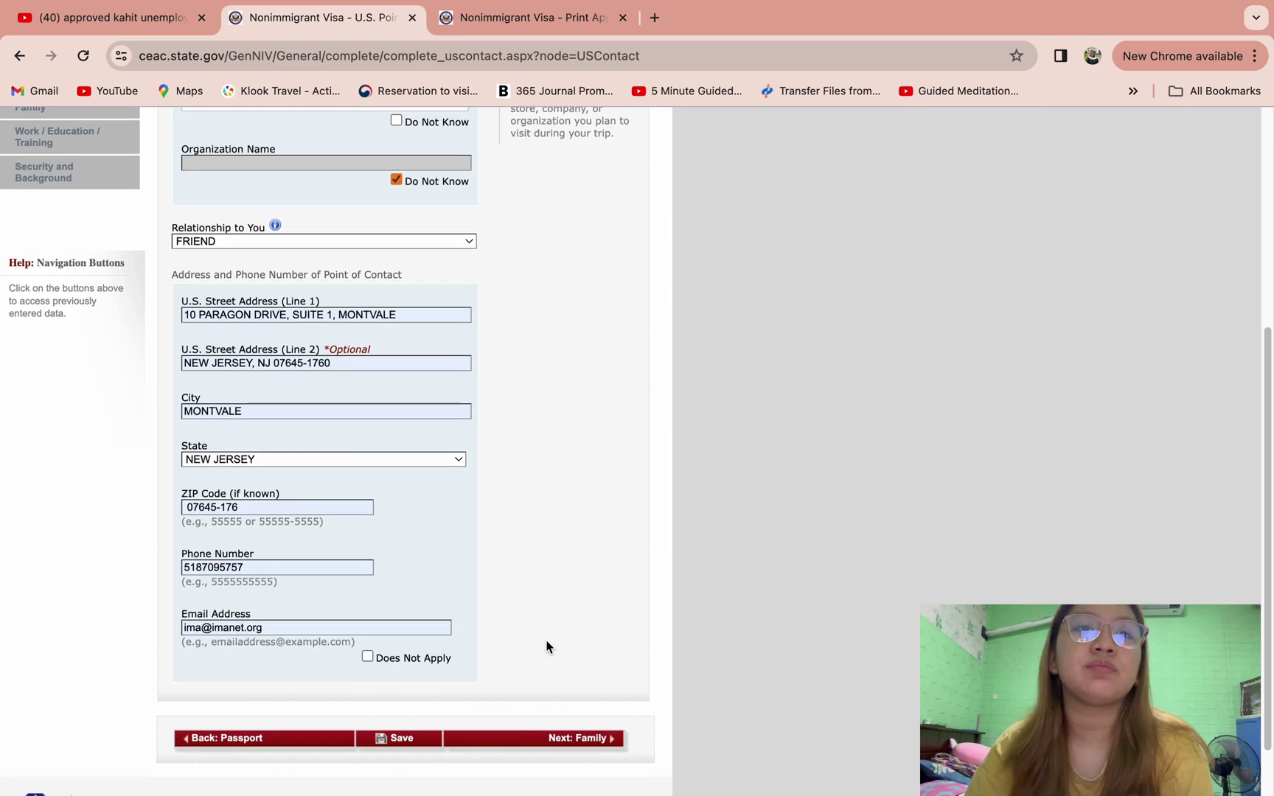
- Continue to the Family page and enter the father's surname and given names
click(544, 743)
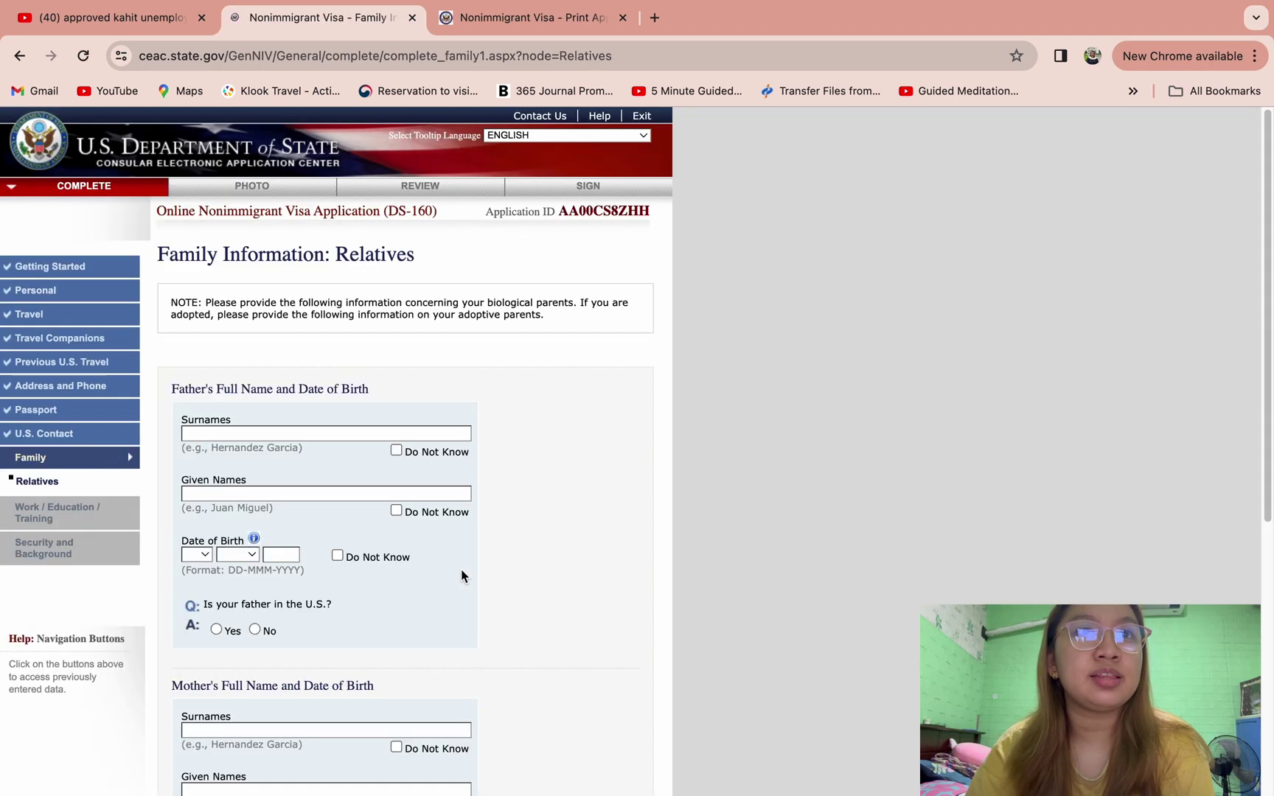
scroll(554, 528, down, 2)
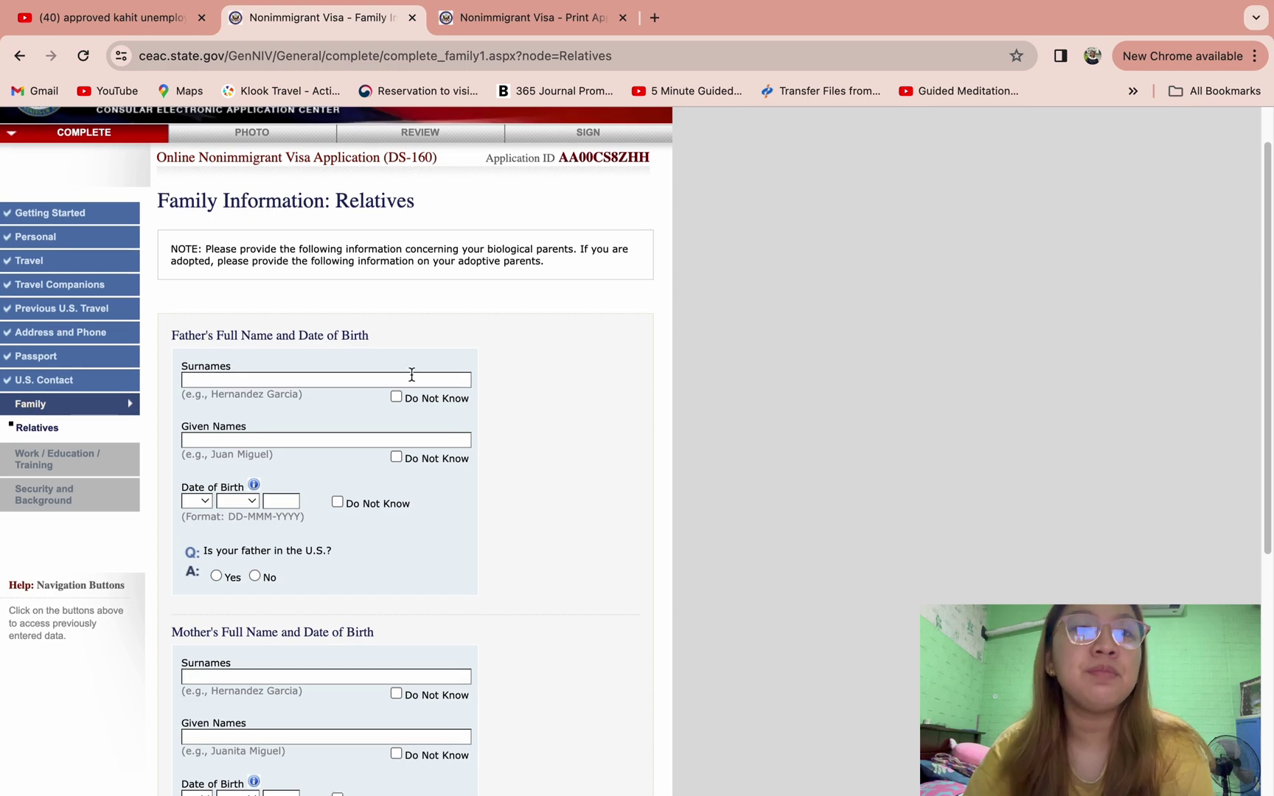
text(DELA CRUZ)
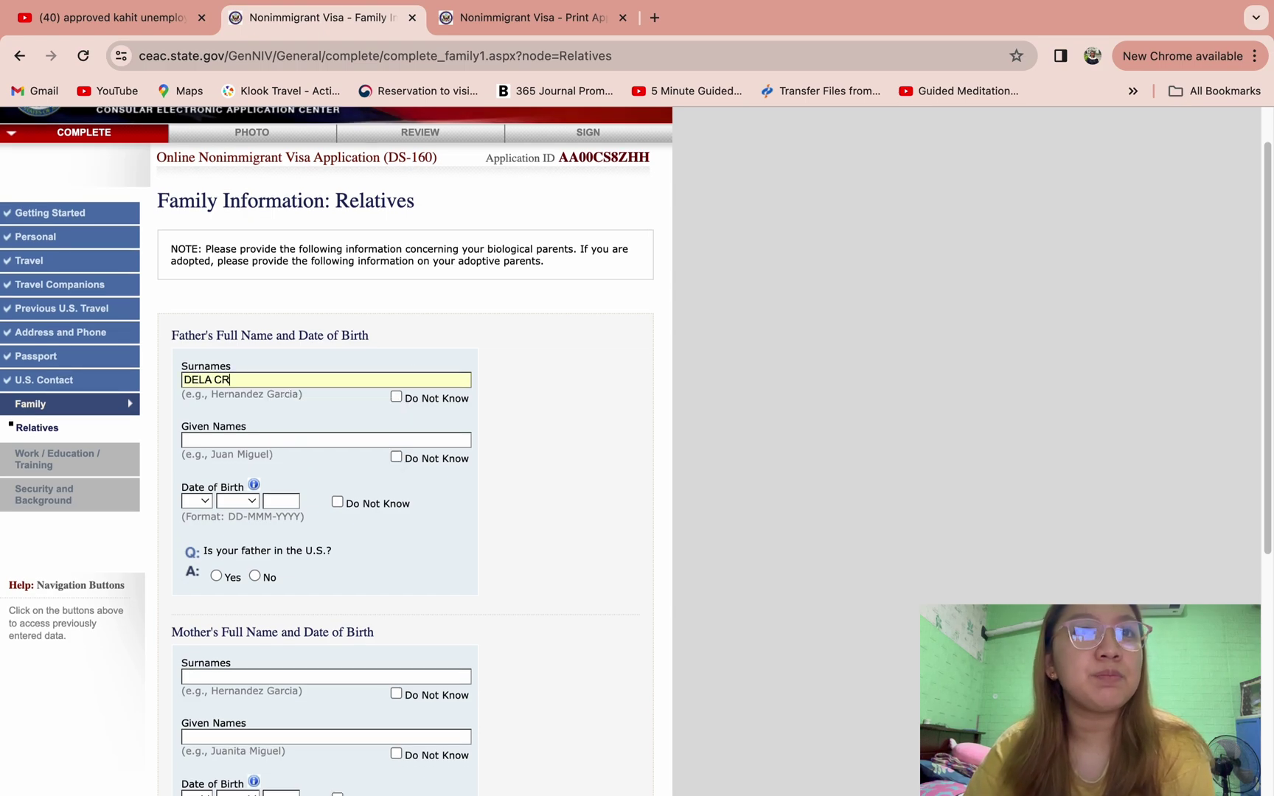
click(379, 436)
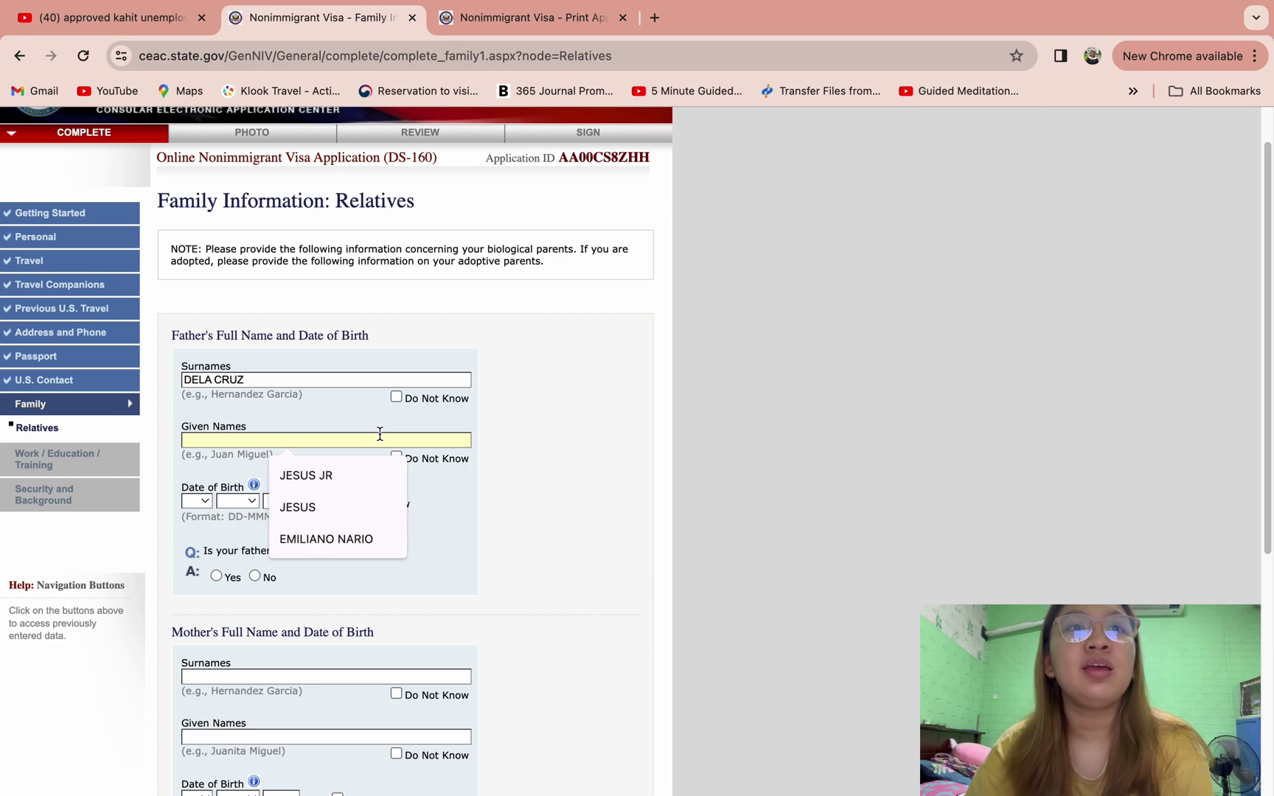
text(JUA)
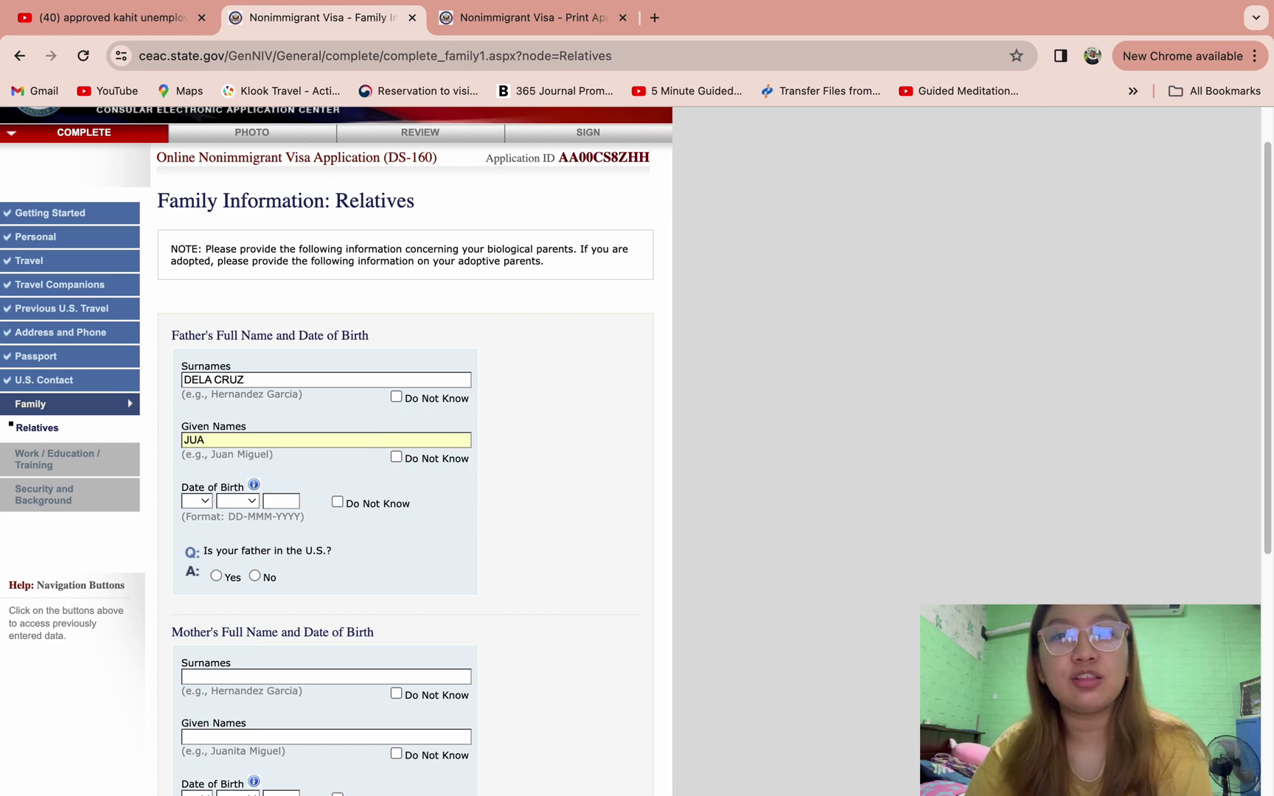
text(NITO)
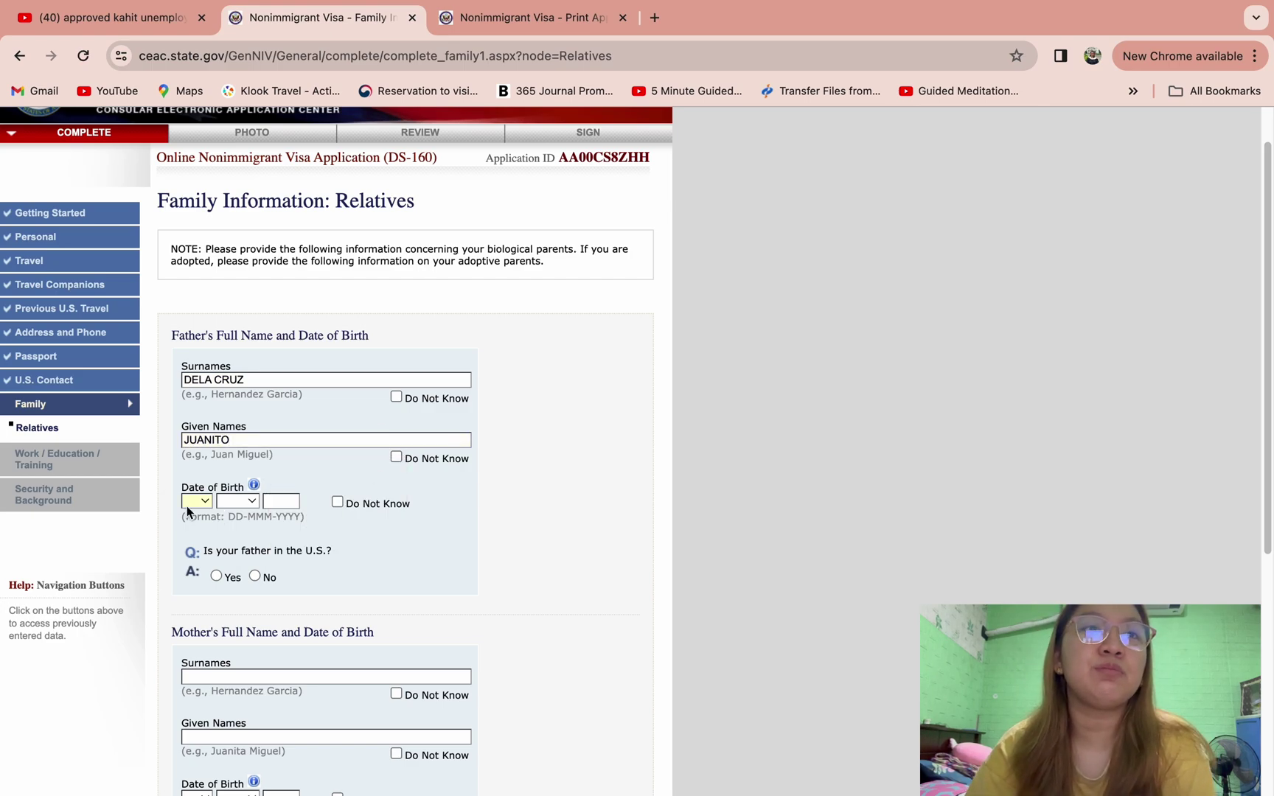
click(188, 503)
click(196, 538)
click(238, 500)
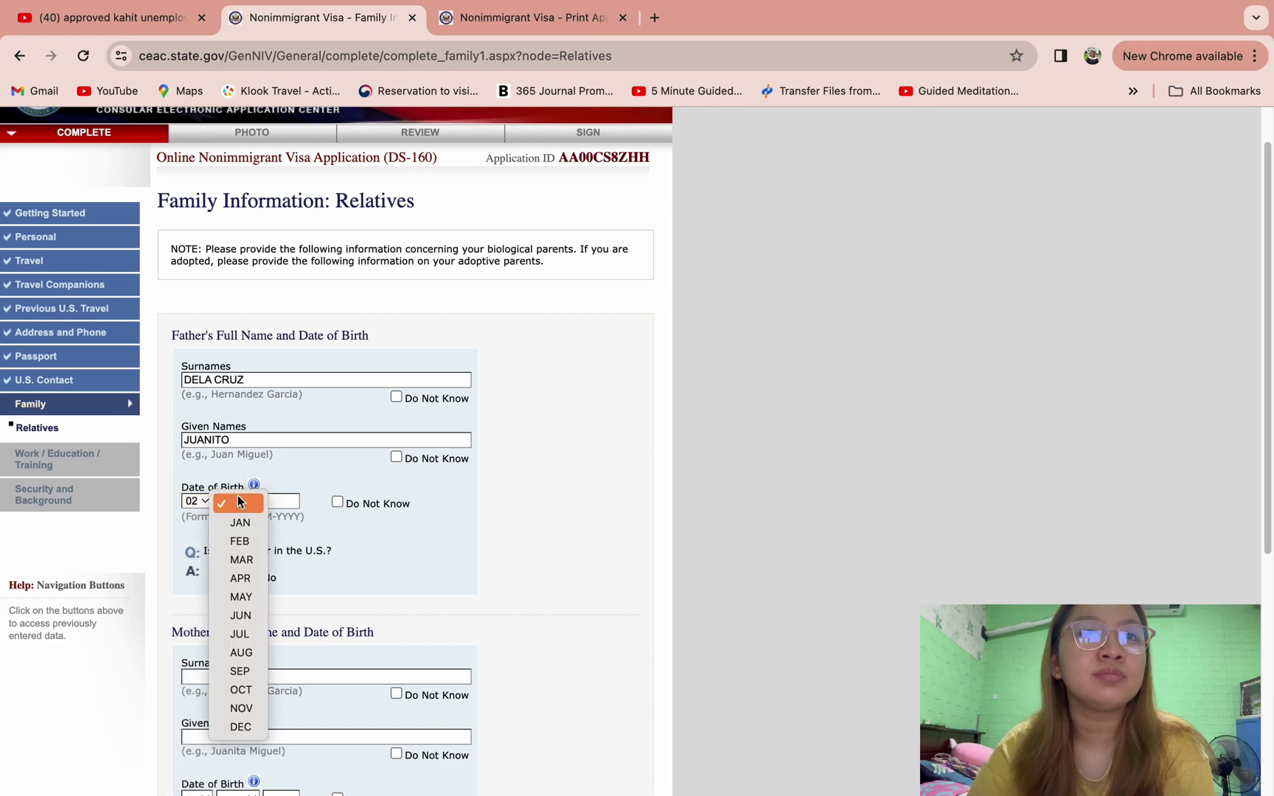
click(237, 542)
click(281, 501)
text(1970)
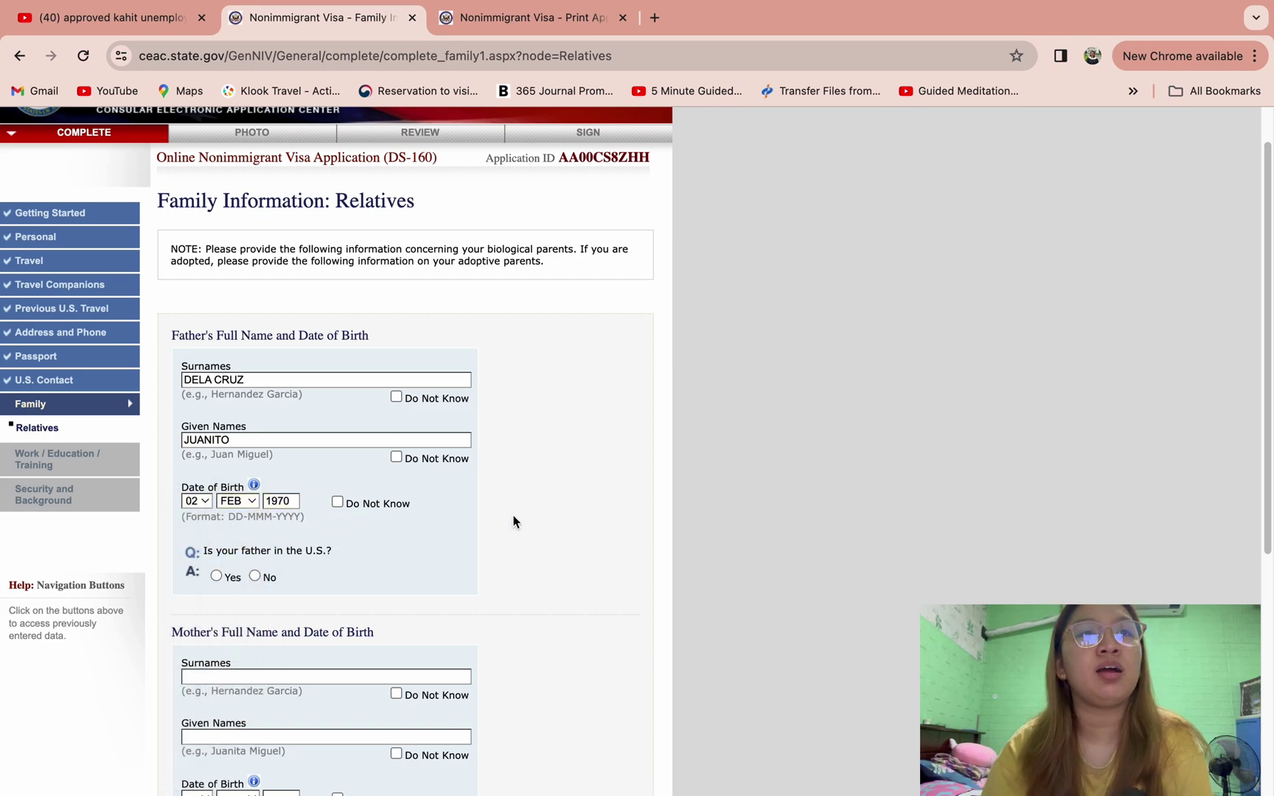
scroll(513, 521, down, 1)
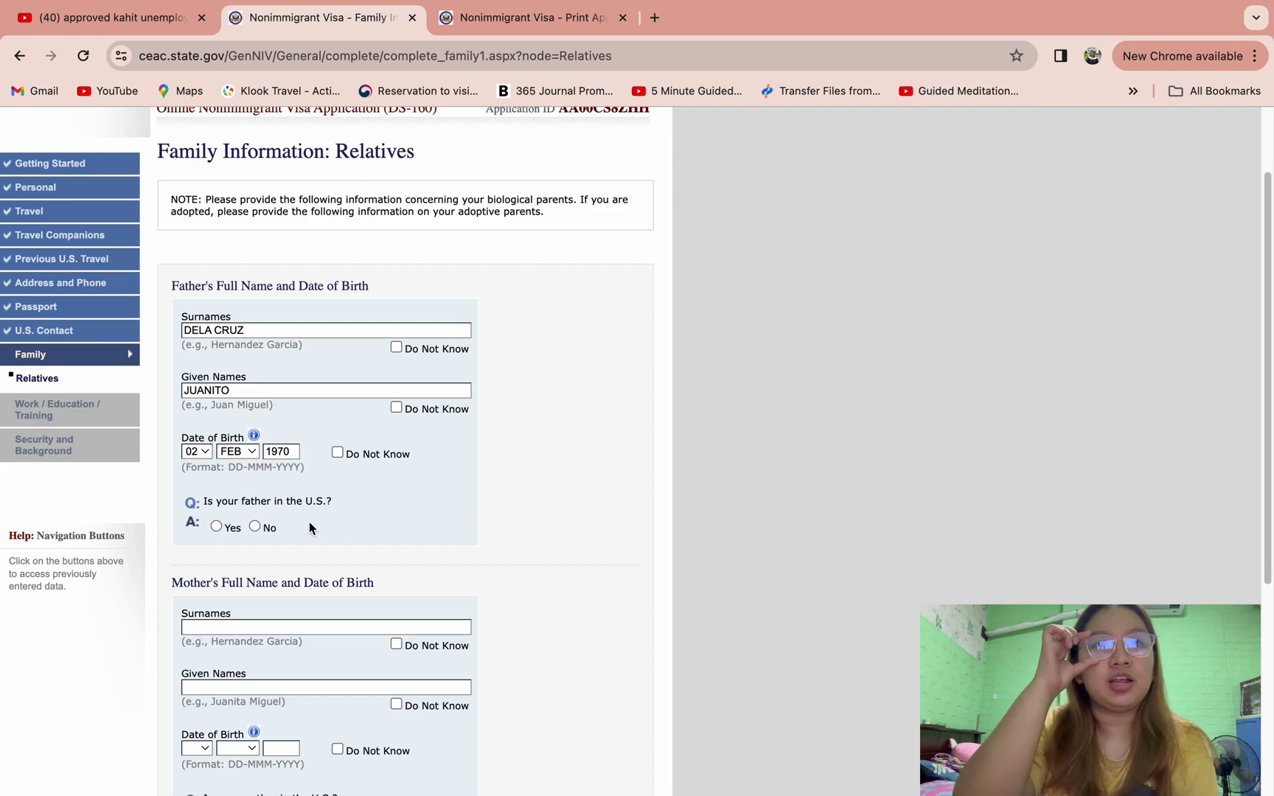
click(254, 527)
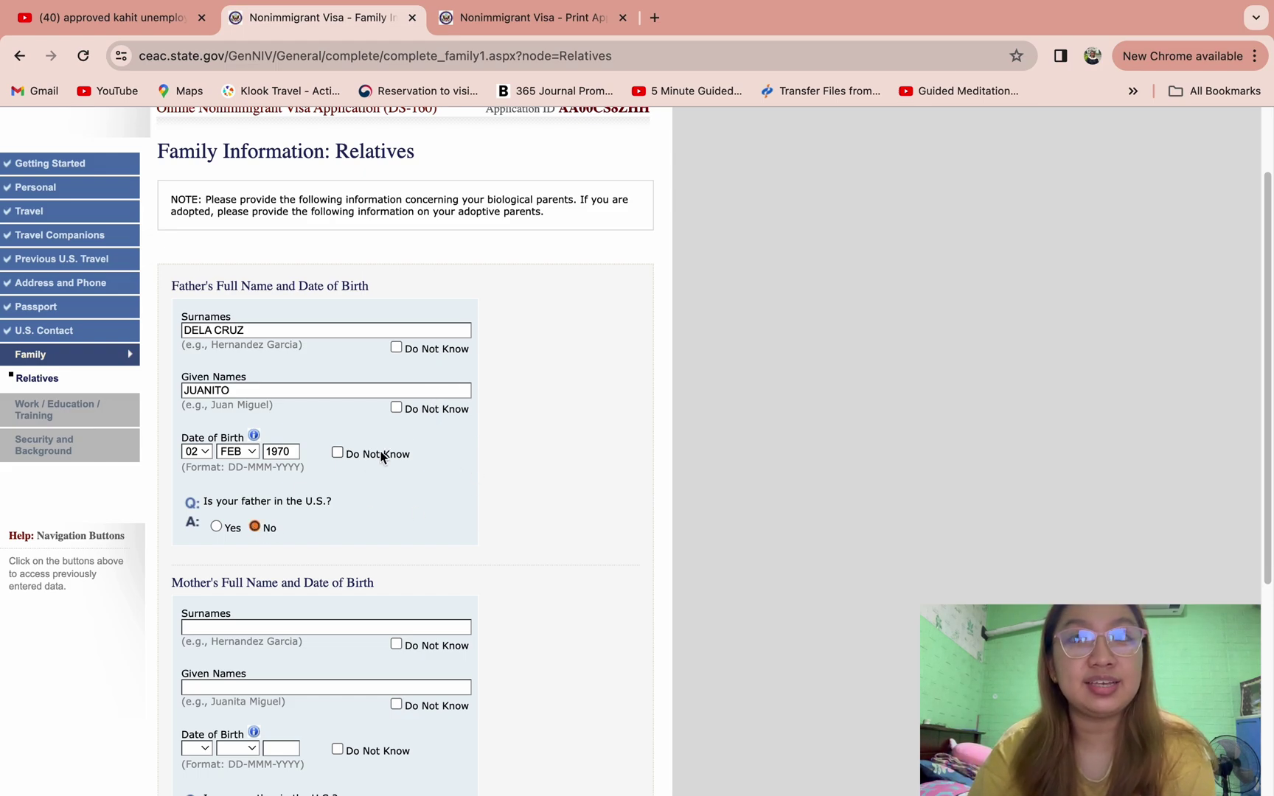
- Enter the mother's surname and given names
scroll(414, 499, down, 2)
click(397, 498)
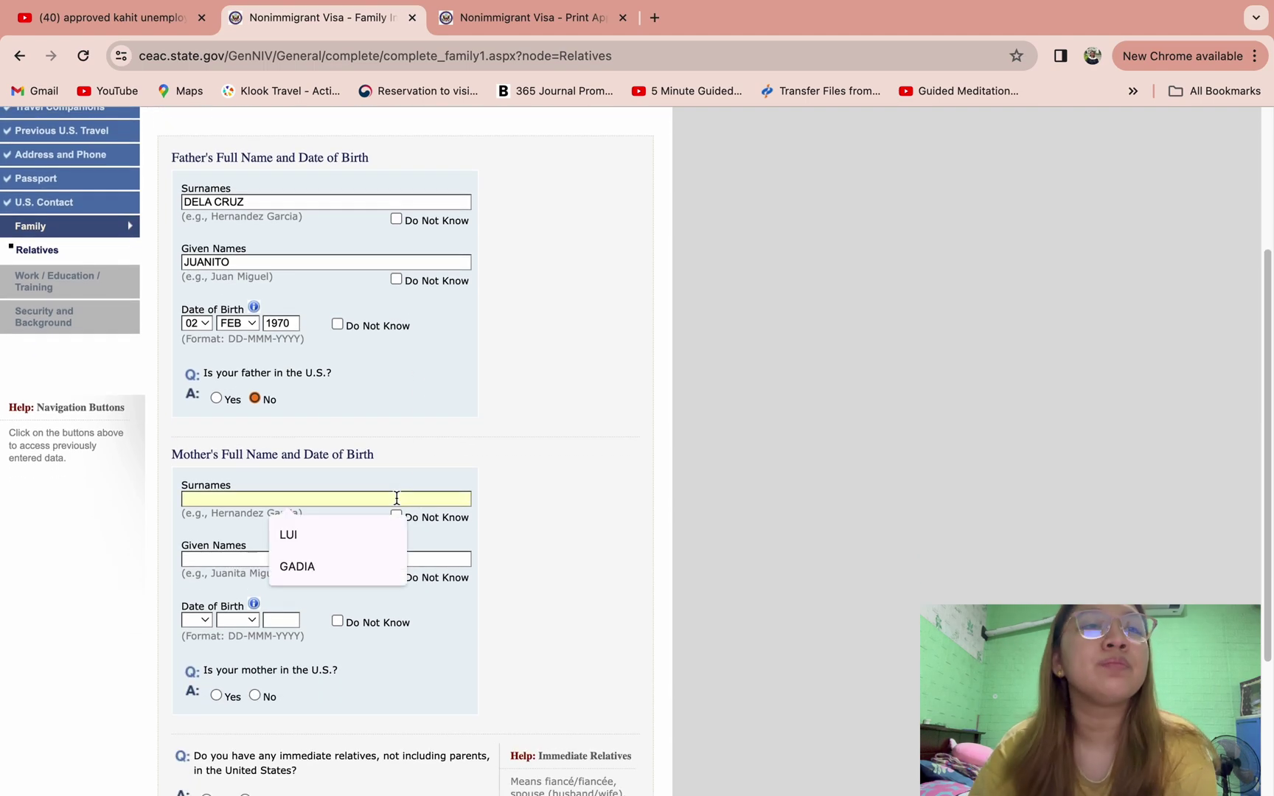
text(DELA CRUZ)
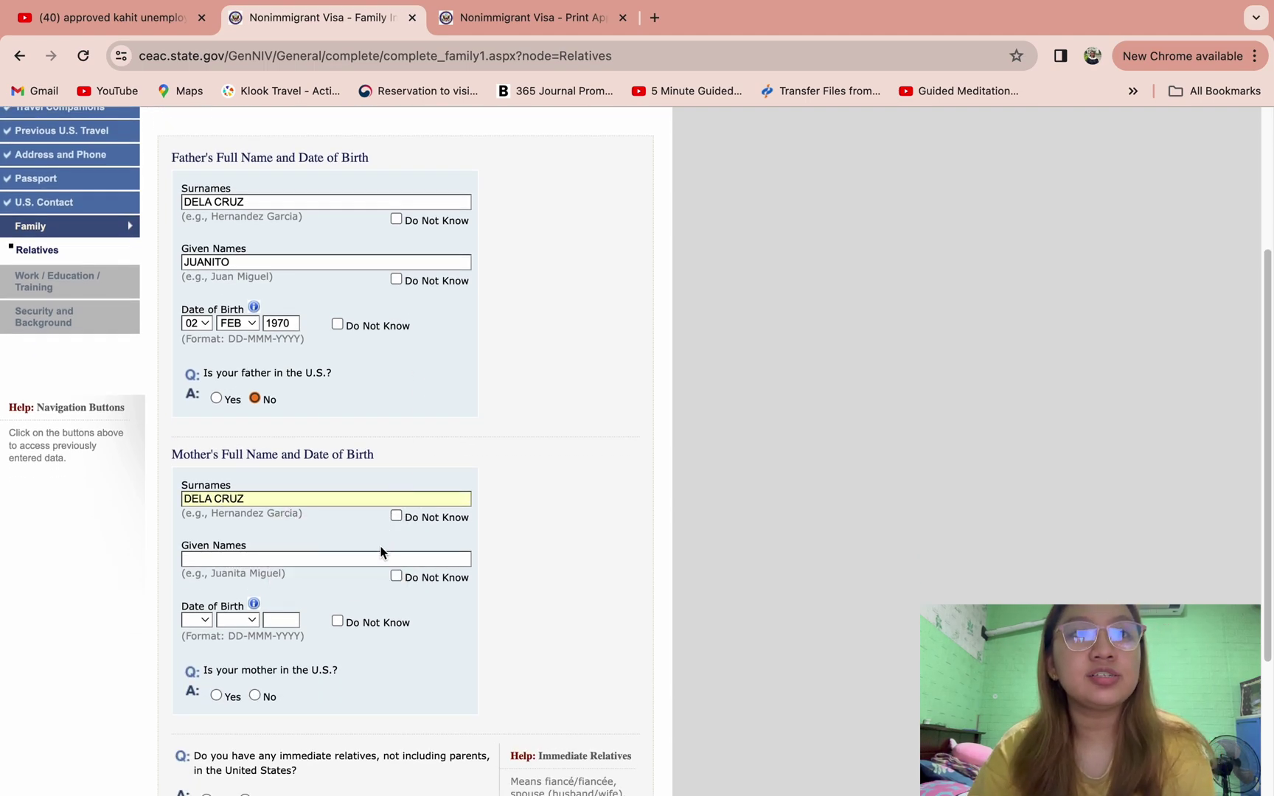
click(379, 560)
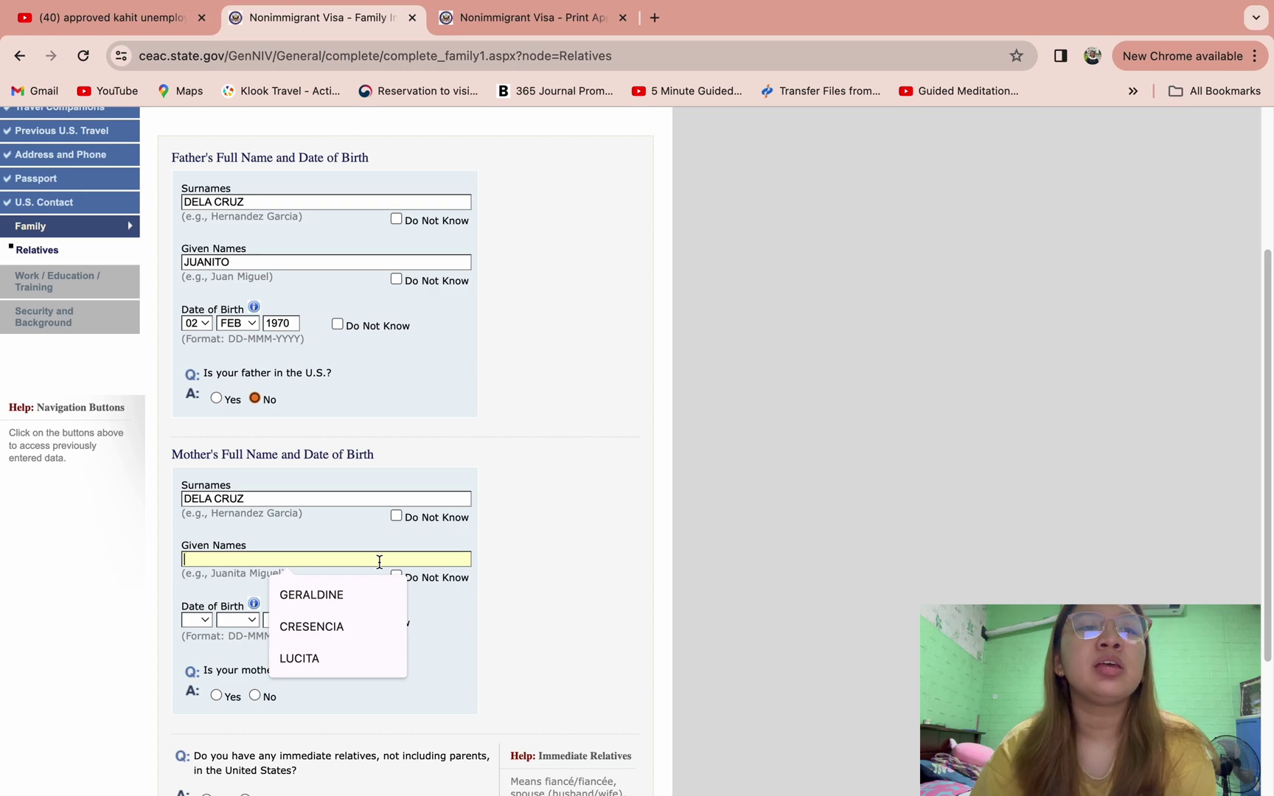
text(JANE)
click(537, 589)
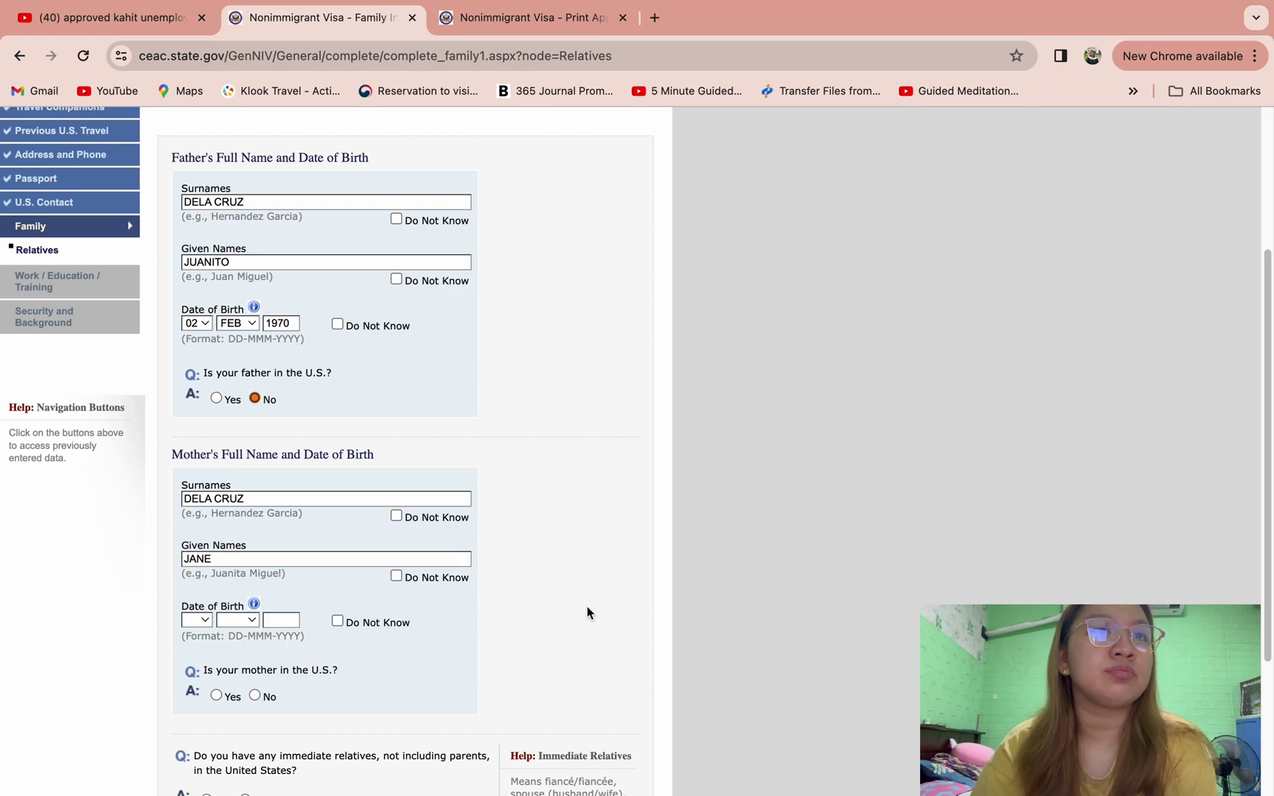
scroll(587, 613, down, 1)
click(198, 575)
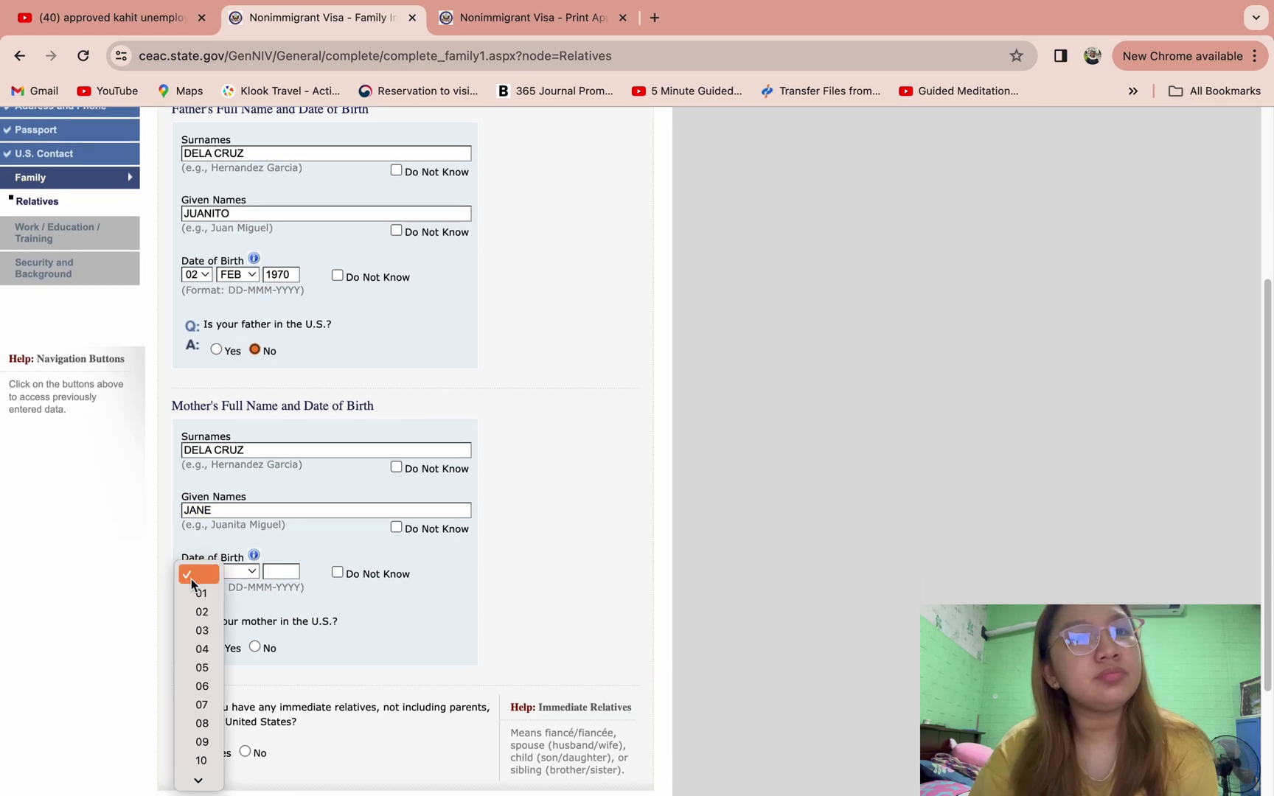
click(196, 635)
click(240, 569)
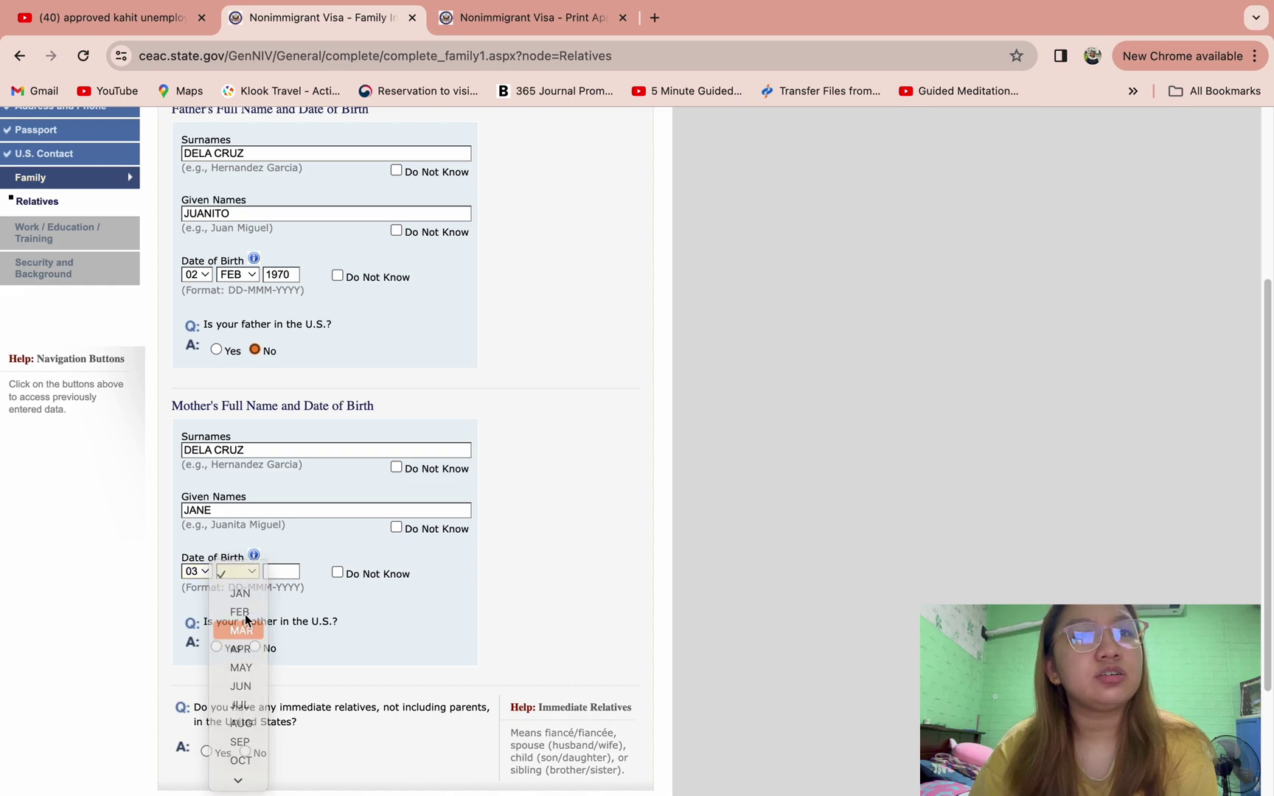
click(243, 631)
click(280, 567)
text(1972)
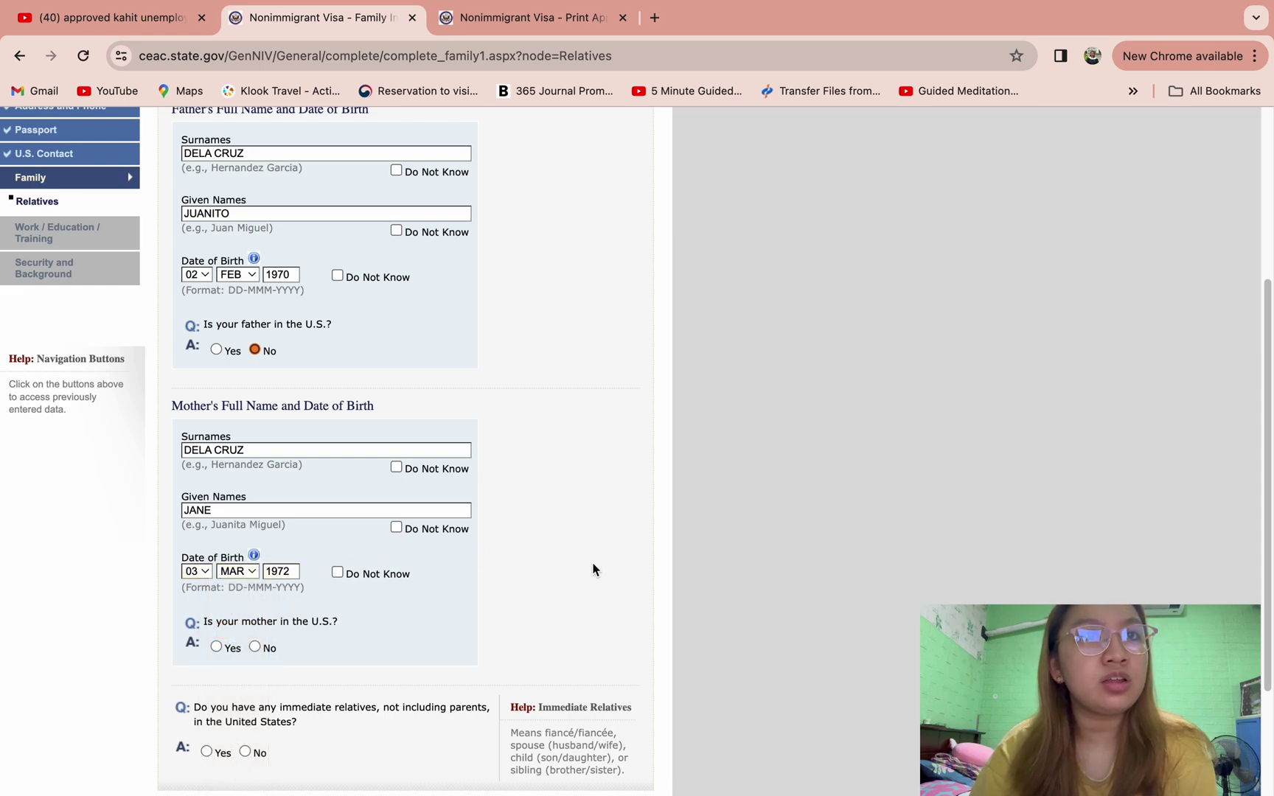
scroll(593, 569, down, 2)
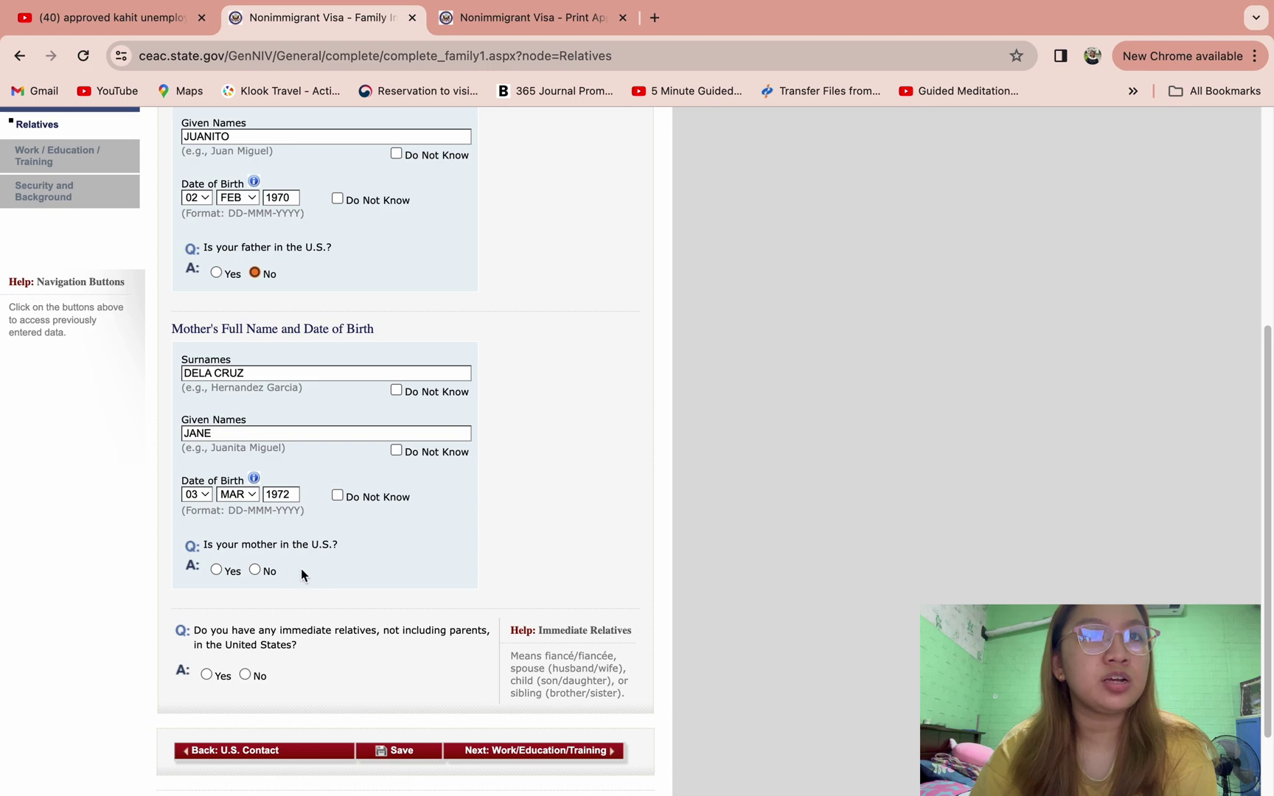
click(256, 570)
scroll(545, 547, down, 2)
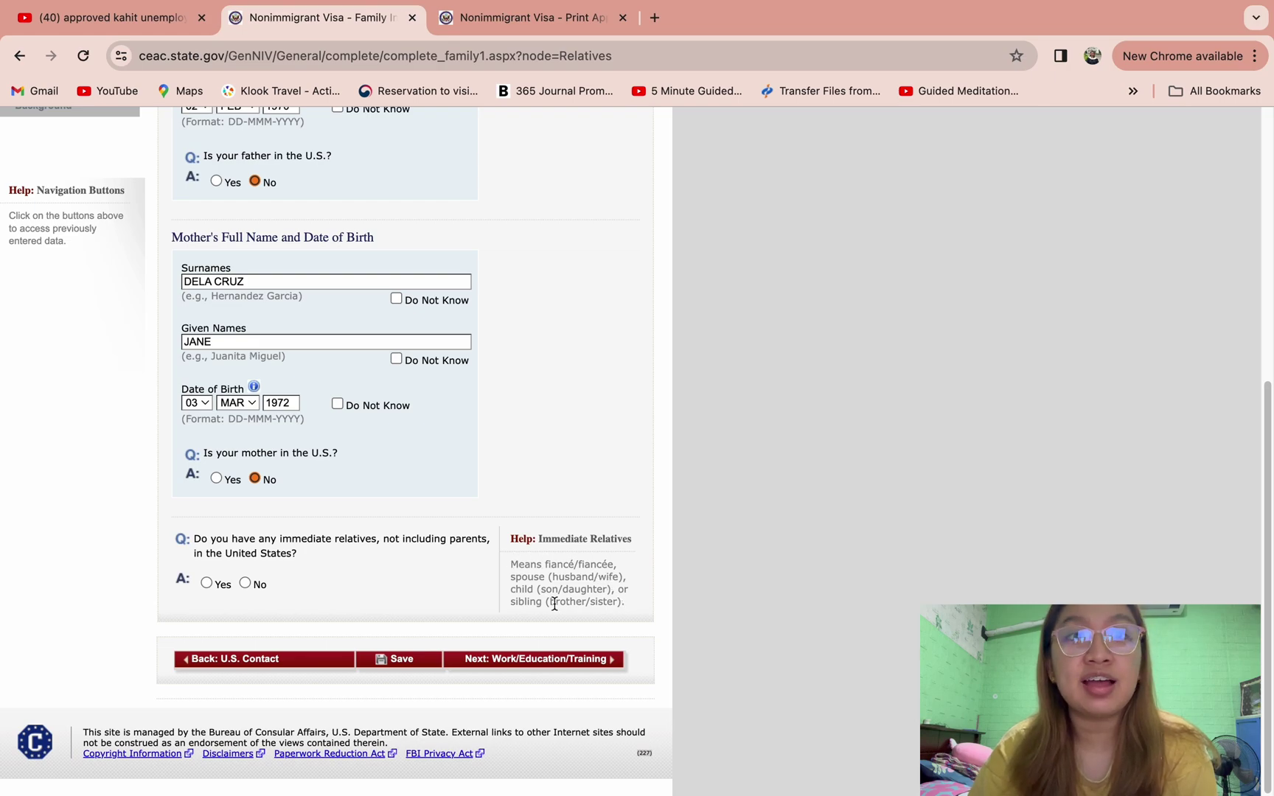
- Answer No to immediate relatives and Yes to other relatives in the U.S., then go to Present Work/Education/Training
drag(555, 603, 498, 569)
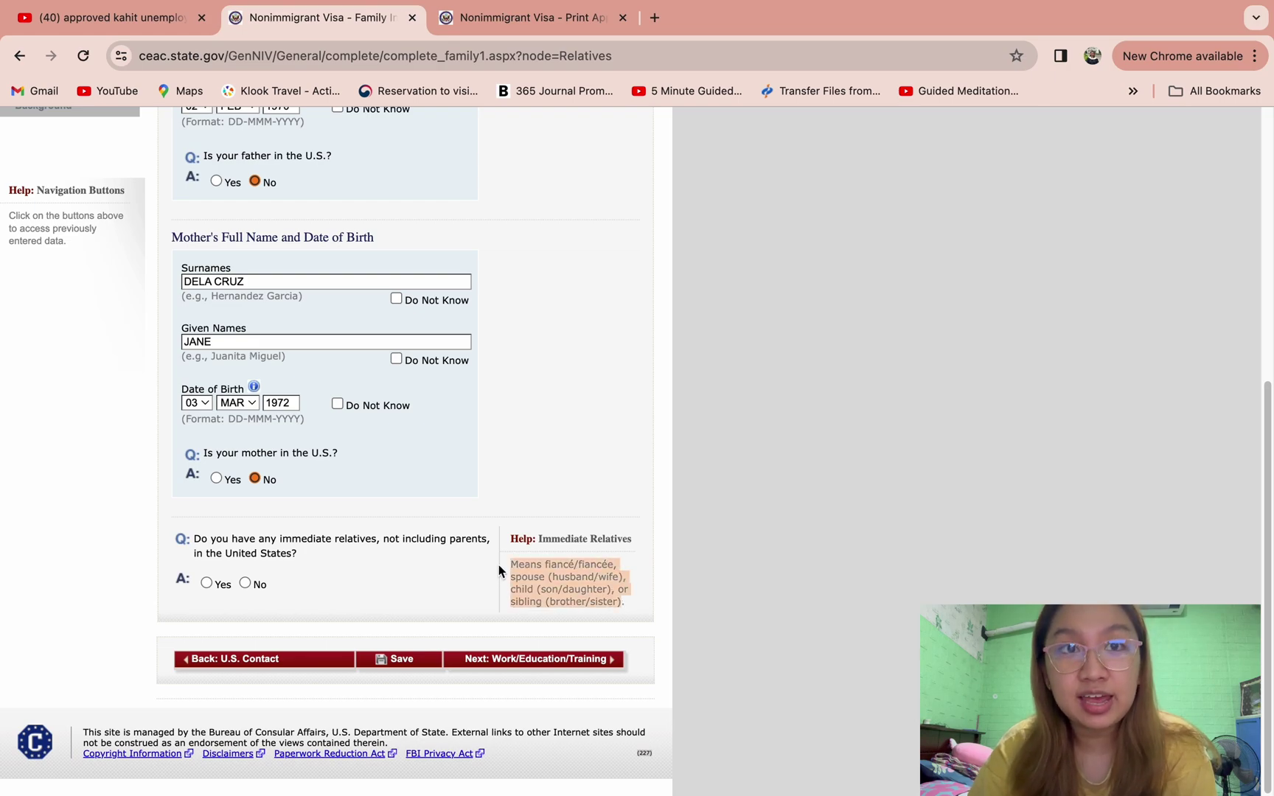
click(457, 589)
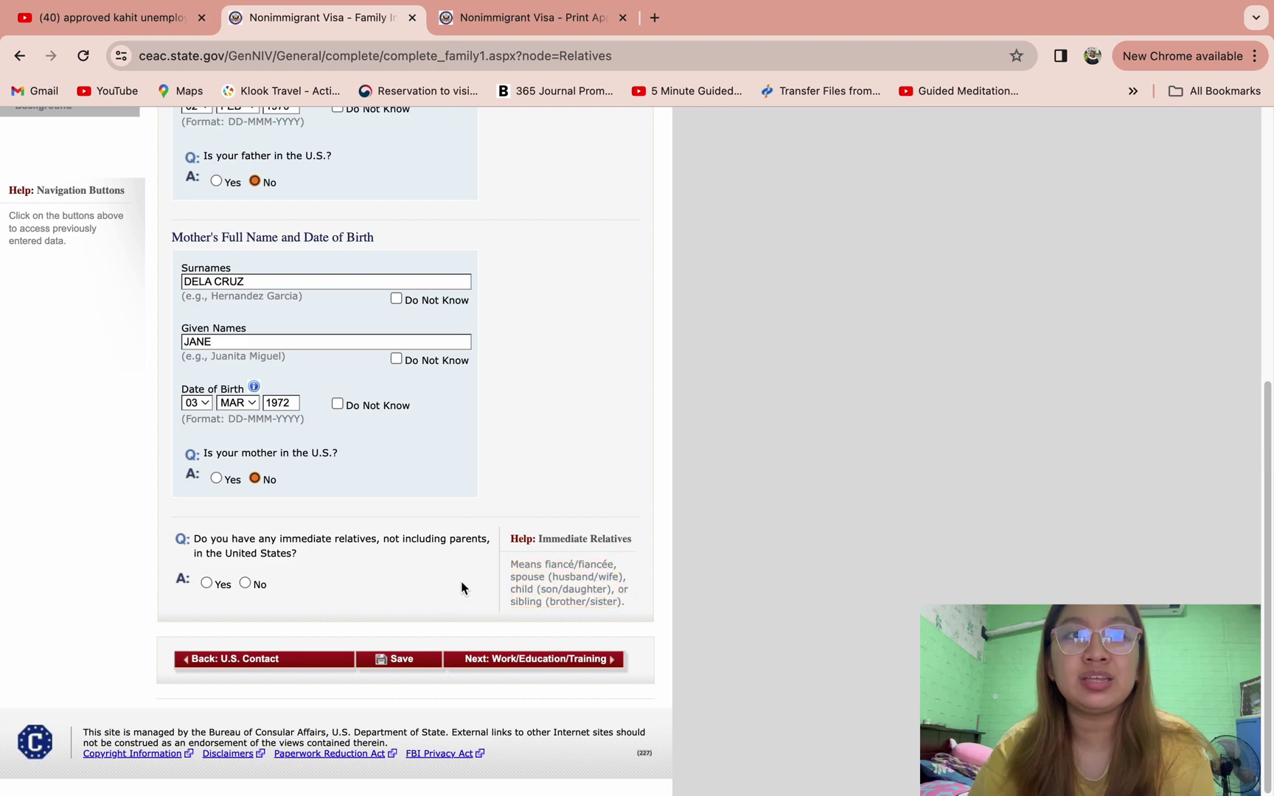
click(250, 583)
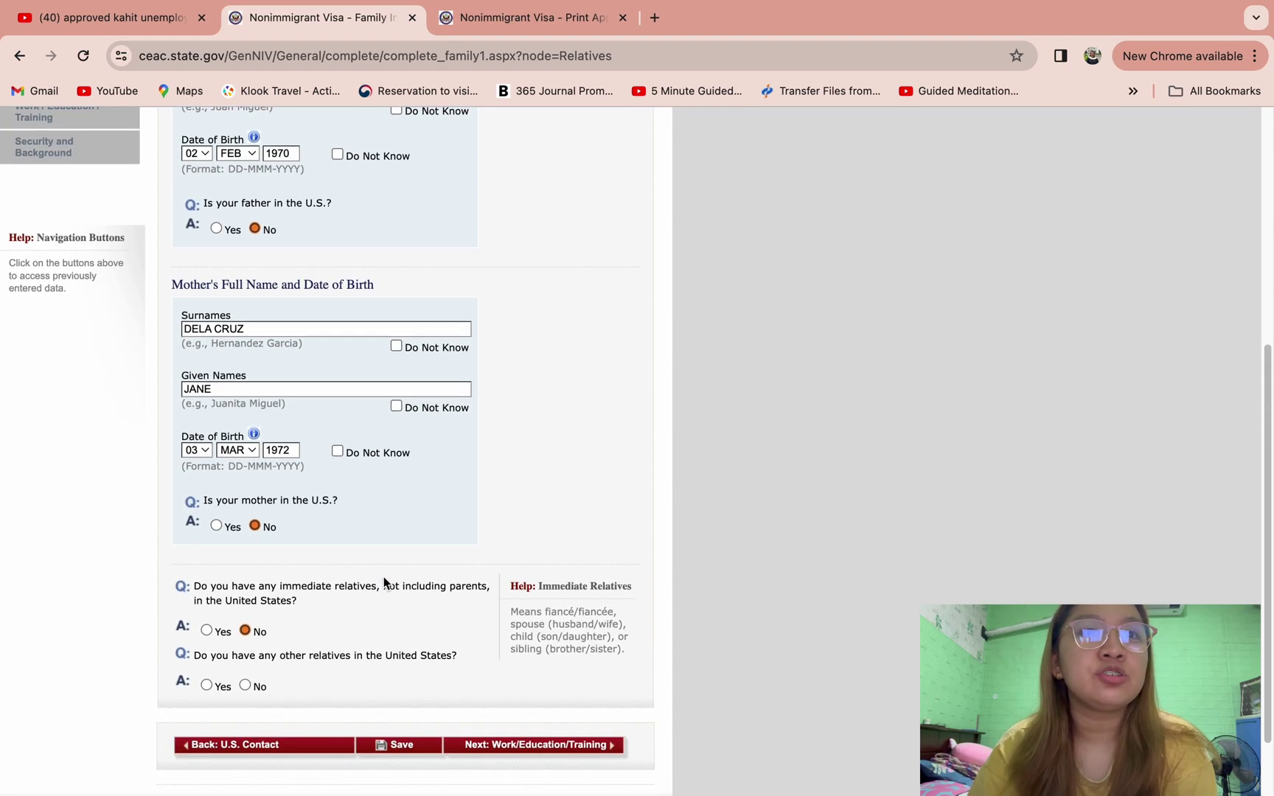
scroll(384, 576, down, 2)
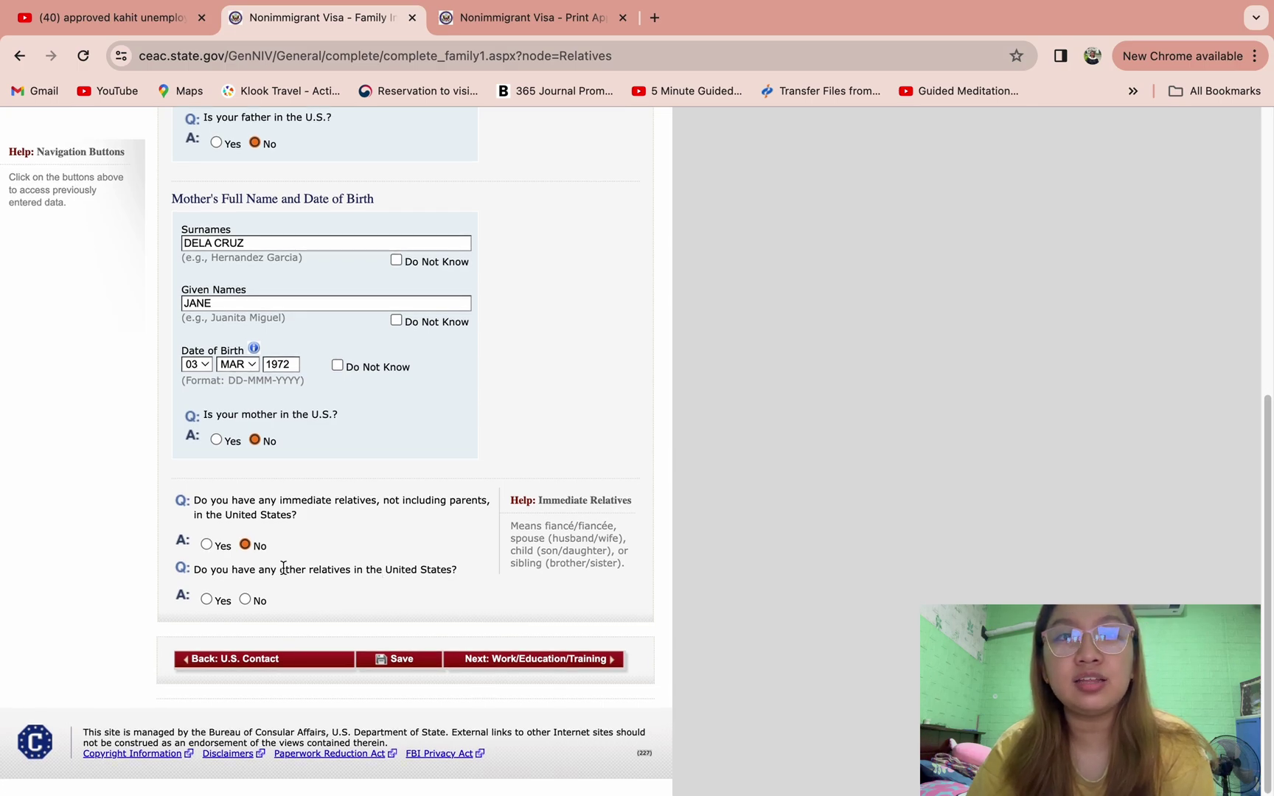
click(210, 598)
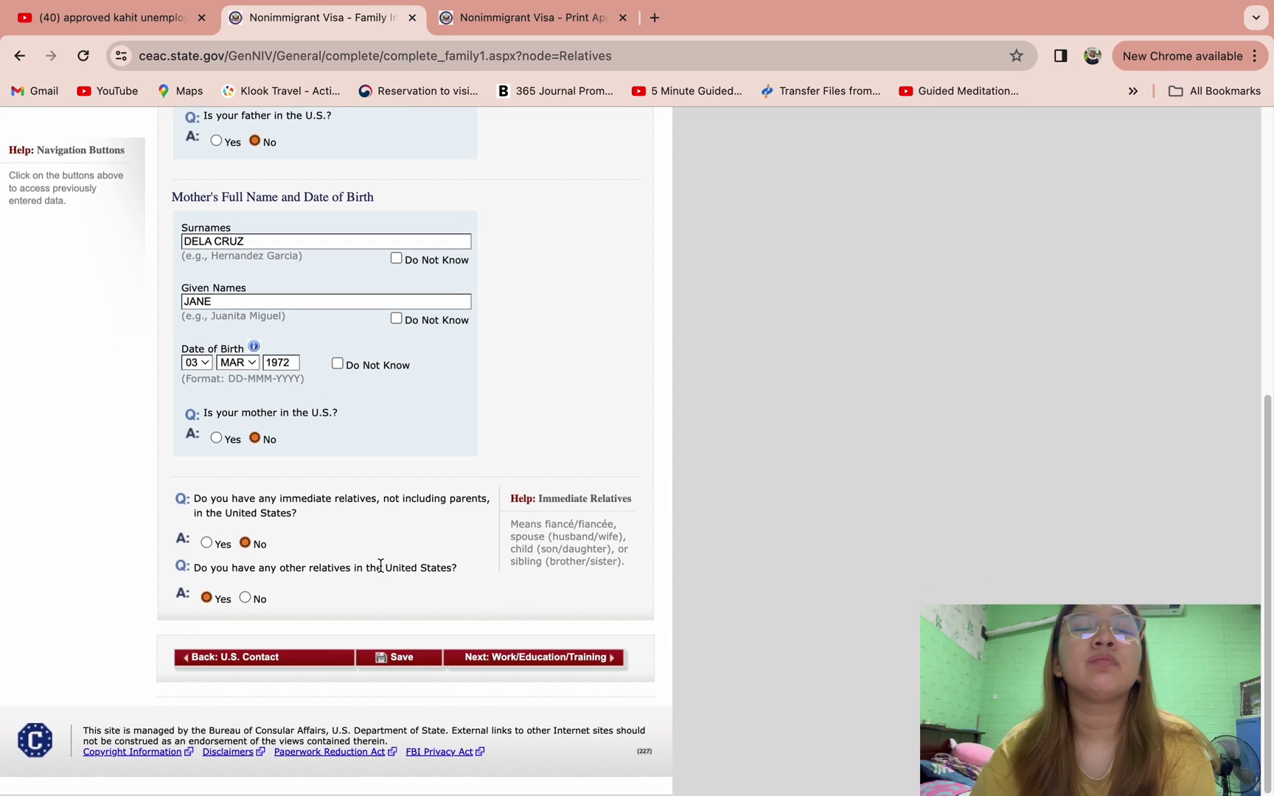
click(504, 665)
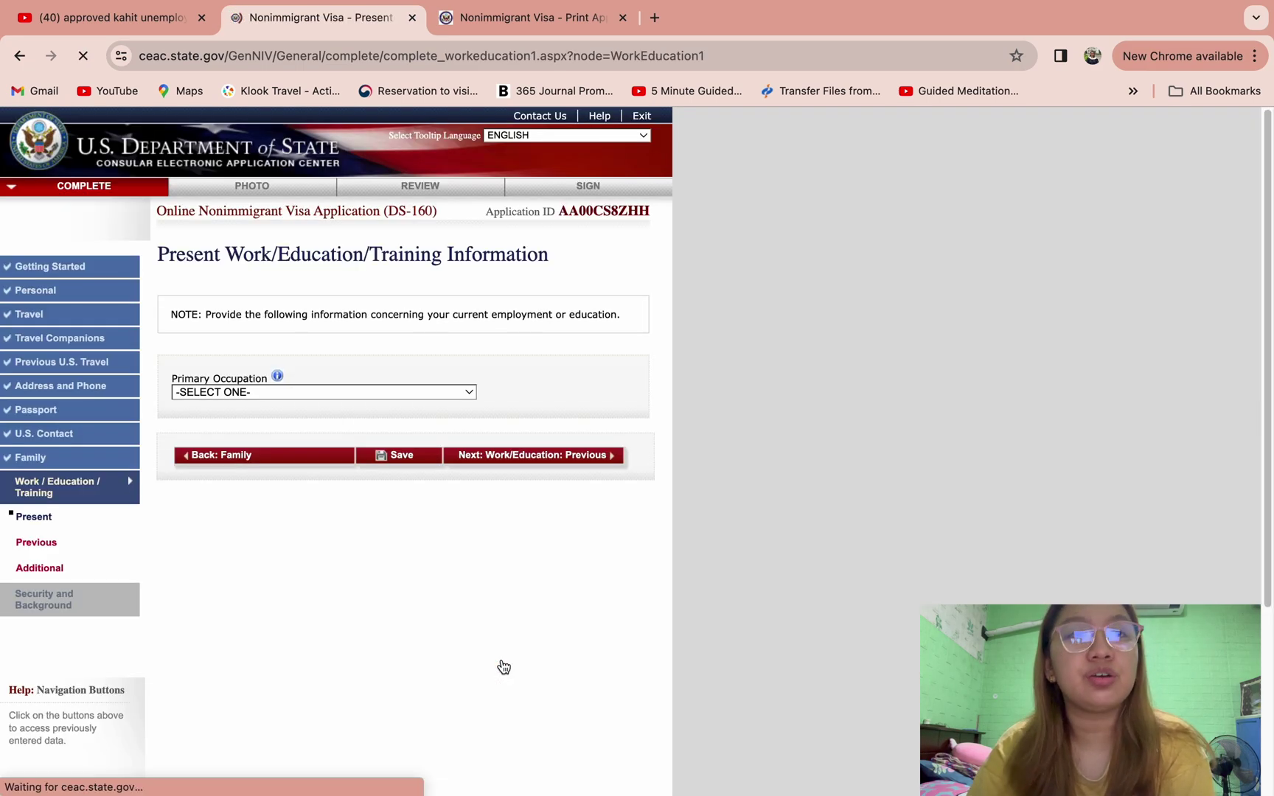
- Set Primary Occupation to GOVERNMENT and enter BUREAU OF INTERNAL REVENUE as the present employer
click(438, 394)
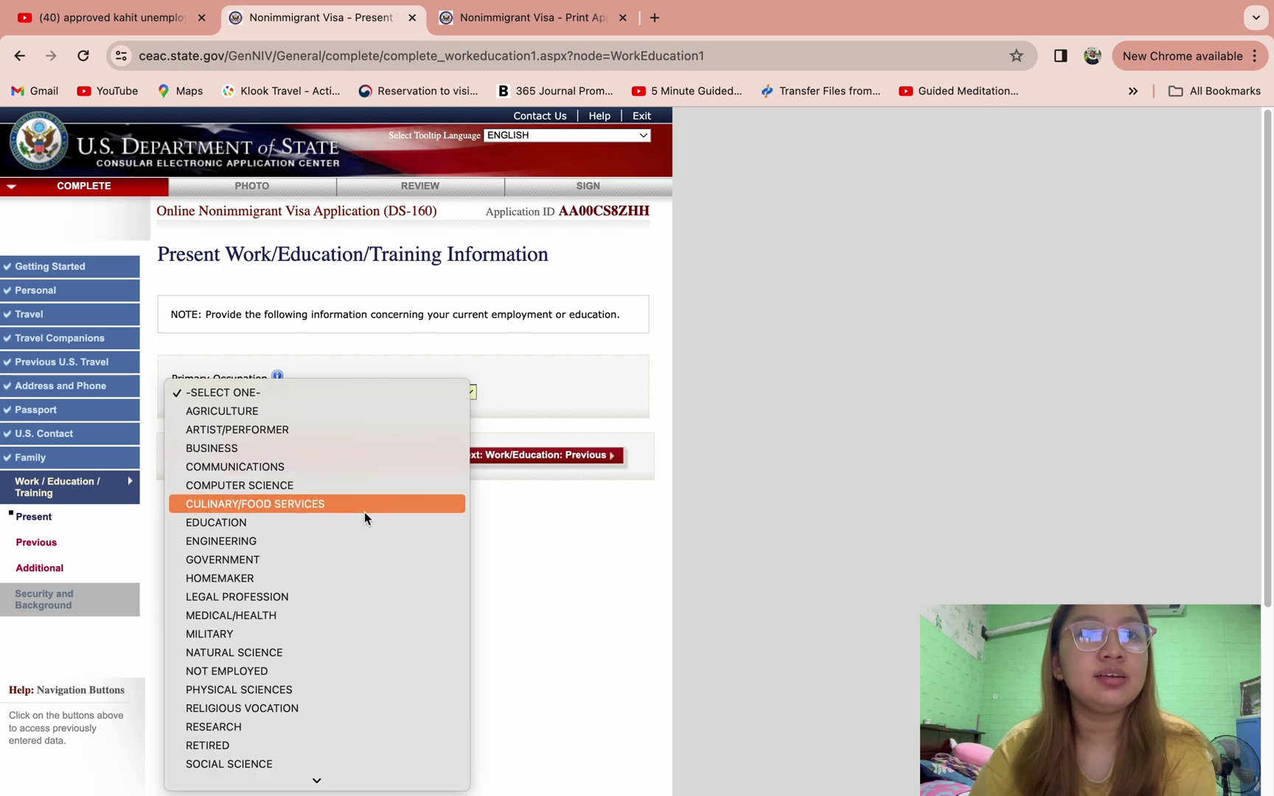
click(348, 555)
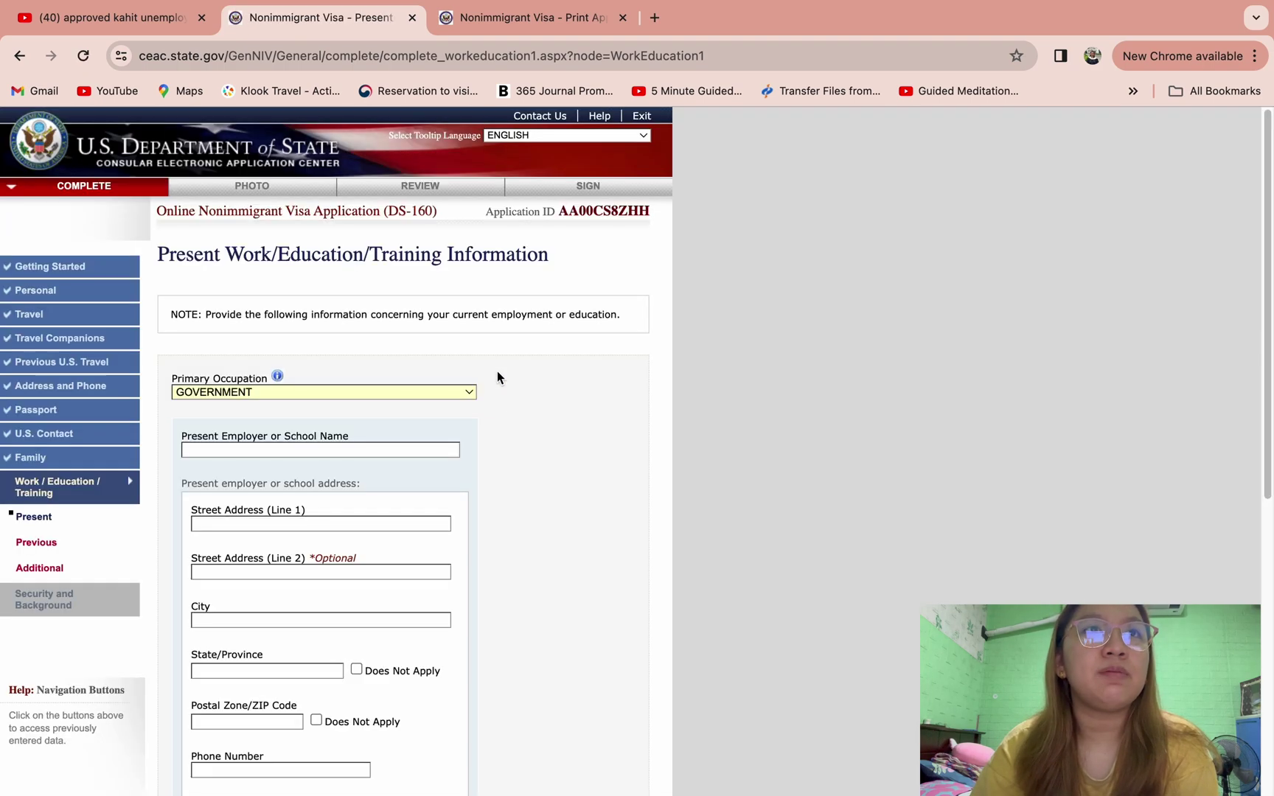
click(424, 400)
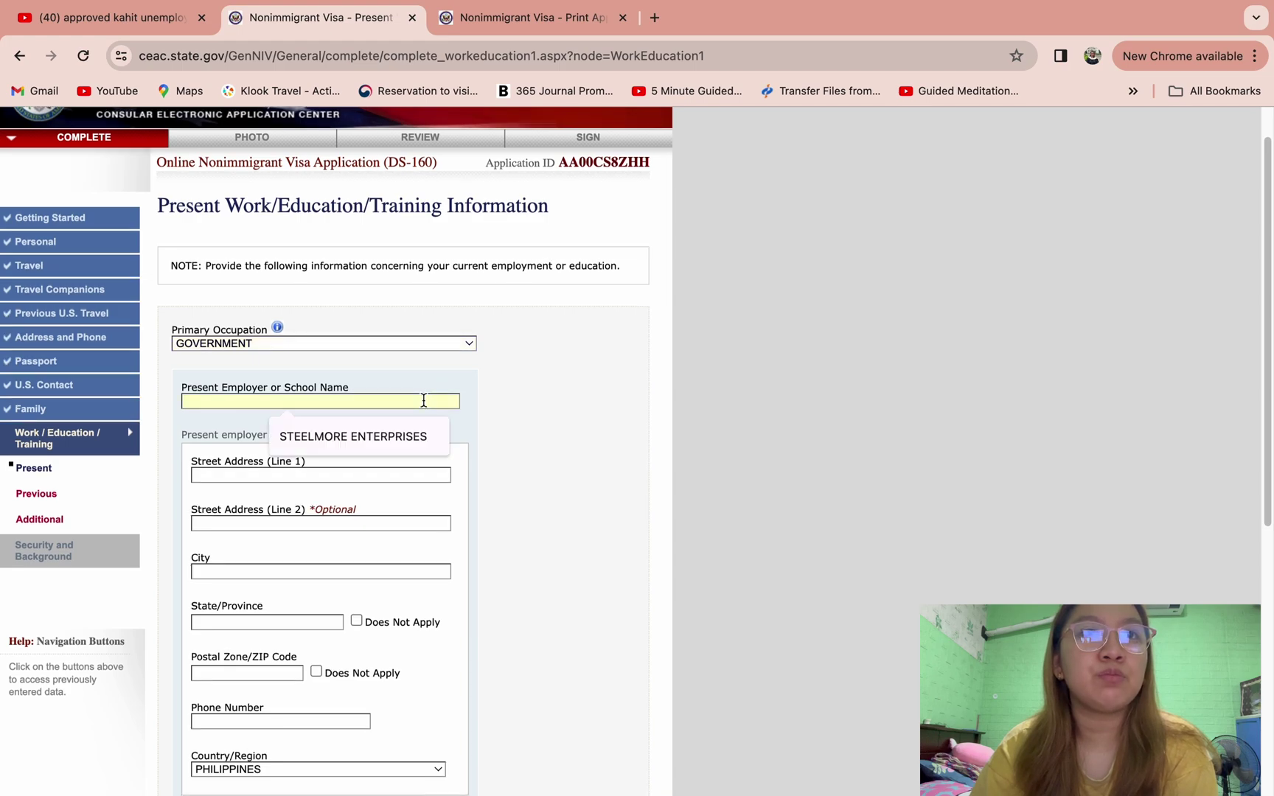
text(BUREAU OF )
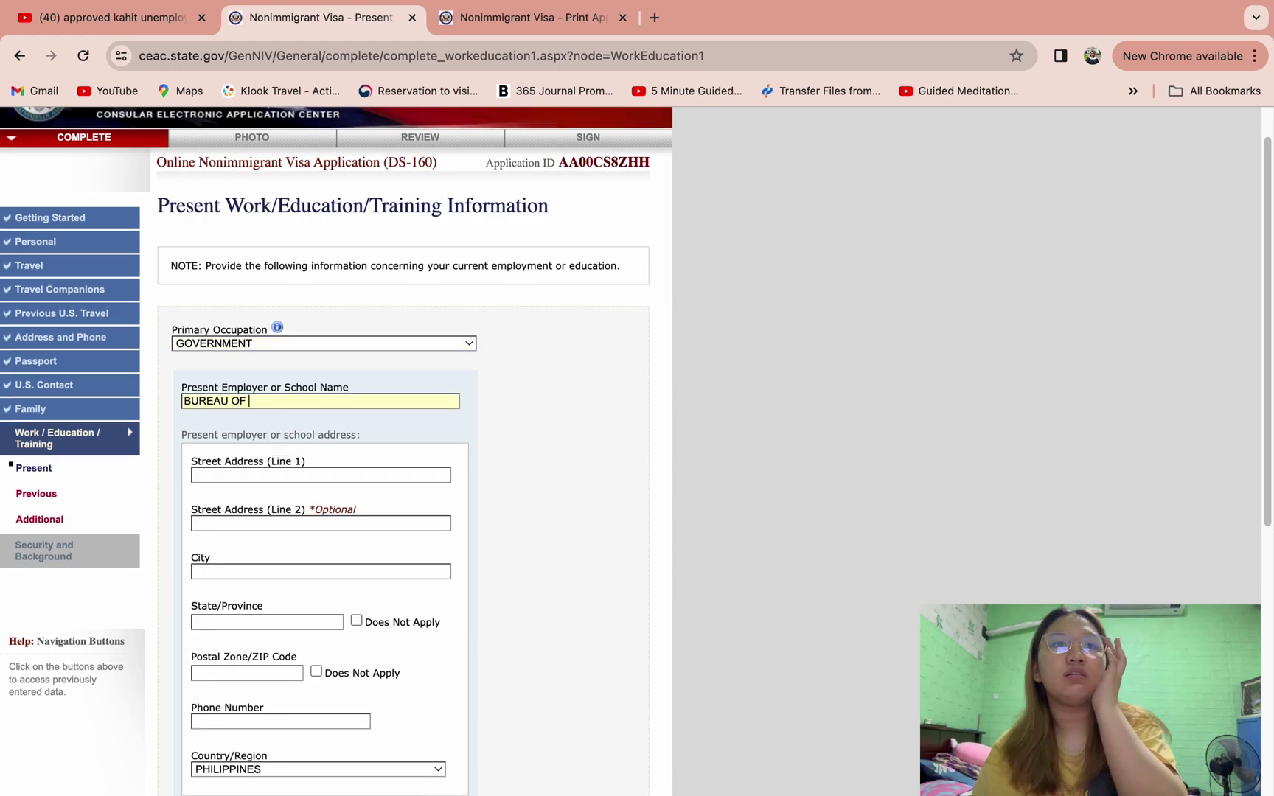
text(INTERNAL REVENUW)
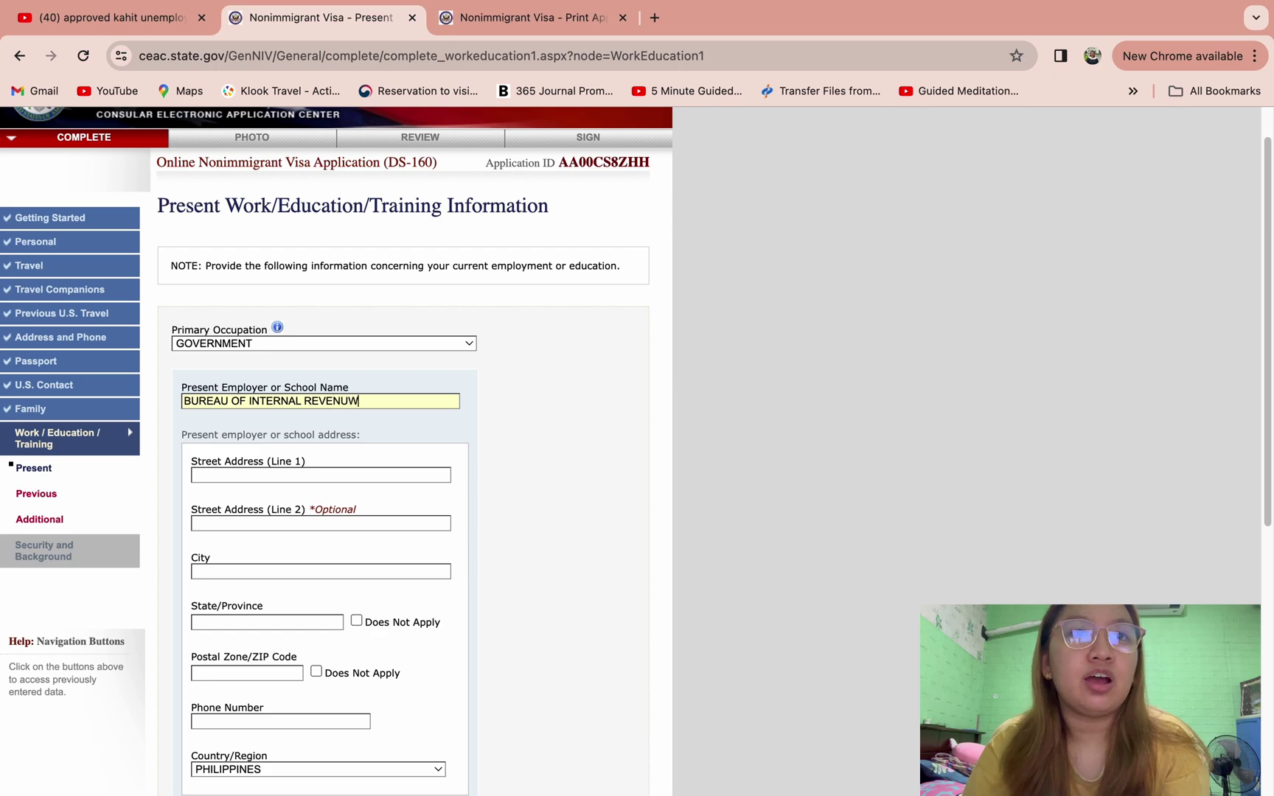
- Enter both lines of the employer's street address
scroll(504, 424, down, 3)
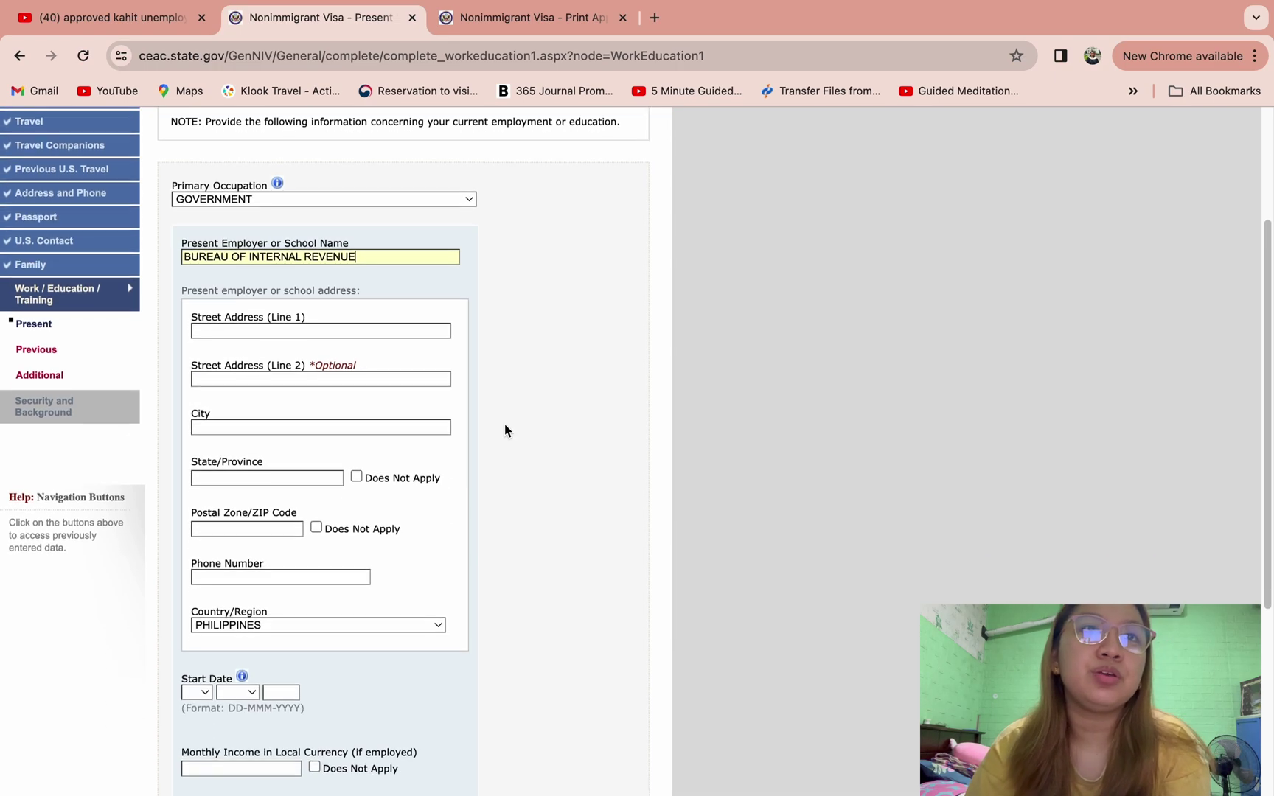
click(336, 331)
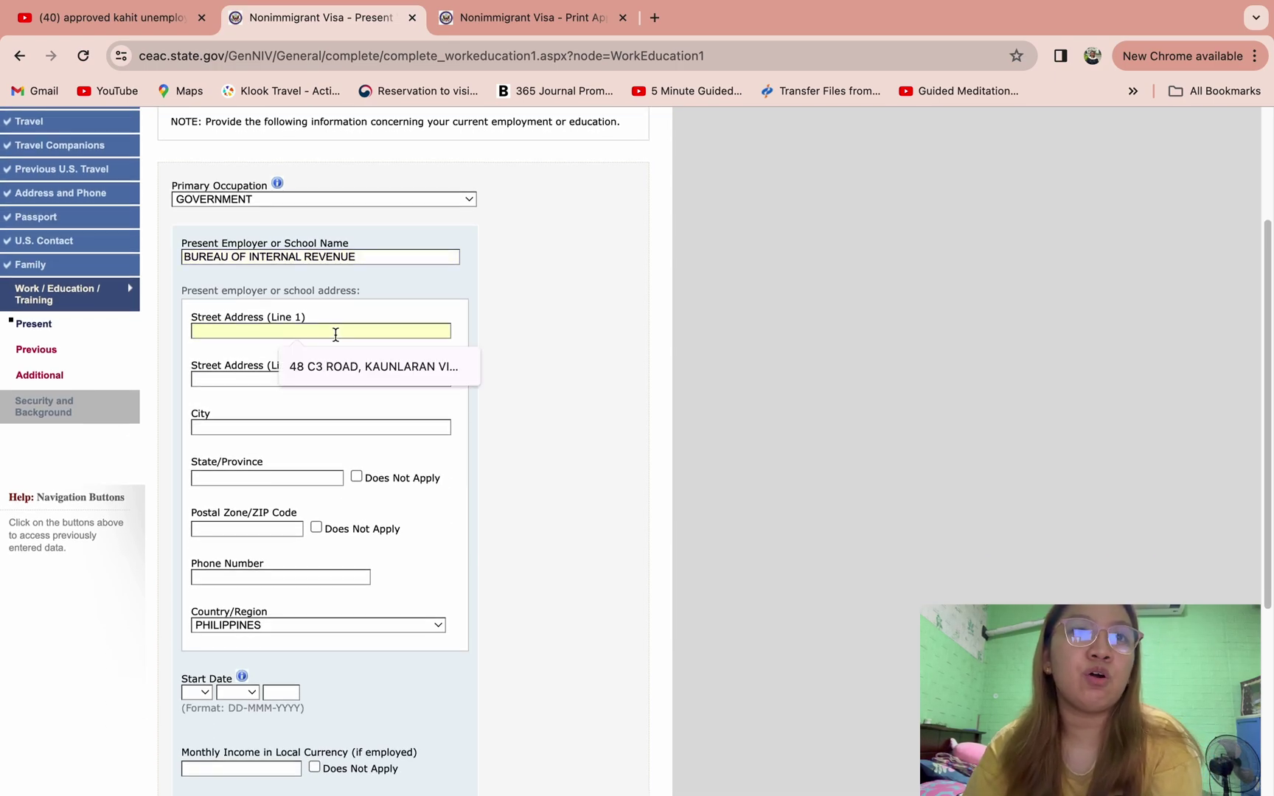
text(002)
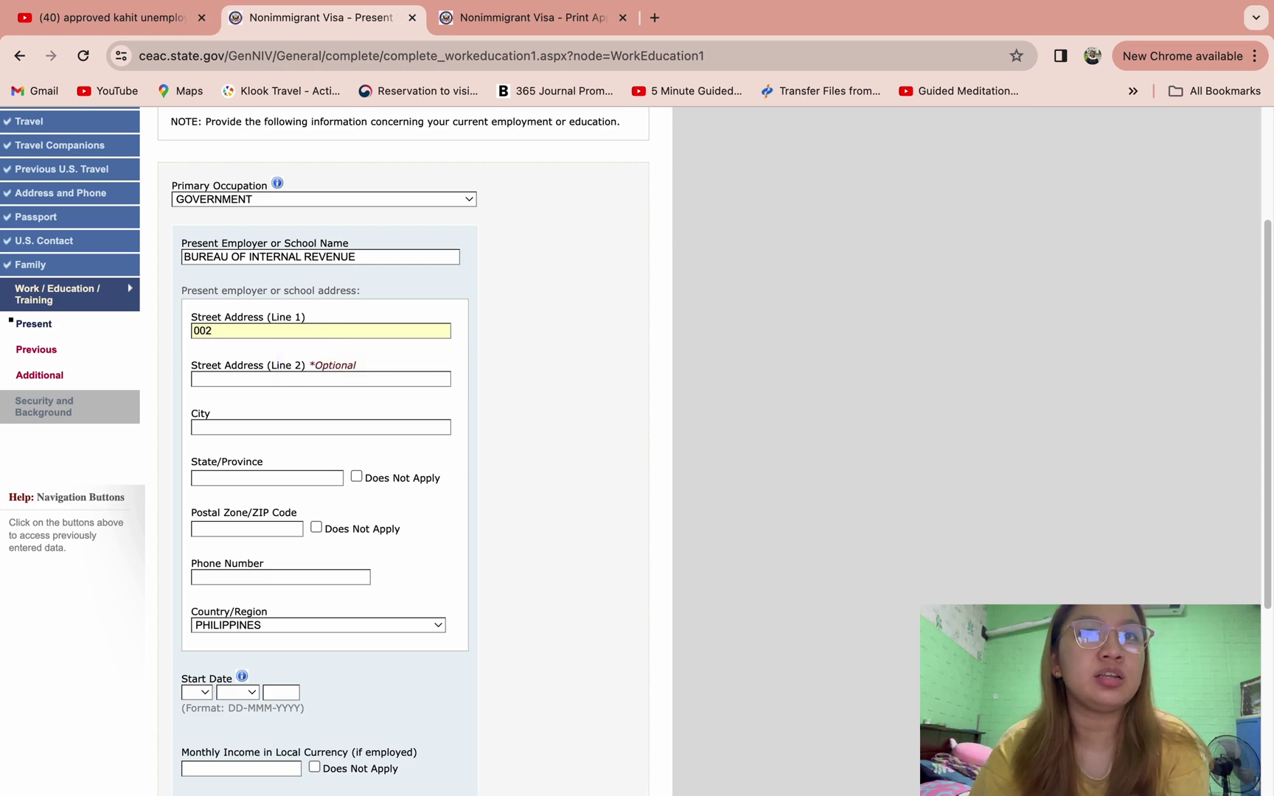
text( ABC ROAD)
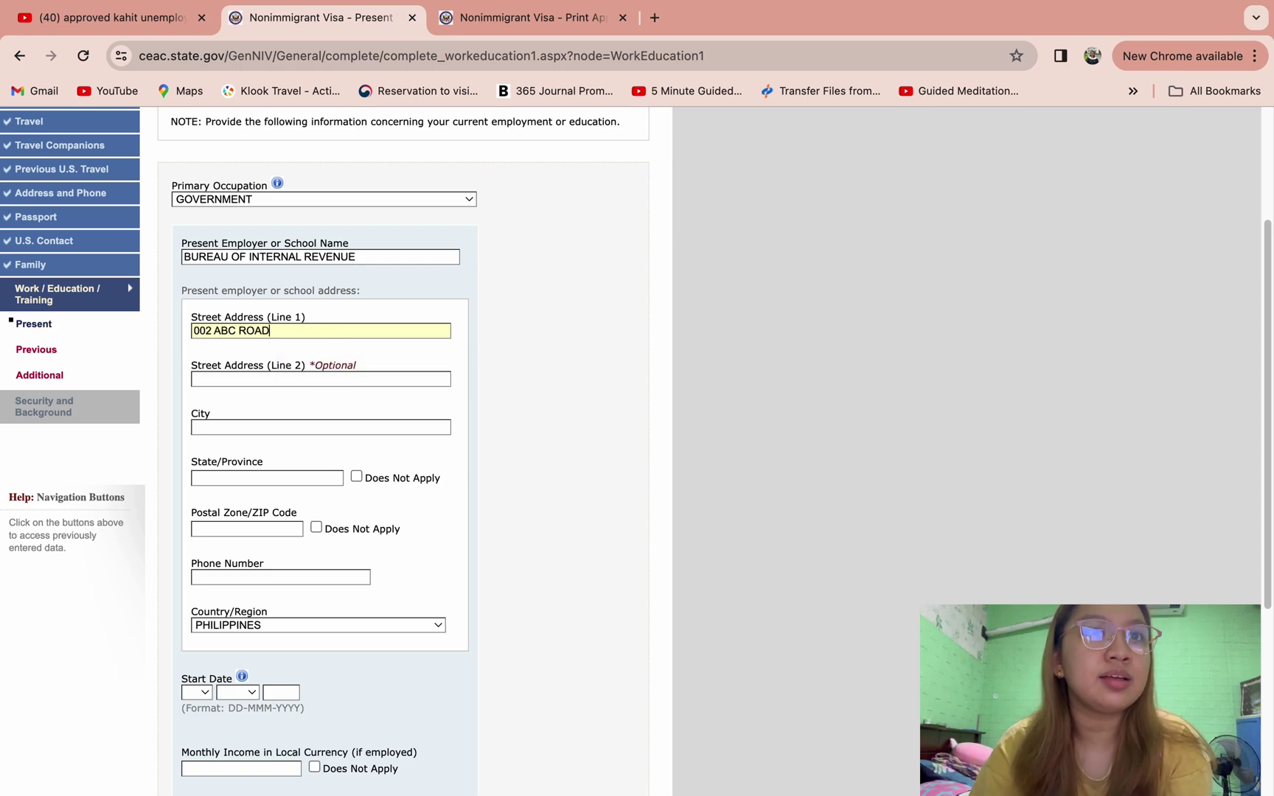
click(315, 378)
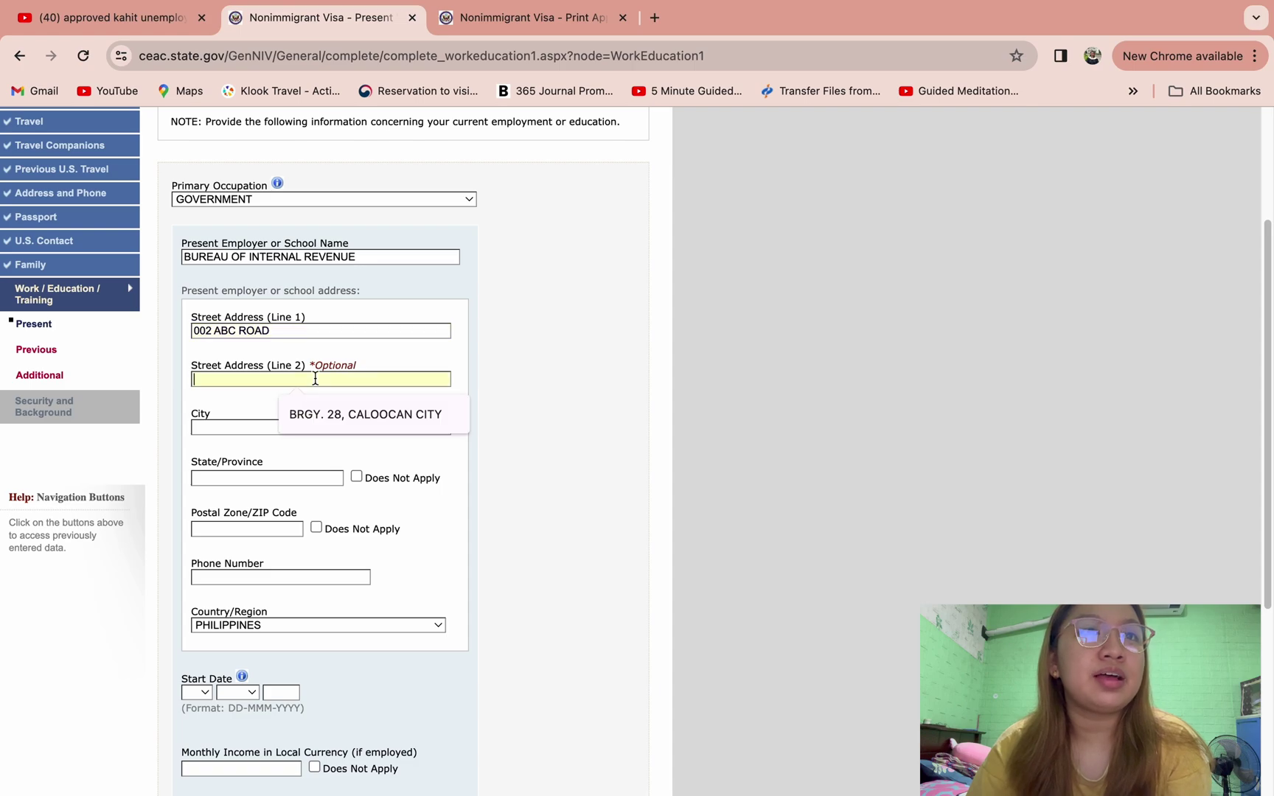
text(HIGHWAY)
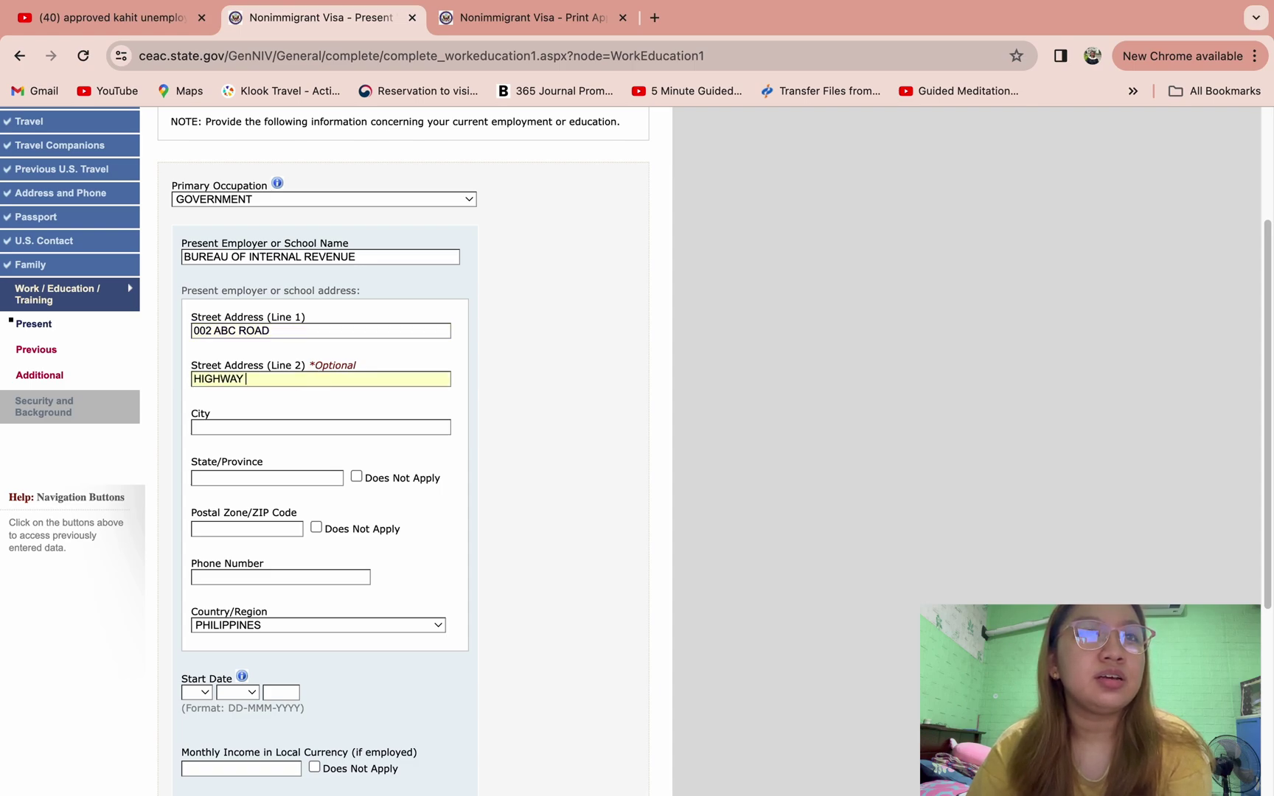
text( STREET)
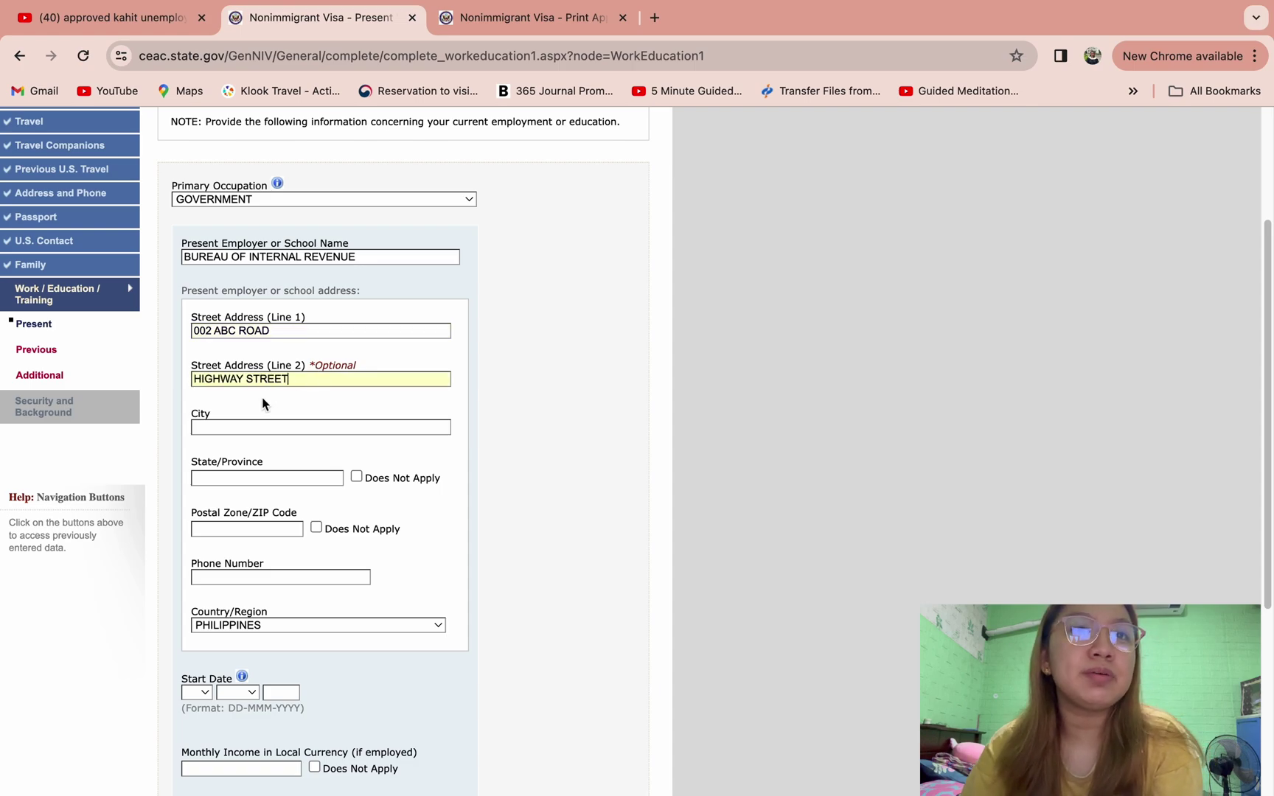
- Fill in the employer's city, state/province and postal code, and type its phone number
click(274, 427)
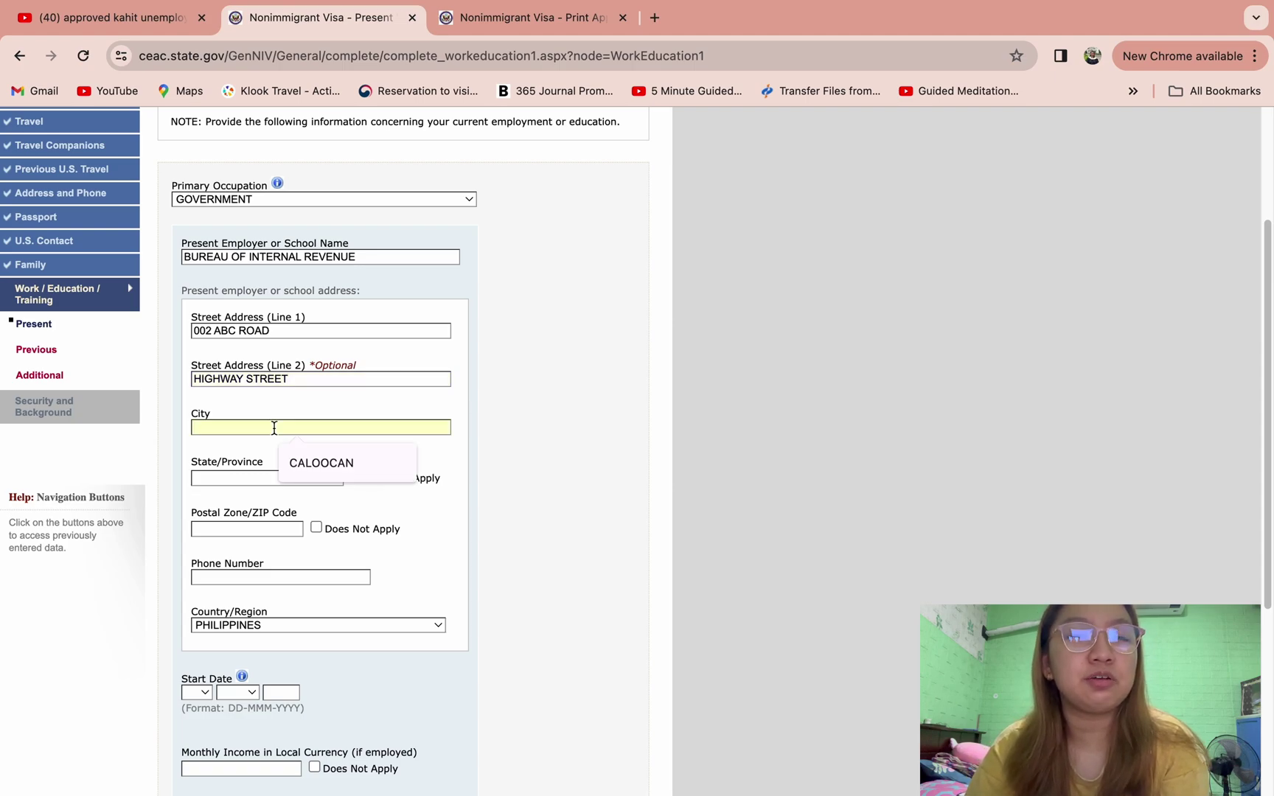
text(MANILA)
click(268, 478)
text(ME)
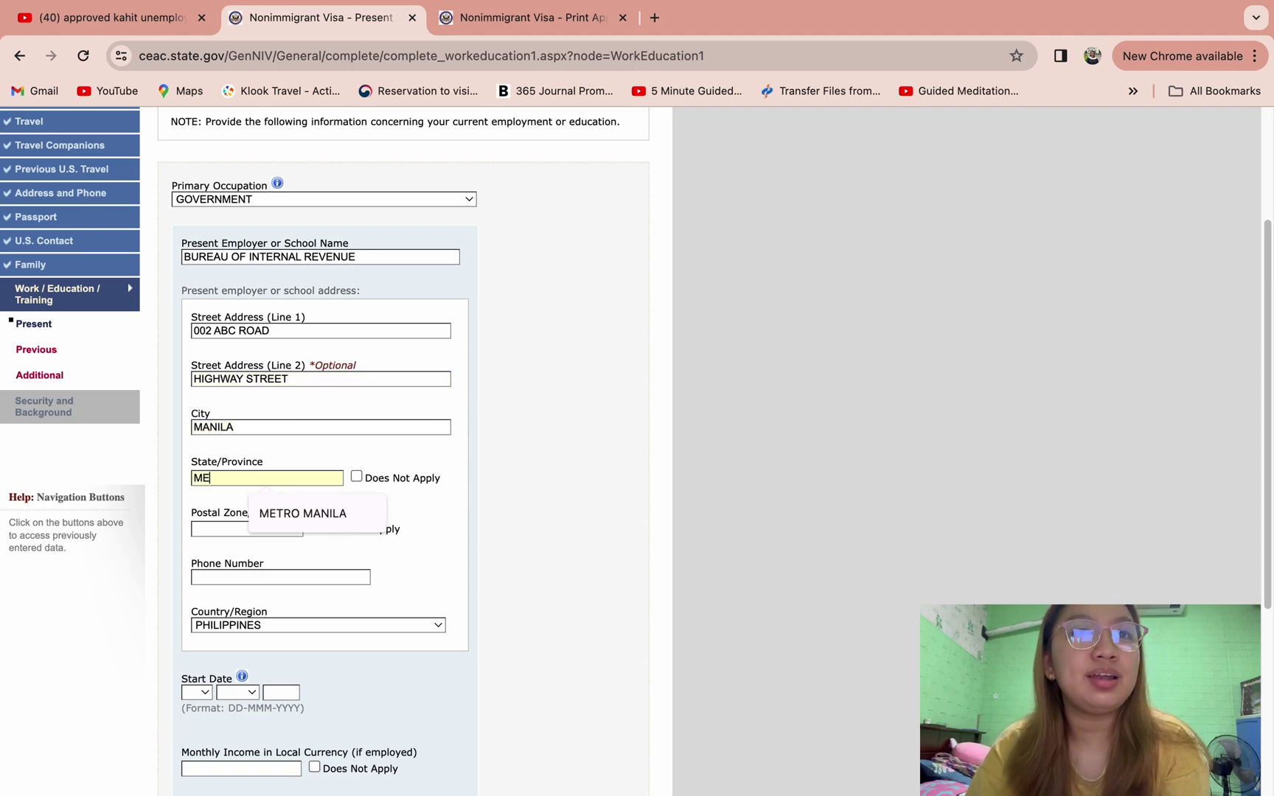
text(TRO MANILA)
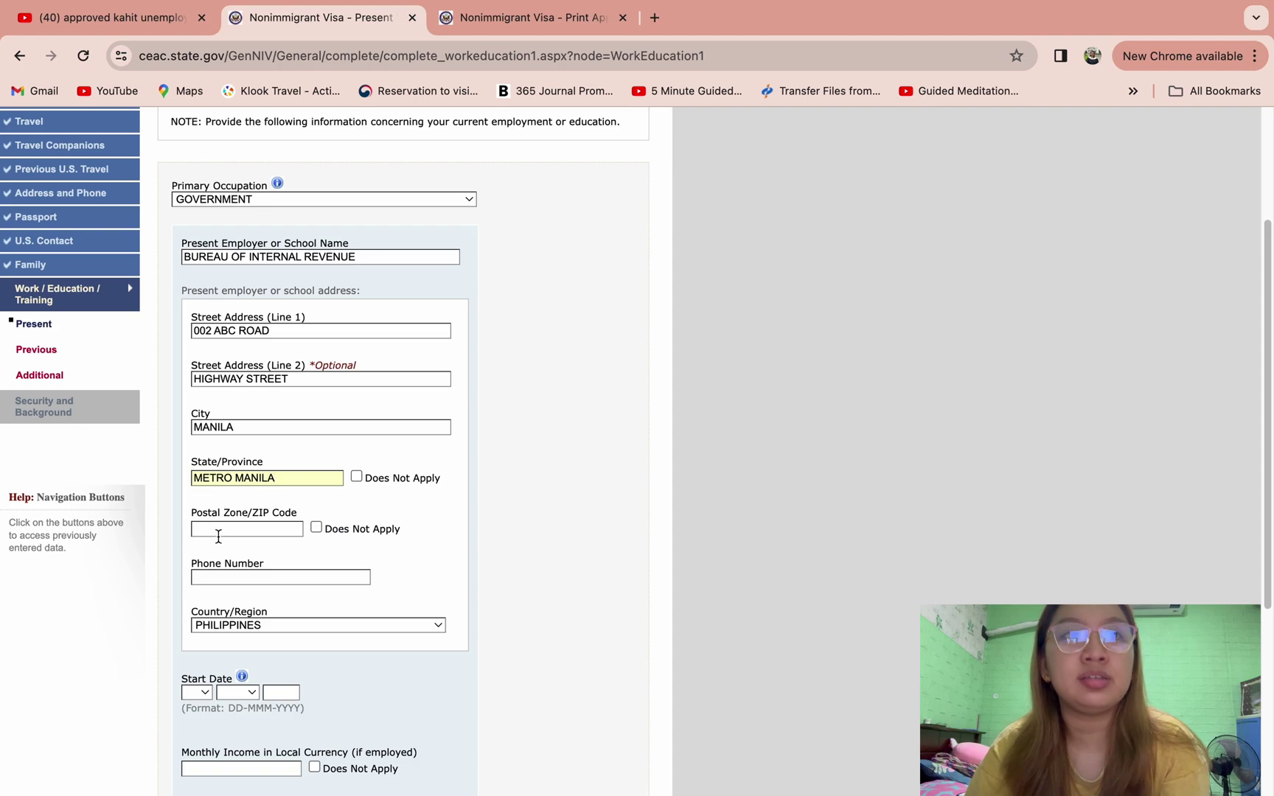
click(218, 529)
text(1202)
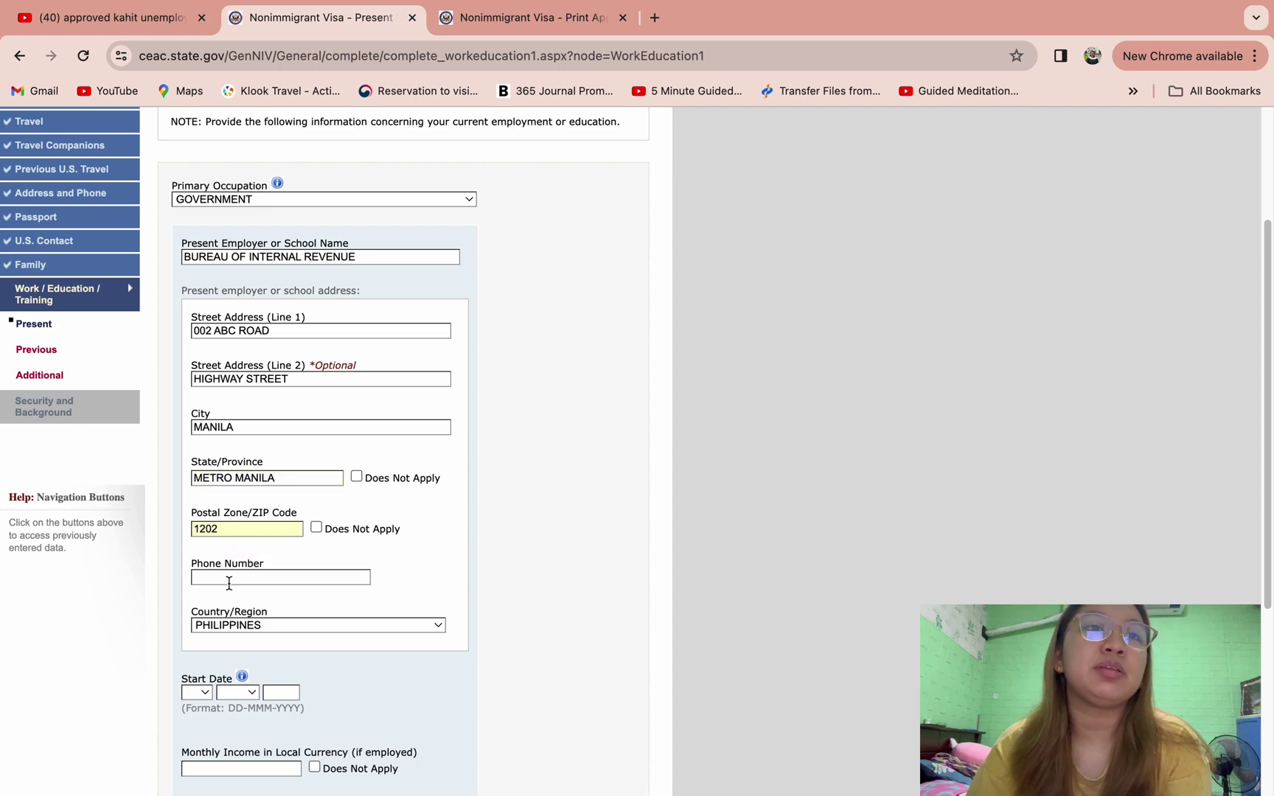
click(230, 577)
text(09123)
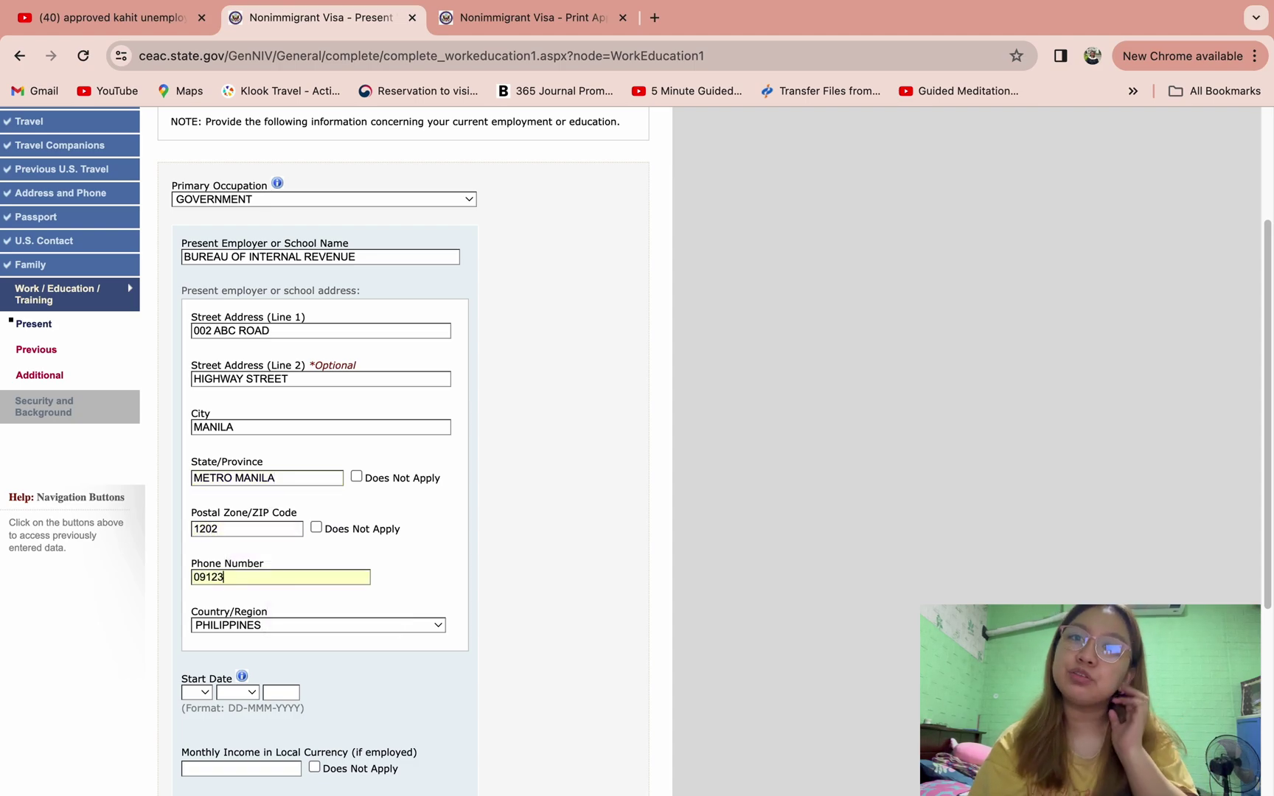
text(456789)
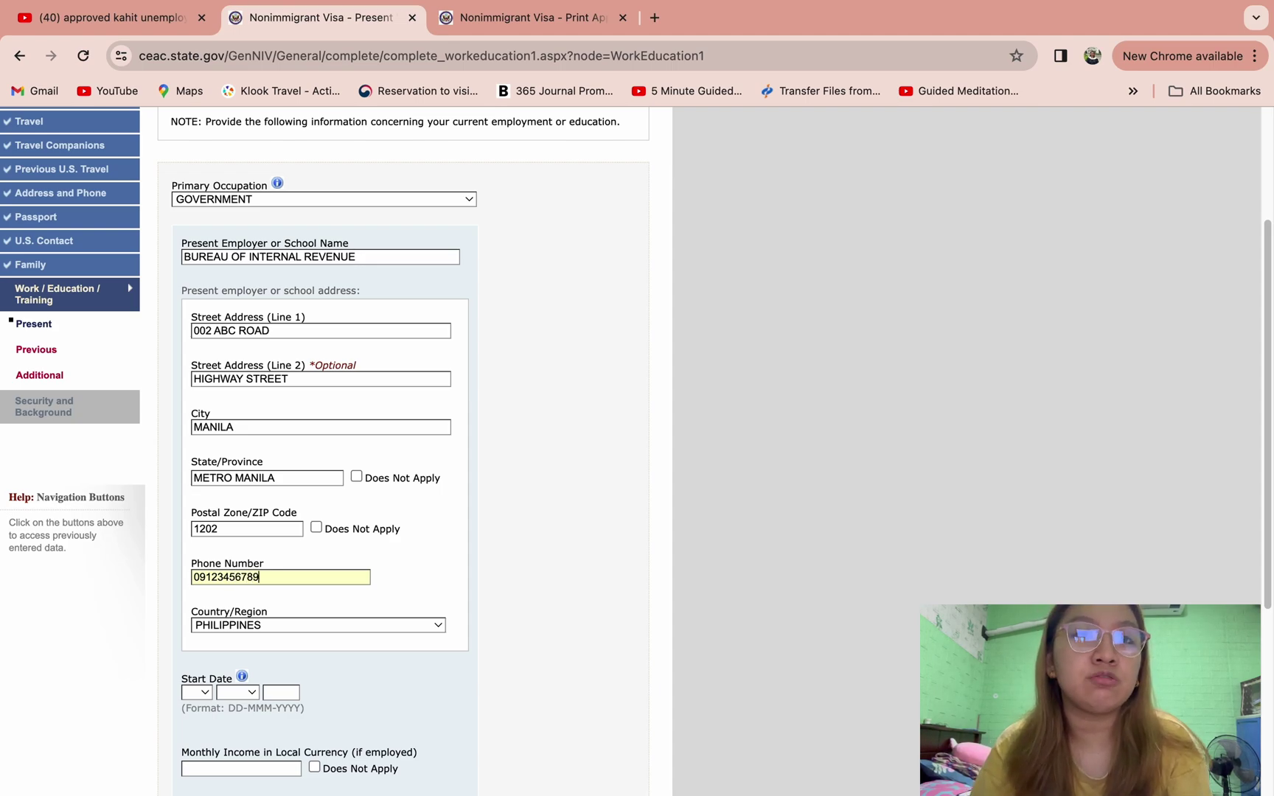
- Set the present job's start date to 01 MAY 2015
scroll(309, 593, down, 3)
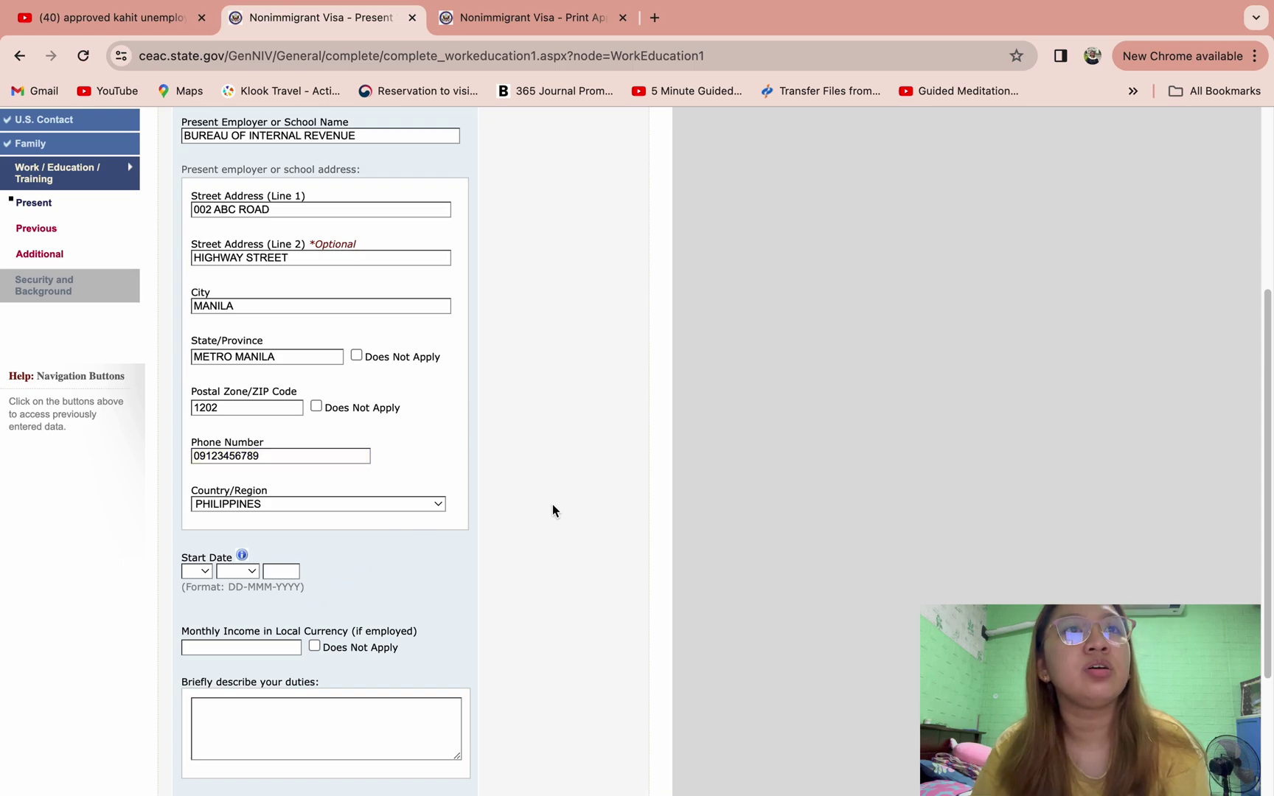
scroll(531, 562, down, 1)
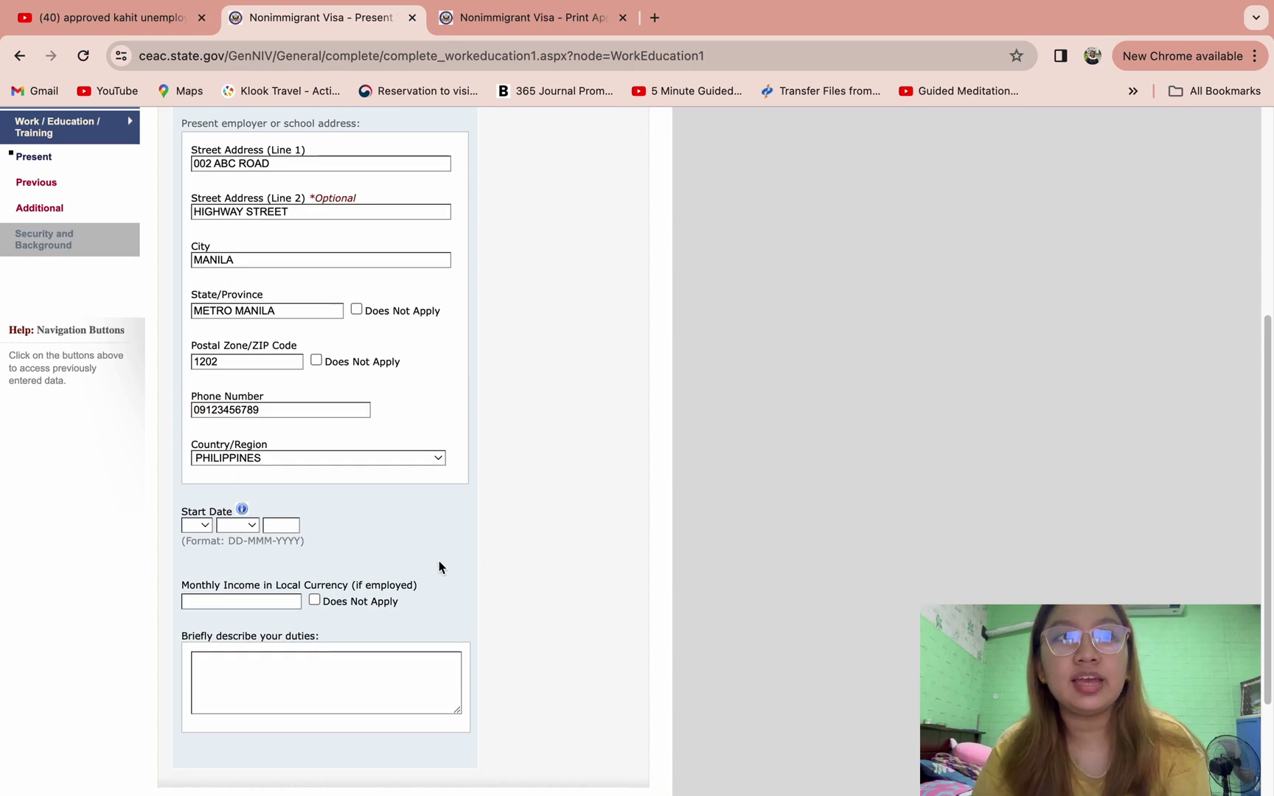
click(203, 528)
click(198, 547)
click(235, 525)
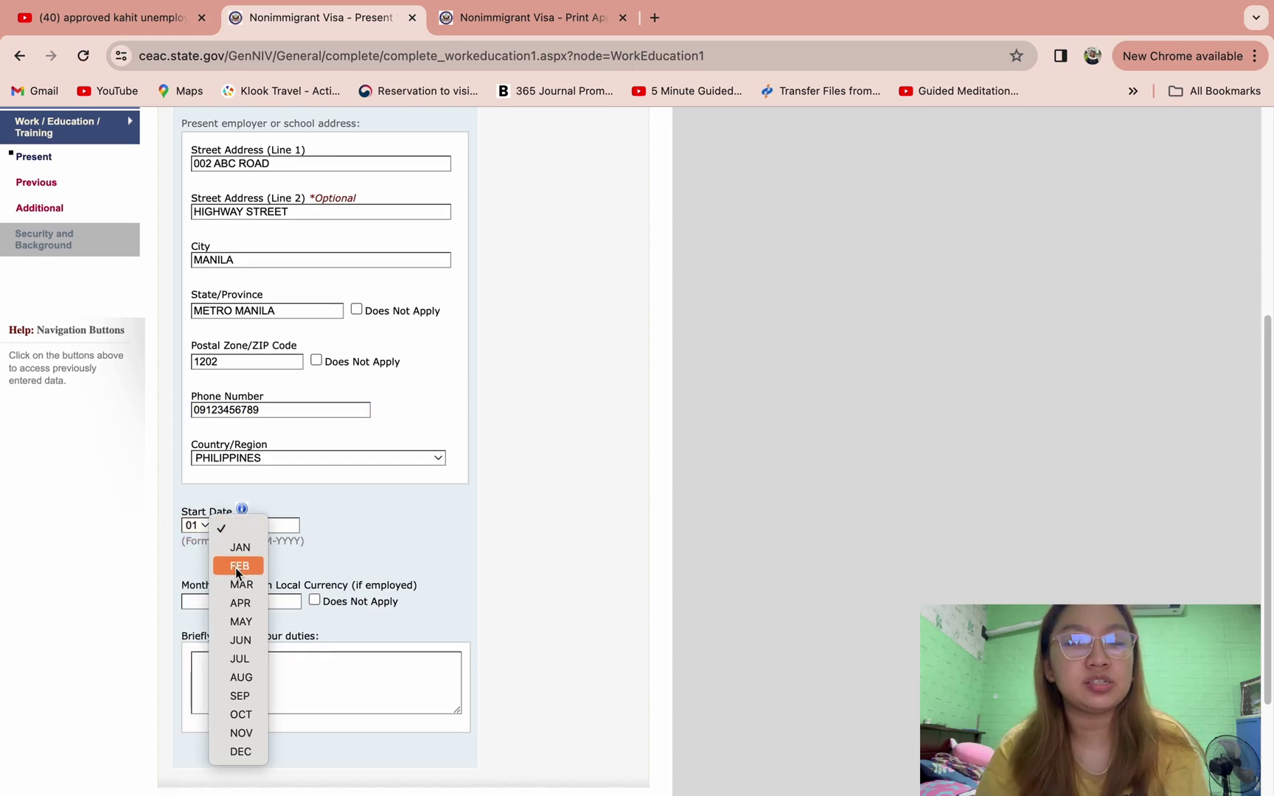
click(239, 620)
click(289, 527)
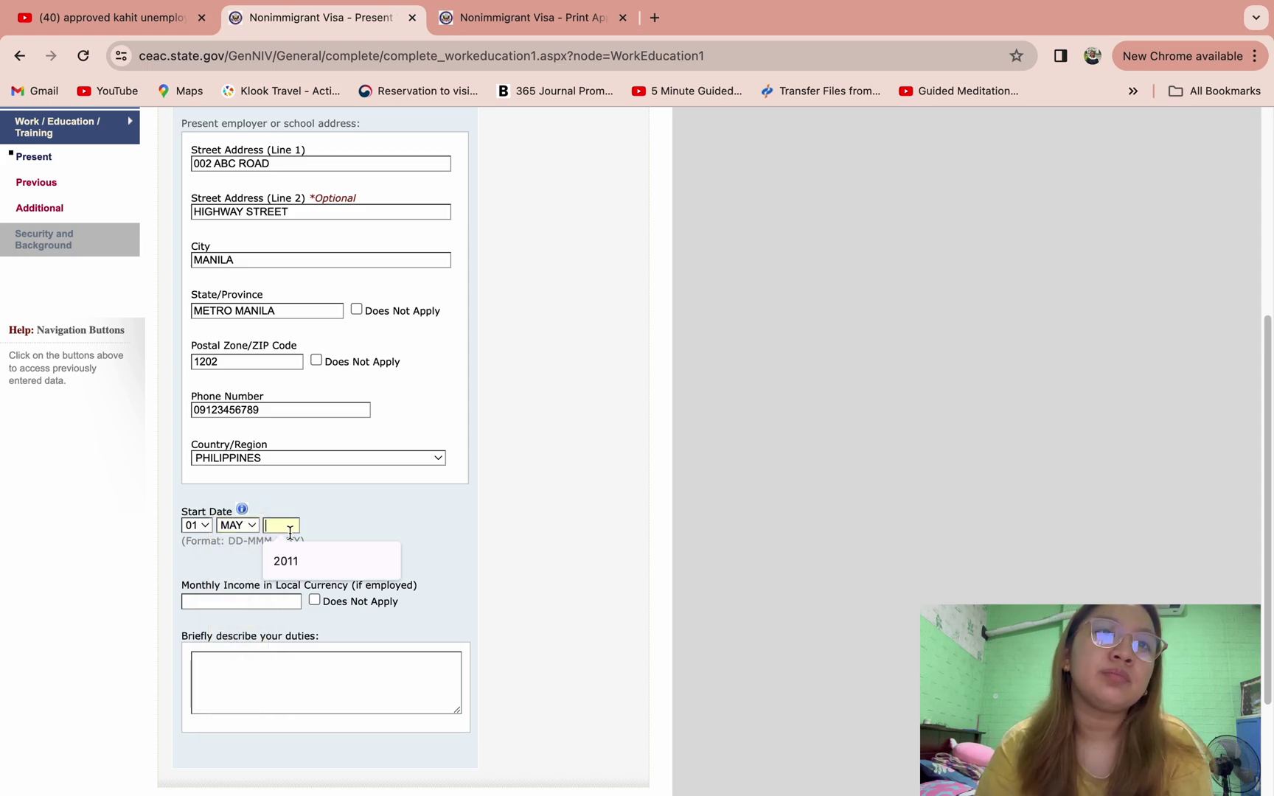
text(20)
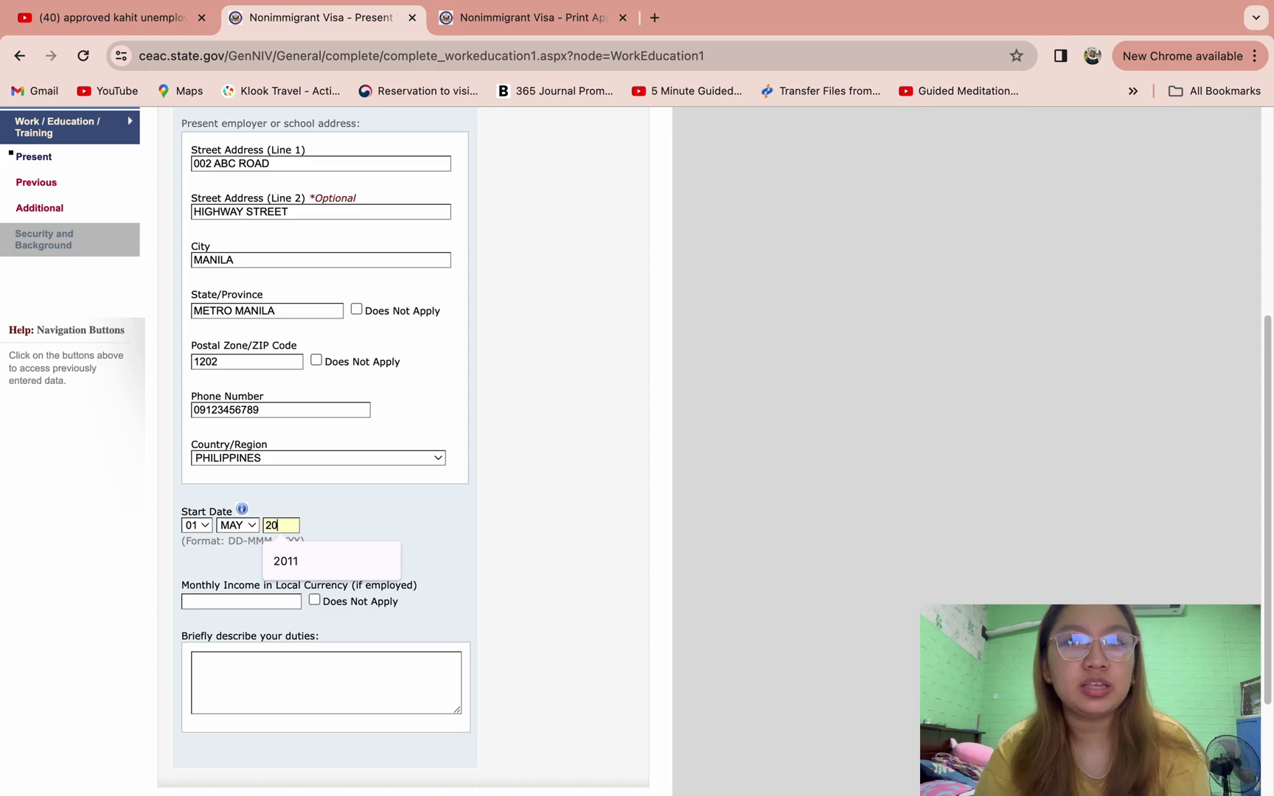
text(15)
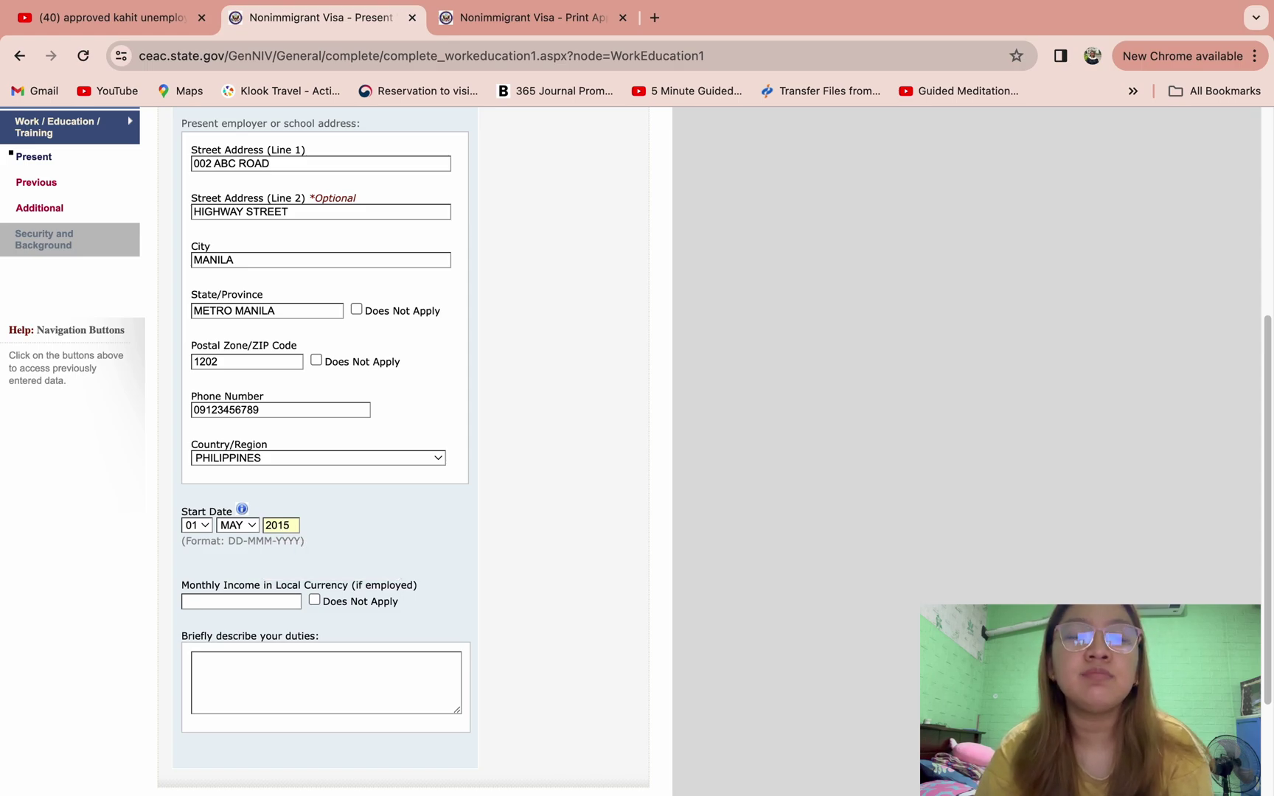
click(561, 503)
scroll(561, 503, down, 2)
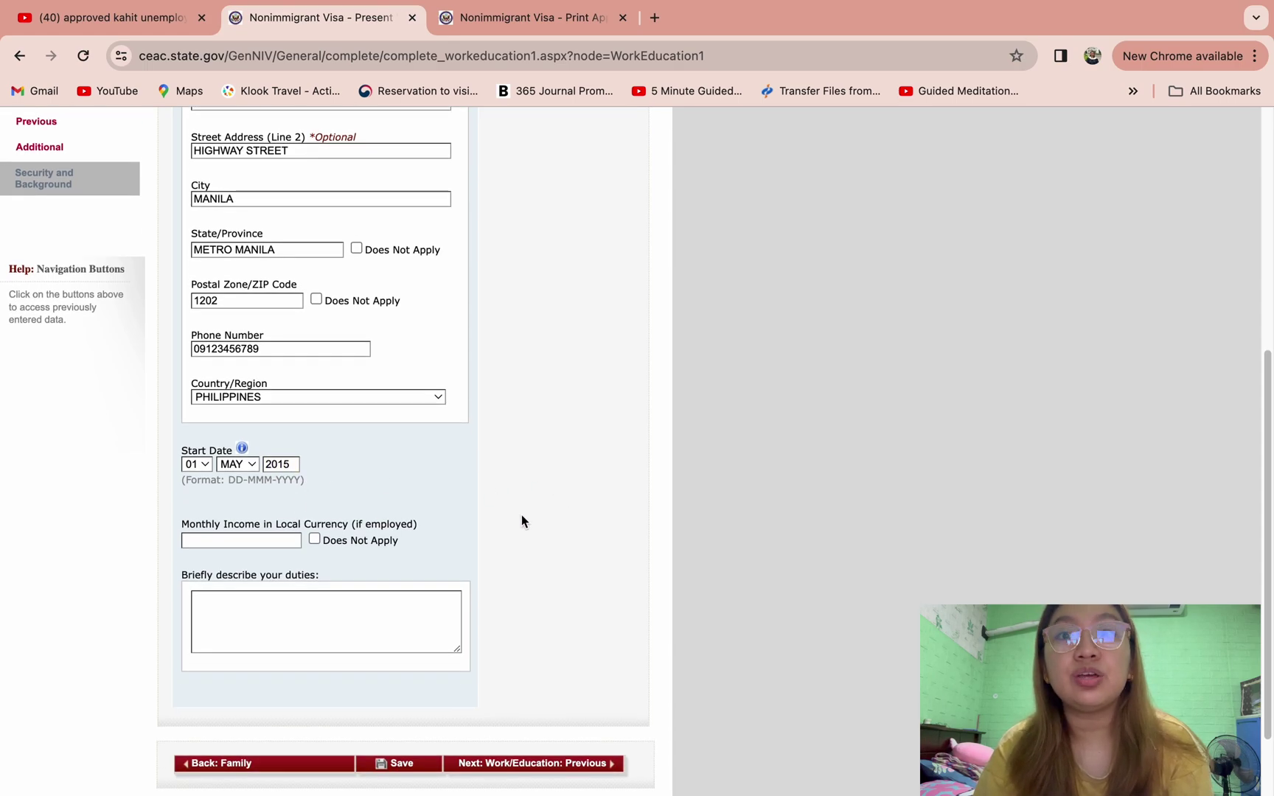
- Enter monthly income 40000 and duties 'I AM A TAX ASSESSOR IN BIR'S RDO 37. (EXPLAIN FURTHER)'
click(255, 542)
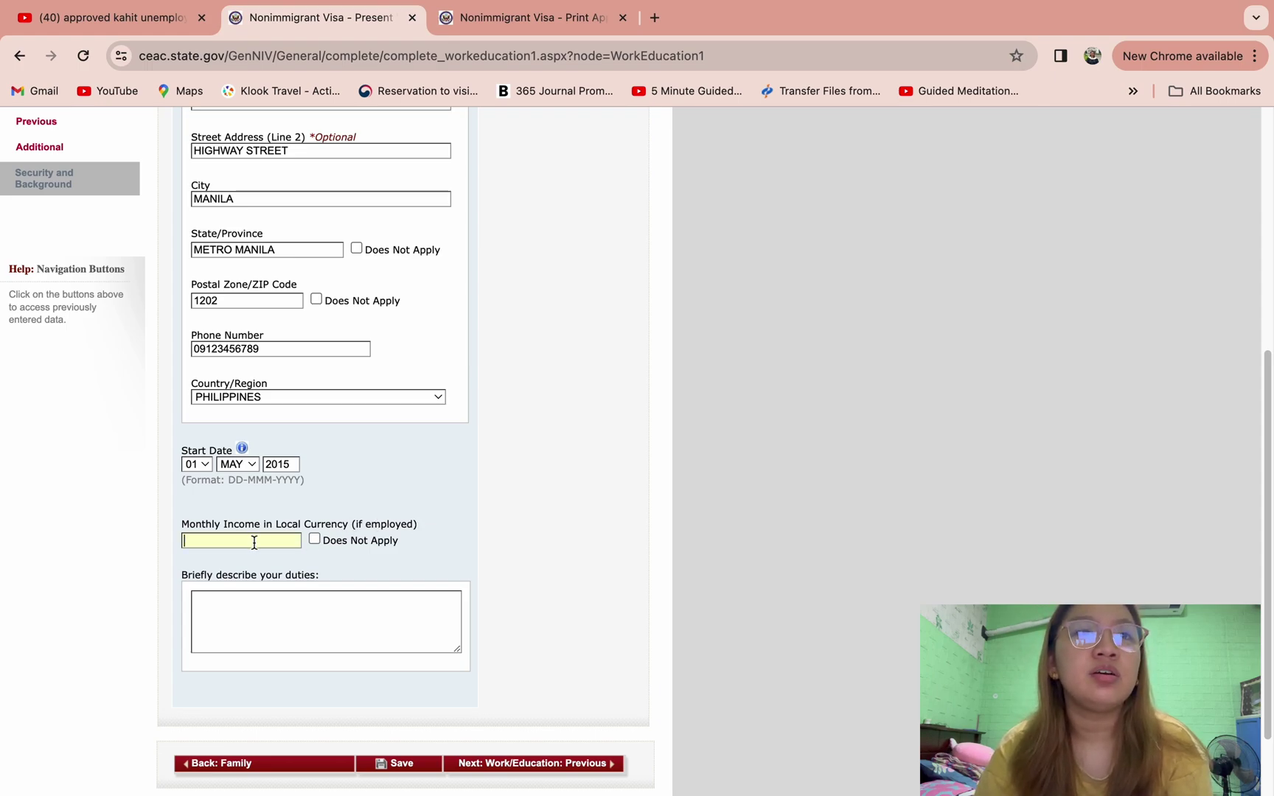
text(40000)
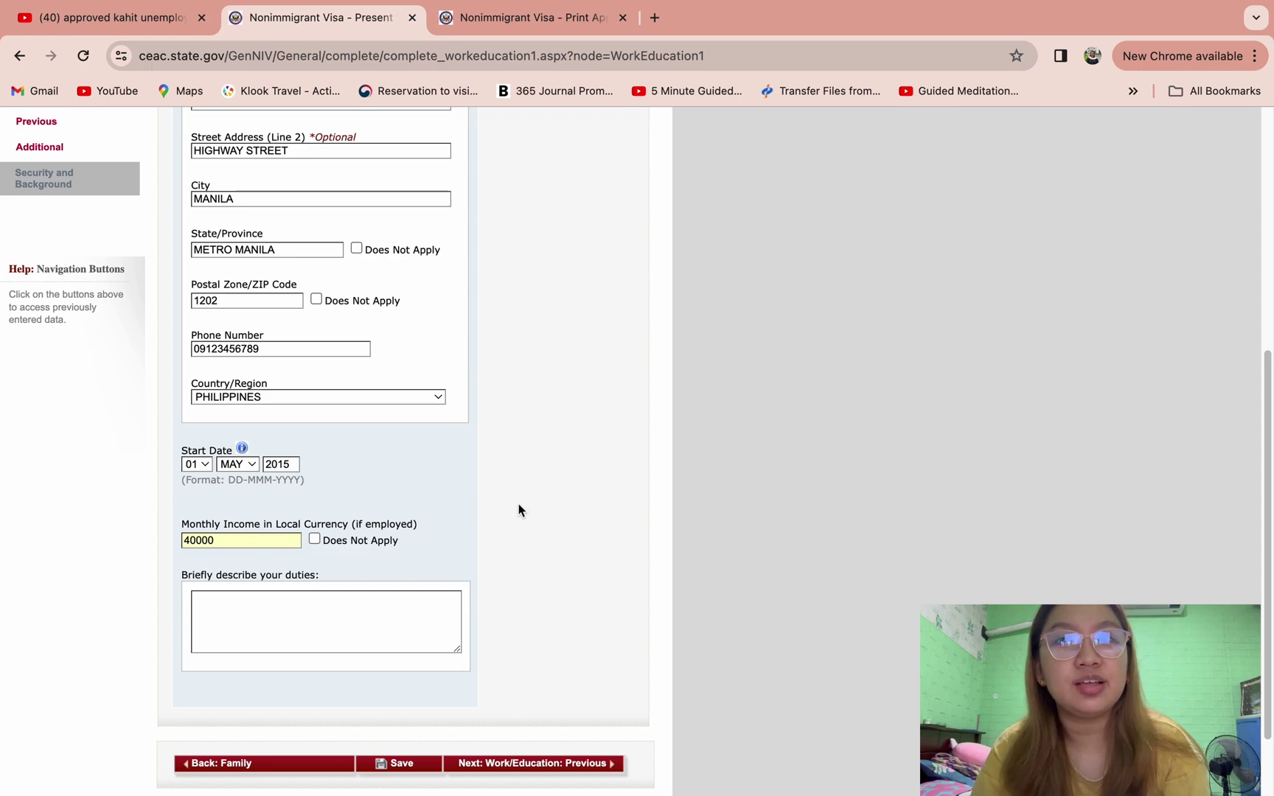
text(I)
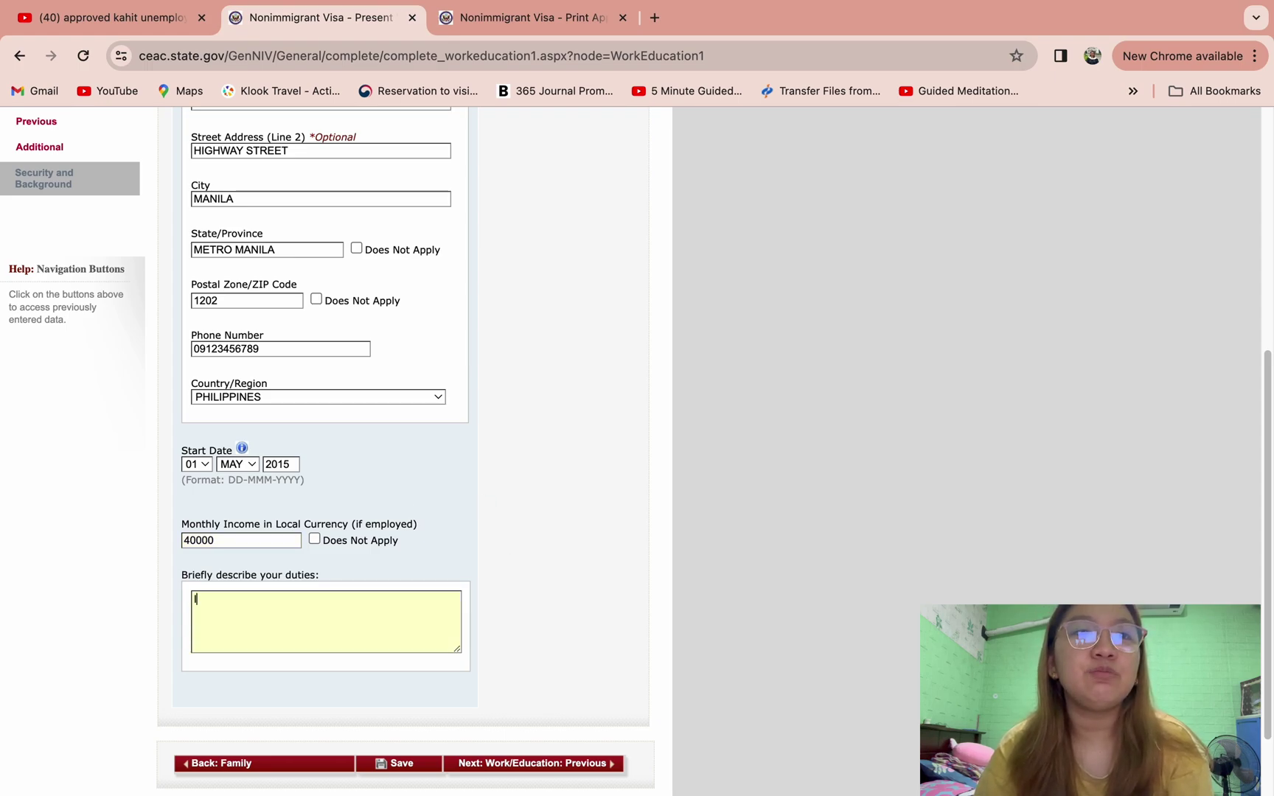
text( AM A)
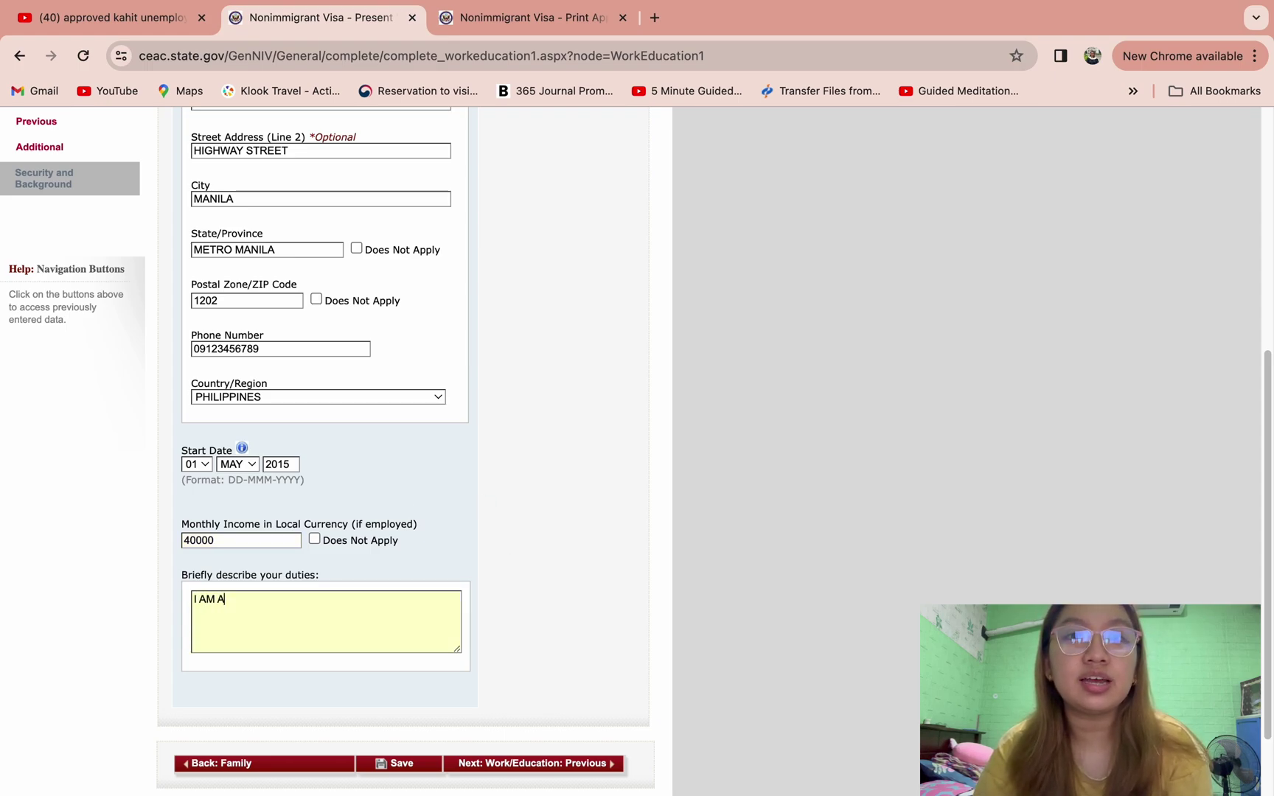
text( TAX ASSESSO)
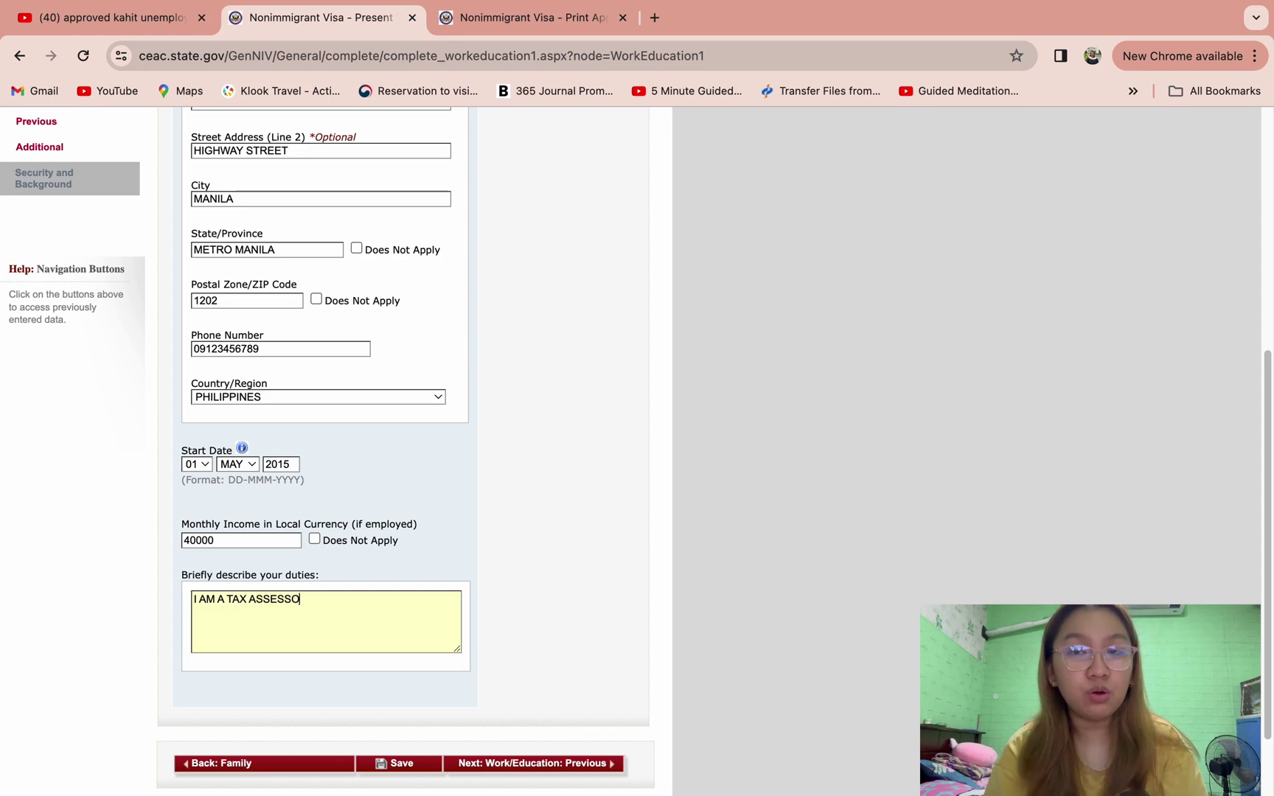
text(R IN BIR)
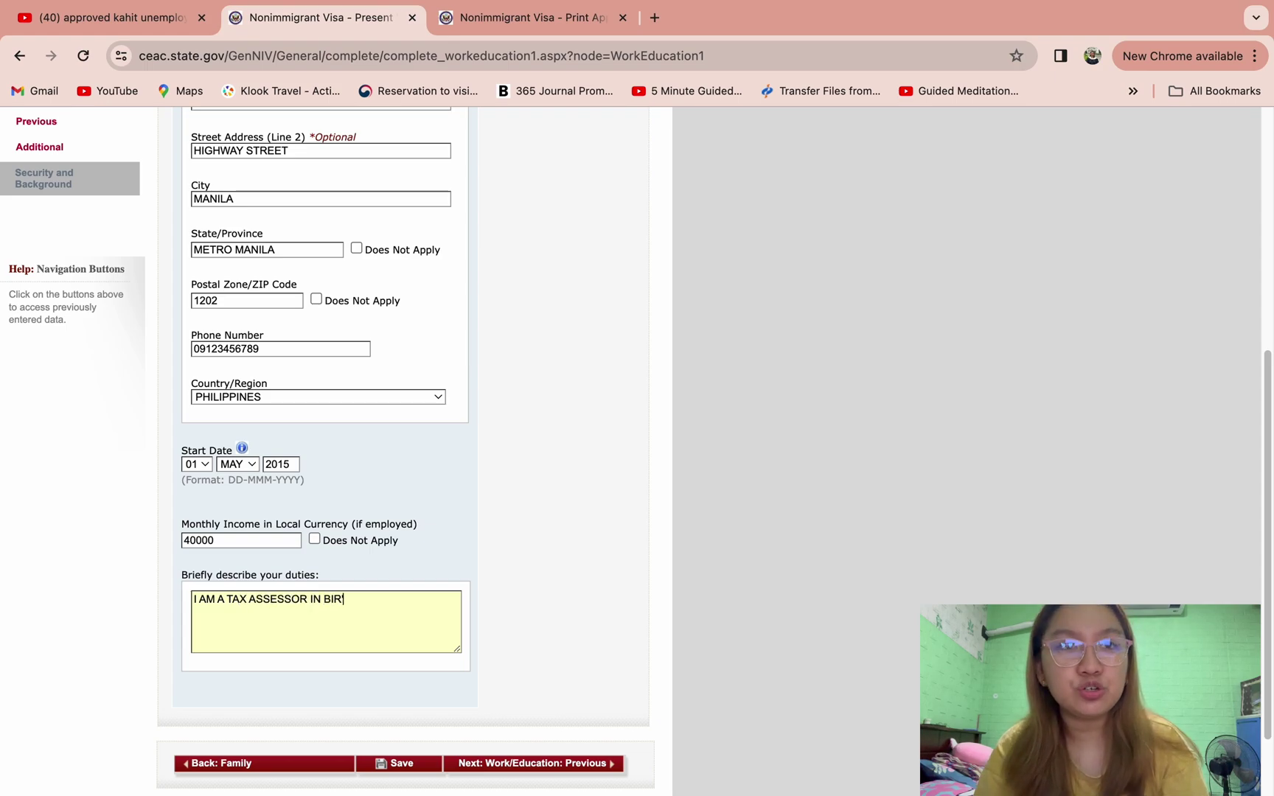
text('S)
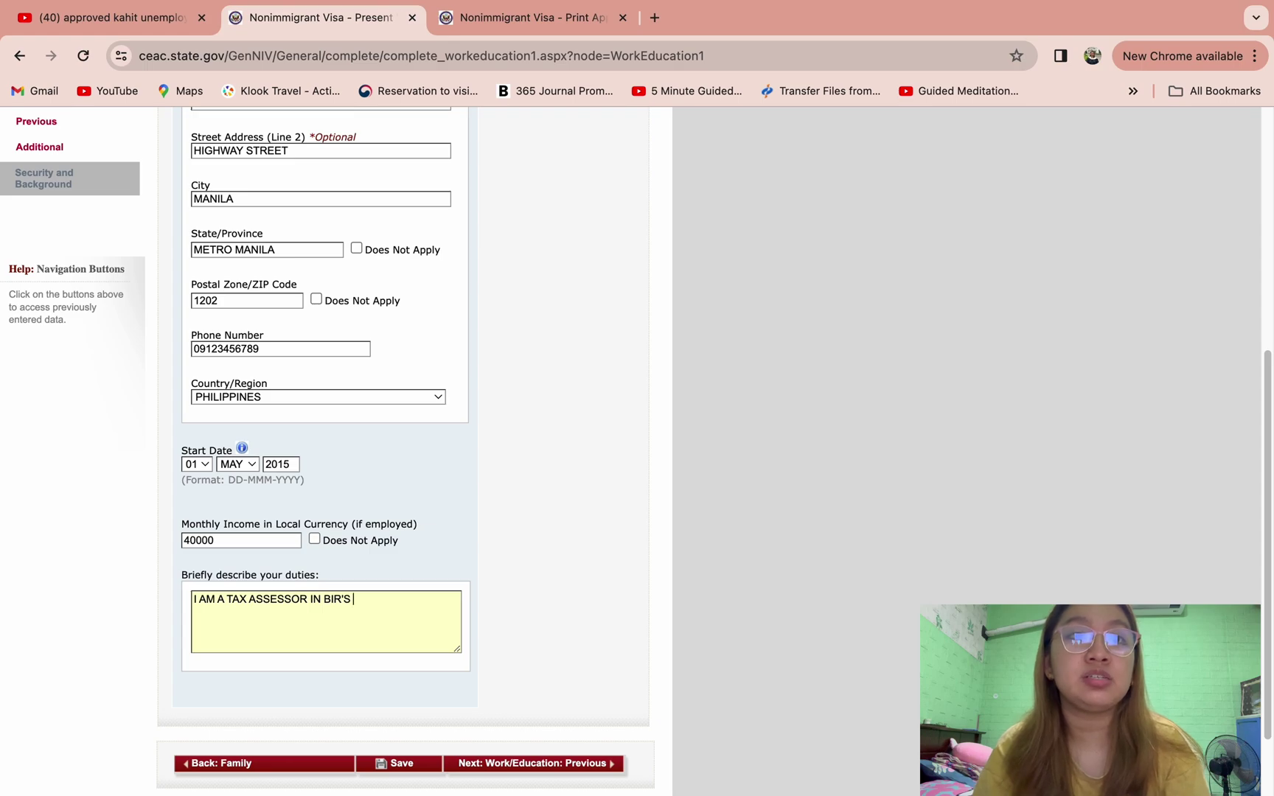
text( RDO 37)
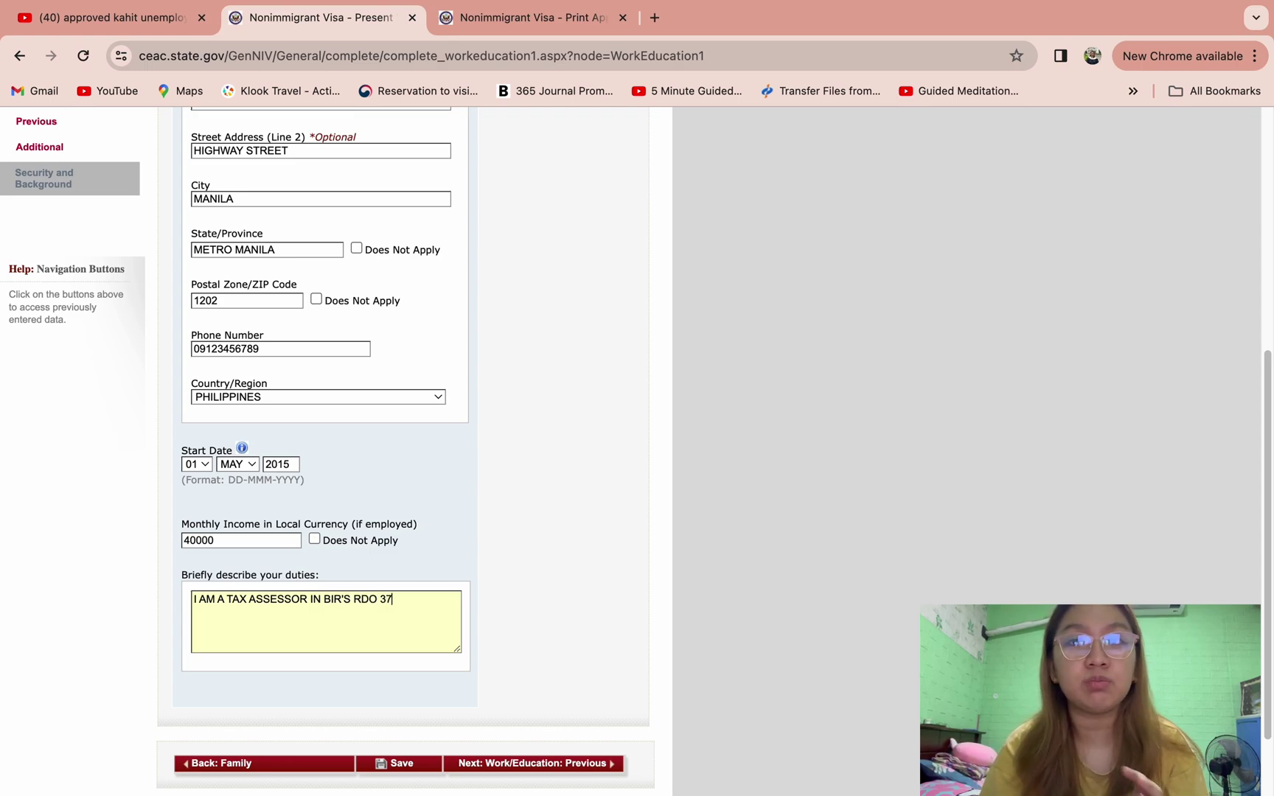
text(.)
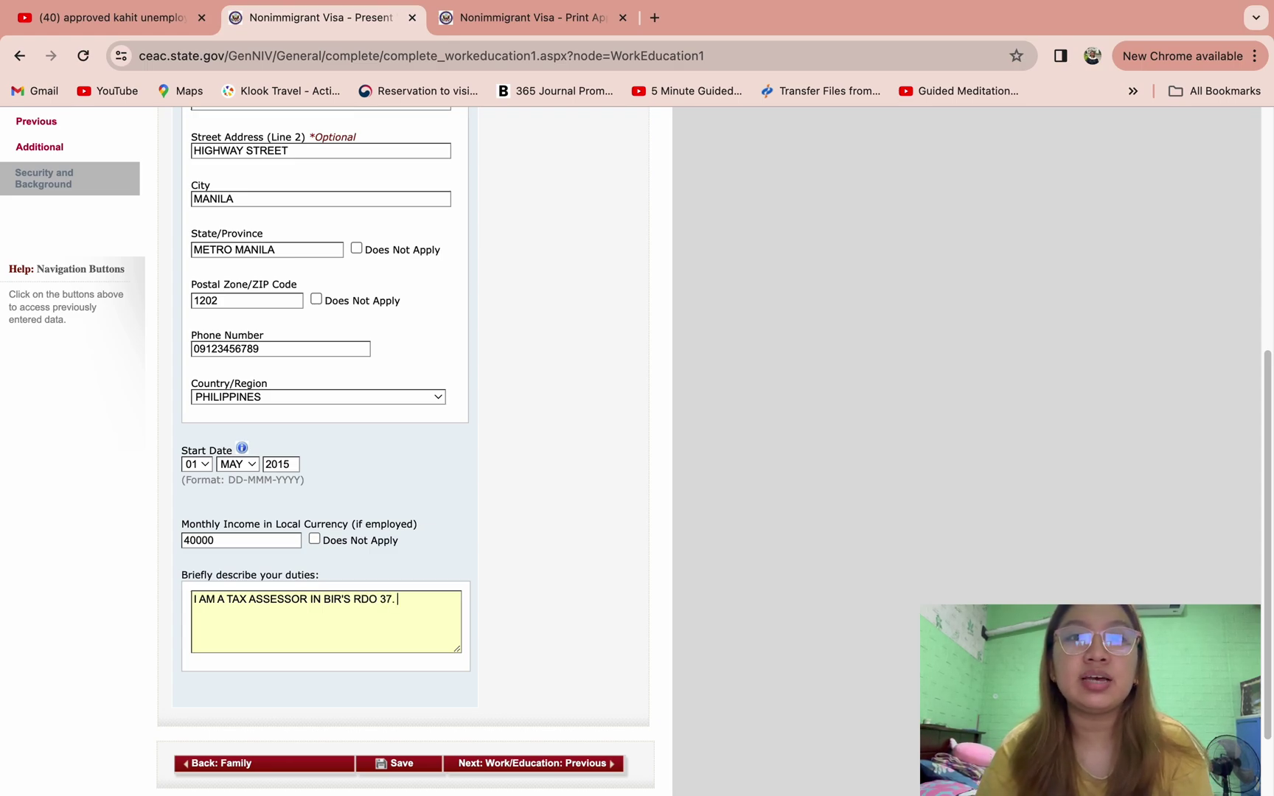
text( (EXPLA)
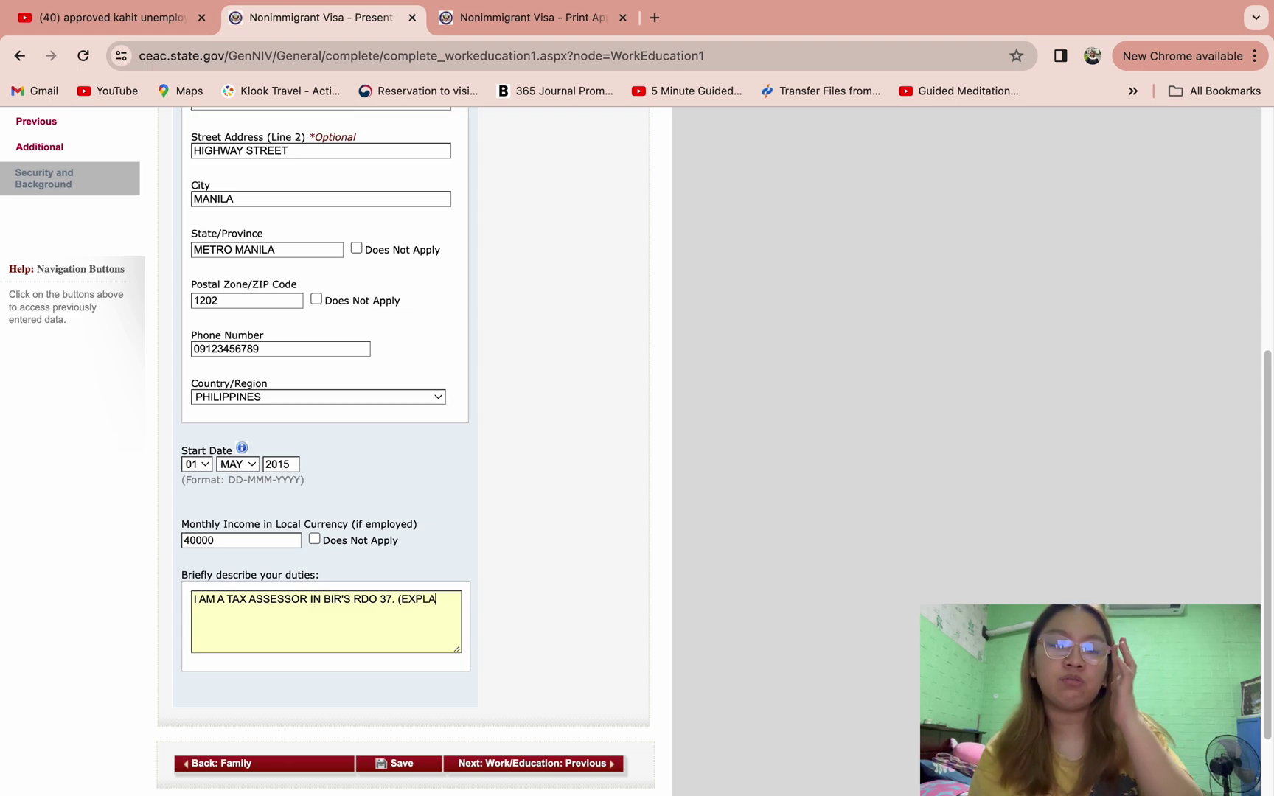
text(IN FURTHER))
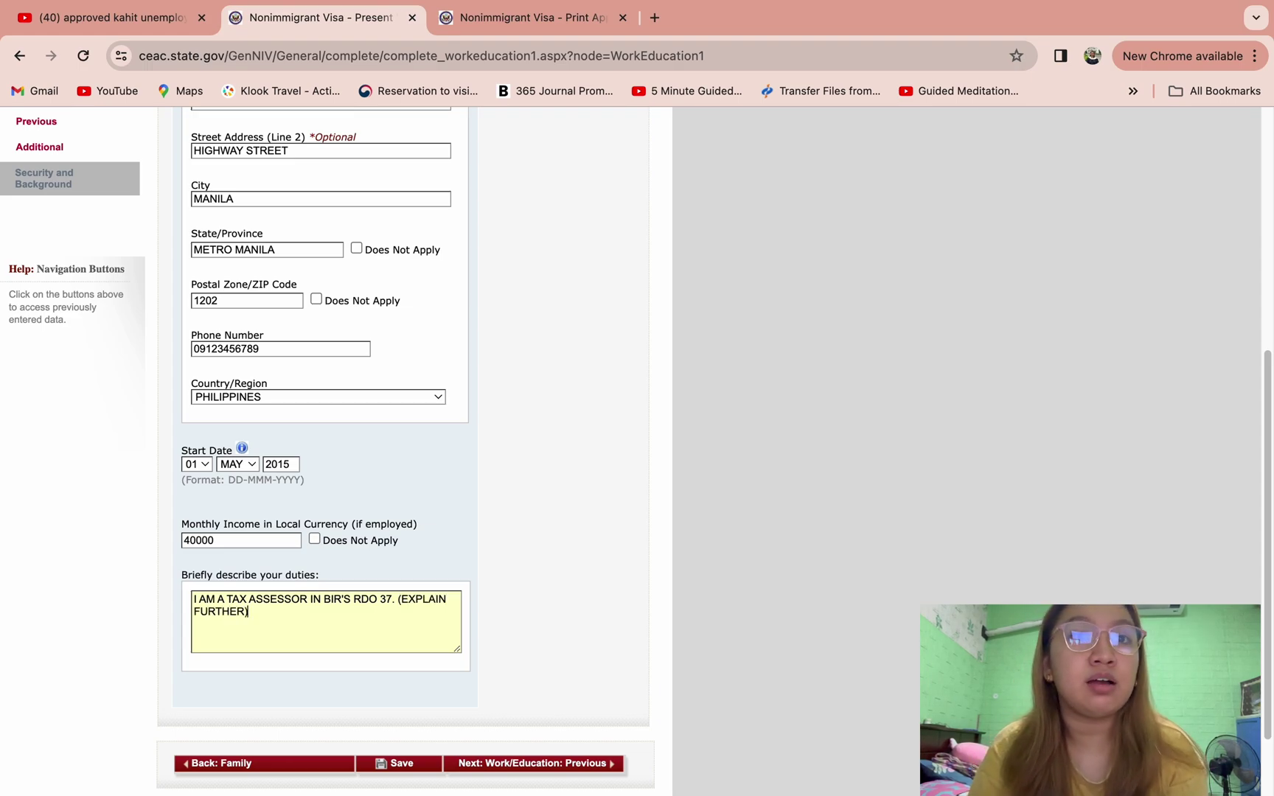
scroll(620, 639, down, 2)
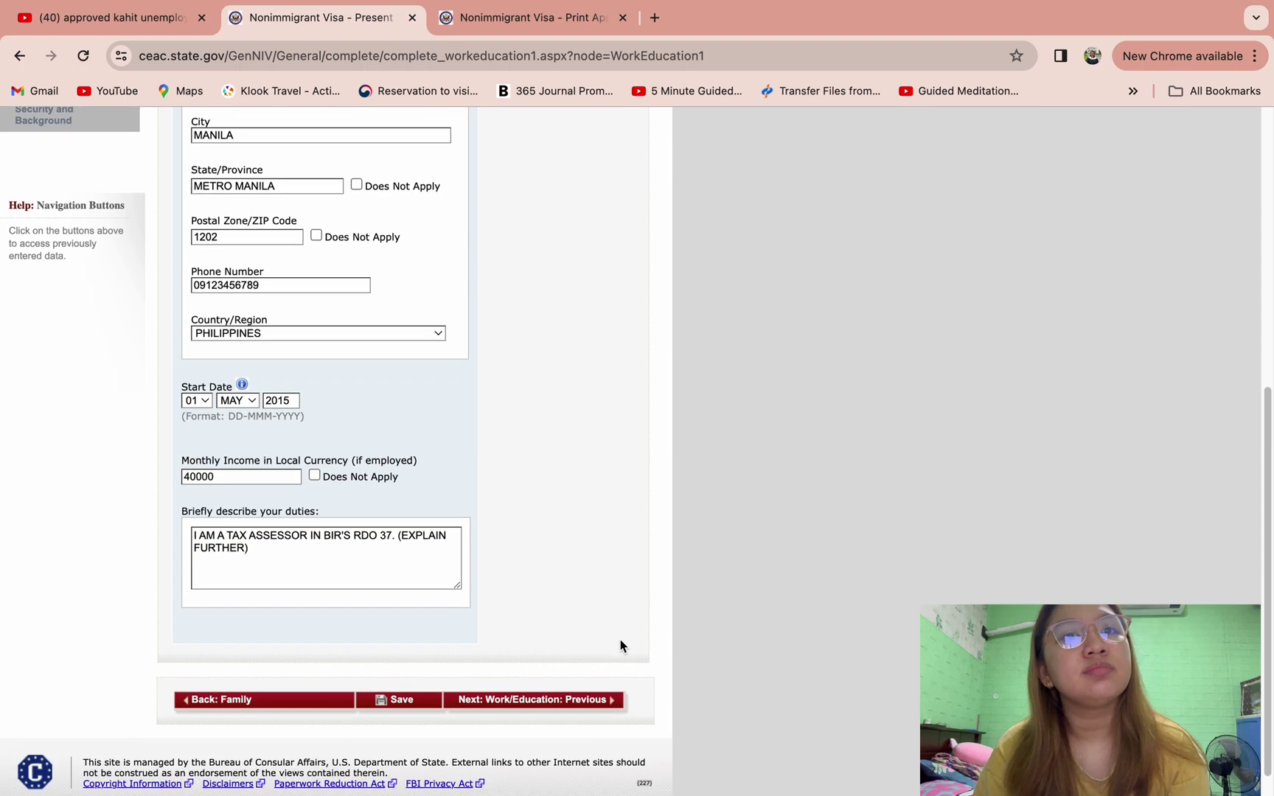
- On the Previous Work/Education page, answer No to prior employment and Yes to secondary-level schooling
click(574, 706)
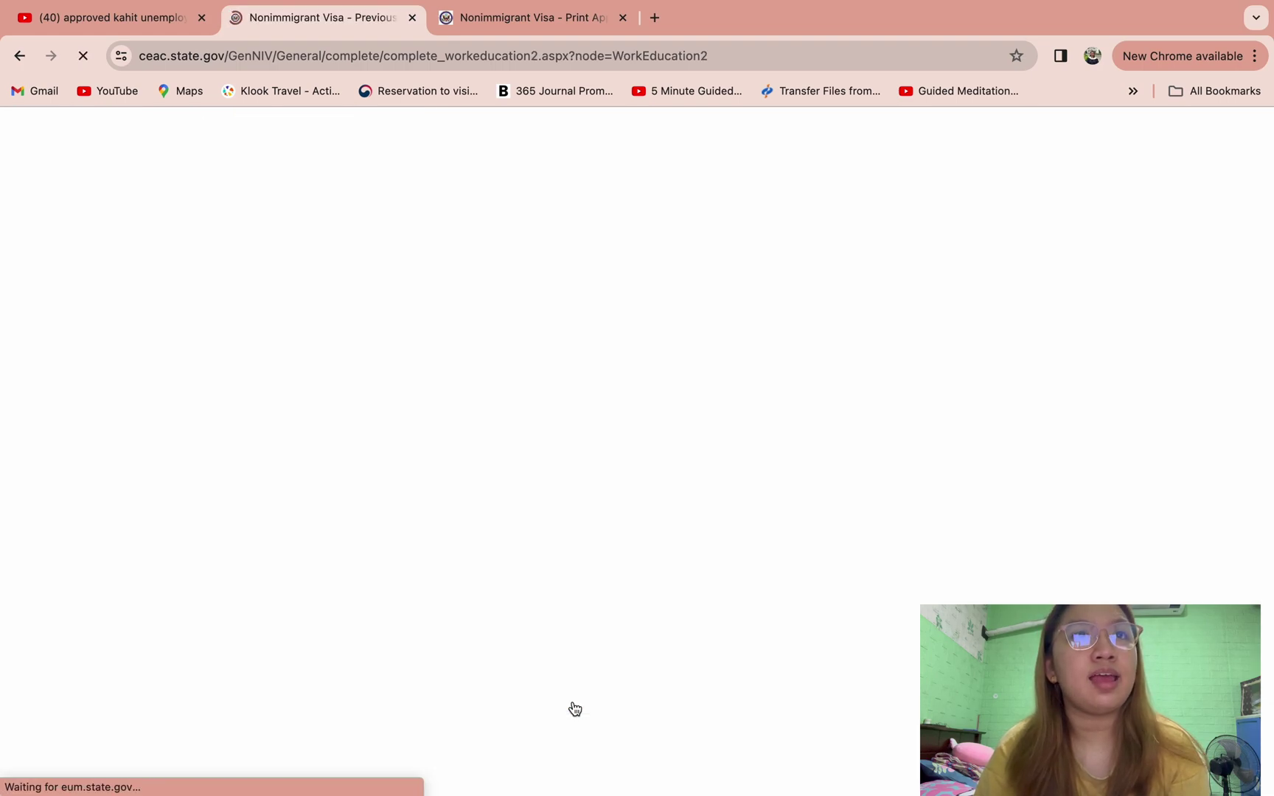
scroll(597, 443, down, 1)
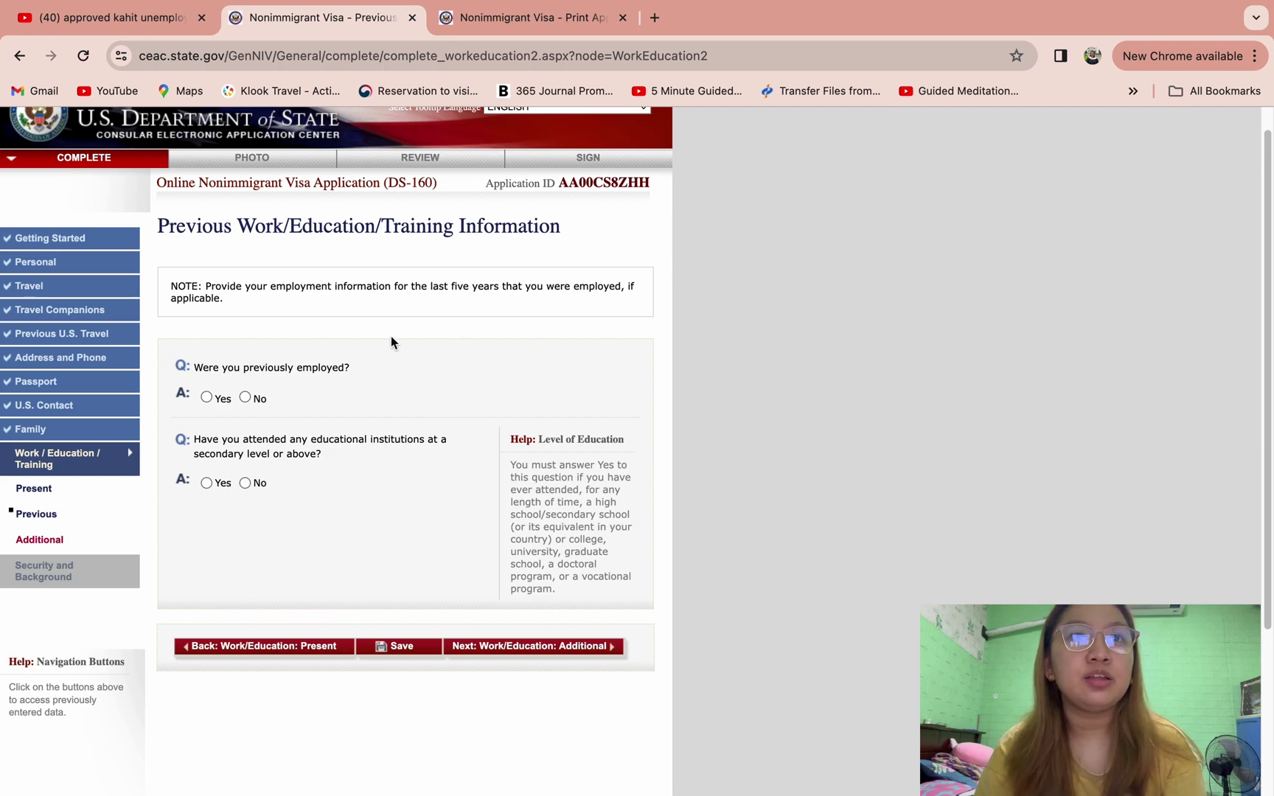
click(246, 399)
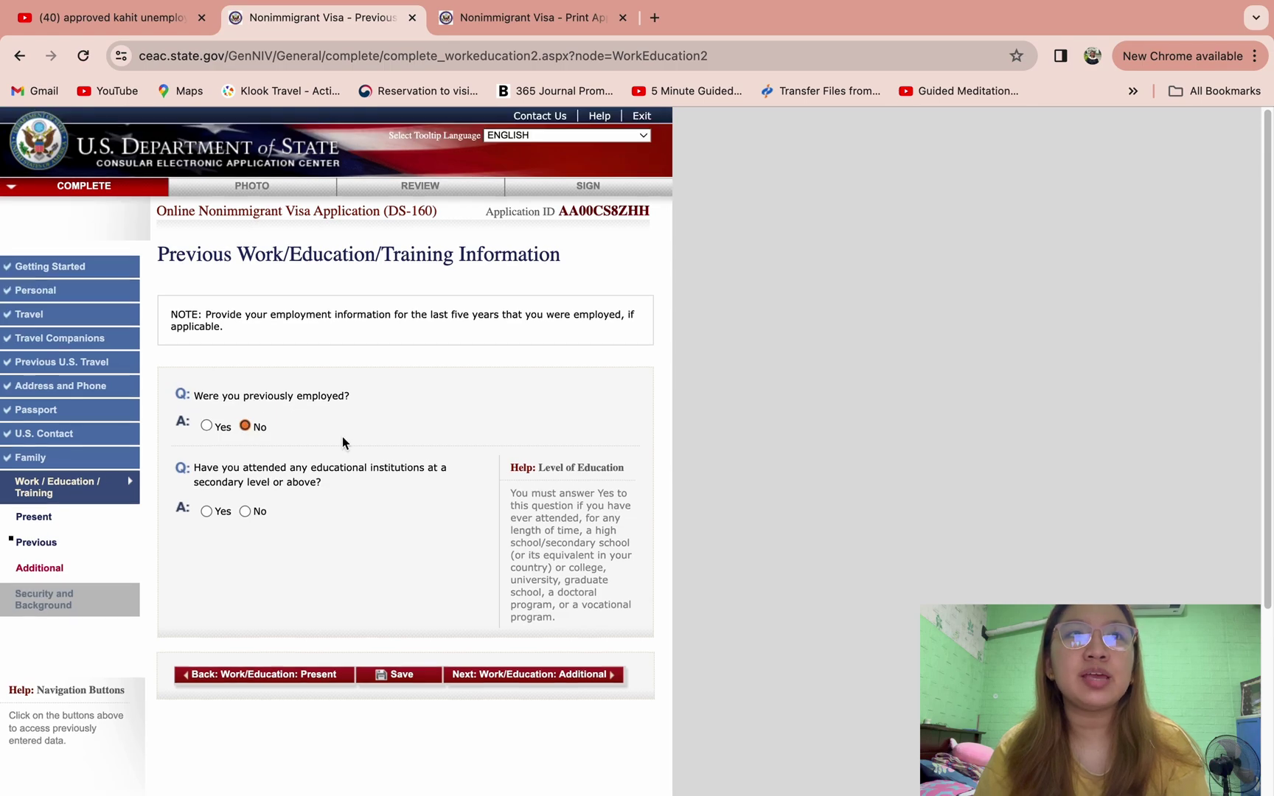
scroll(342, 437, down, 3)
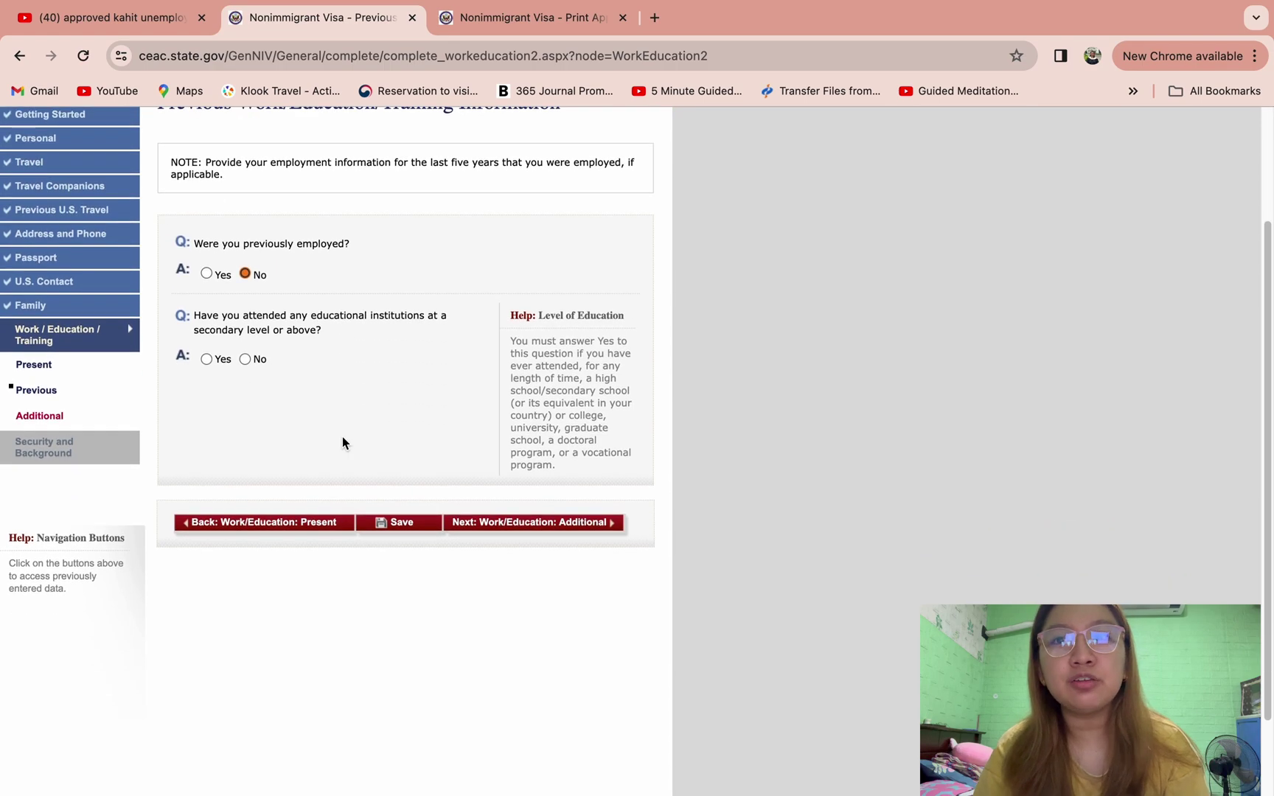
click(207, 359)
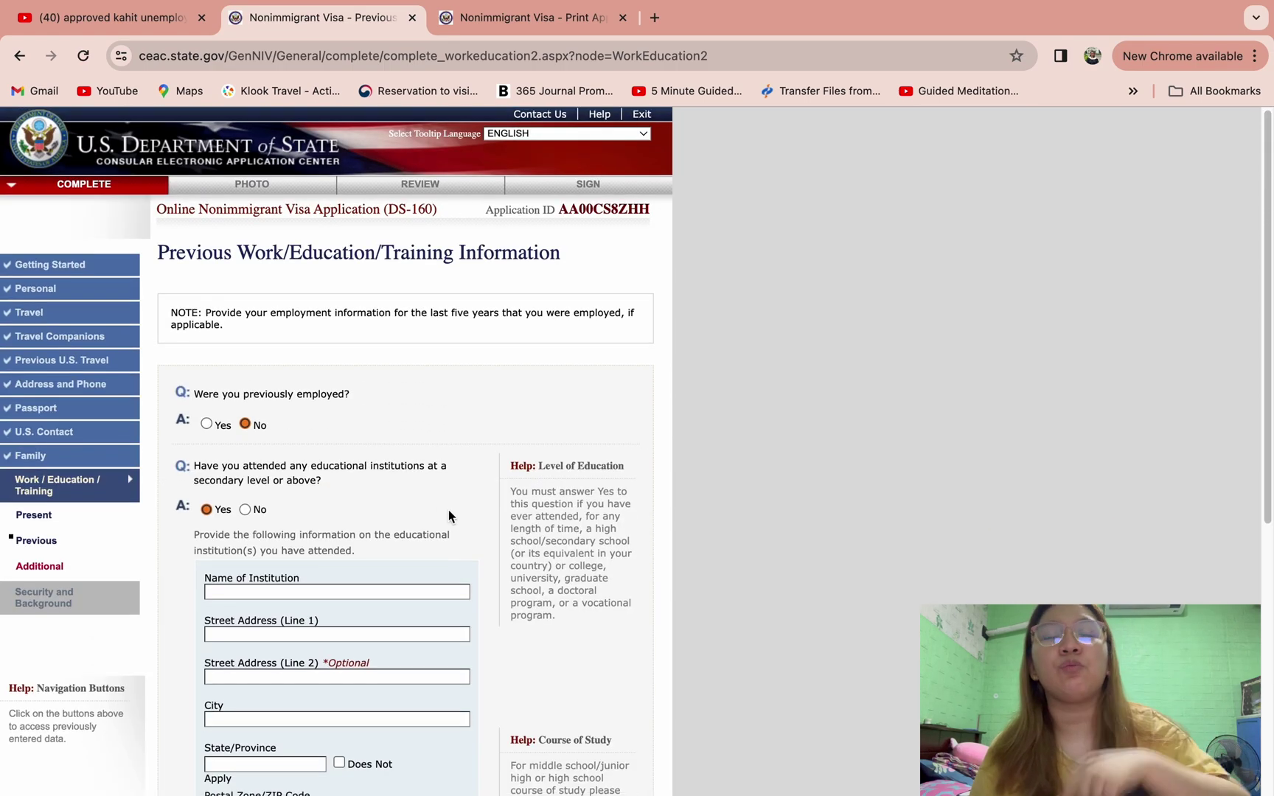
scroll(448, 510, down, 4)
- Enter UNIVERSITY OF THE ABCD as the institution name
click(383, 405)
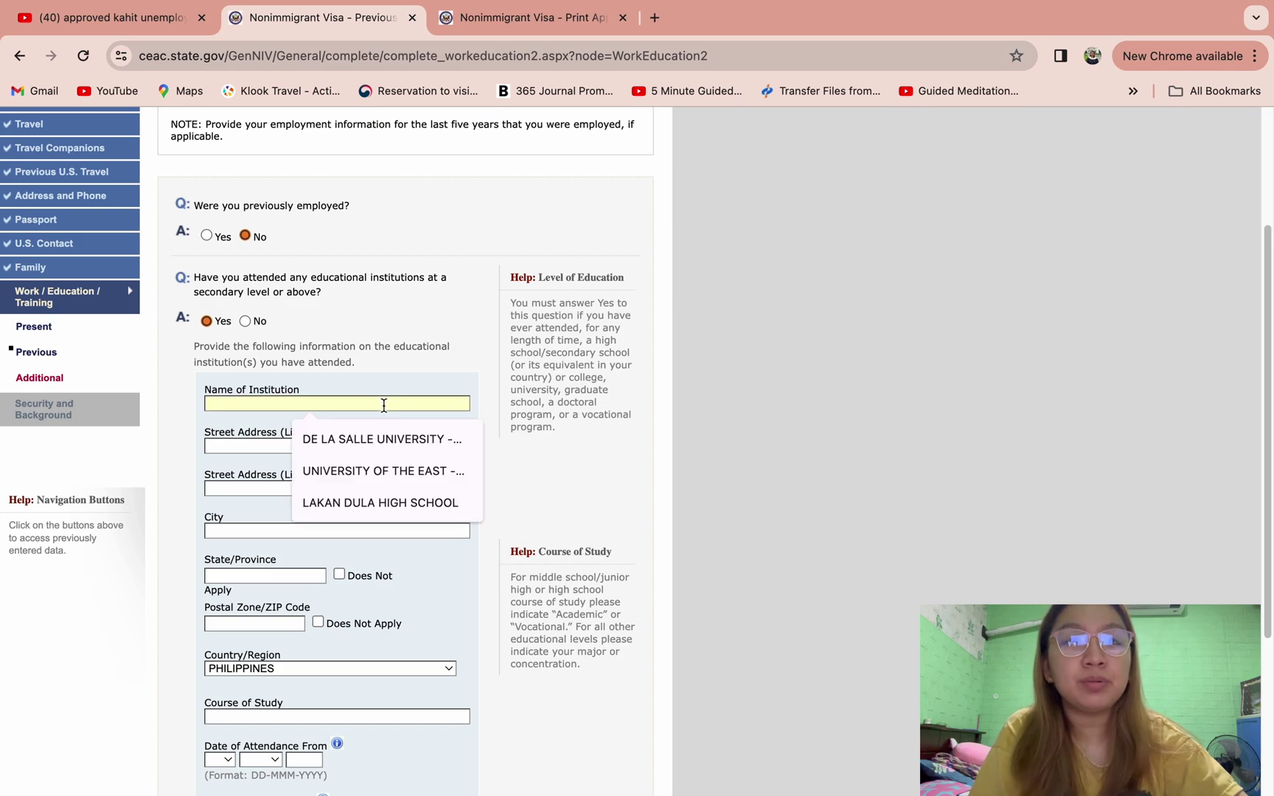
text(UNIVERSIT)
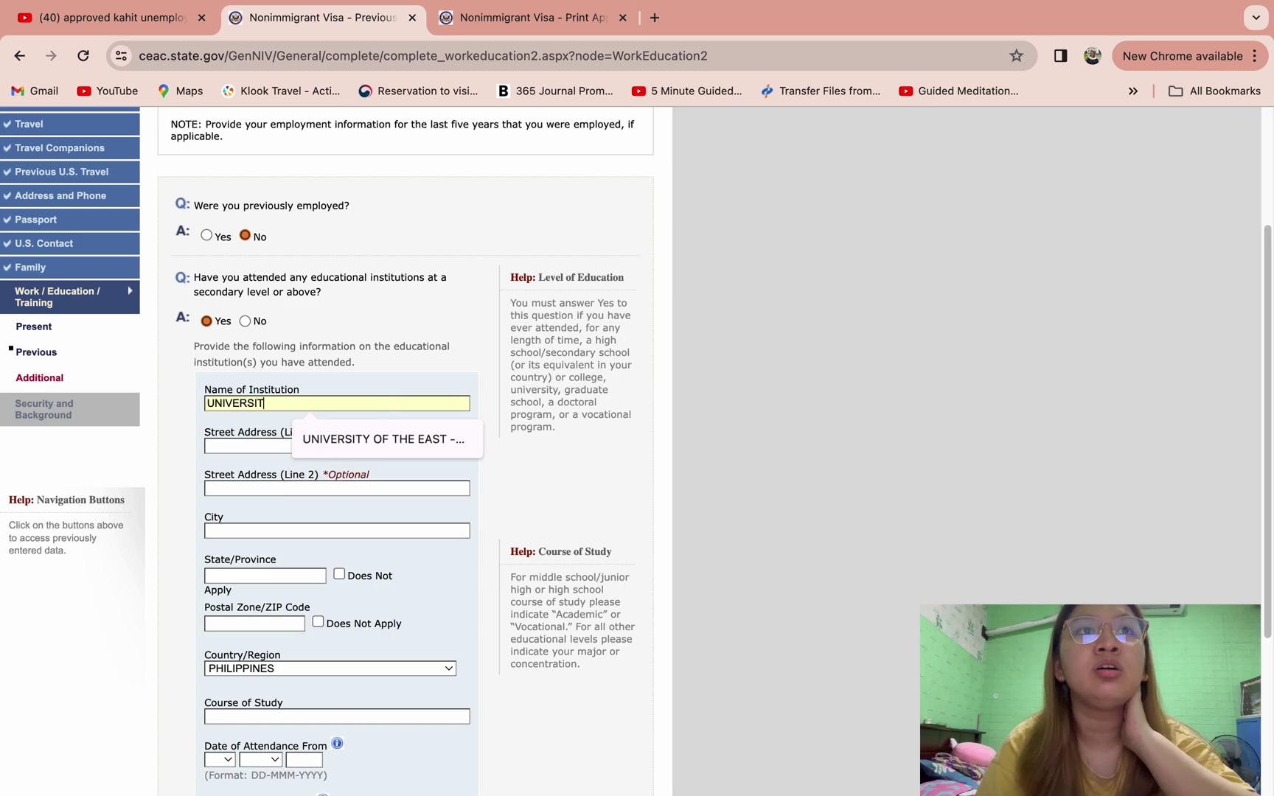
text(Y OF THE)
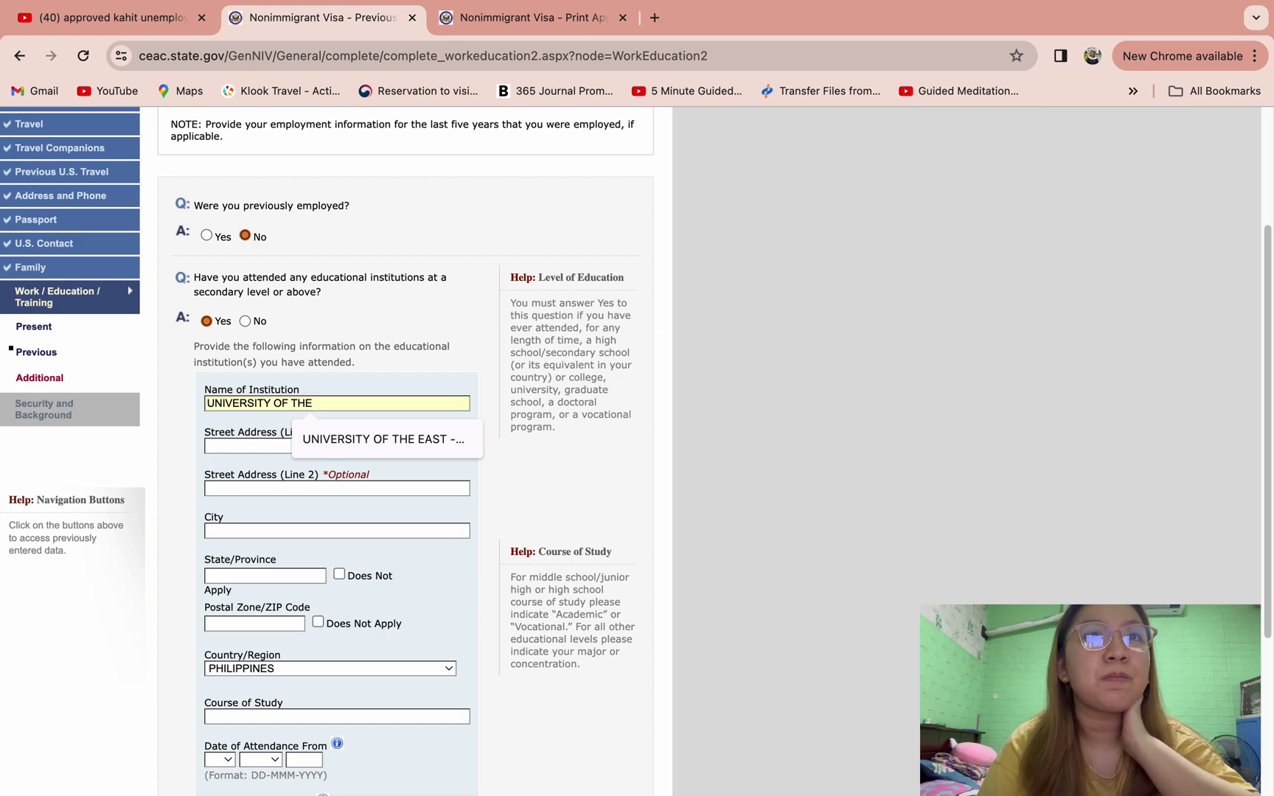
text( ABCD)
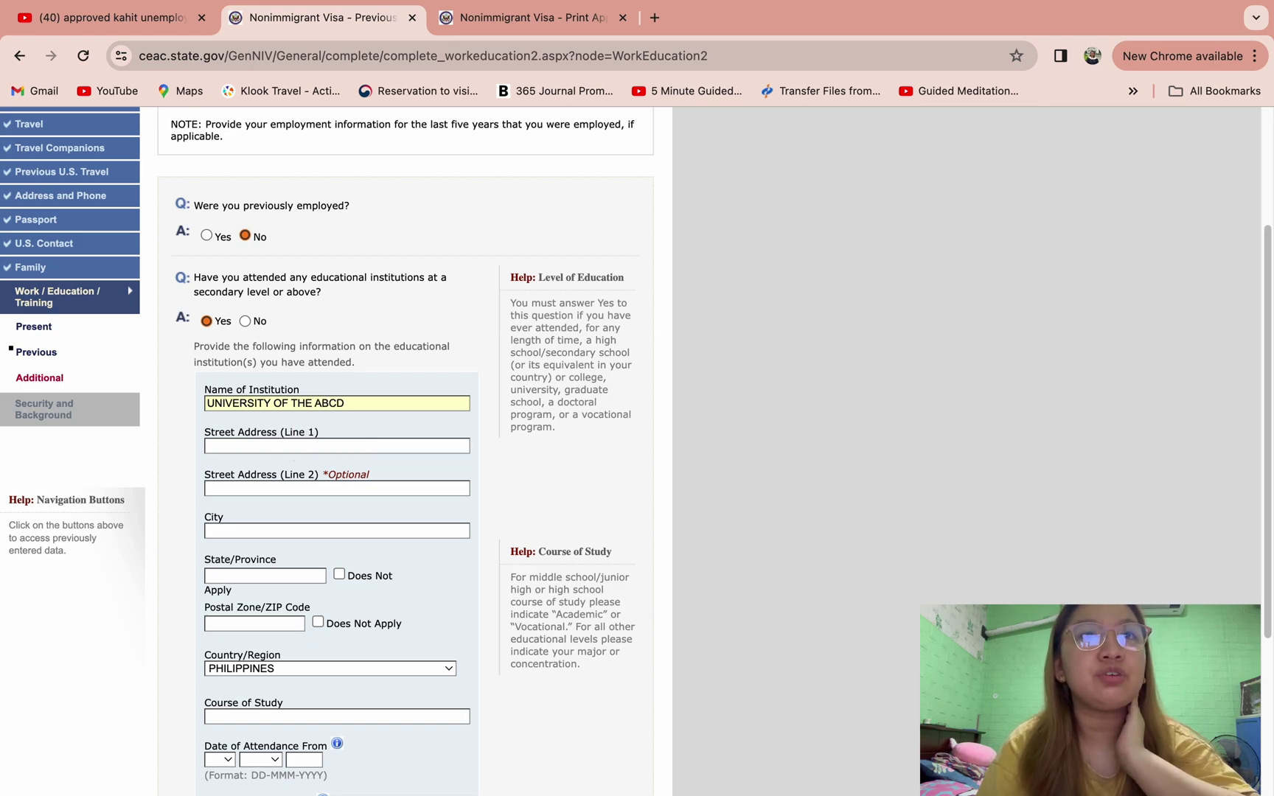
scroll(387, 389, down, 2)
- Fill in the school's street address, city, state/province and postal code
click(372, 376)
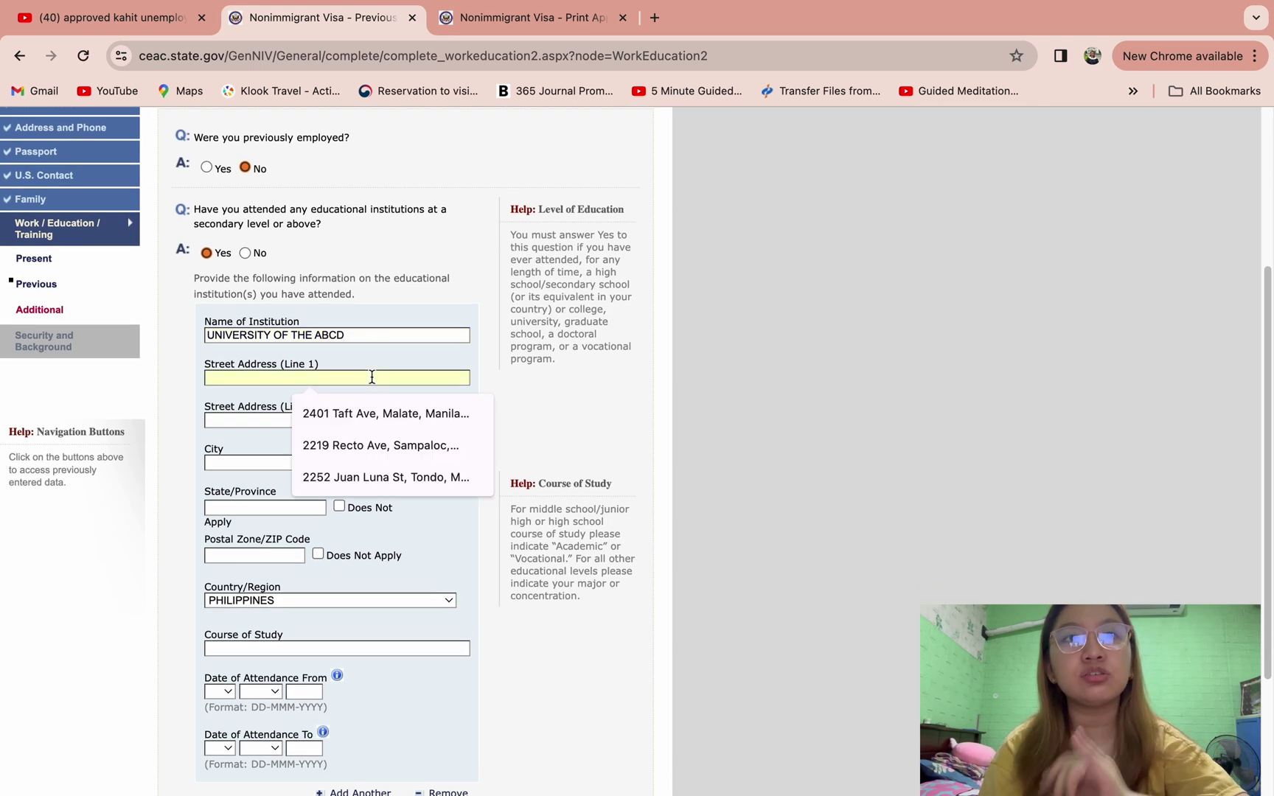
text(002)
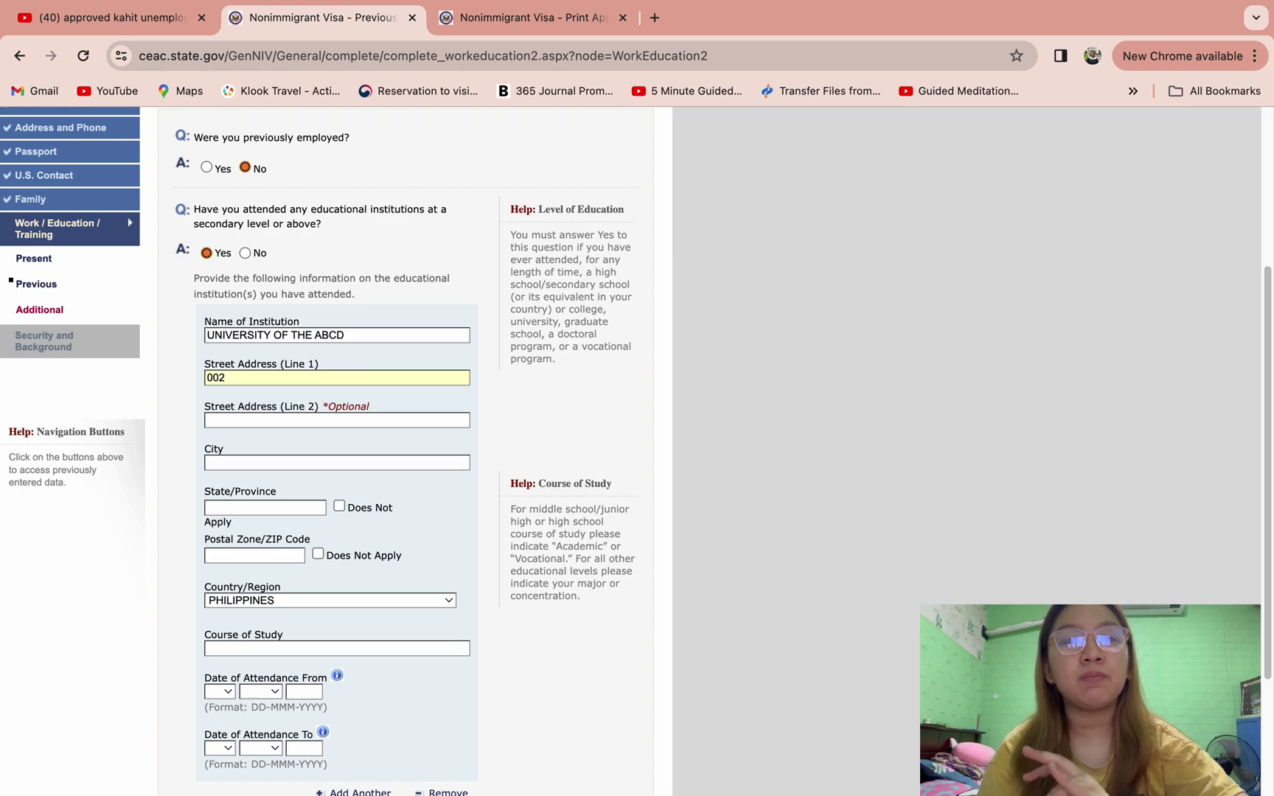
text( XYZ STREET)
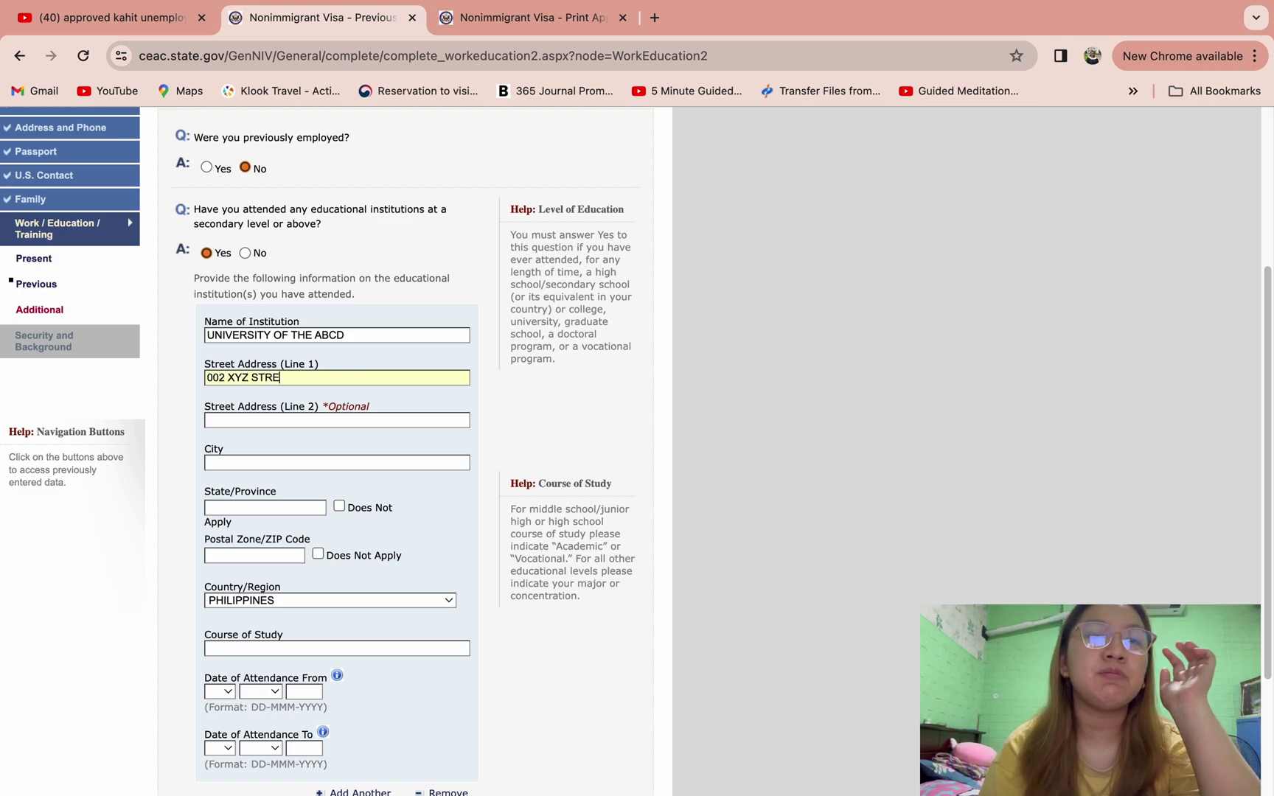
click(343, 462)
text(MANILA)
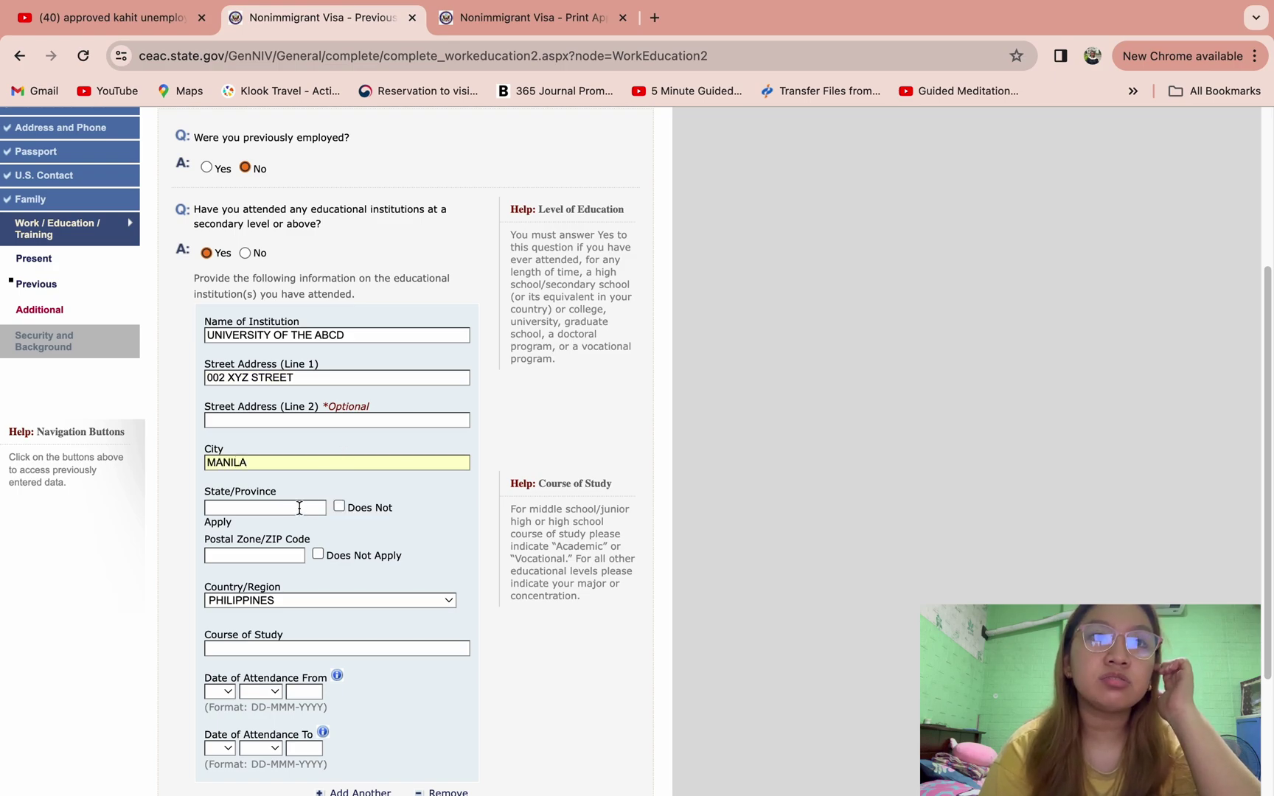
click(299, 508)
text(METRO MANILA)
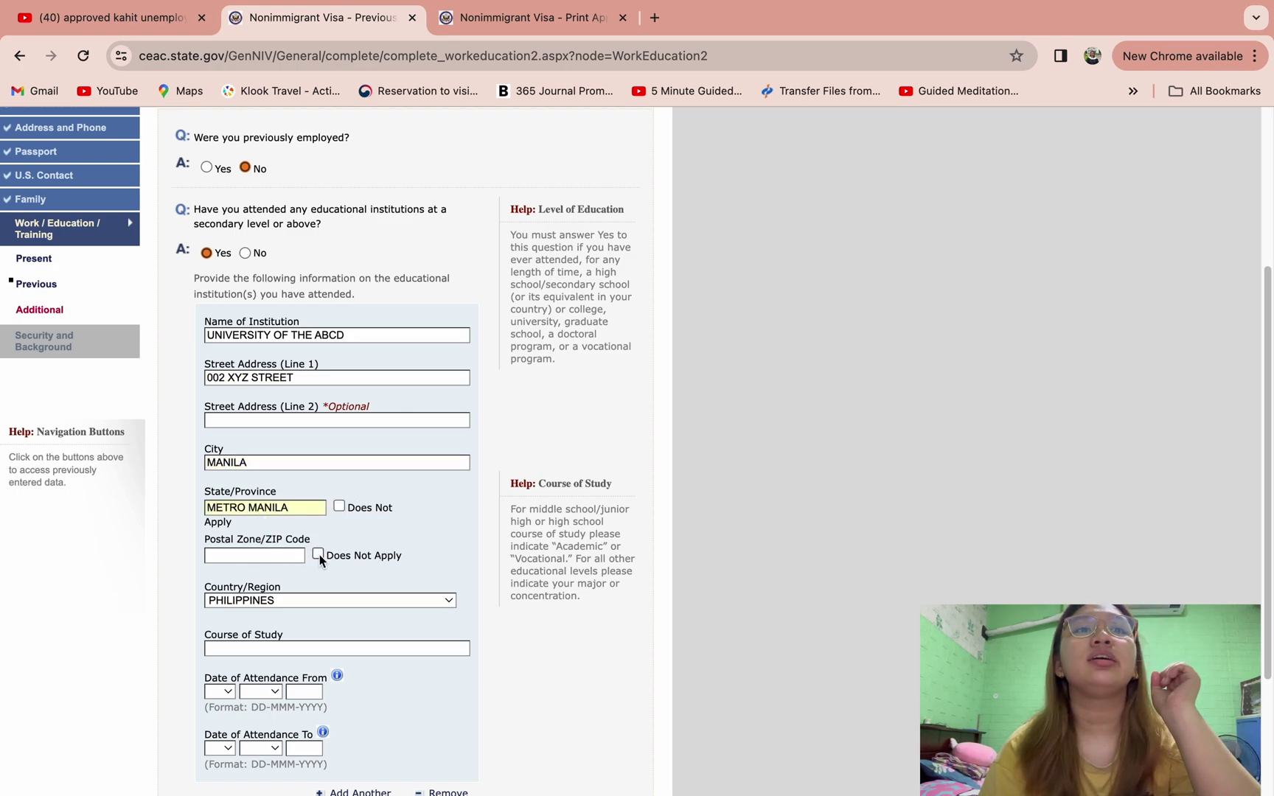
click(271, 555)
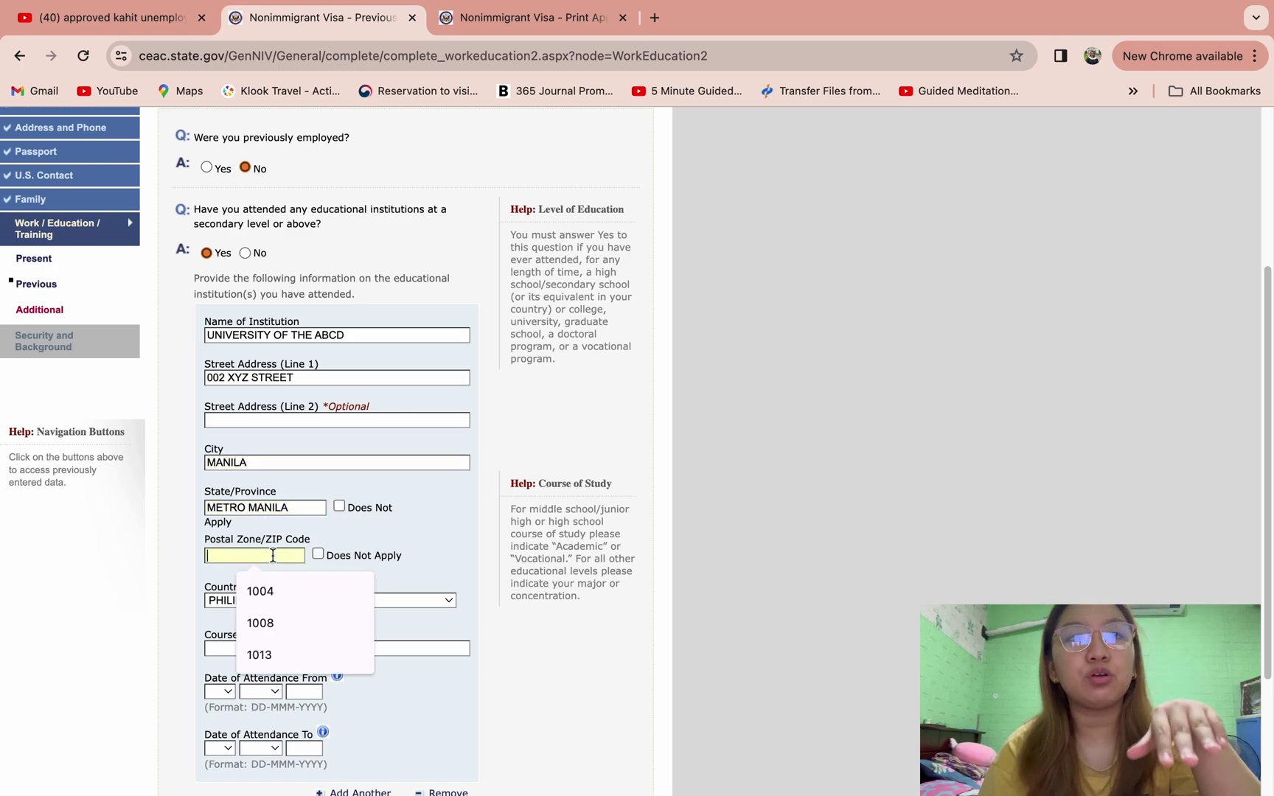
text(1234)
scroll(238, 553, down, 5)
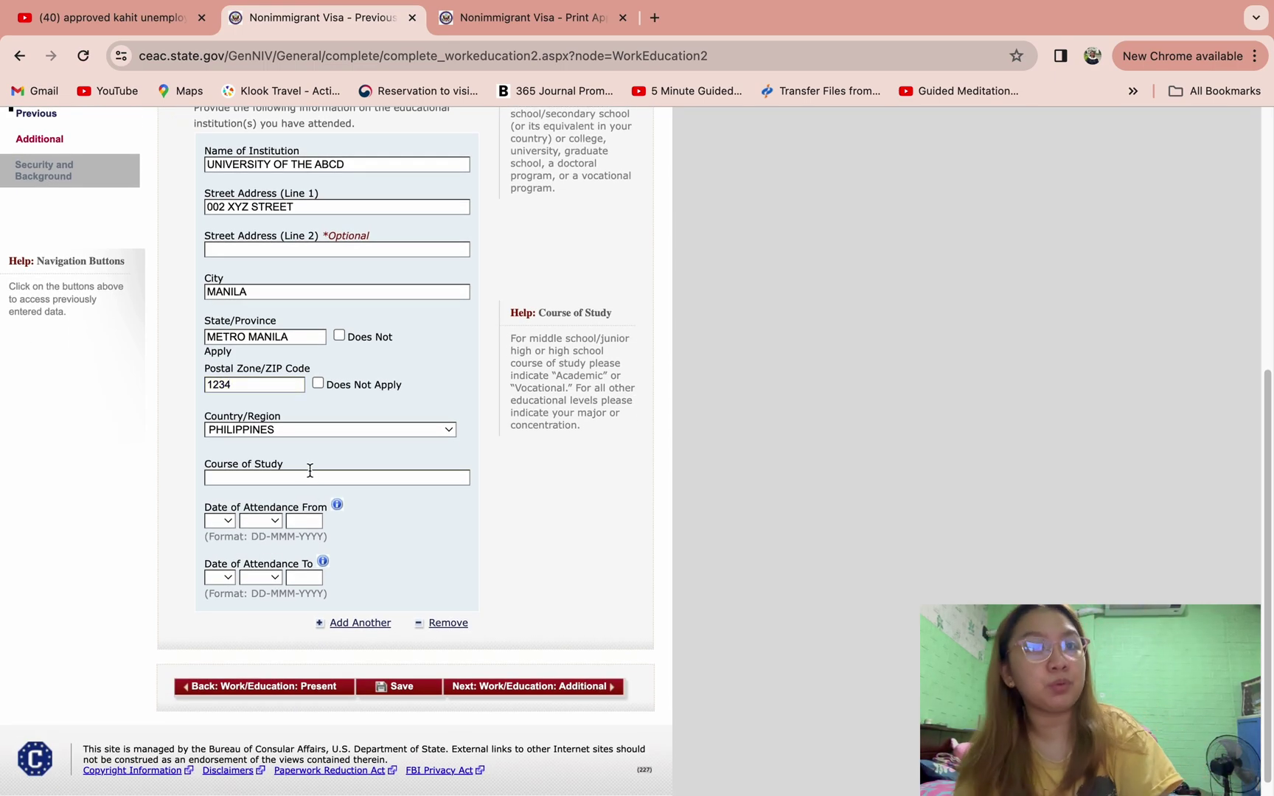
- Enter BUSINESS MANAGEMENT as the course of study, attended from 01 JAN 2011
click(309, 475)
text(BUSINESS MANAGEMENT)
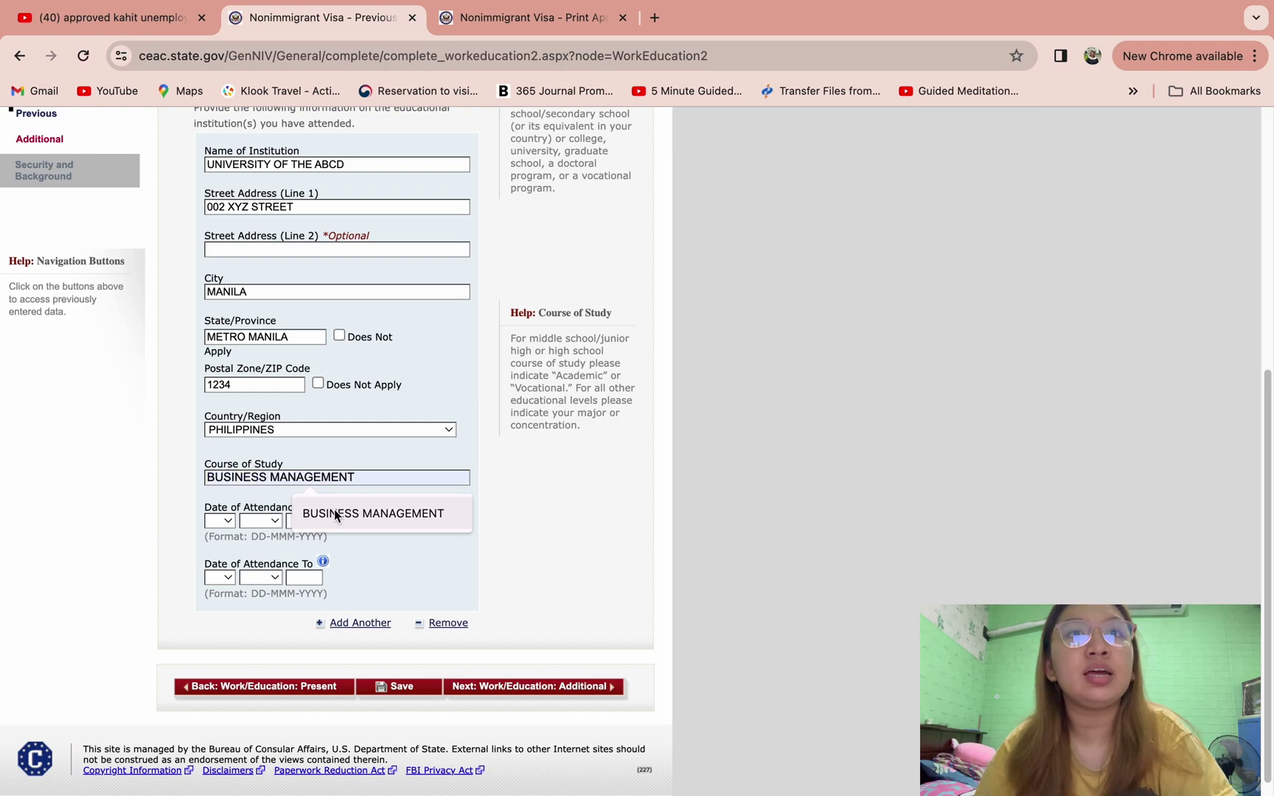
click(338, 515)
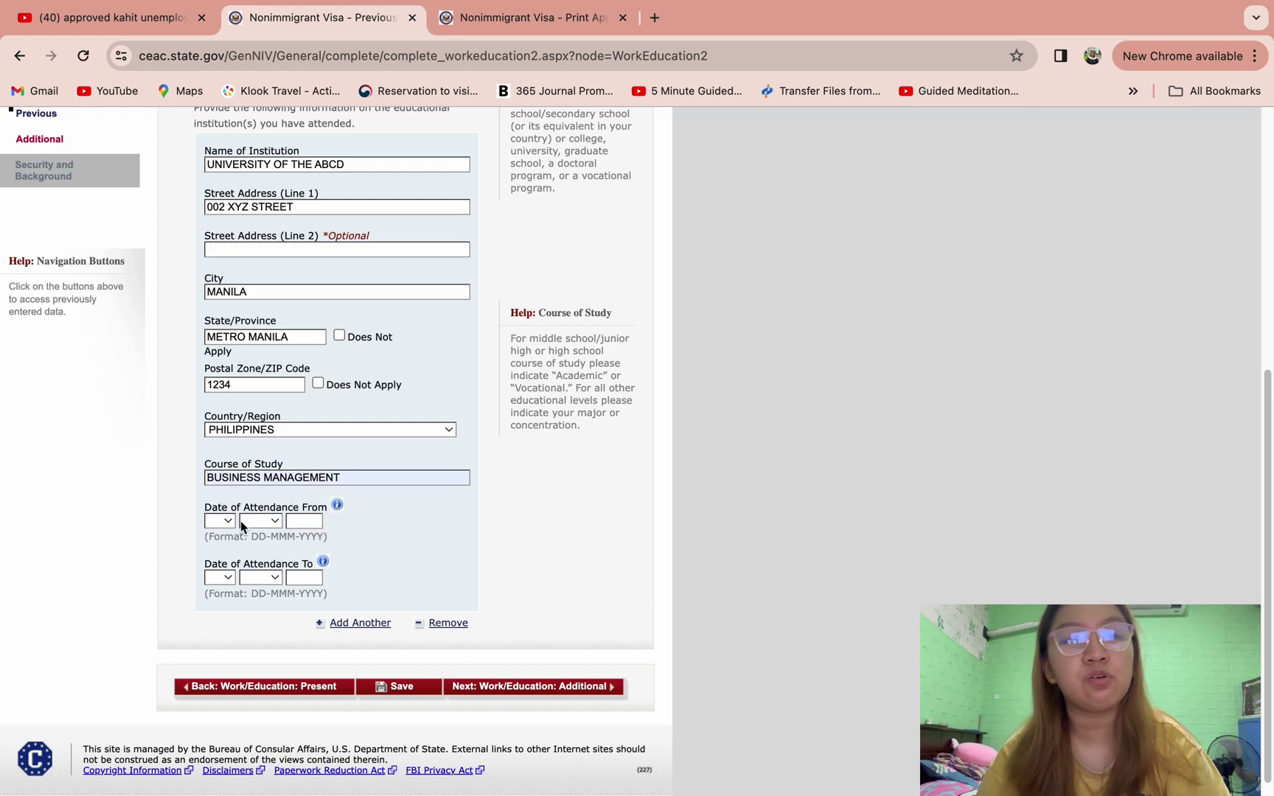
click(221, 521)
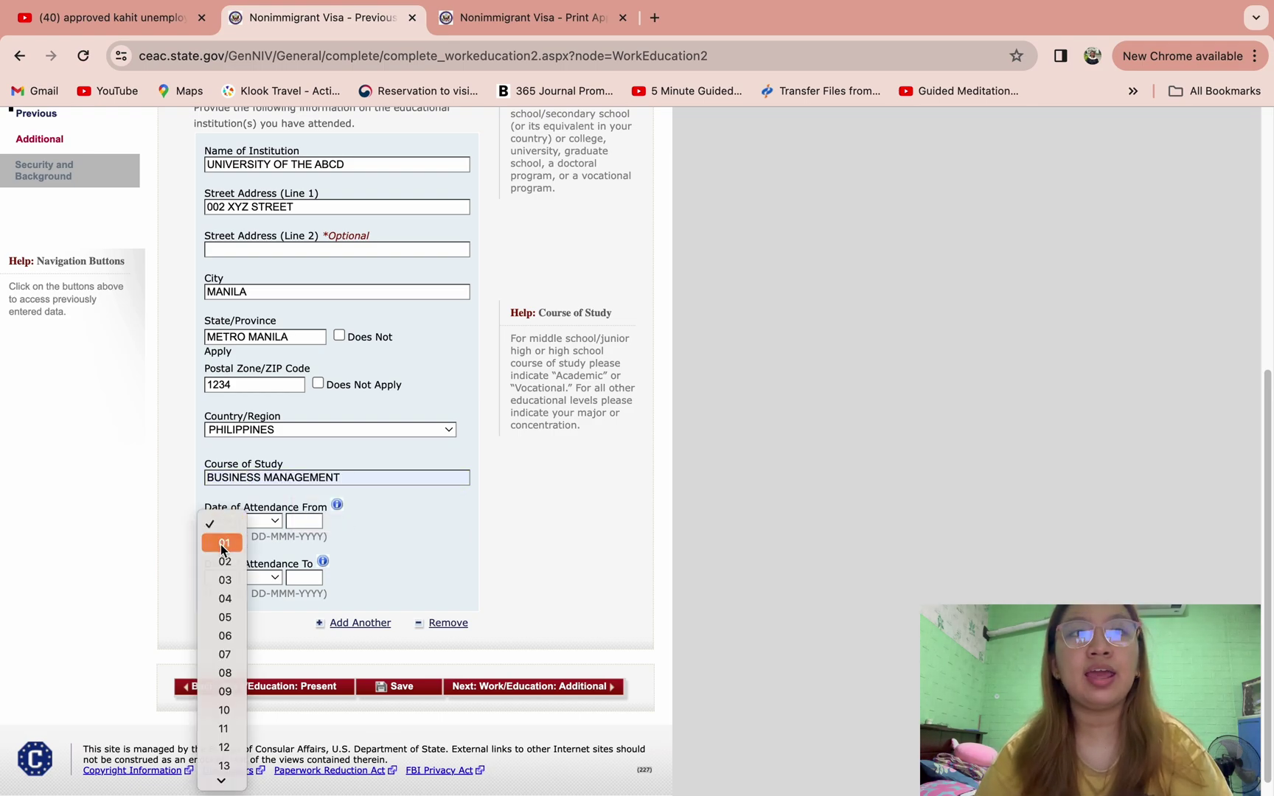
click(221, 545)
click(259, 520)
click(254, 543)
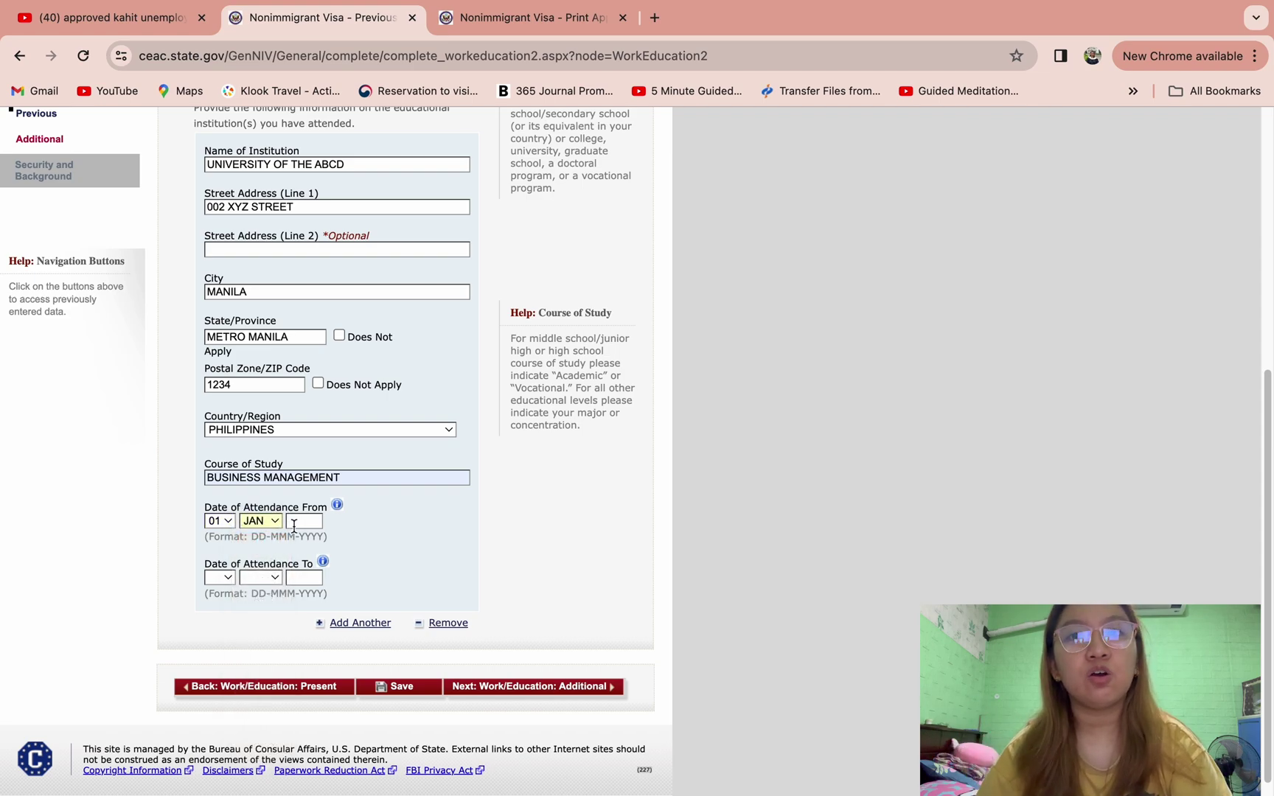
click(294, 522)
text(2011)
- Set the attendance end date to 02 JUN 2014 and continue to the Additional page
click(225, 578)
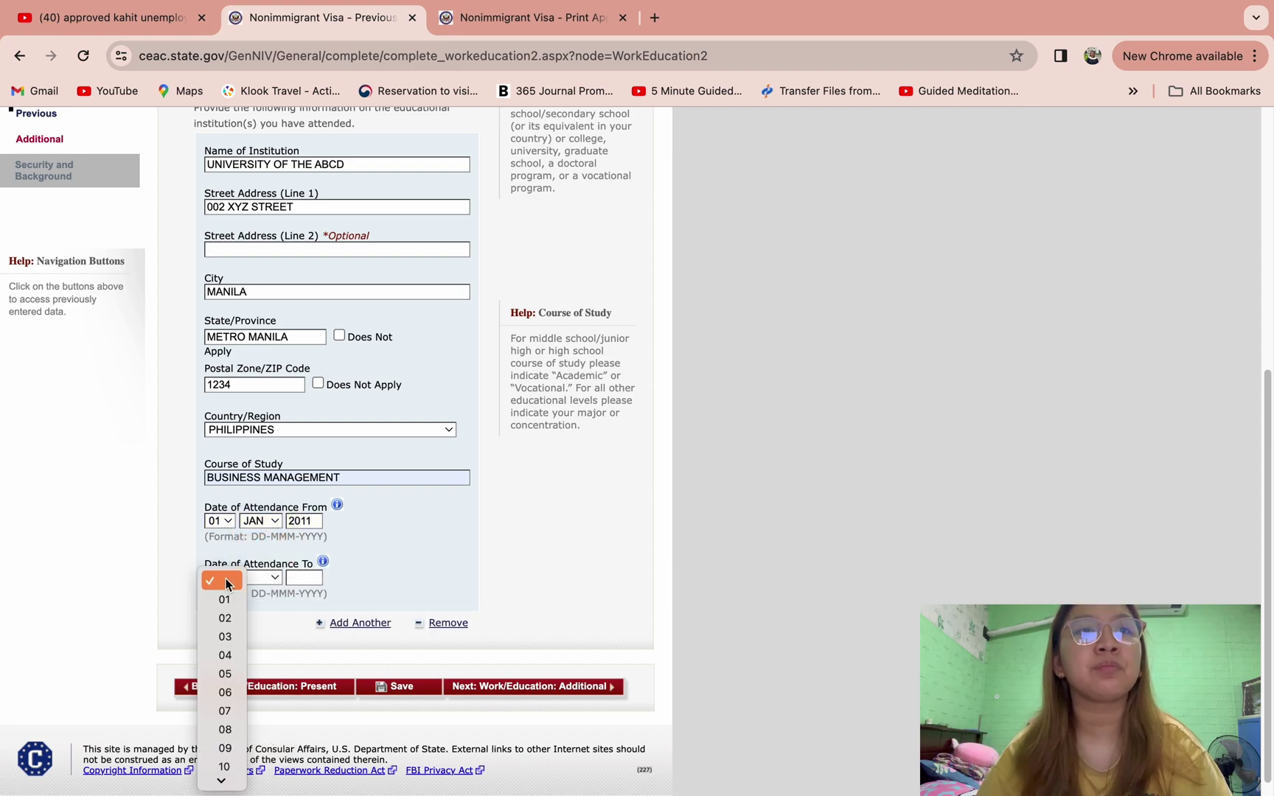
click(224, 619)
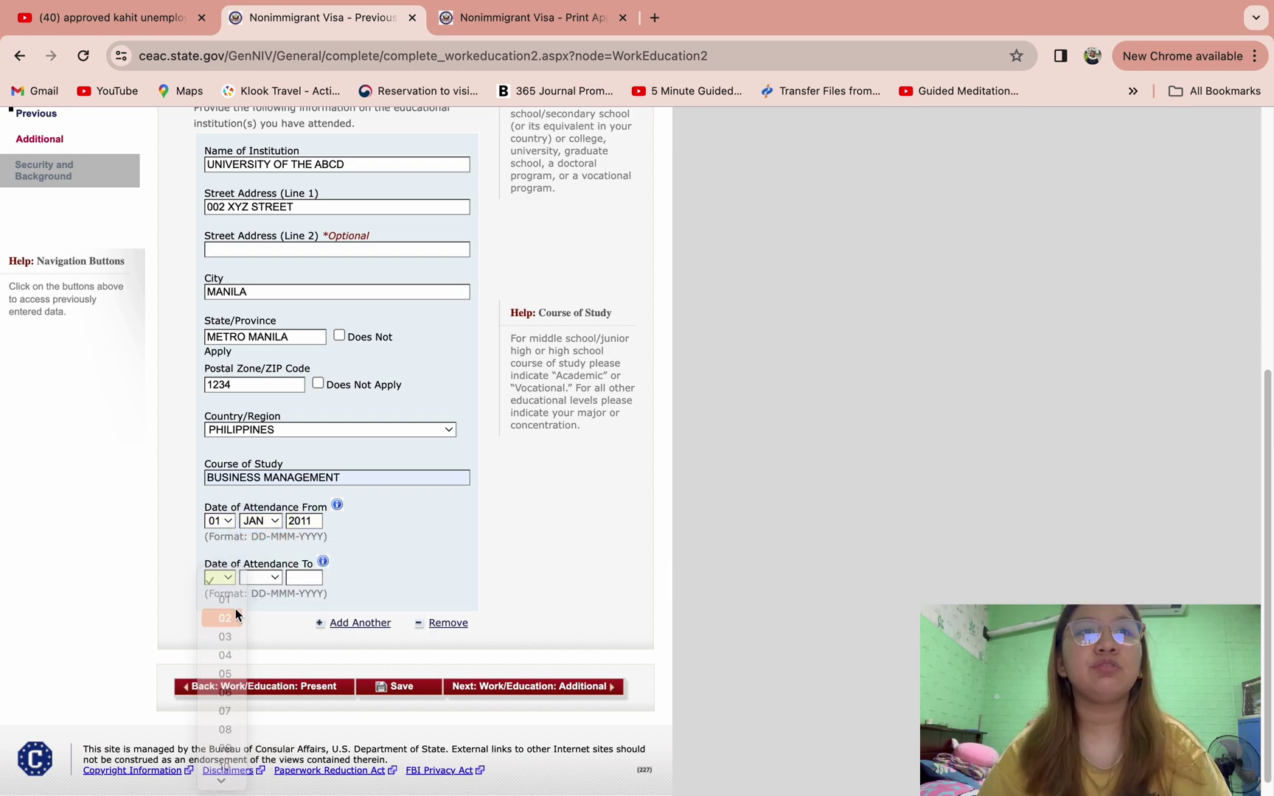
click(271, 577)
click(261, 688)
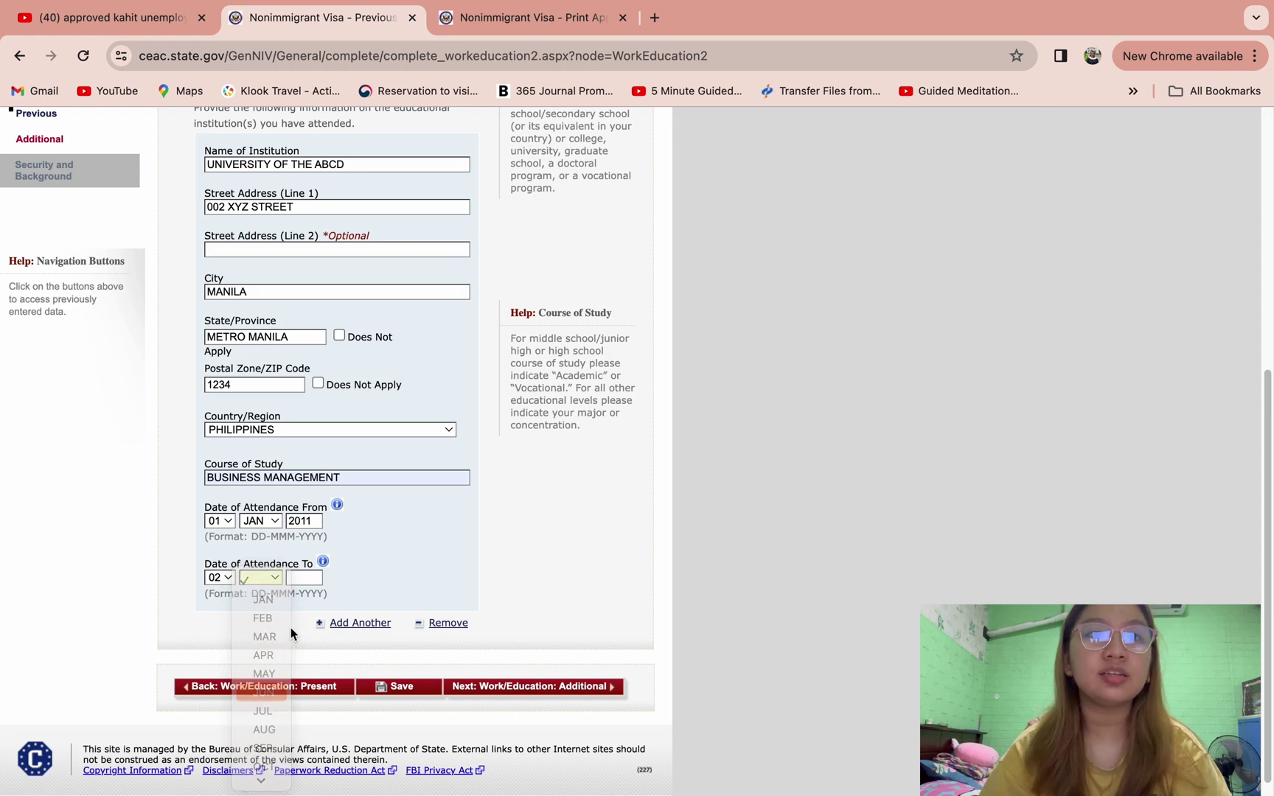
click(299, 579)
text(2014)
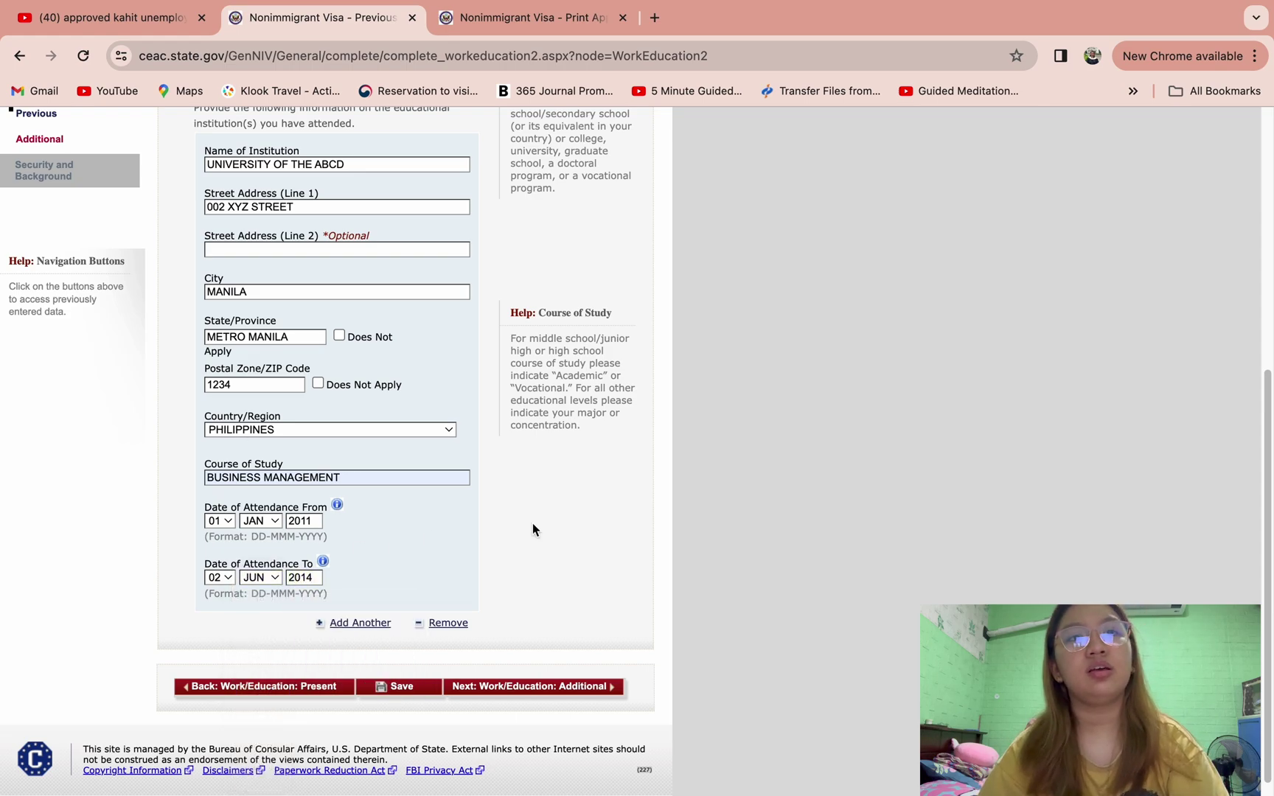
scroll(532, 529, up, 2)
scroll(532, 529, down, 2)
click(504, 687)
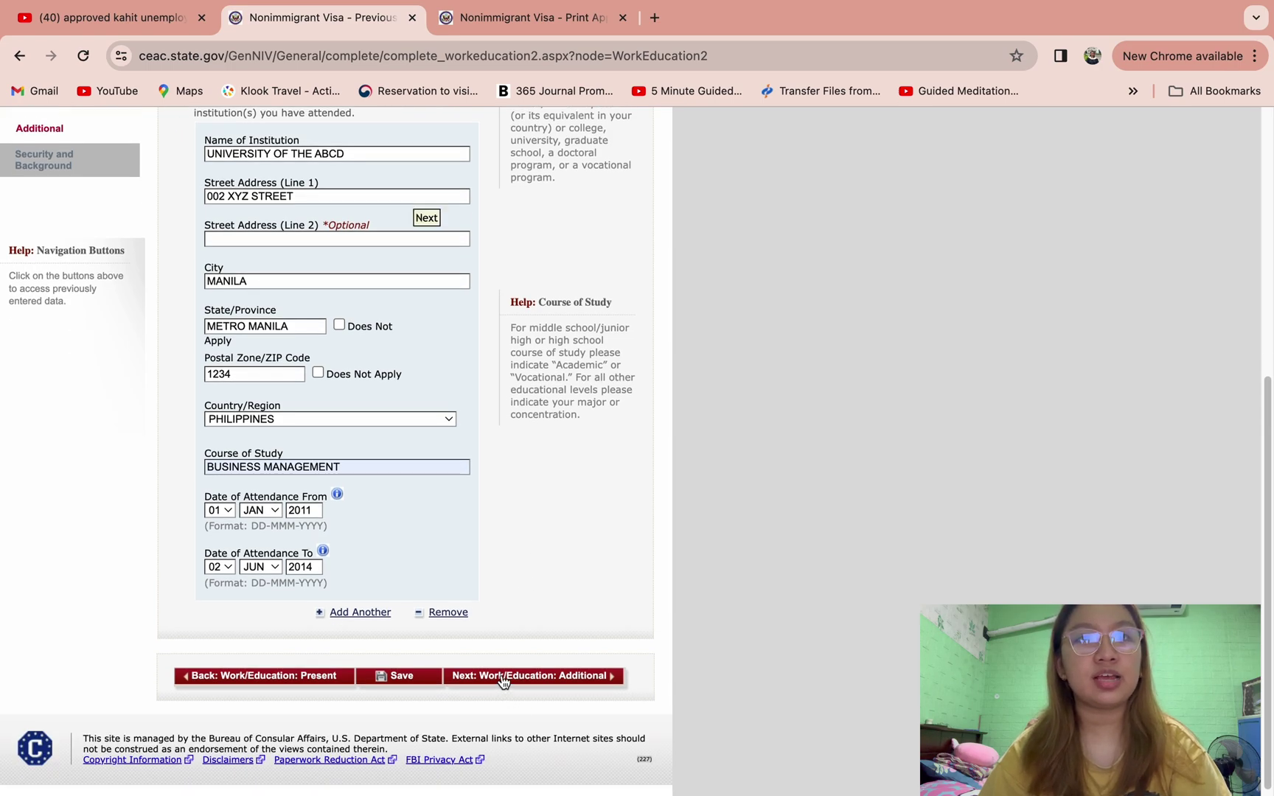
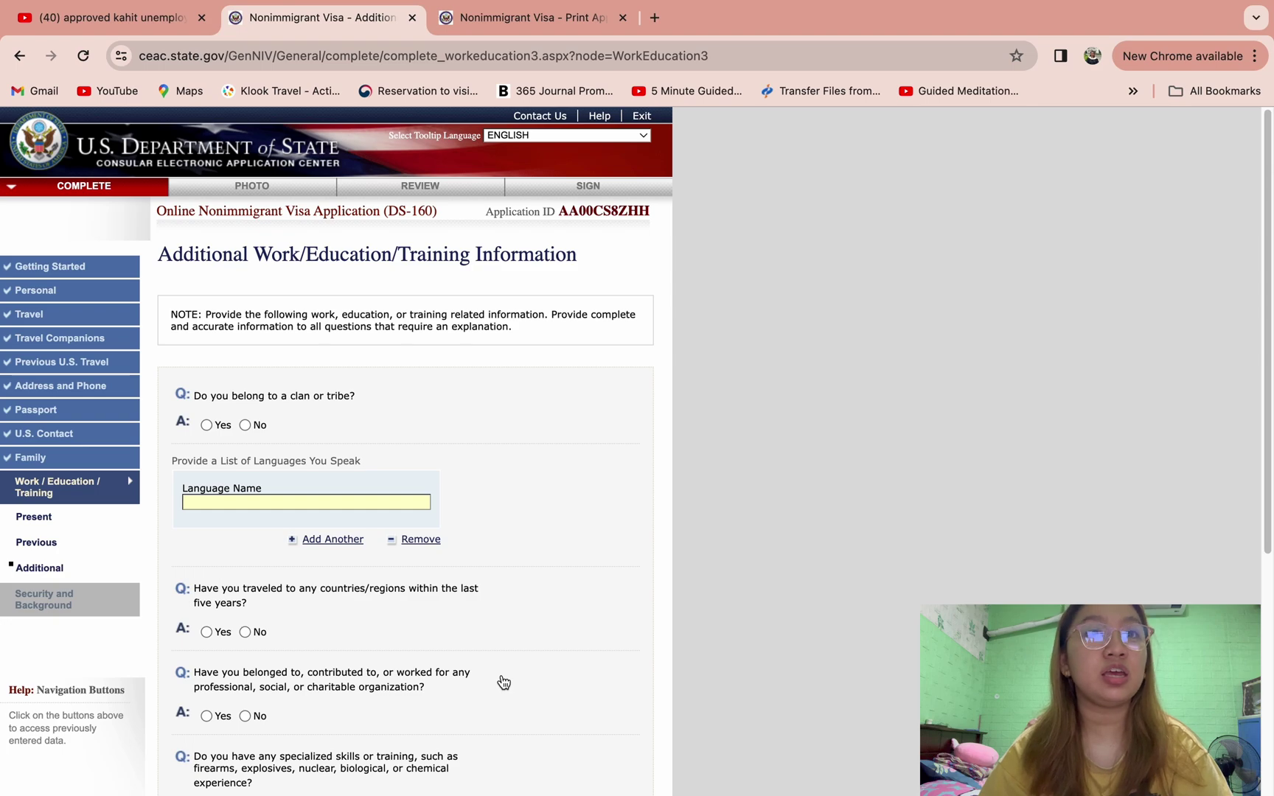
- Answer No to the clan or tribe question and list TAGALOG and ENGLISH as spoken languages
scroll(501, 682, down, 1)
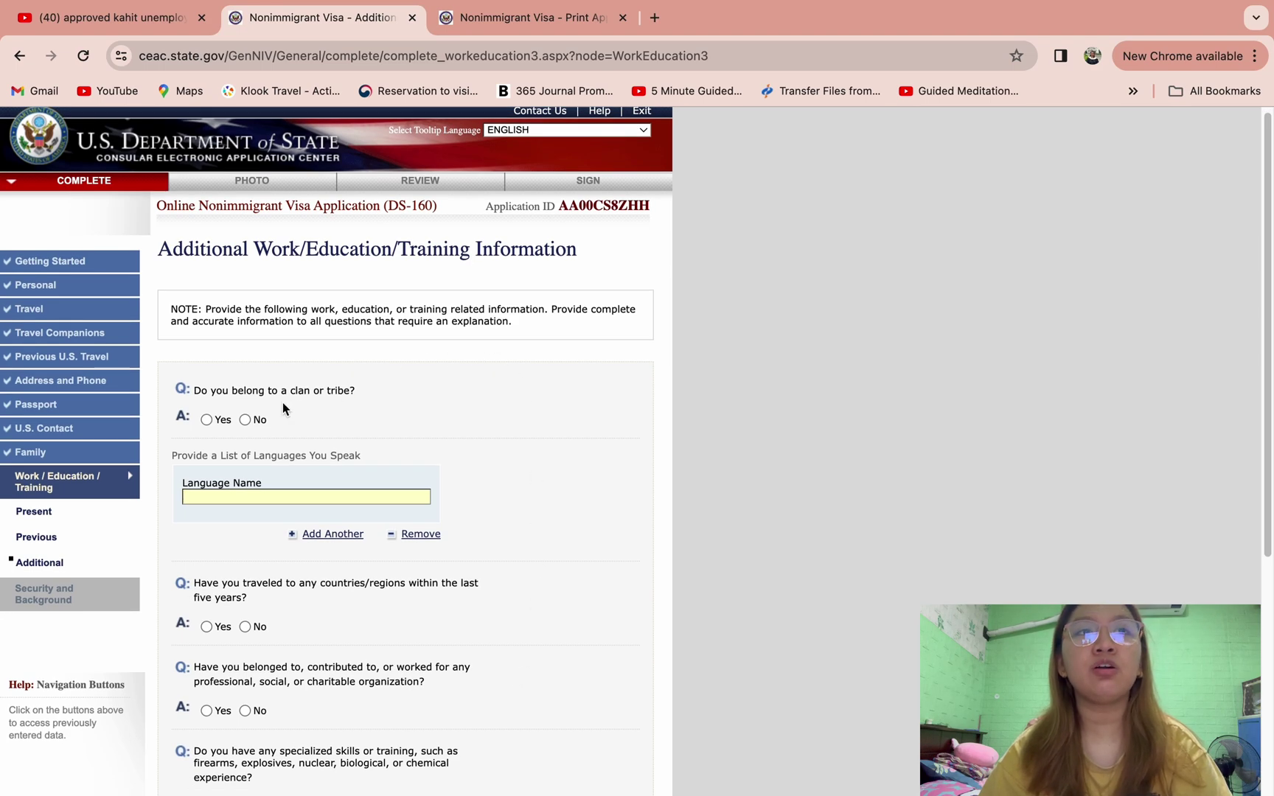
click(248, 418)
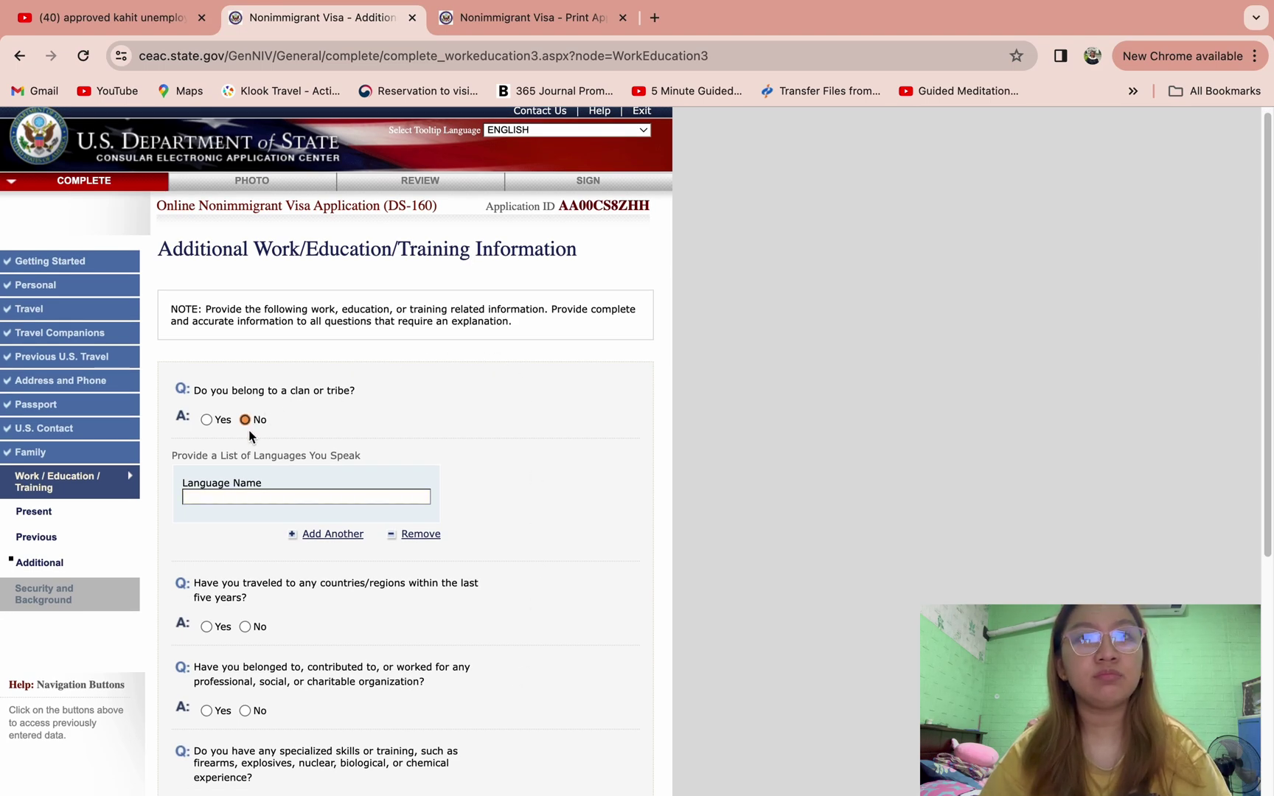
click(245, 492)
text(TAGALOG)
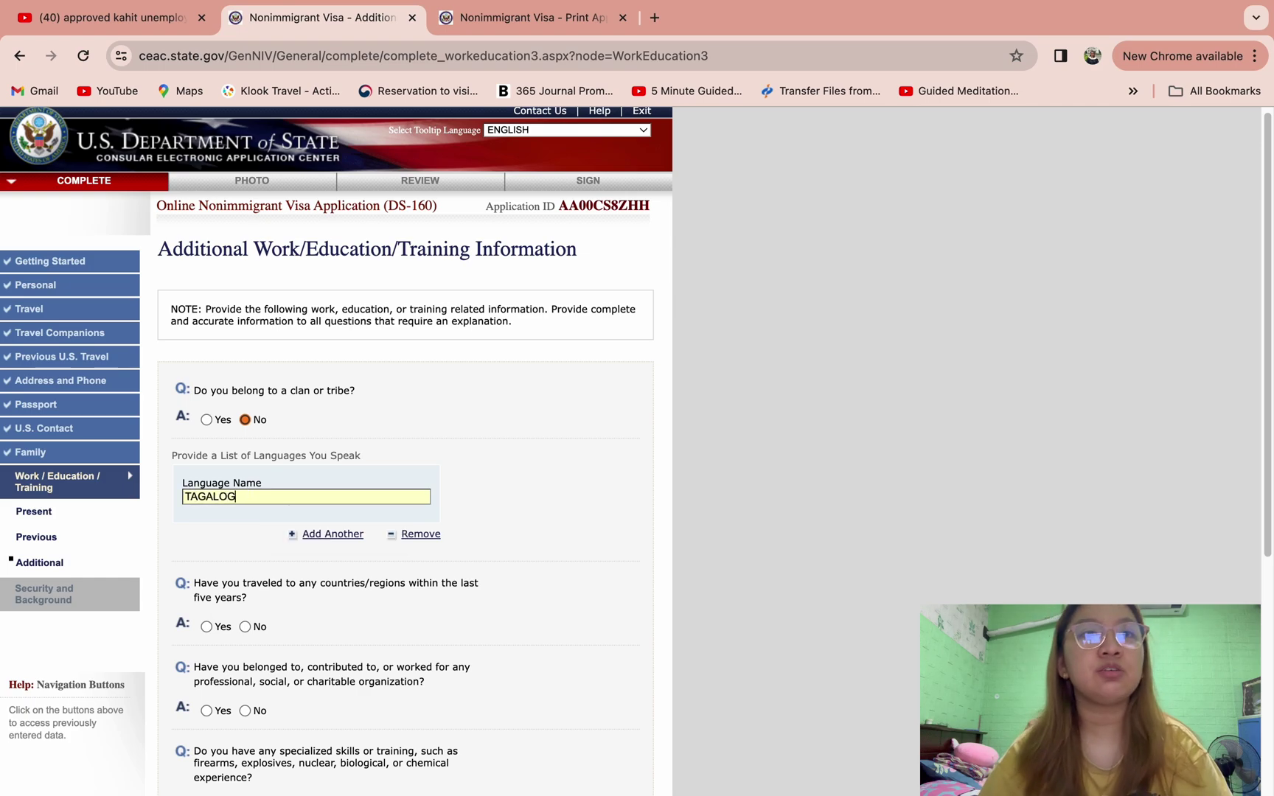
click(314, 534)
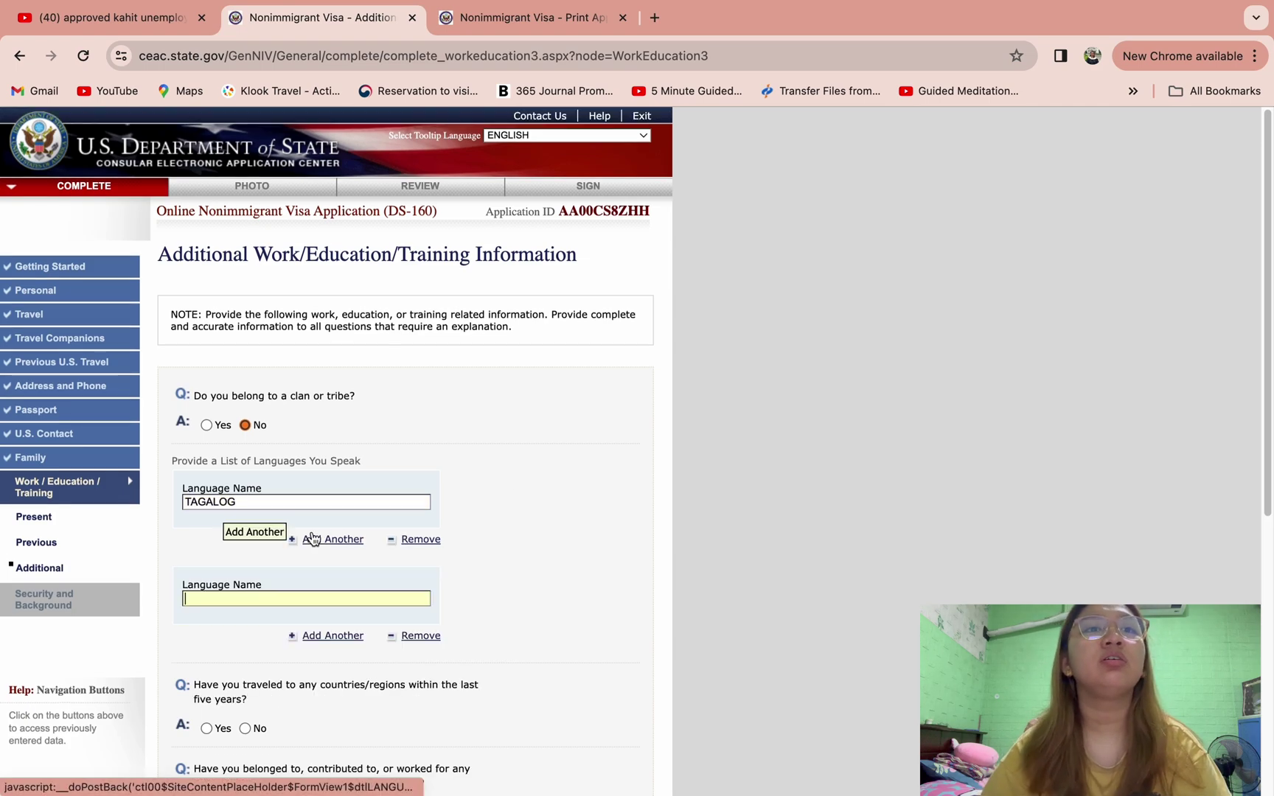
text(ENGLISH)
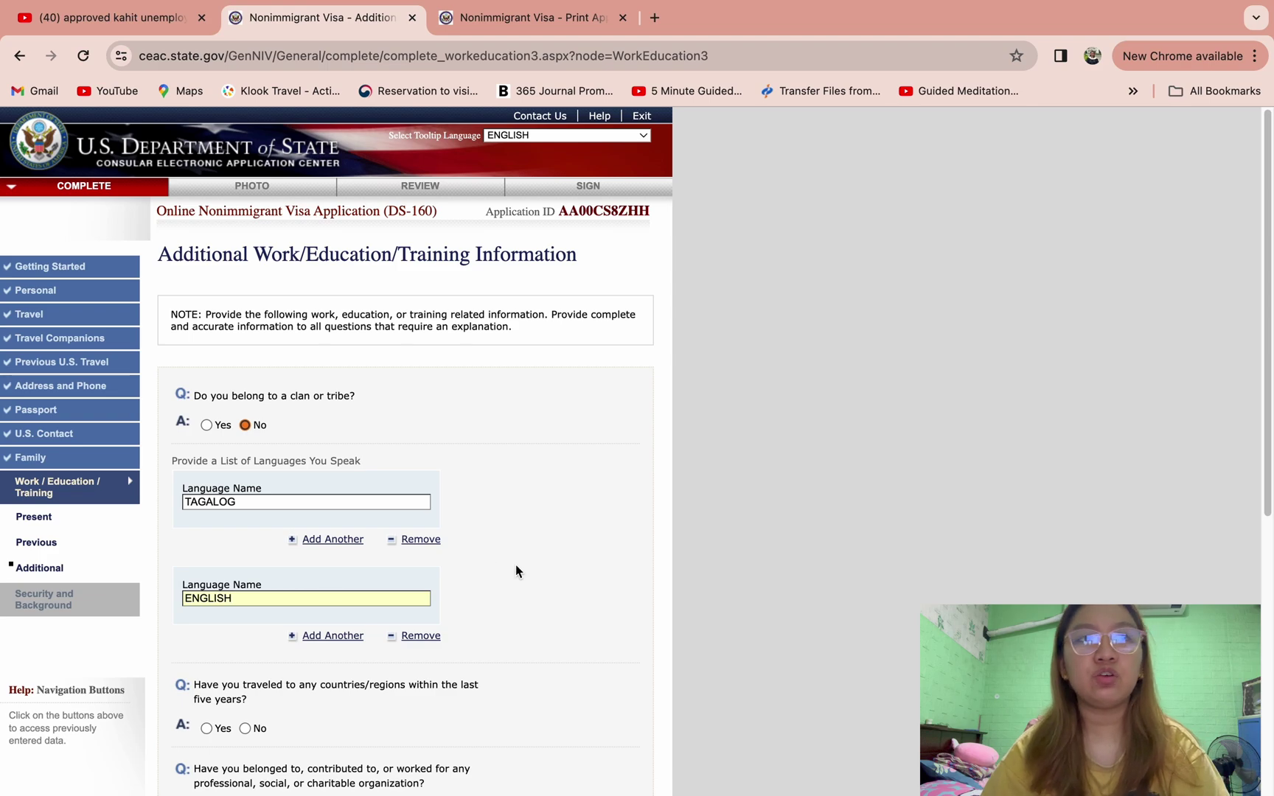
- Answer Yes to travel in the last five years, listing HONG KONG and SINGAPORE
scroll(531, 572, down, 3)
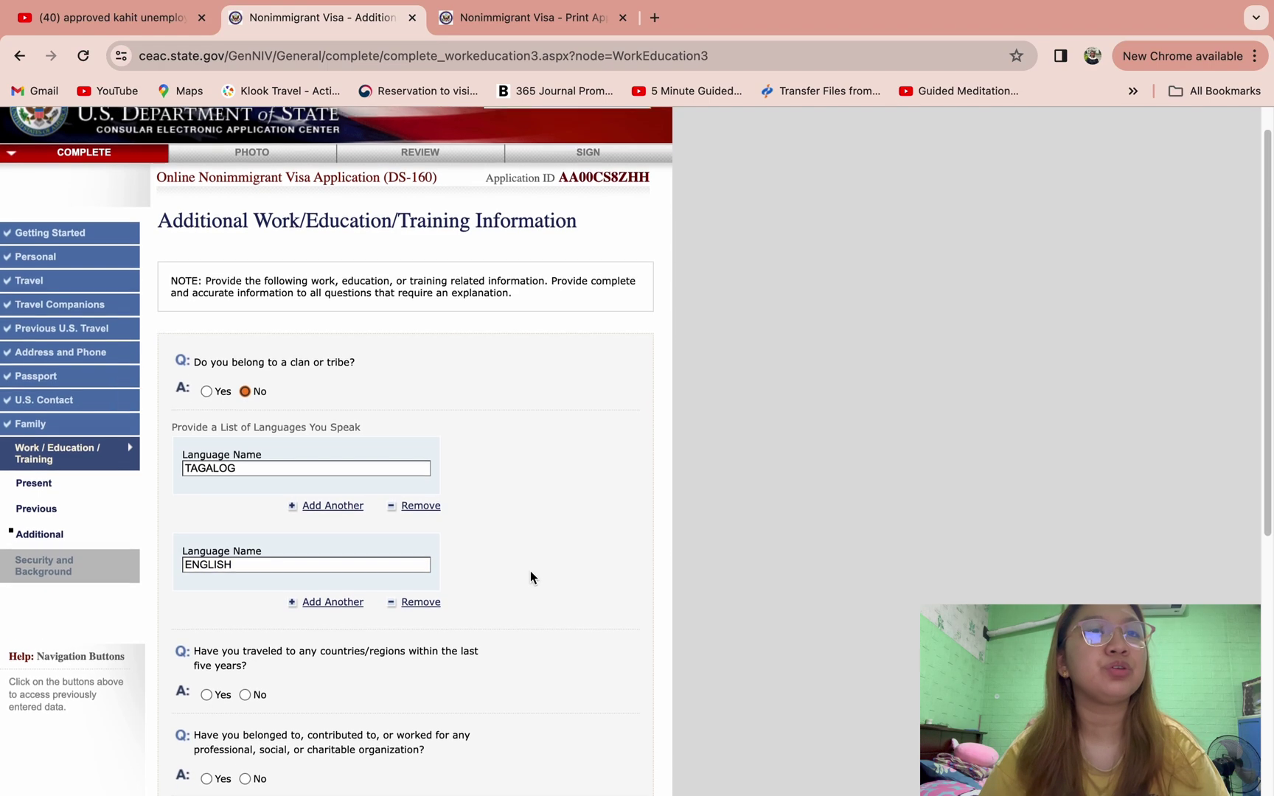
scroll(531, 577, down, 6)
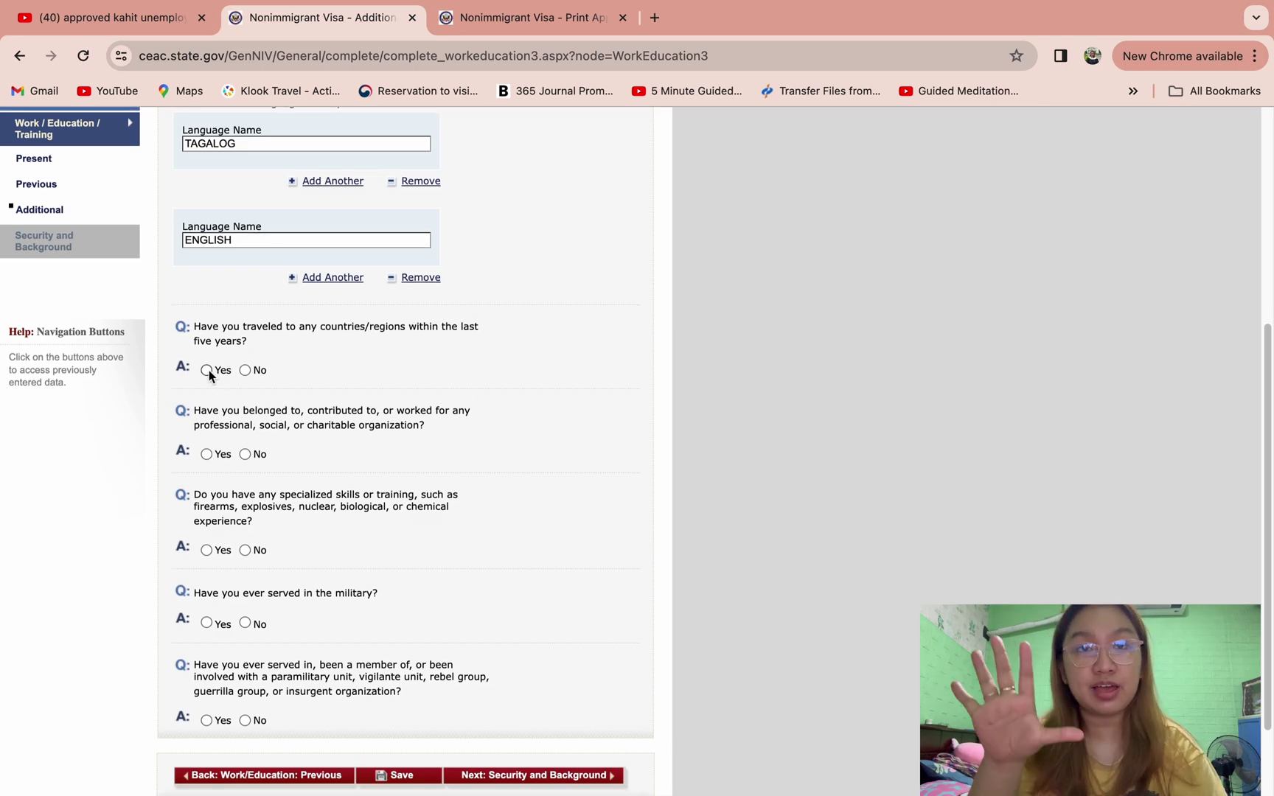
click(207, 370)
scroll(258, 570, down, 5)
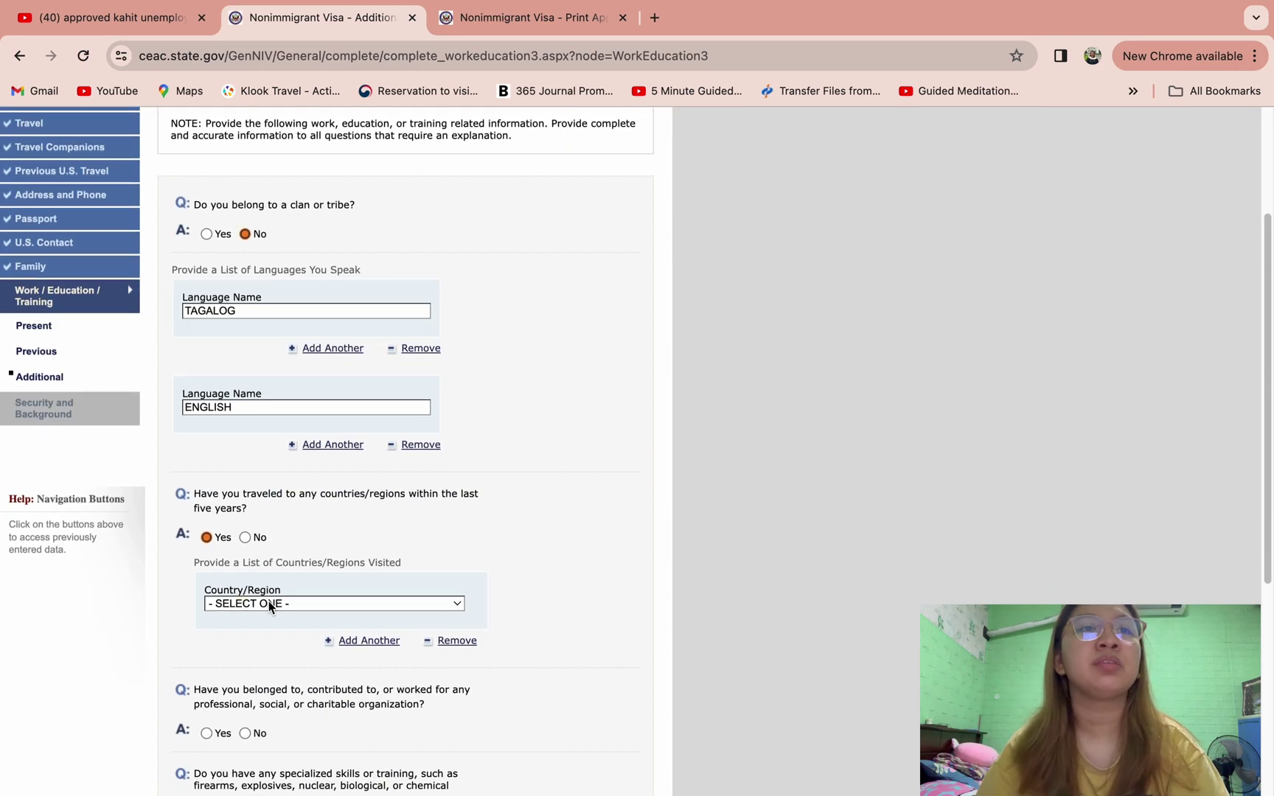
click(268, 600)
text(hong)
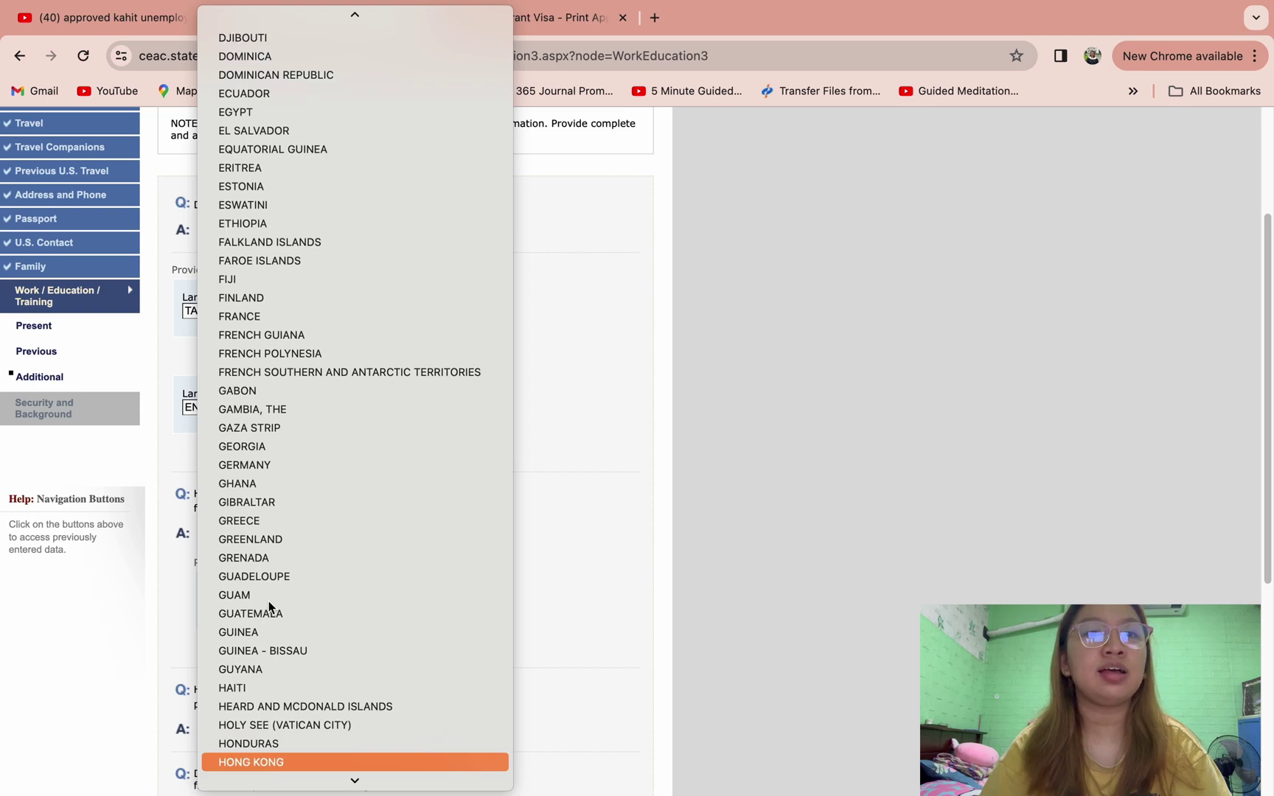
click(269, 759)
scroll(395, 566, down, 1)
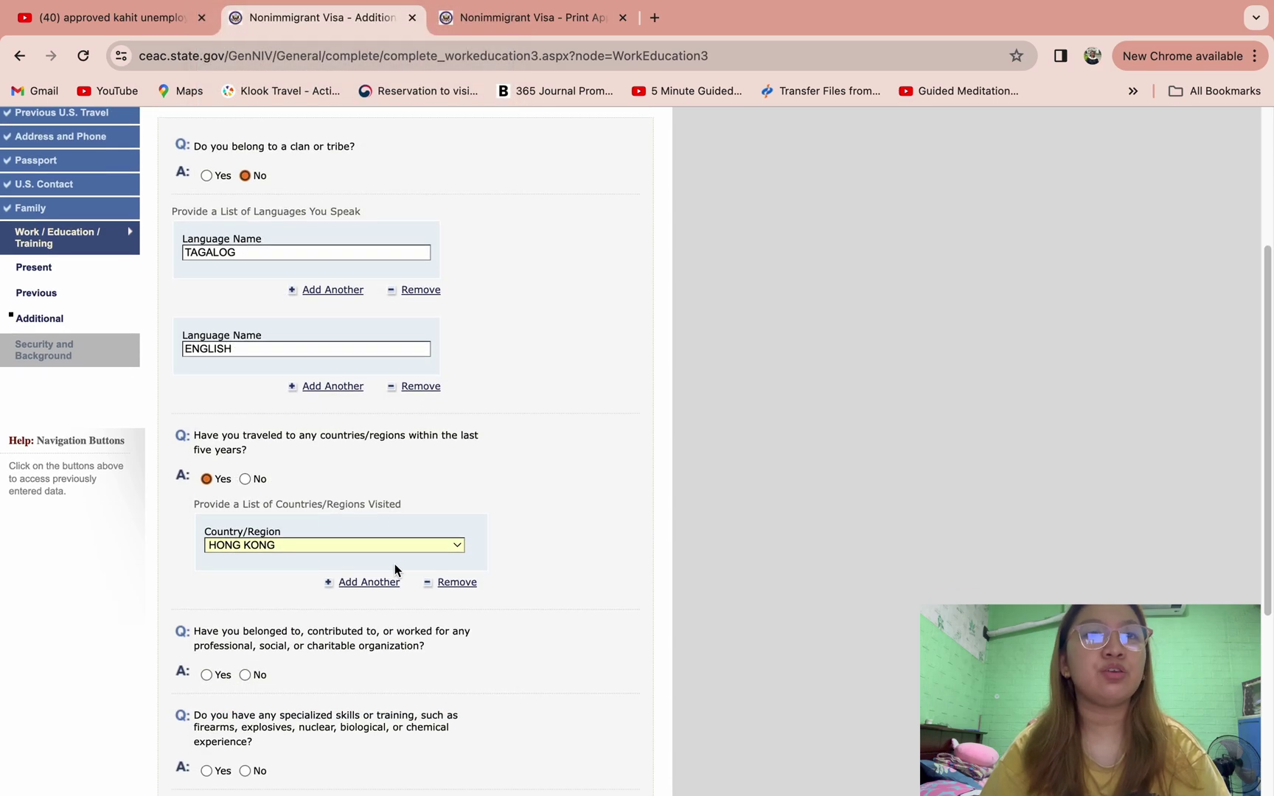
click(335, 581)
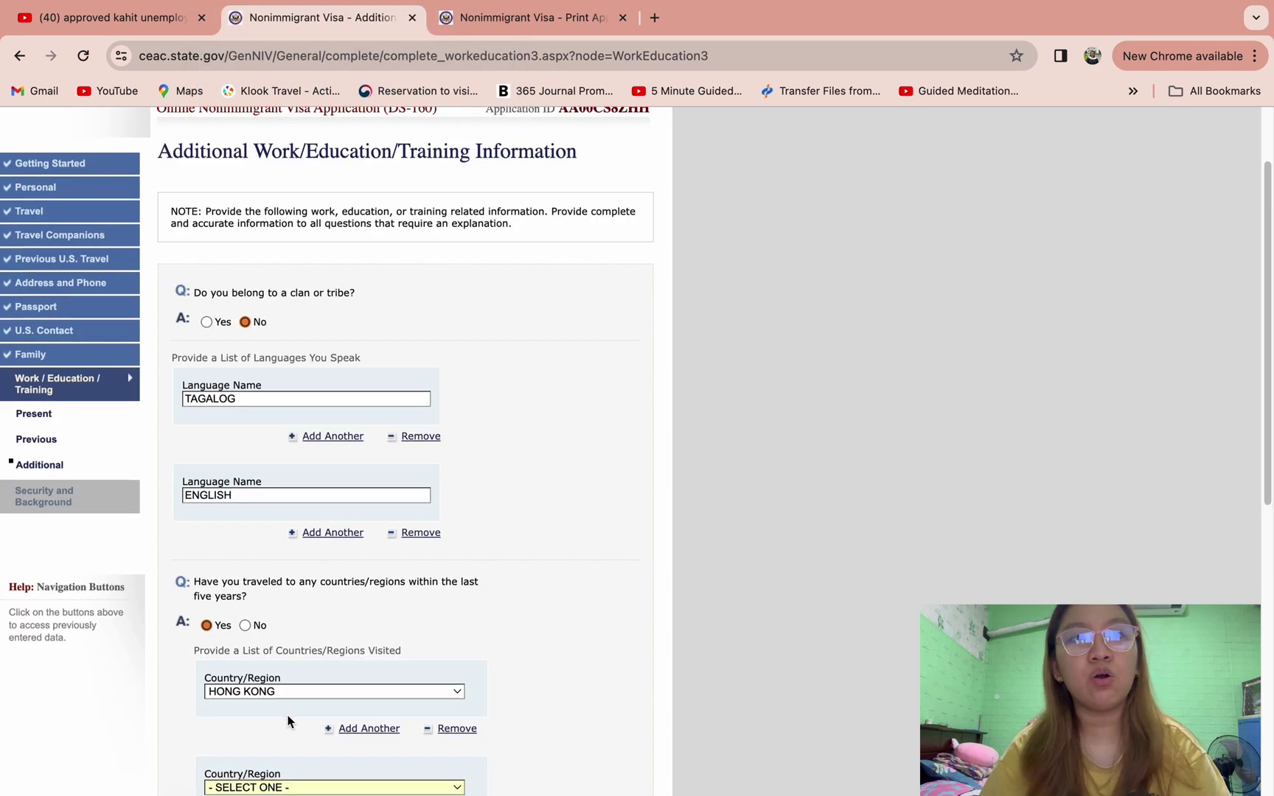
scroll(295, 707, down, 3)
click(298, 629)
text(sin)
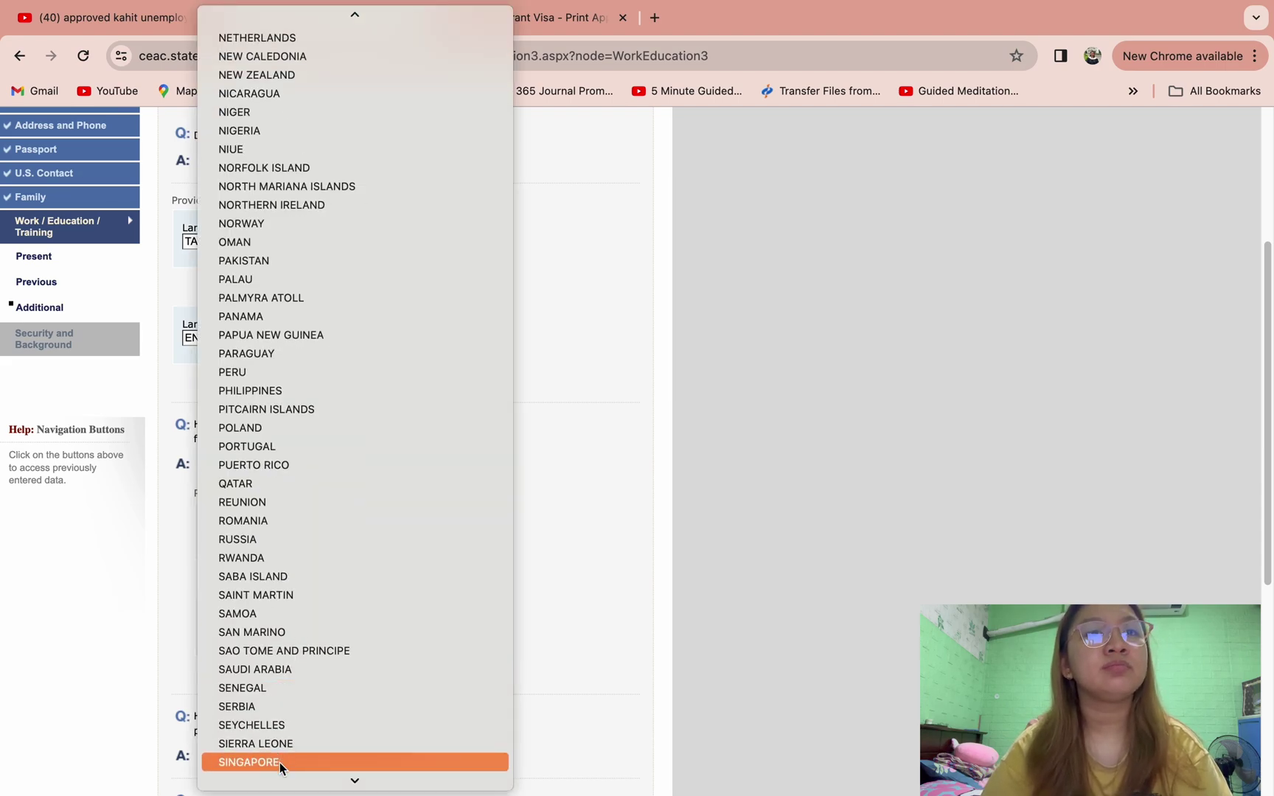
click(280, 762)
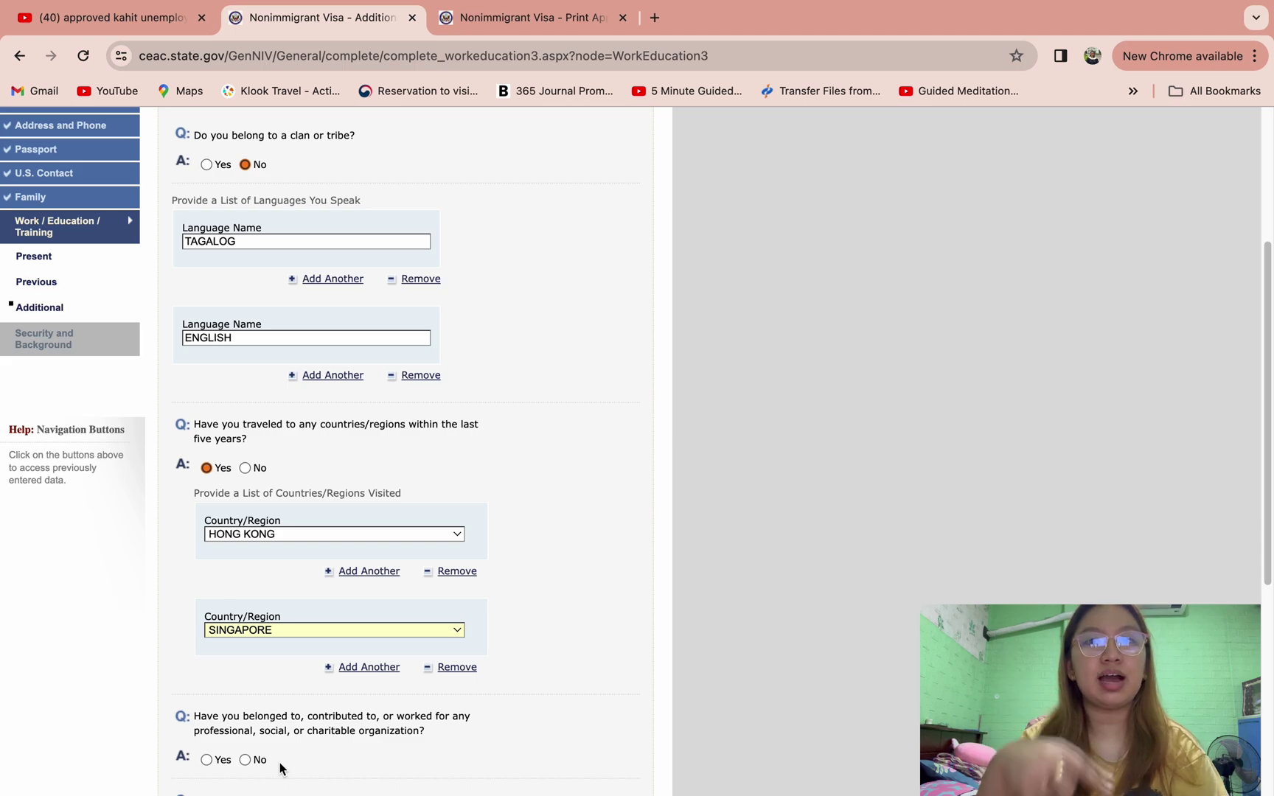
- Answer No to organization membership, specialized skills and military service, then continue to Security and Background
scroll(451, 679, down, 3)
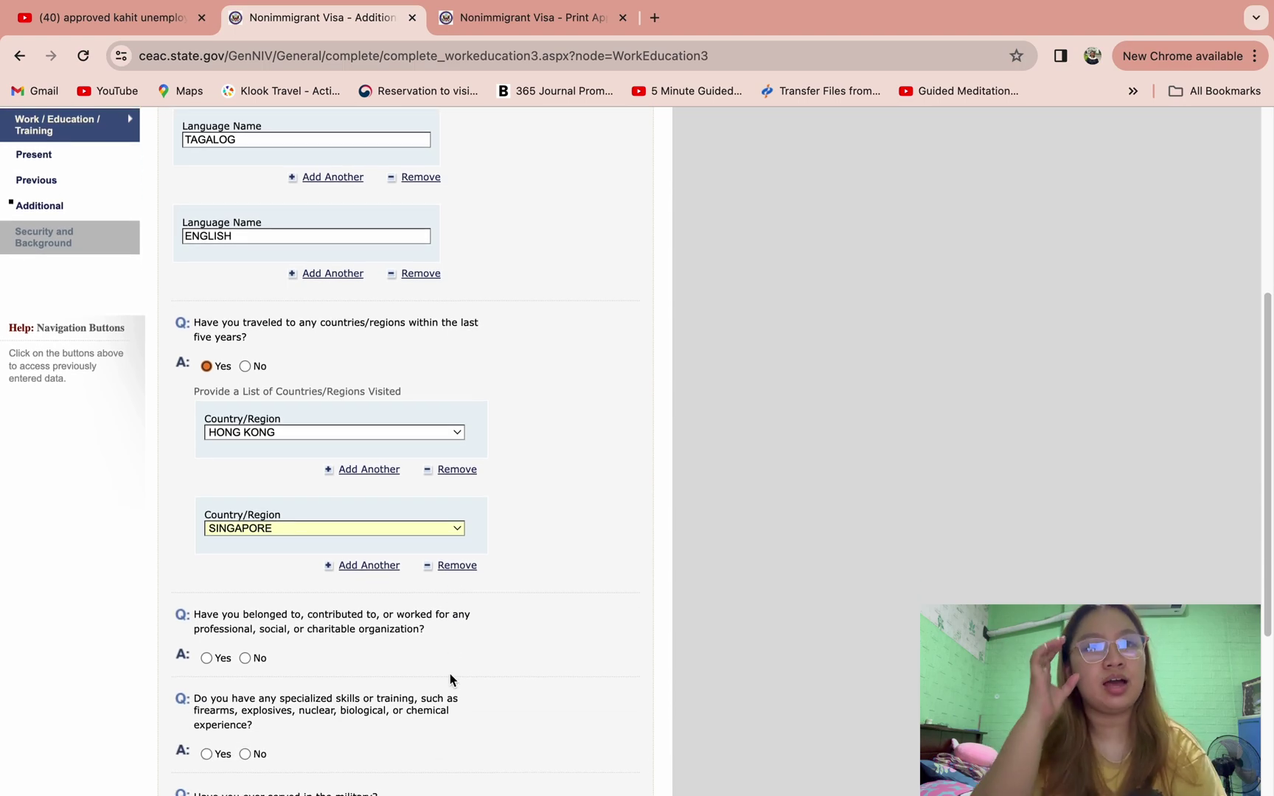
scroll(561, 603, down, 2)
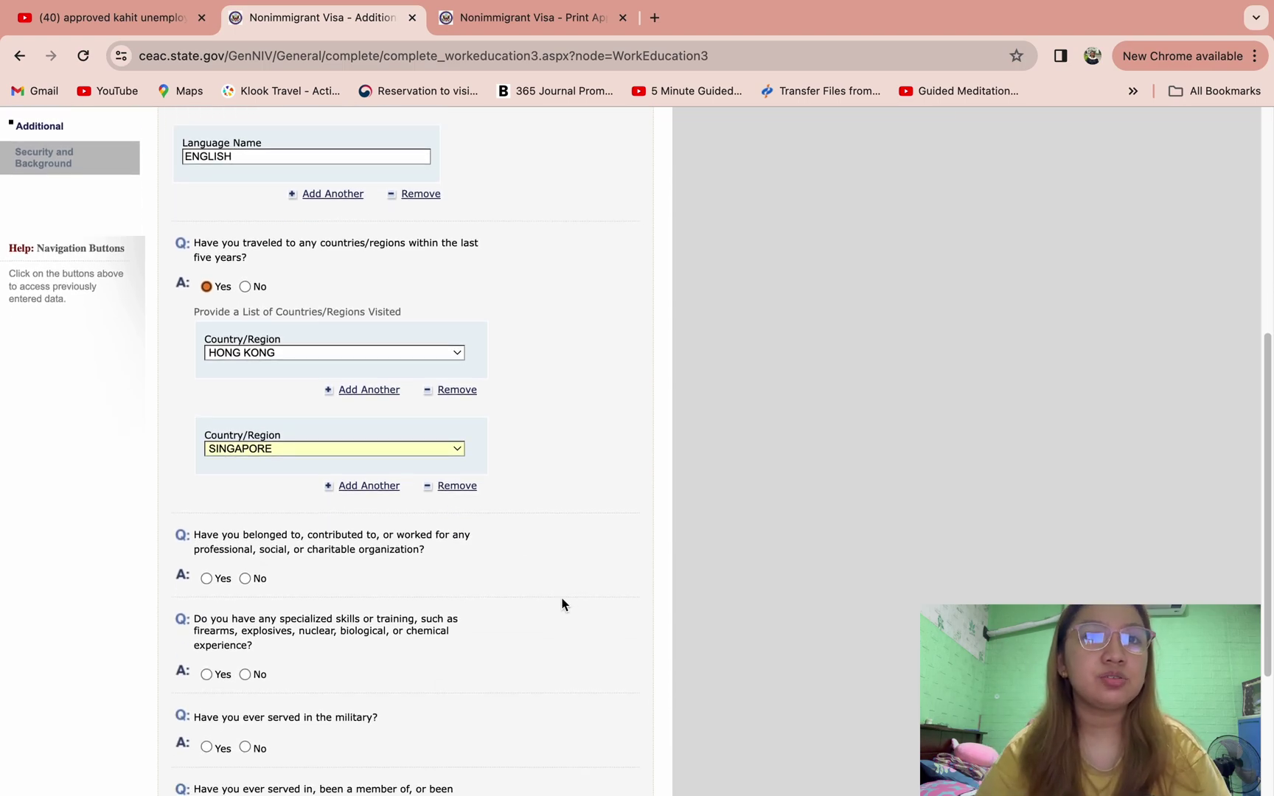
scroll(561, 602, down, 3)
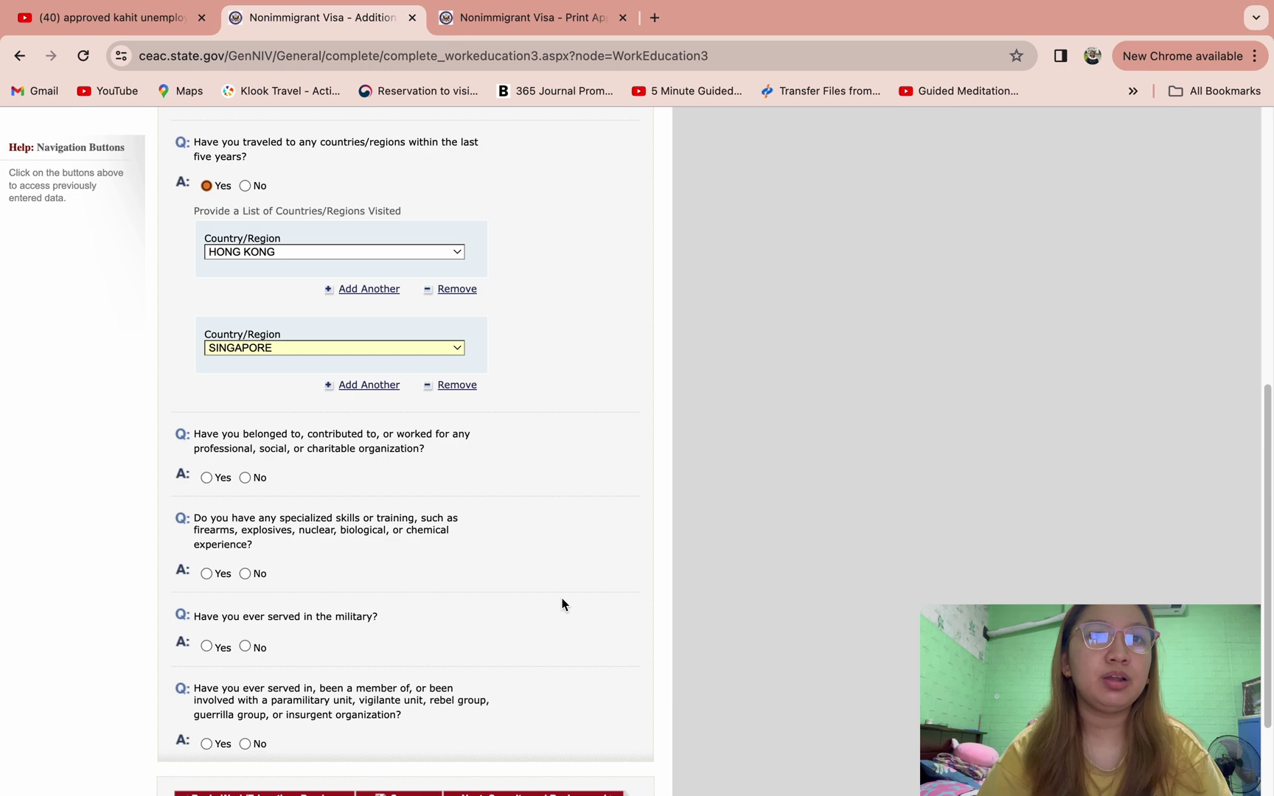
click(245, 473)
scroll(246, 475, up, 9)
scroll(405, 524, down, 4)
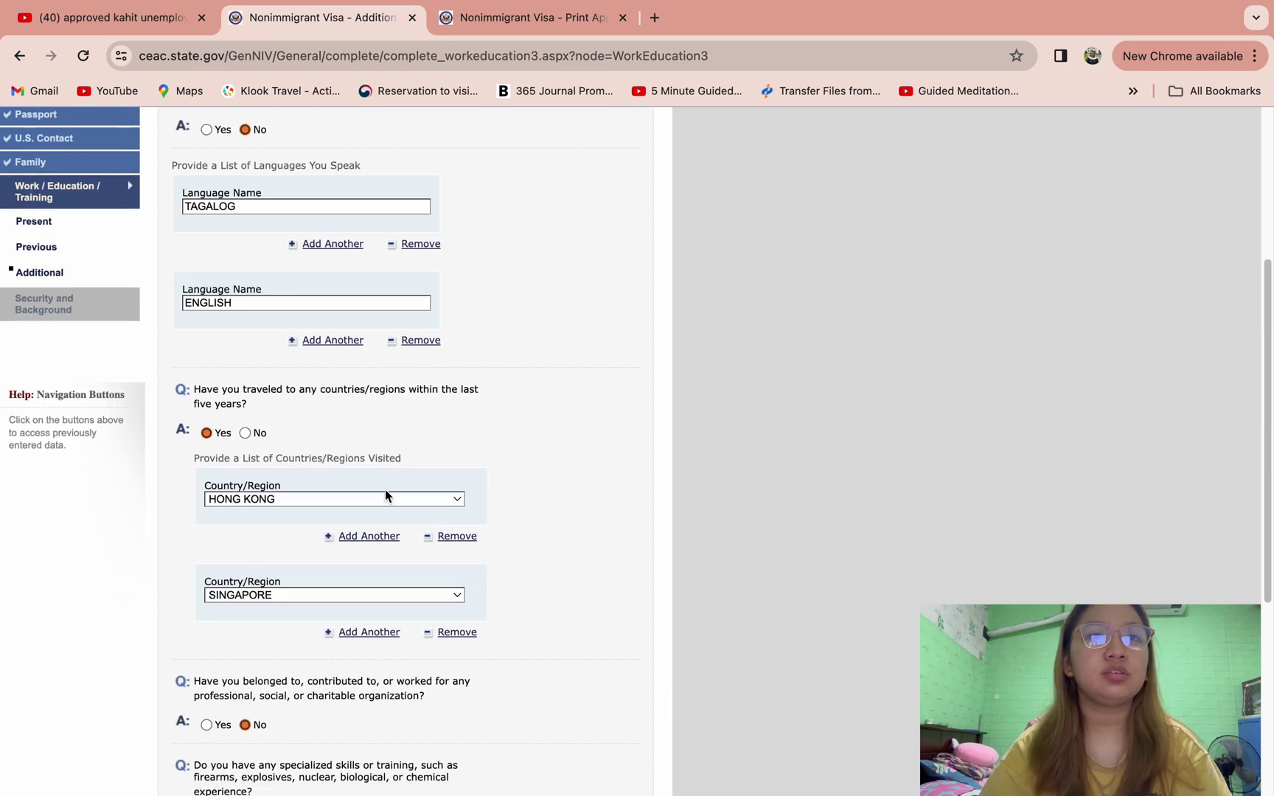
scroll(310, 558, down, 4)
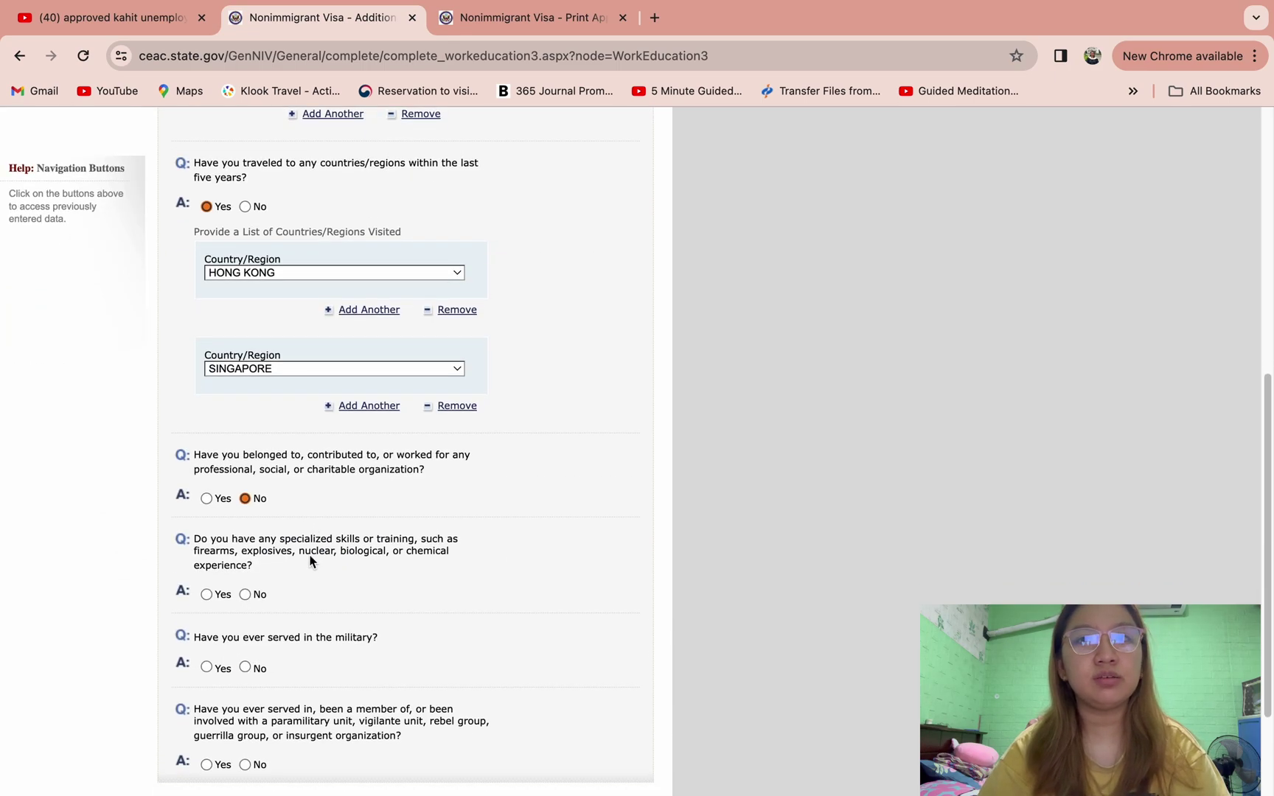
click(245, 594)
scroll(312, 627, down, 3)
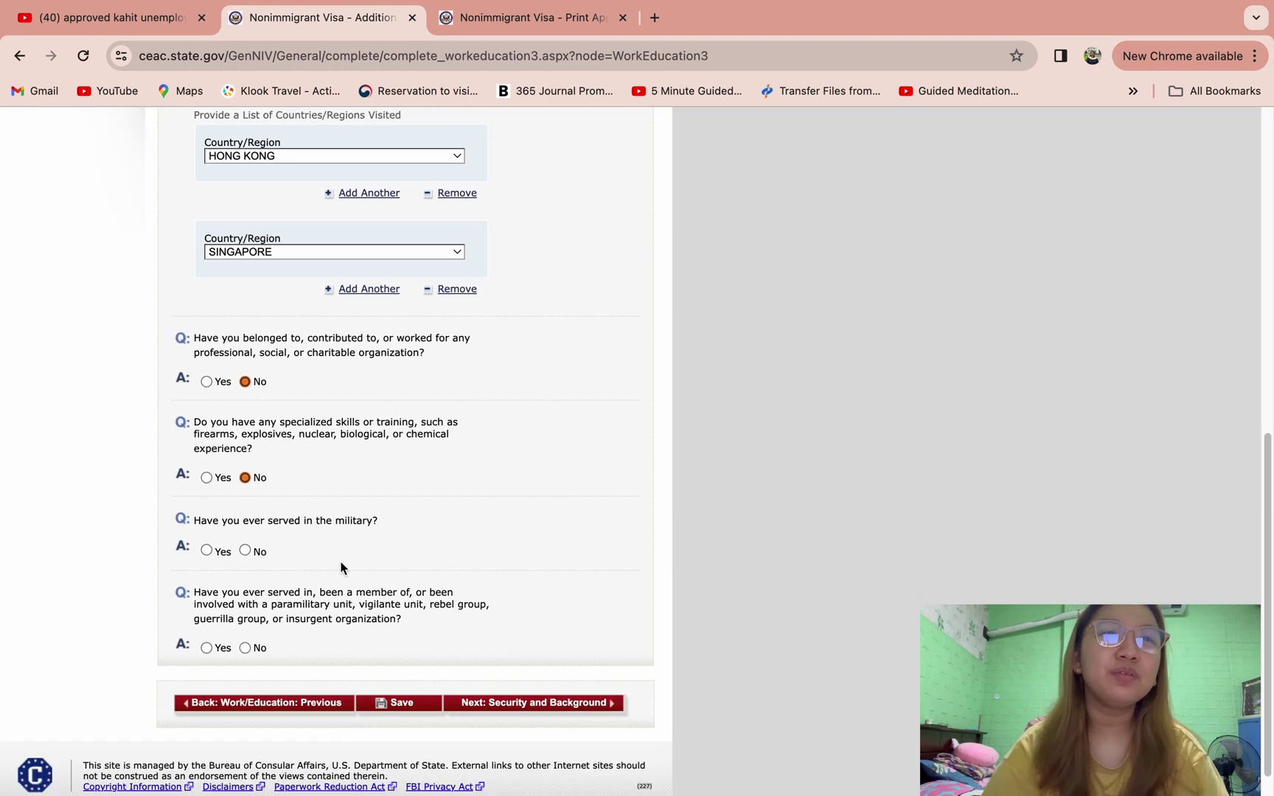
click(245, 551)
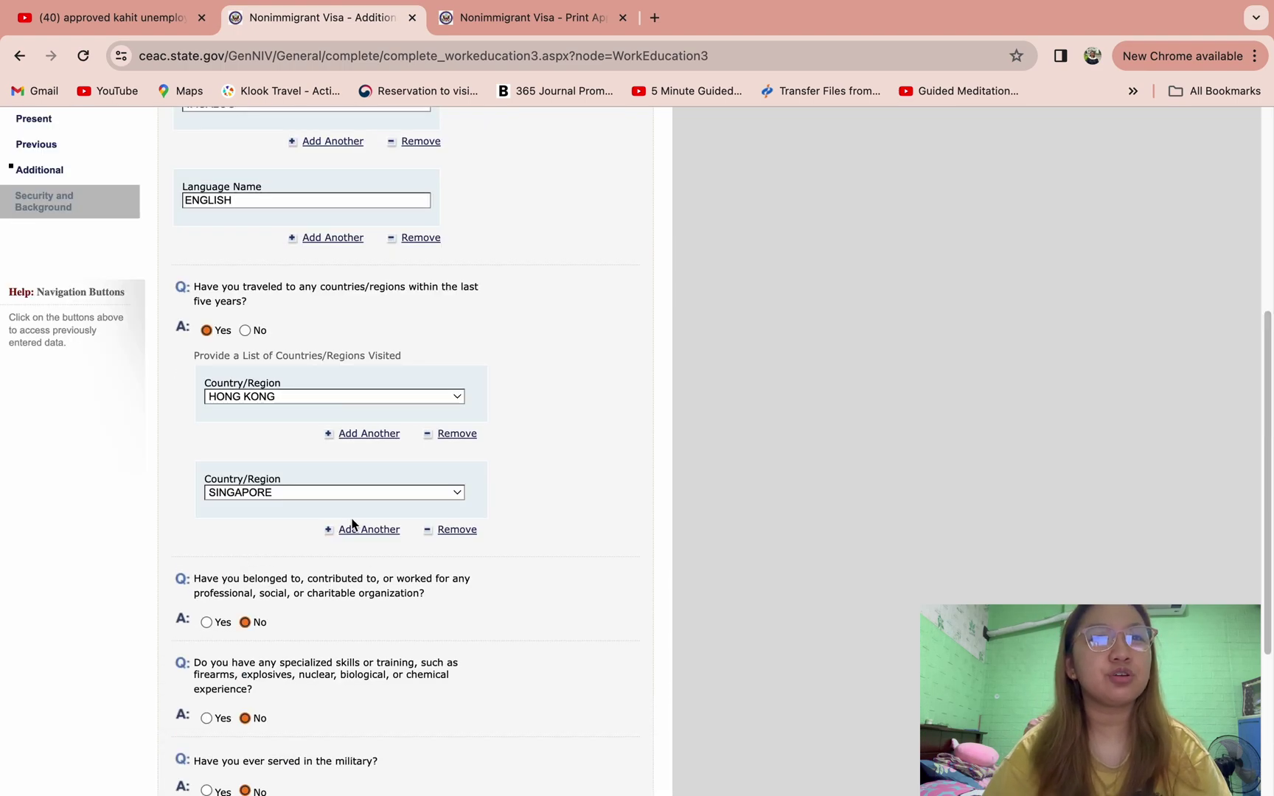
scroll(498, 648, down, 1)
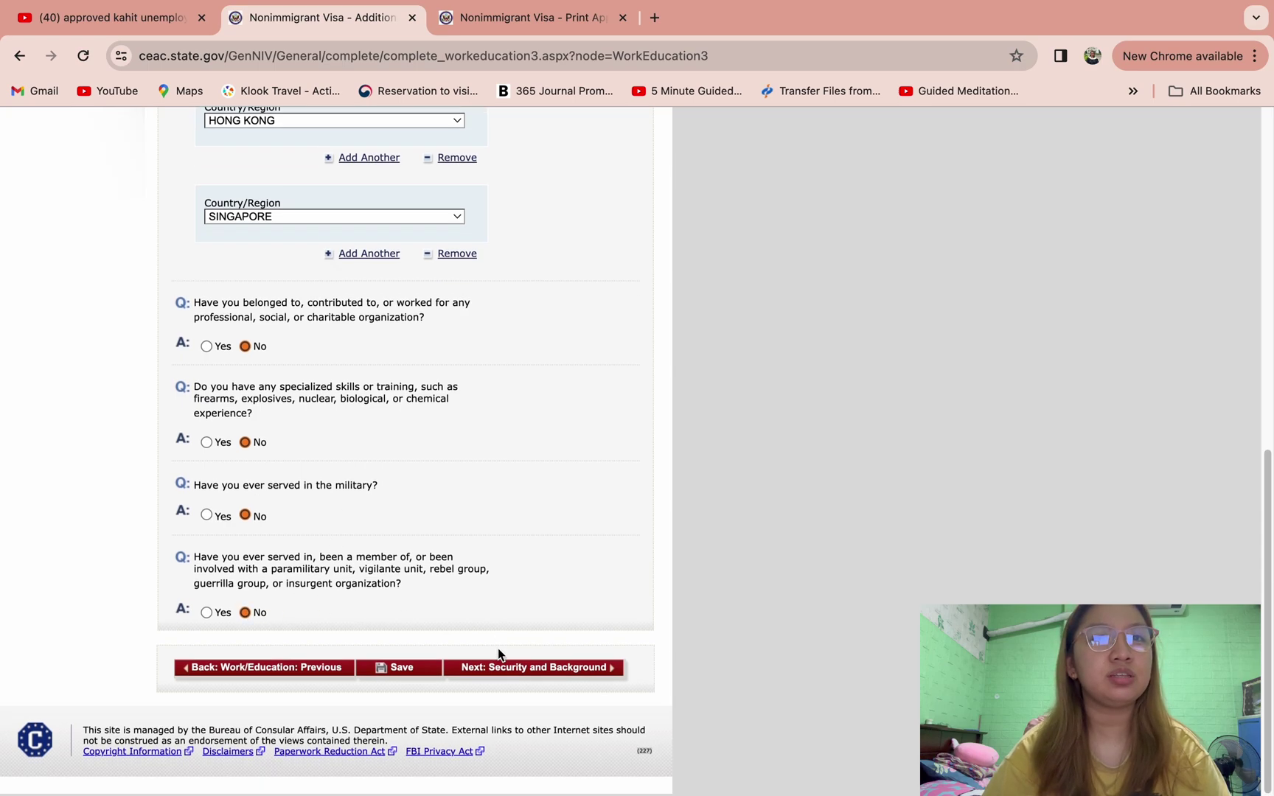
click(518, 676)
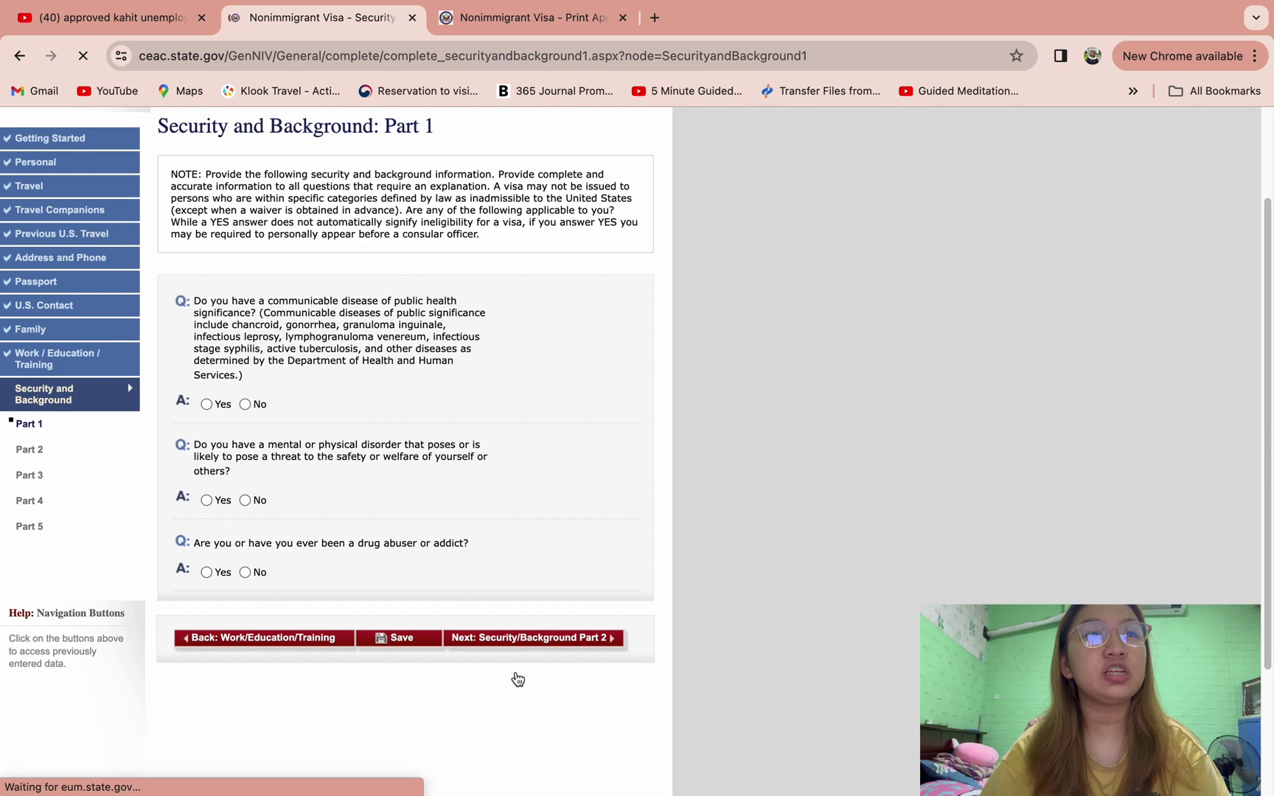
- Answer No to the communicable disease, mental or physical disorder and drug abuser questions, then go to Part 2
click(244, 404)
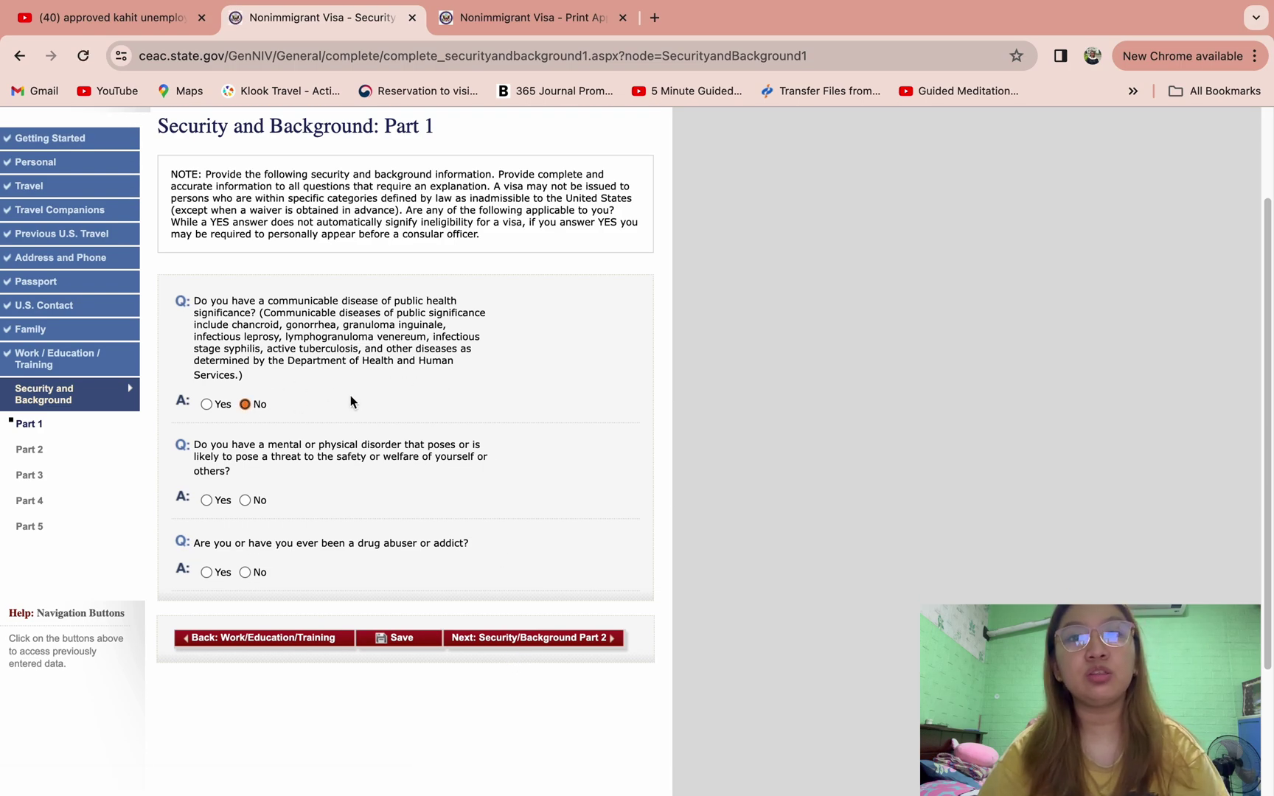
click(245, 501)
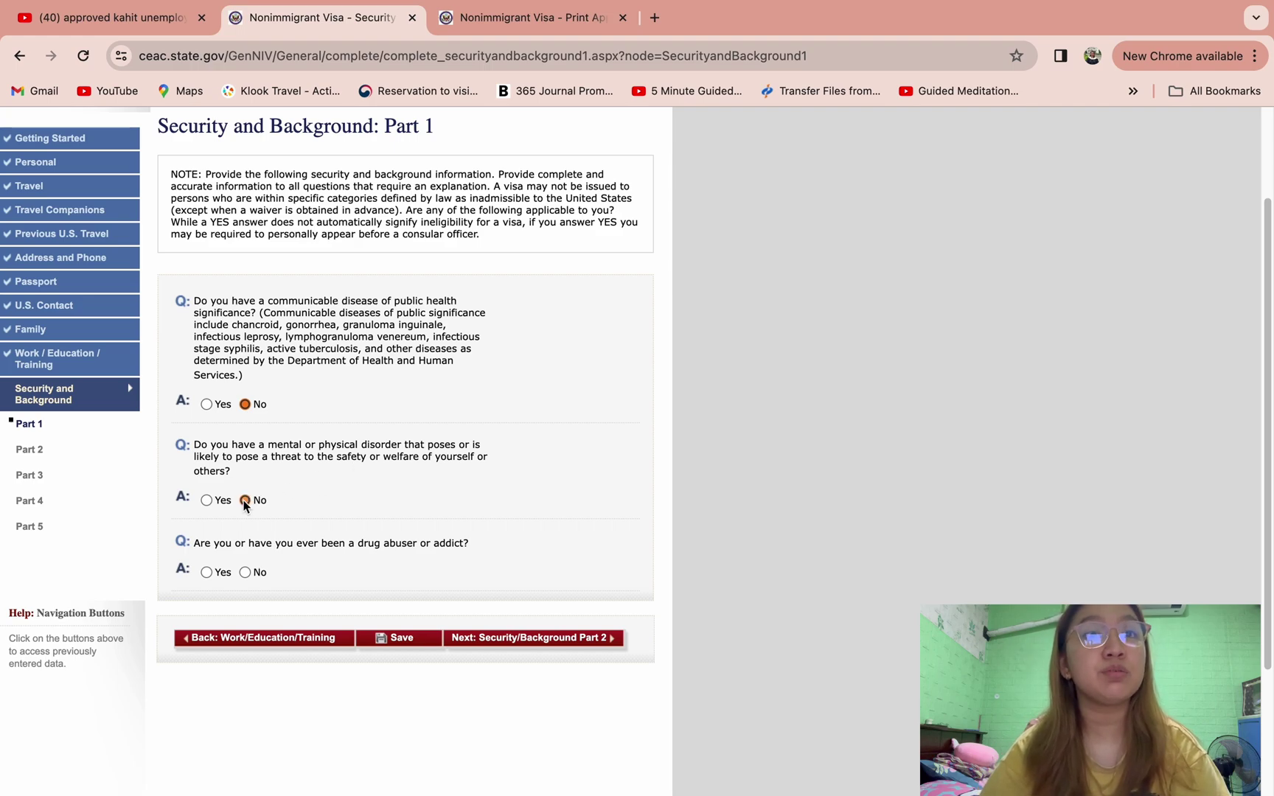
click(245, 573)
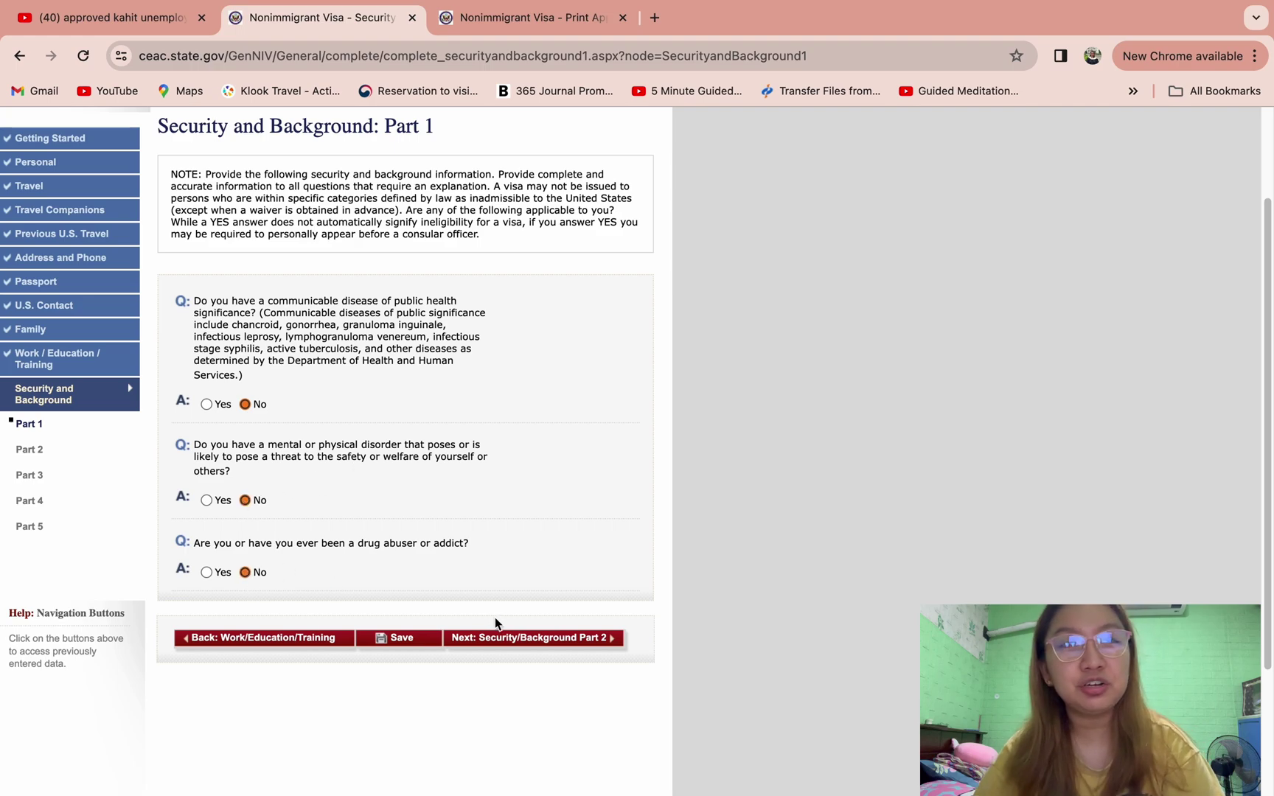
click(485, 638)
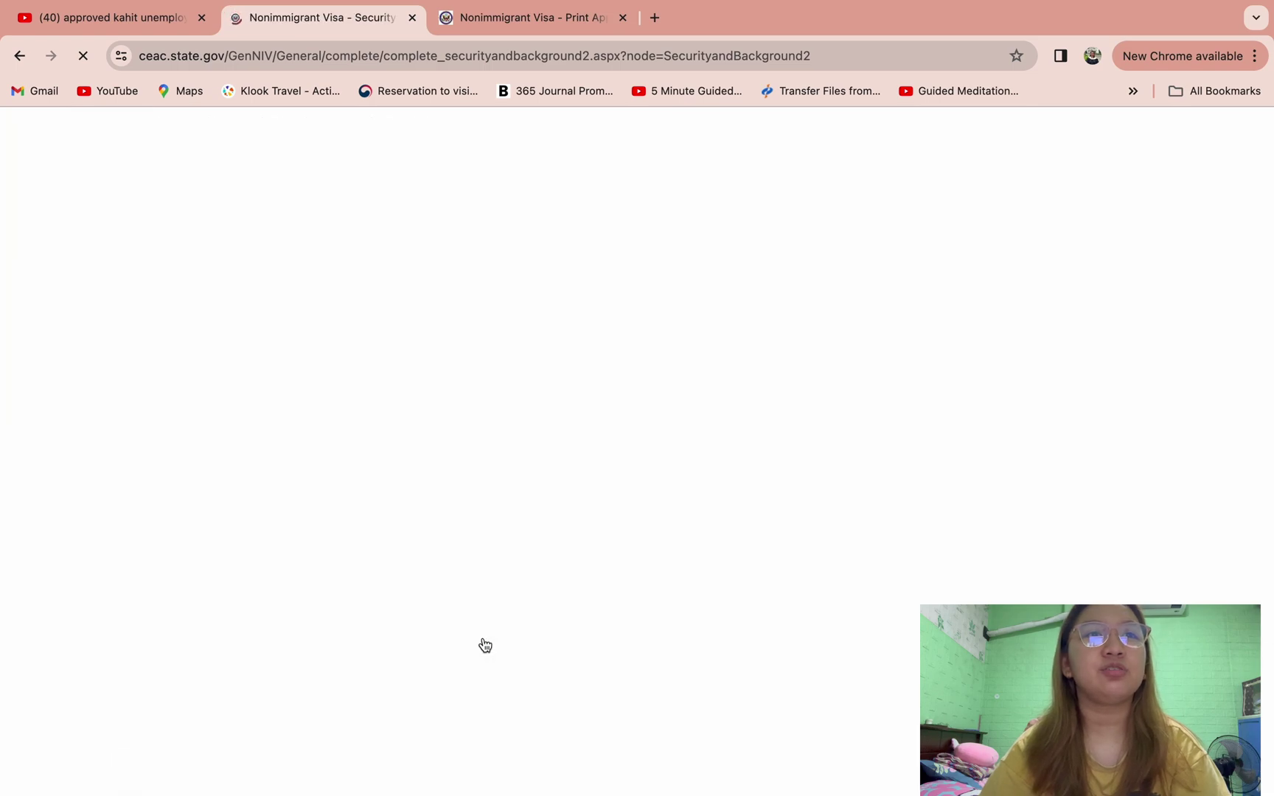
- Answer No to the arrest, prostitution and human trafficking questions in Part 2, then go to Part 3
scroll(520, 642, down, 5)
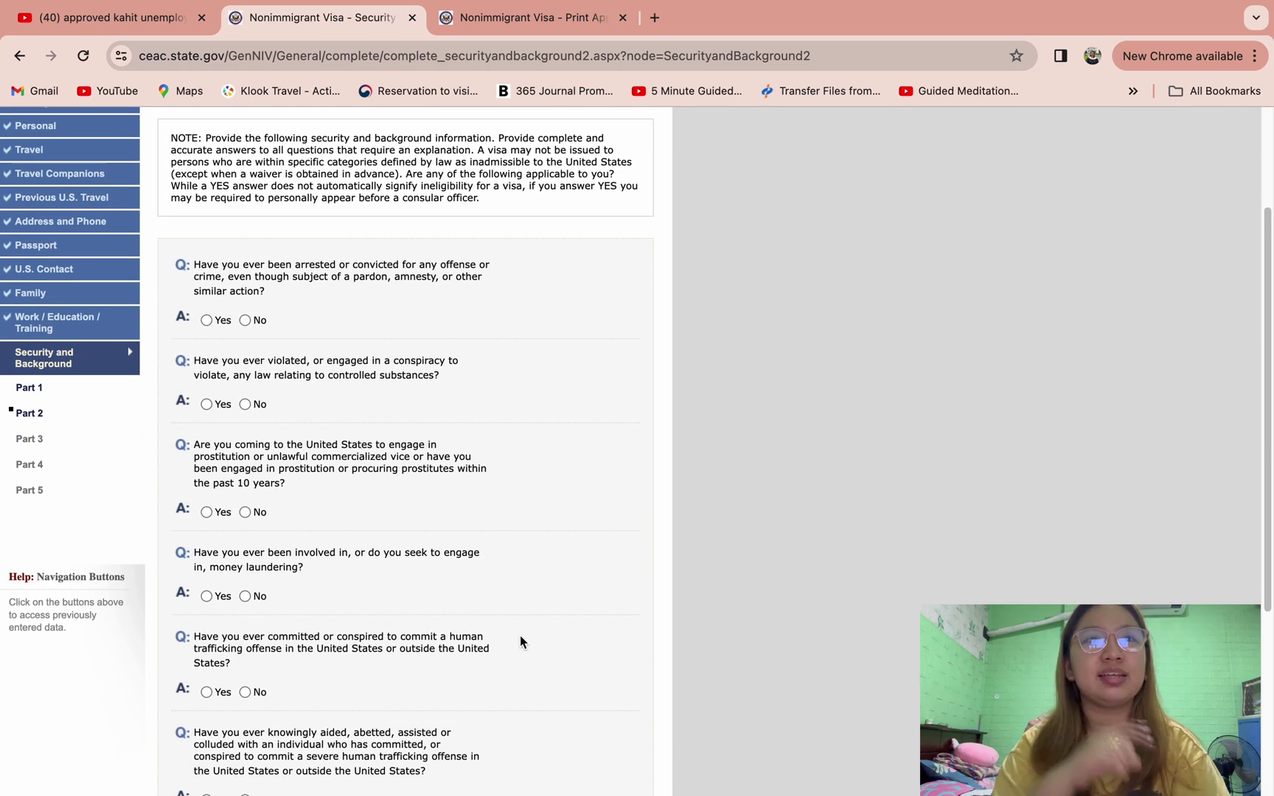
scroll(520, 642, down, 1)
click(246, 316)
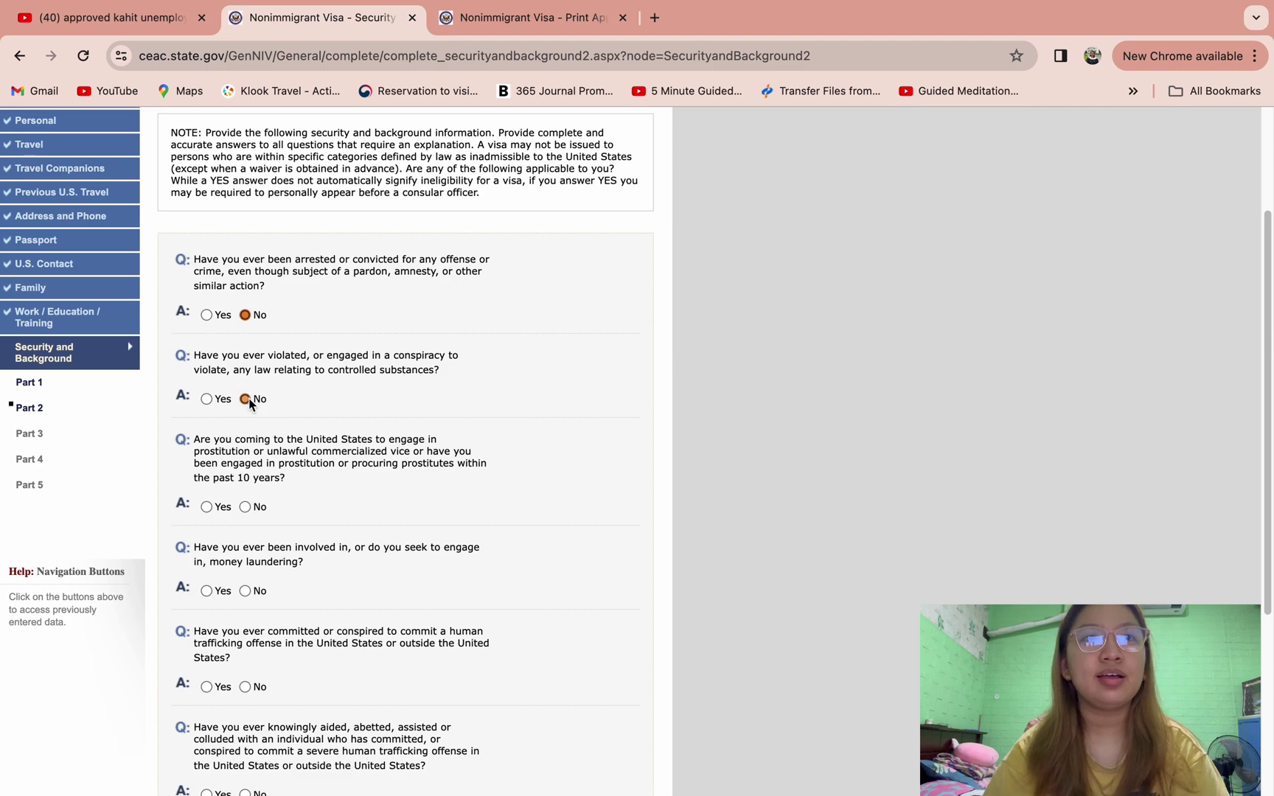
click(245, 507)
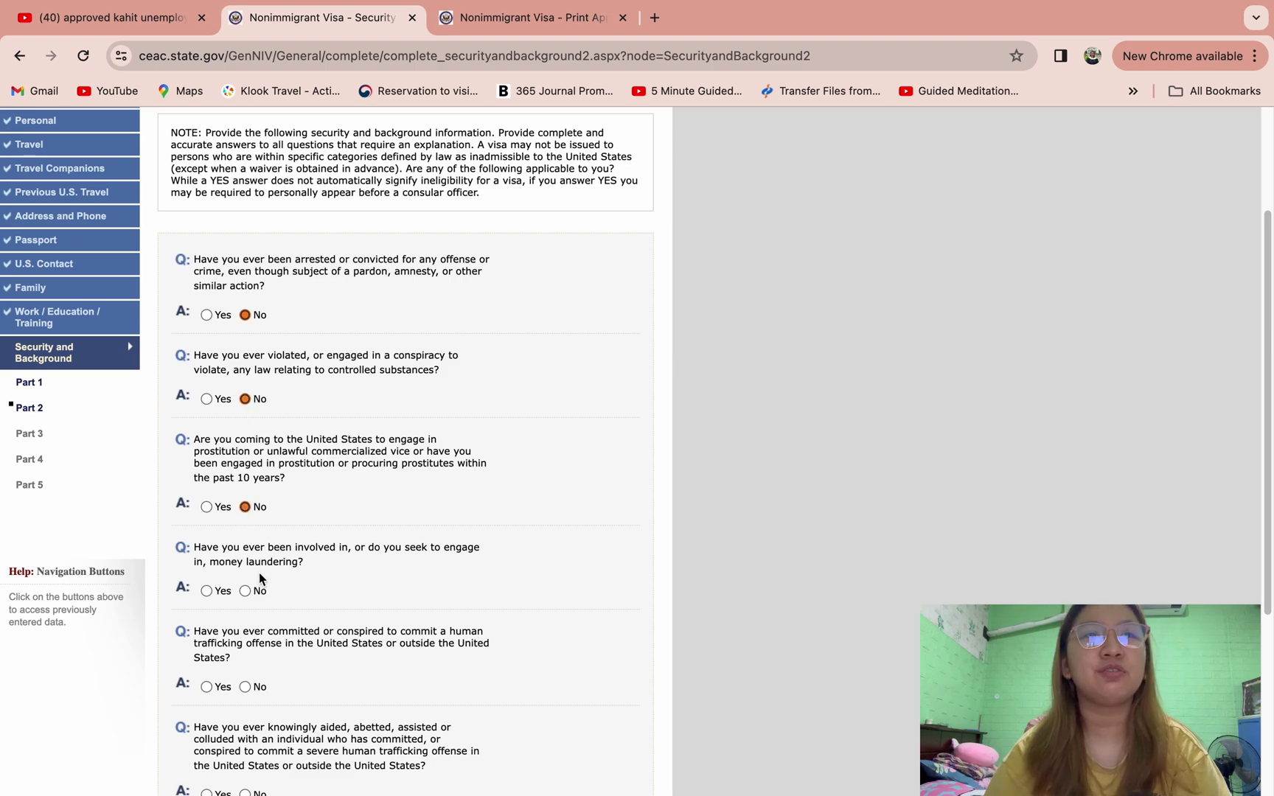
scroll(259, 580, down, 2)
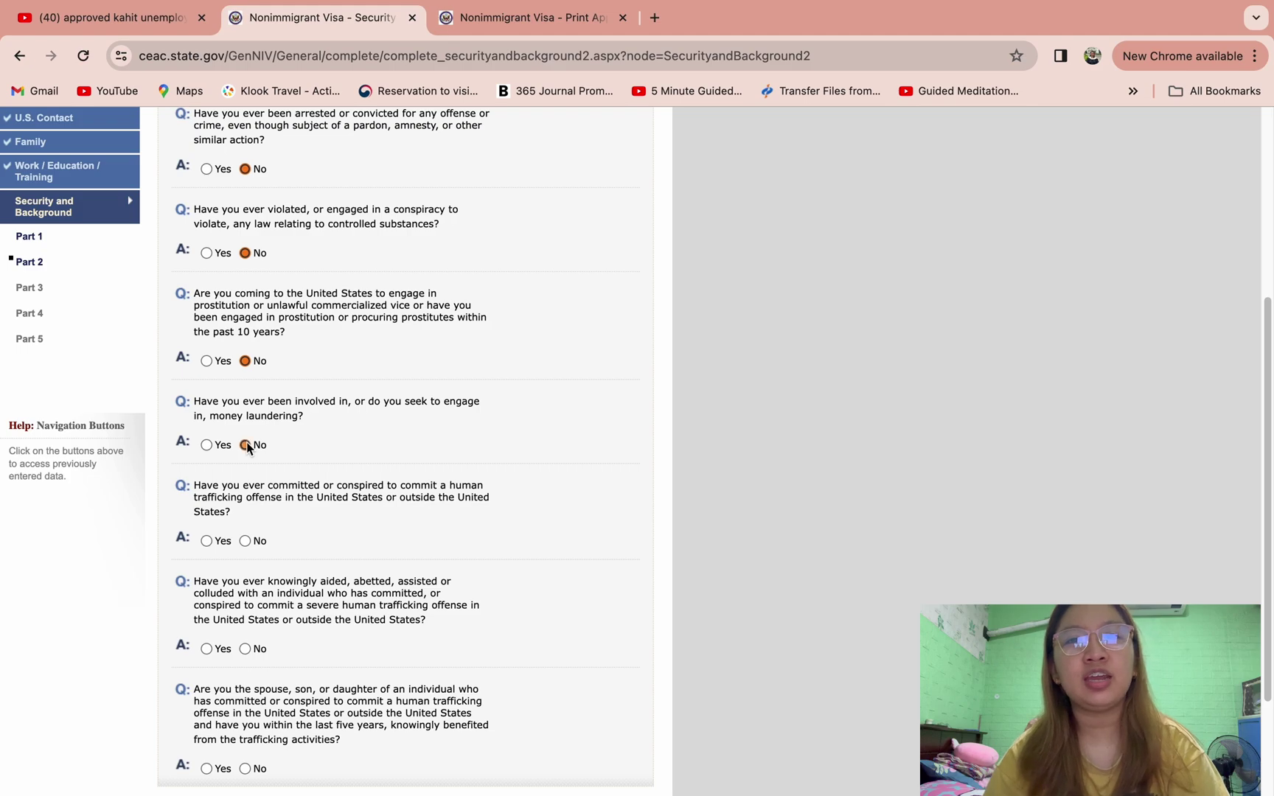
scroll(281, 474, down, 2)
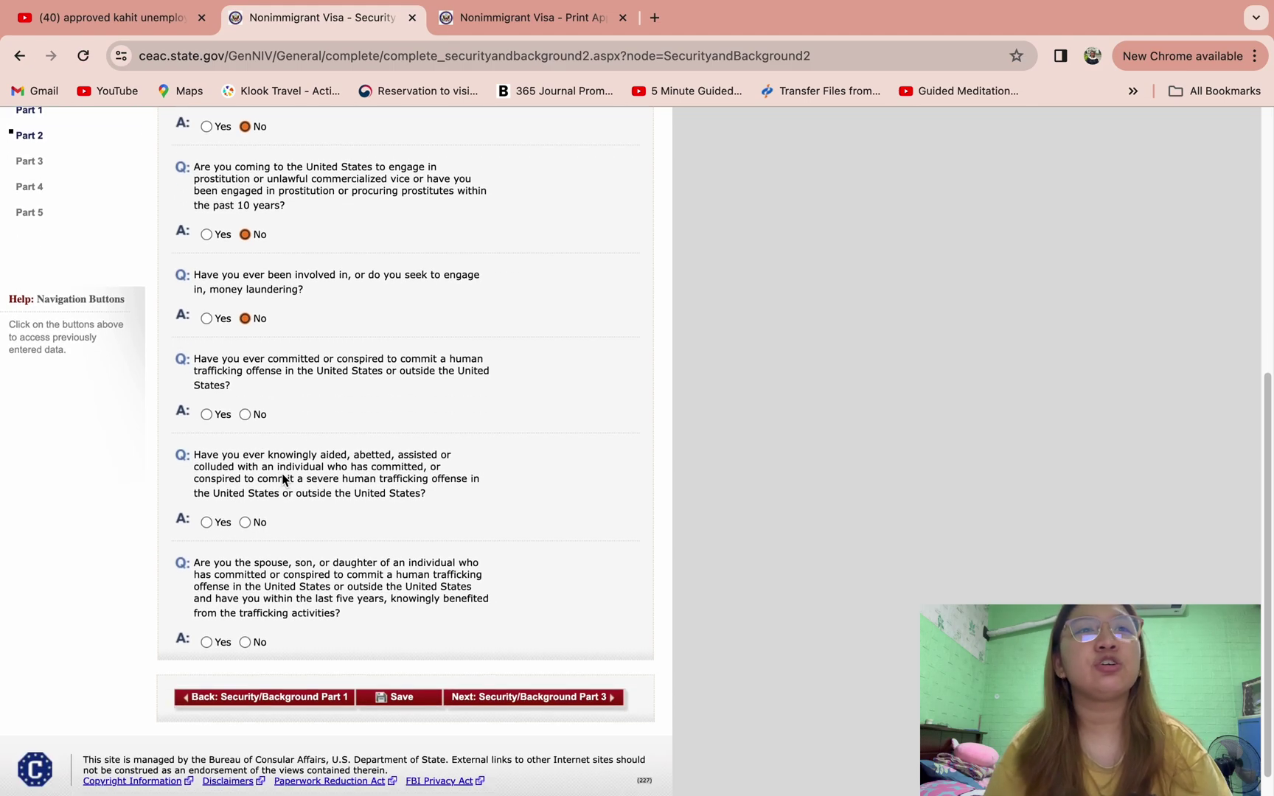
click(242, 414)
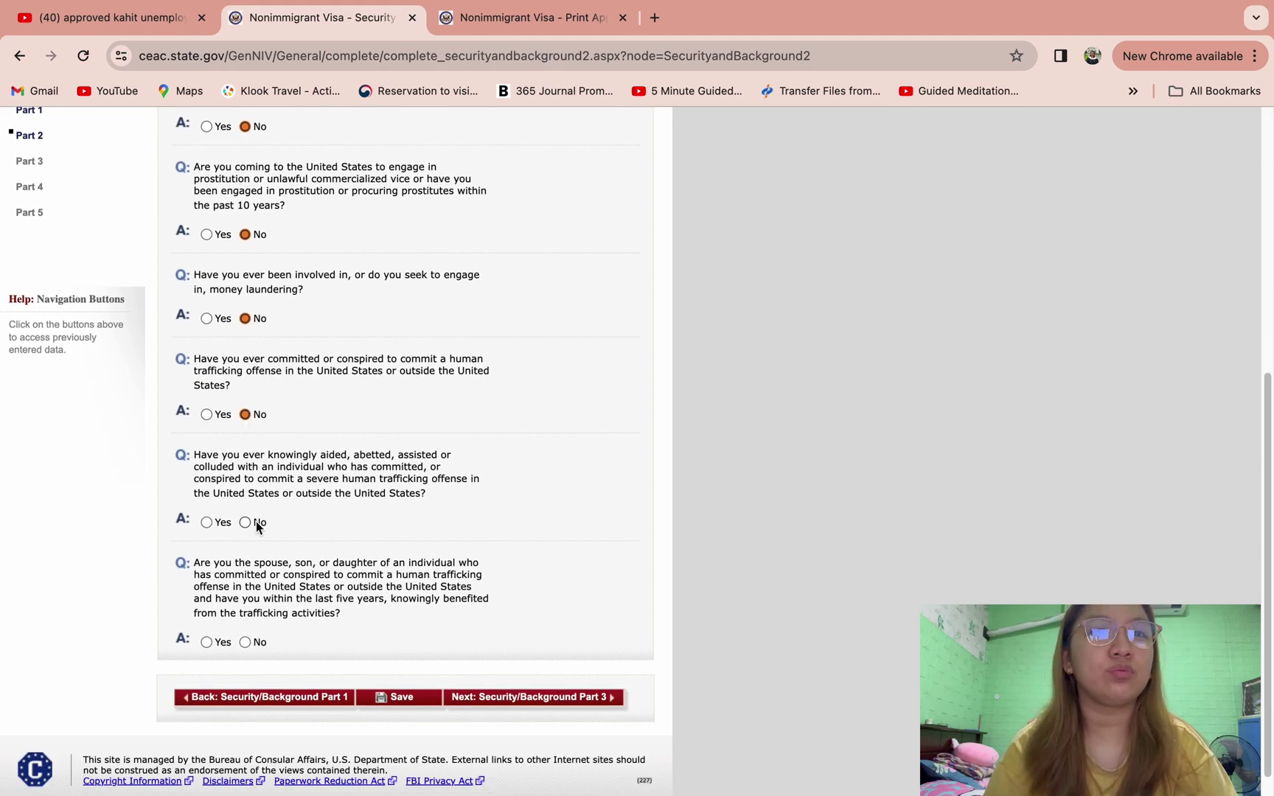
click(246, 643)
click(456, 698)
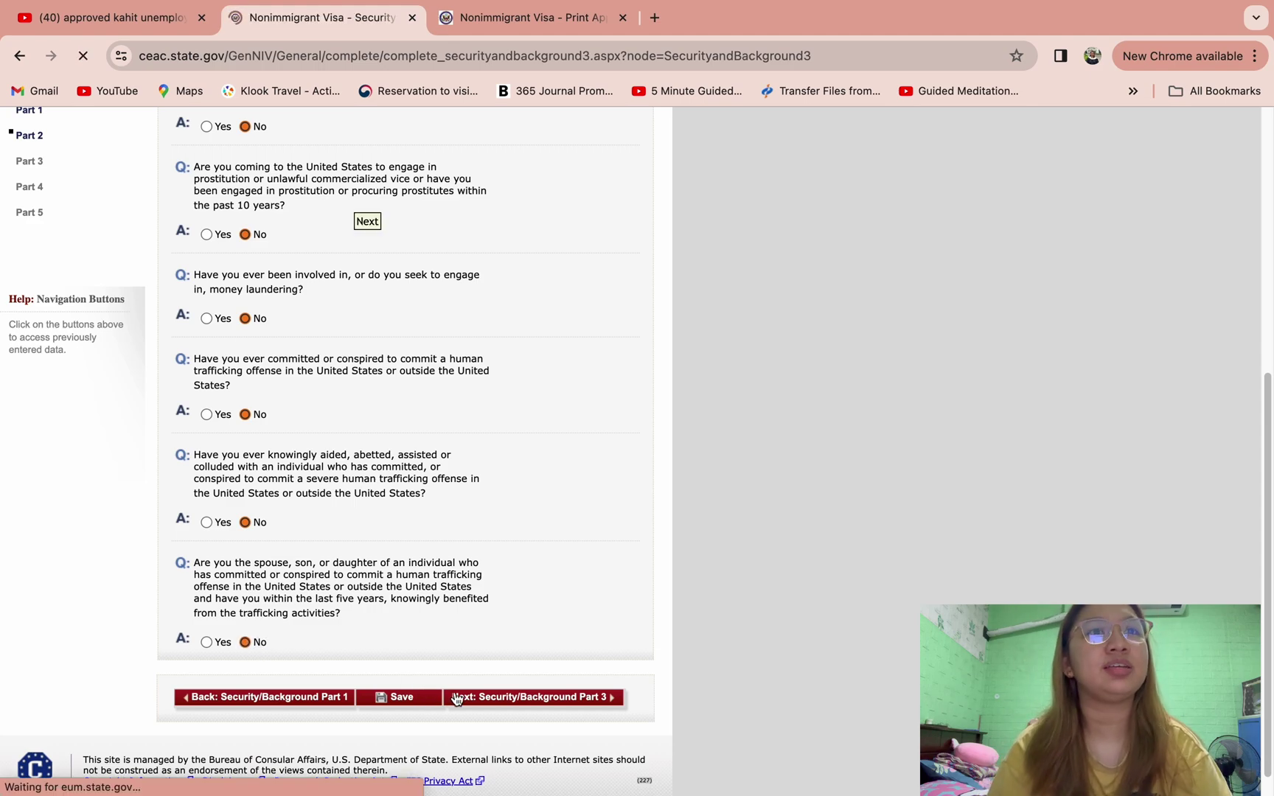
- Answer No to the espionage, terrorist activity, support, membership and relative questions
scroll(457, 699, down, 1)
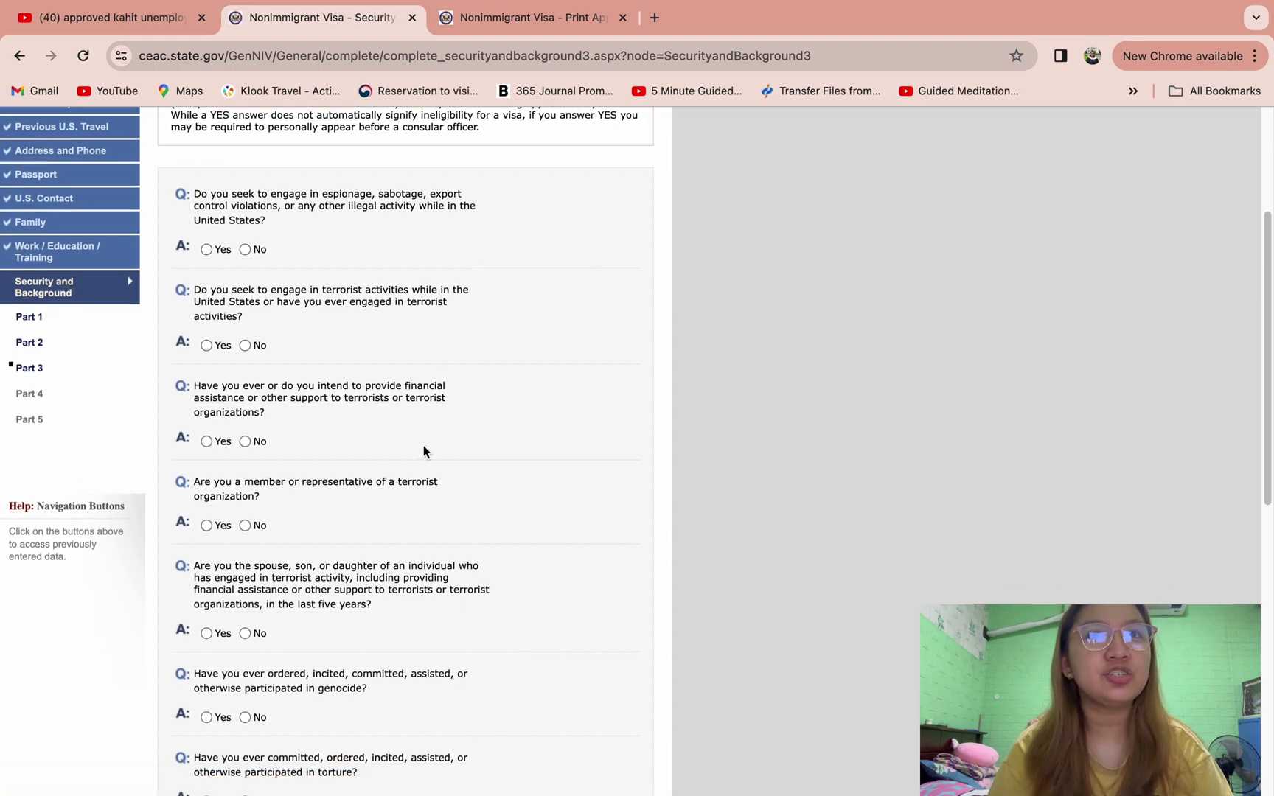
click(245, 249)
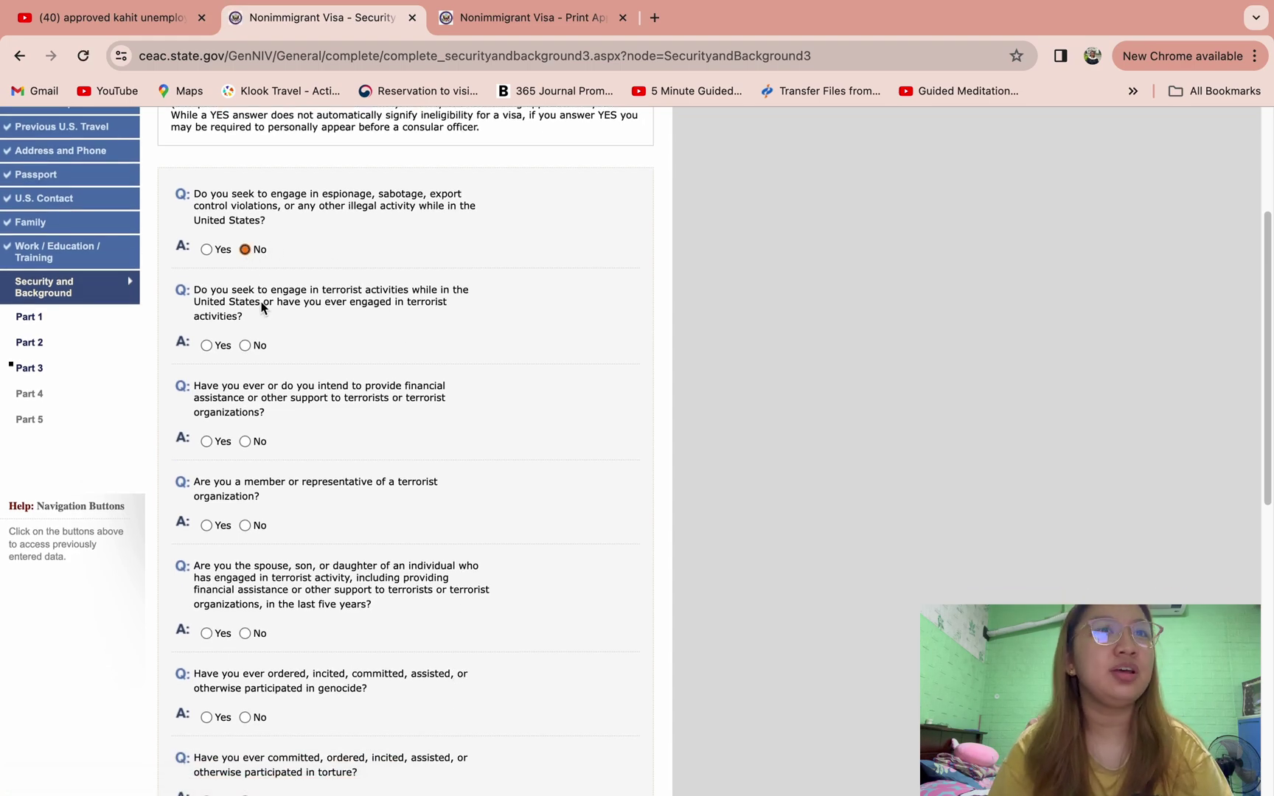
click(245, 345)
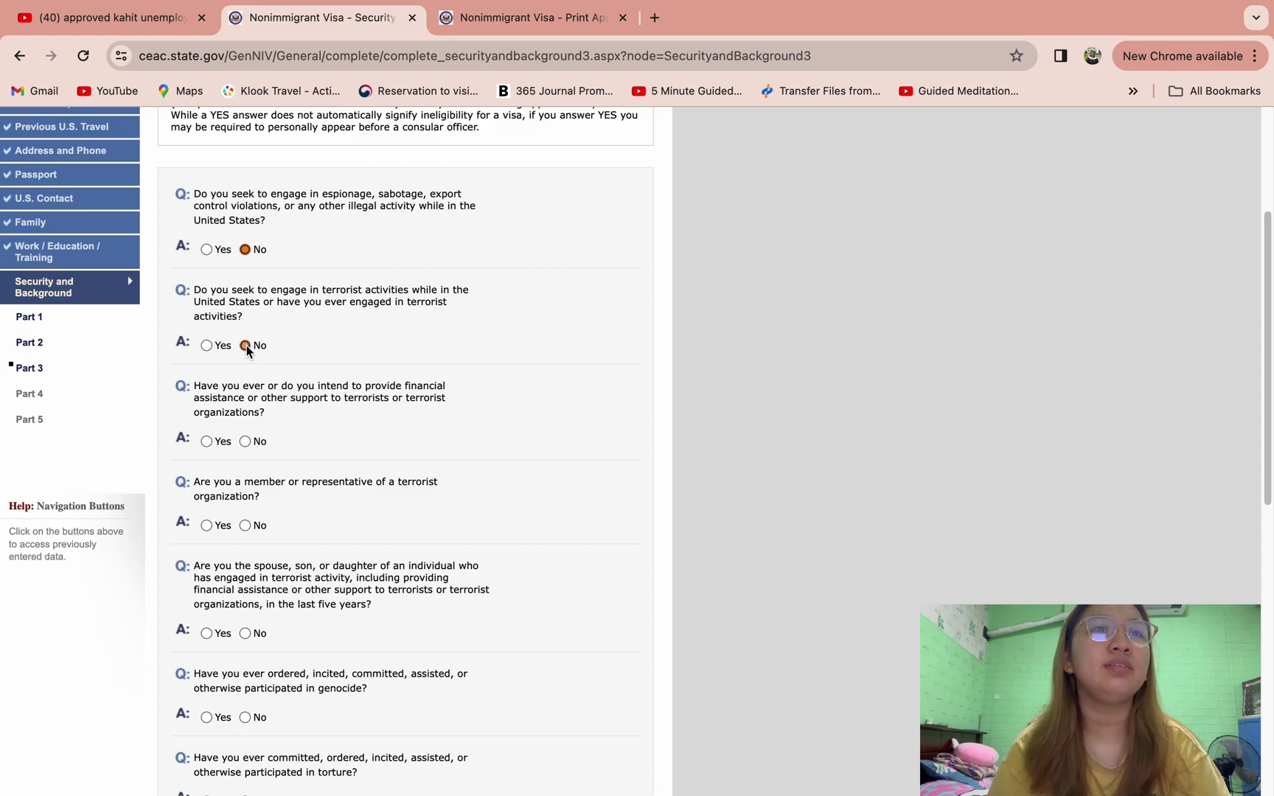
click(244, 441)
scroll(334, 494, down, 5)
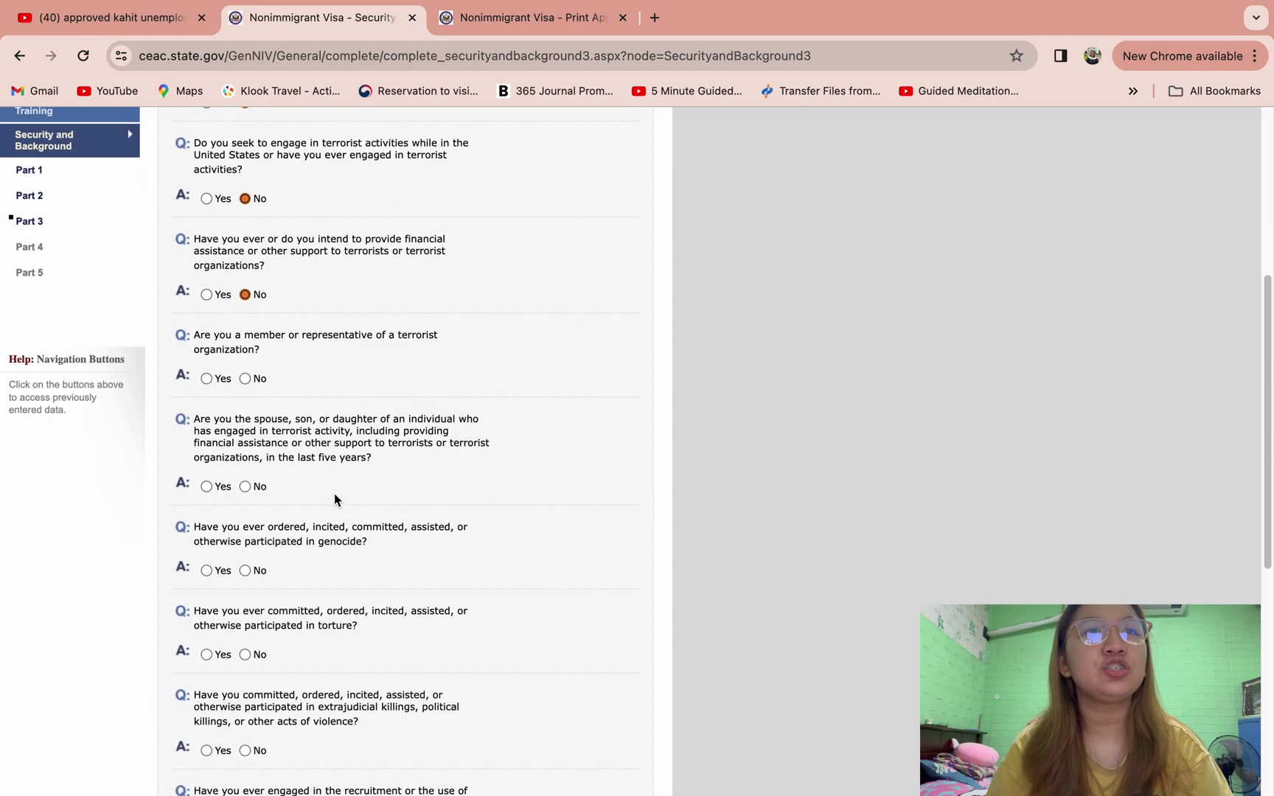
click(245, 378)
click(244, 486)
- Answer No to the torture, extrajudicial killings, child soldiers and population controls questions, then go to Part 4
scroll(281, 532, down, 3)
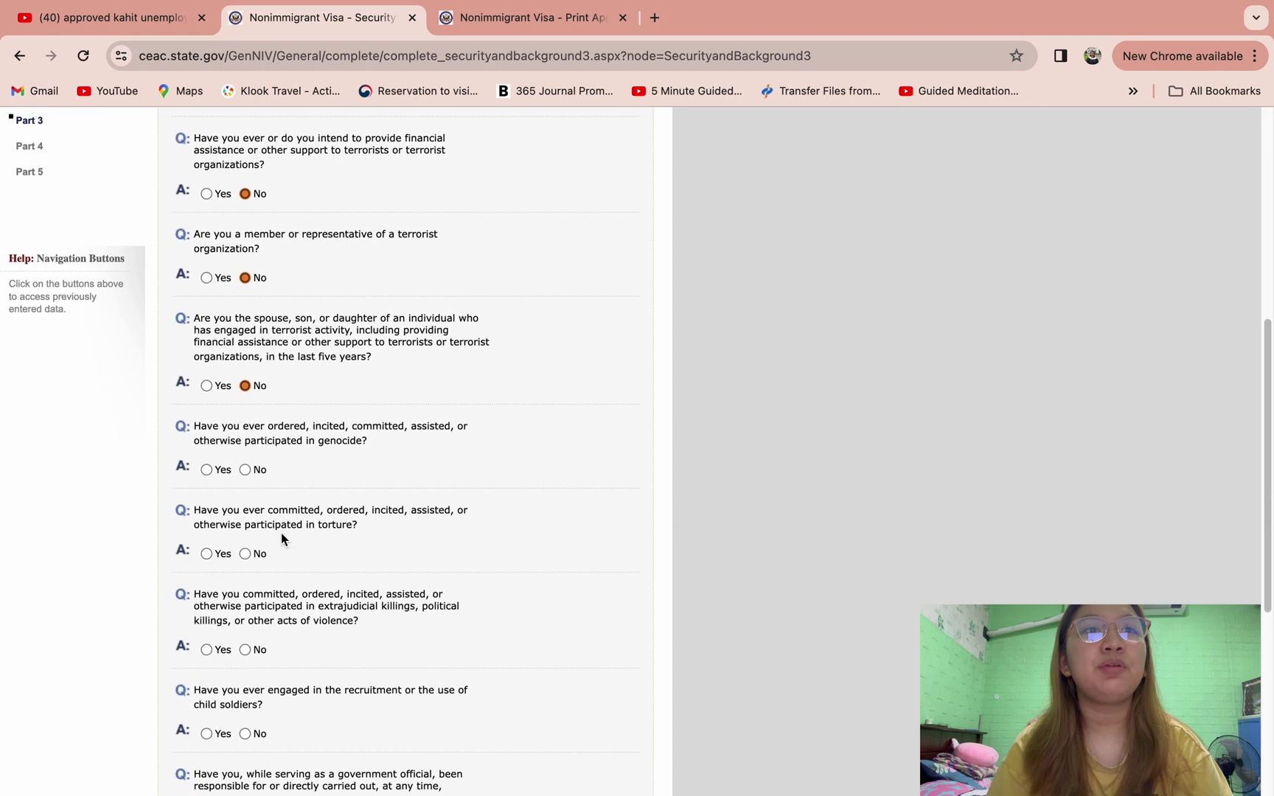
click(245, 554)
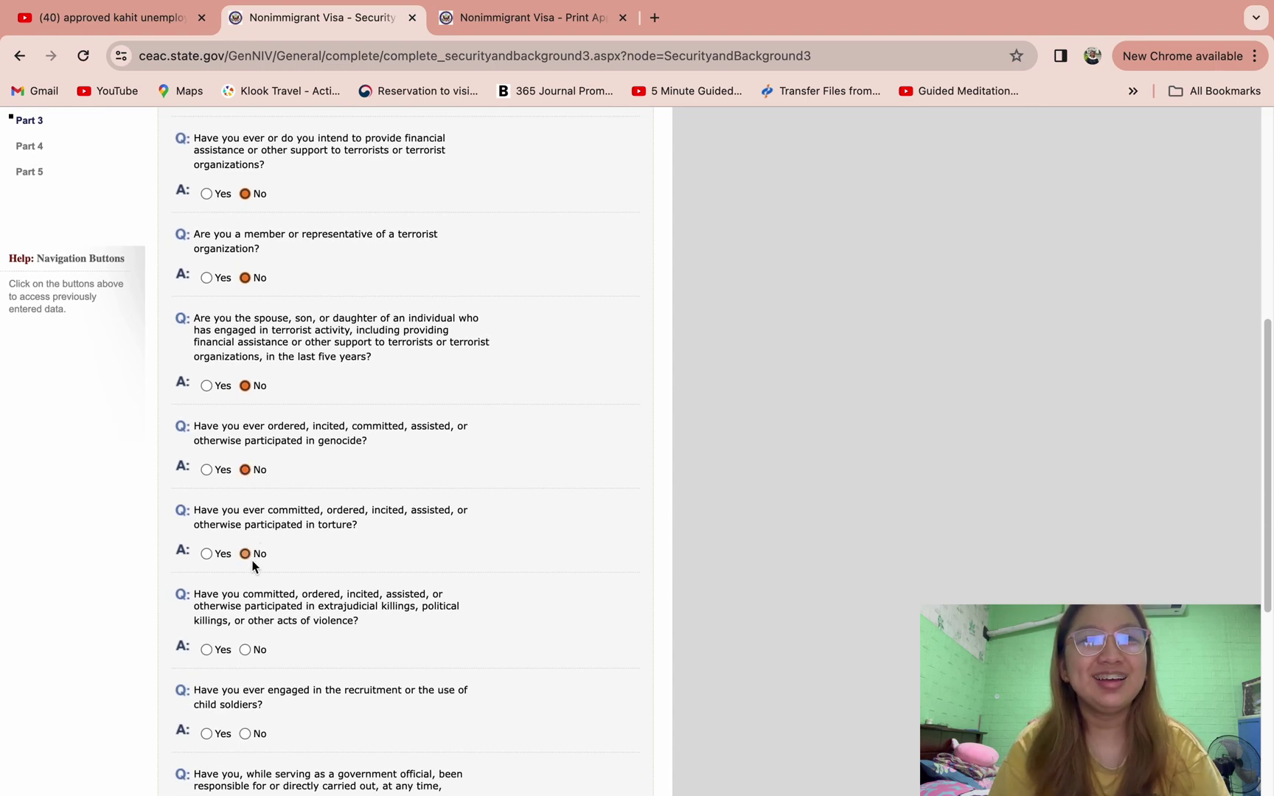
scroll(273, 600, down, 4)
click(246, 486)
click(246, 571)
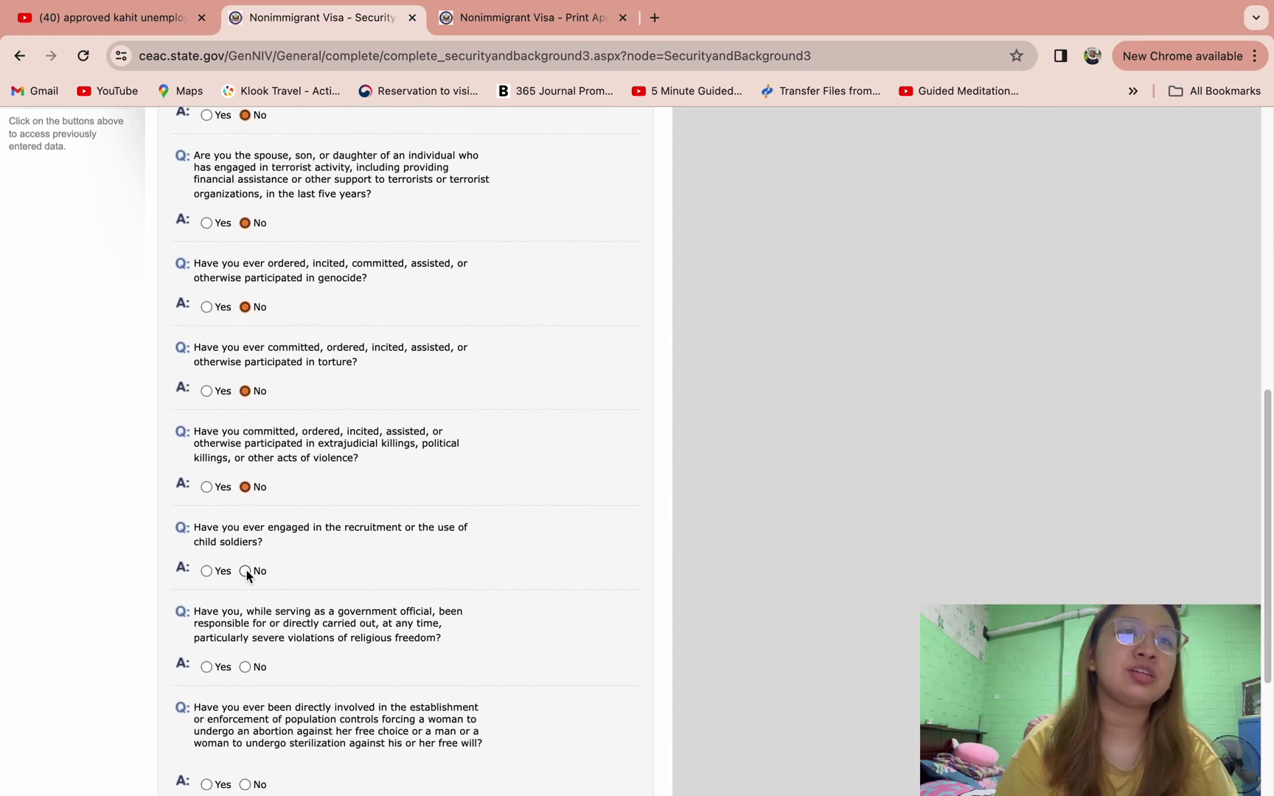
scroll(264, 619, down, 5)
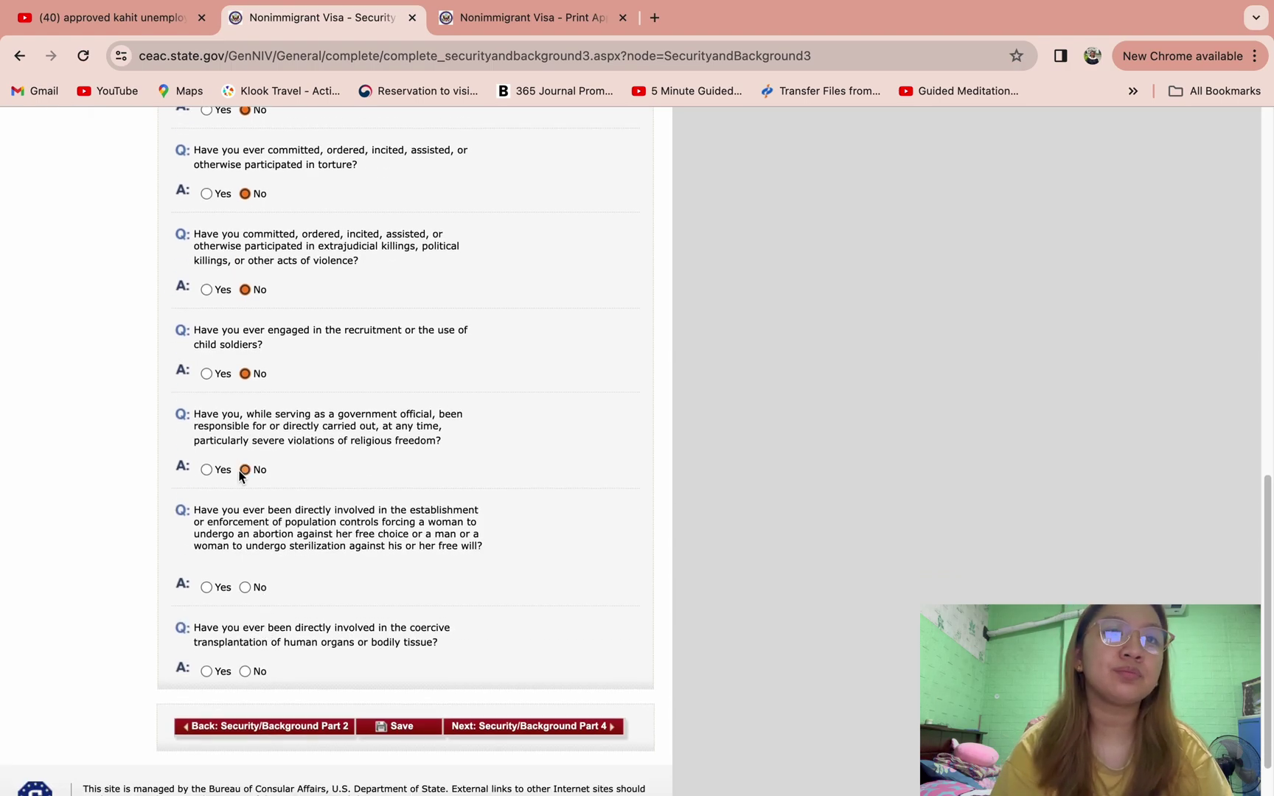
click(245, 586)
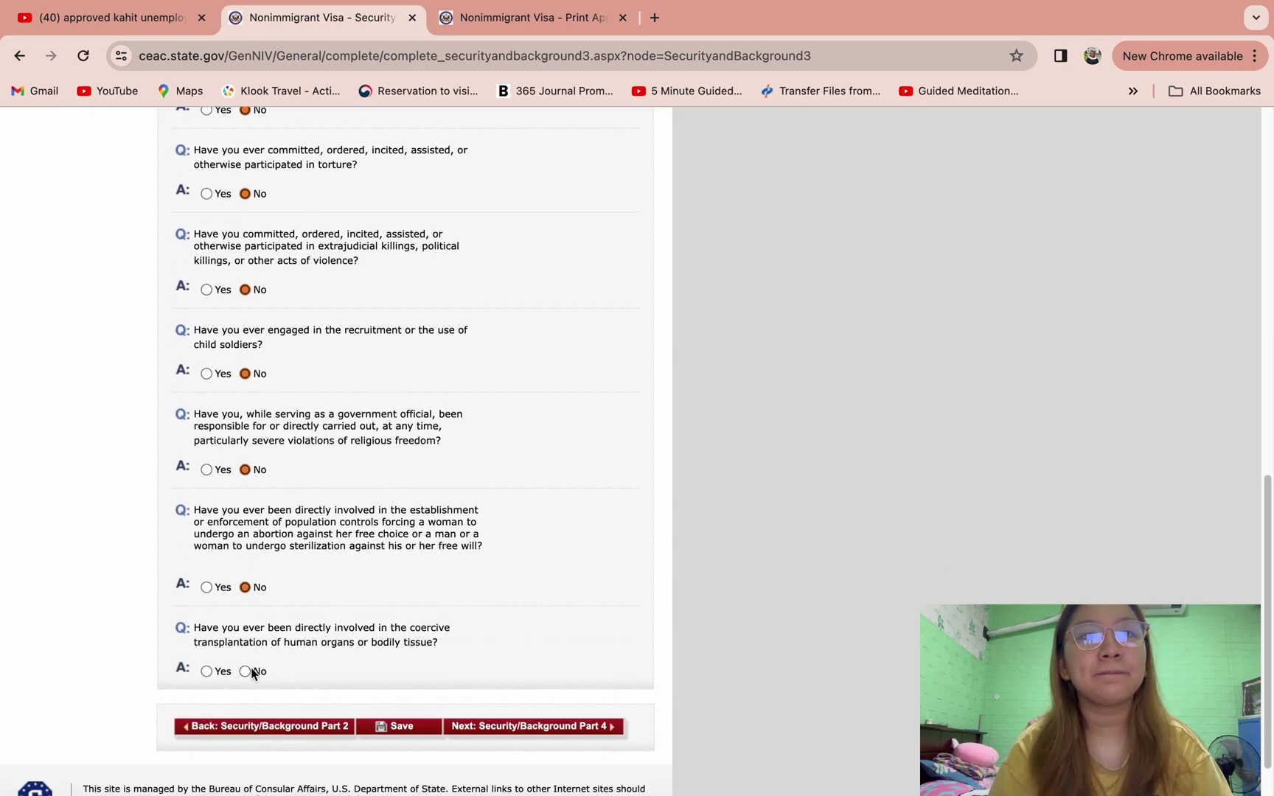
click(479, 728)
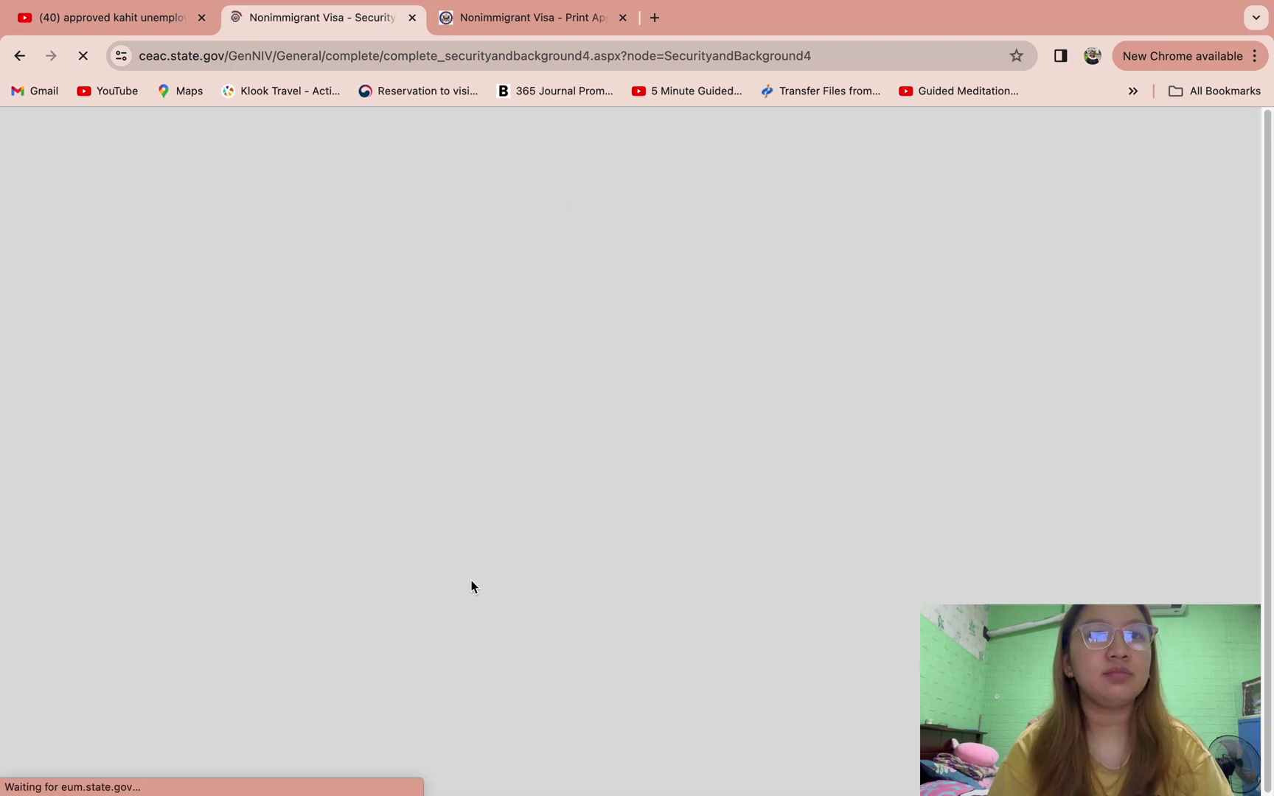
- Answer No to the Part 4 visa fraud and Part 5 renounced citizenship questions, reaching Upload Photo
scroll(372, 555, down, 1)
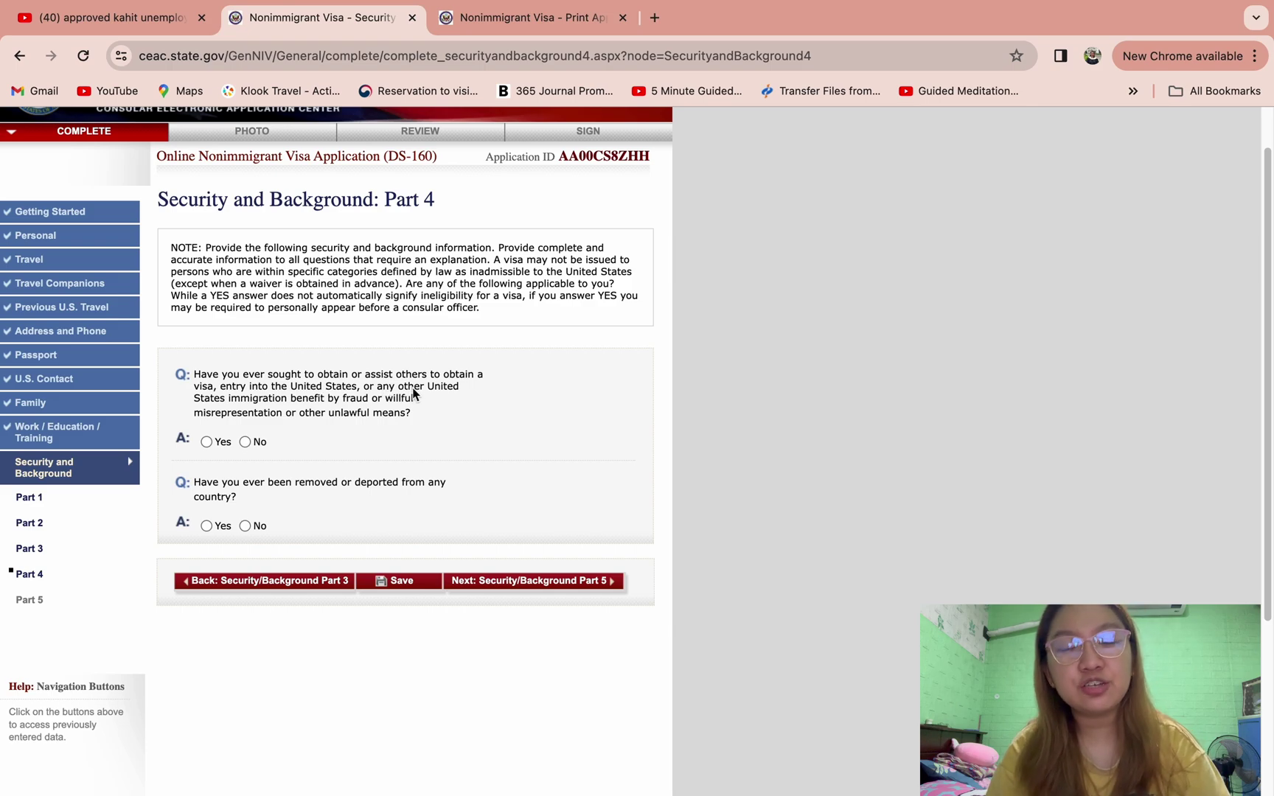
click(246, 442)
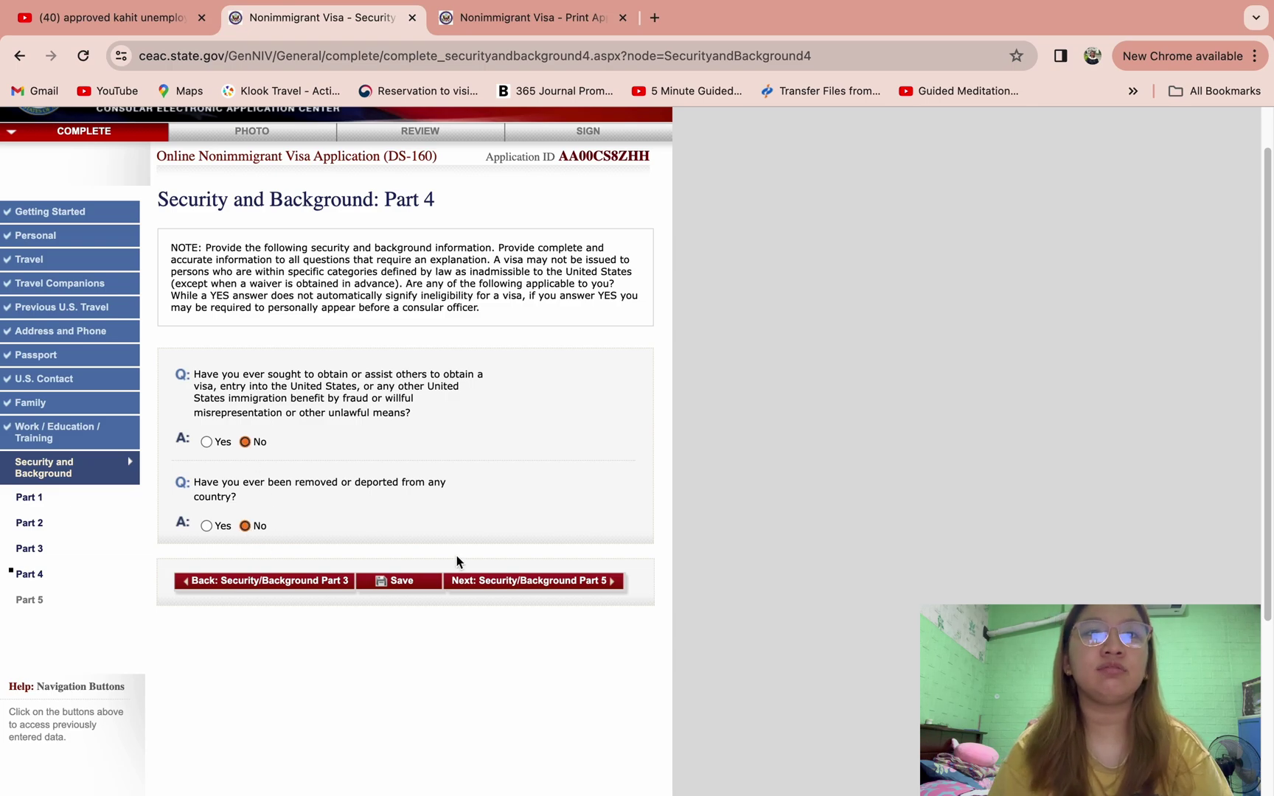
click(499, 587)
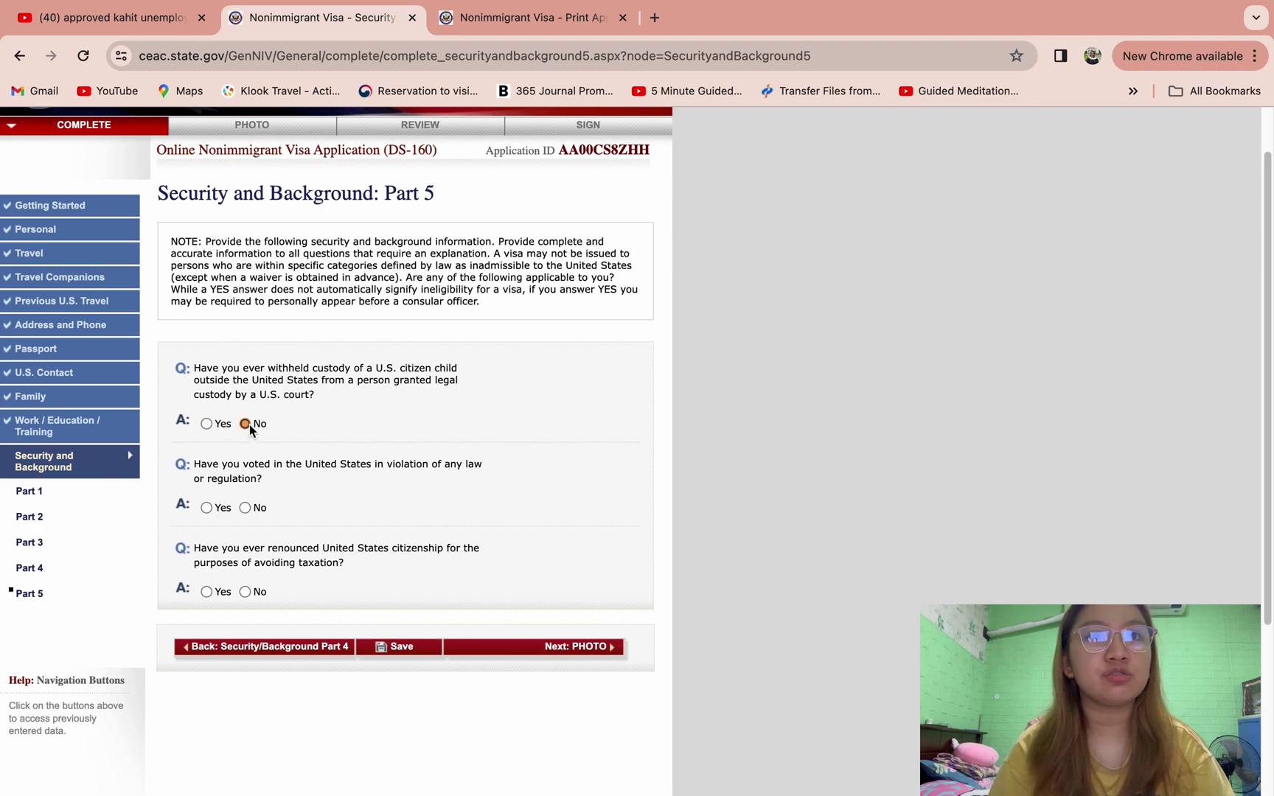
click(246, 592)
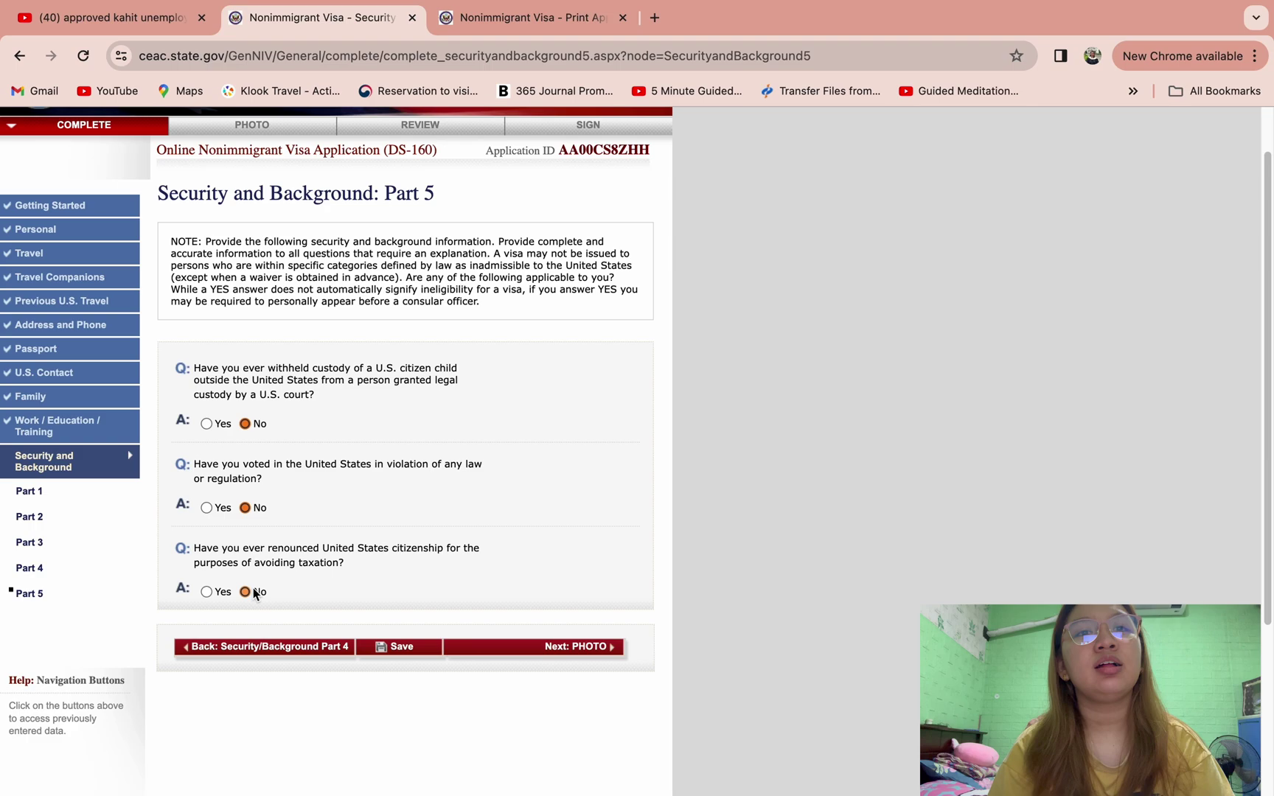
click(484, 648)
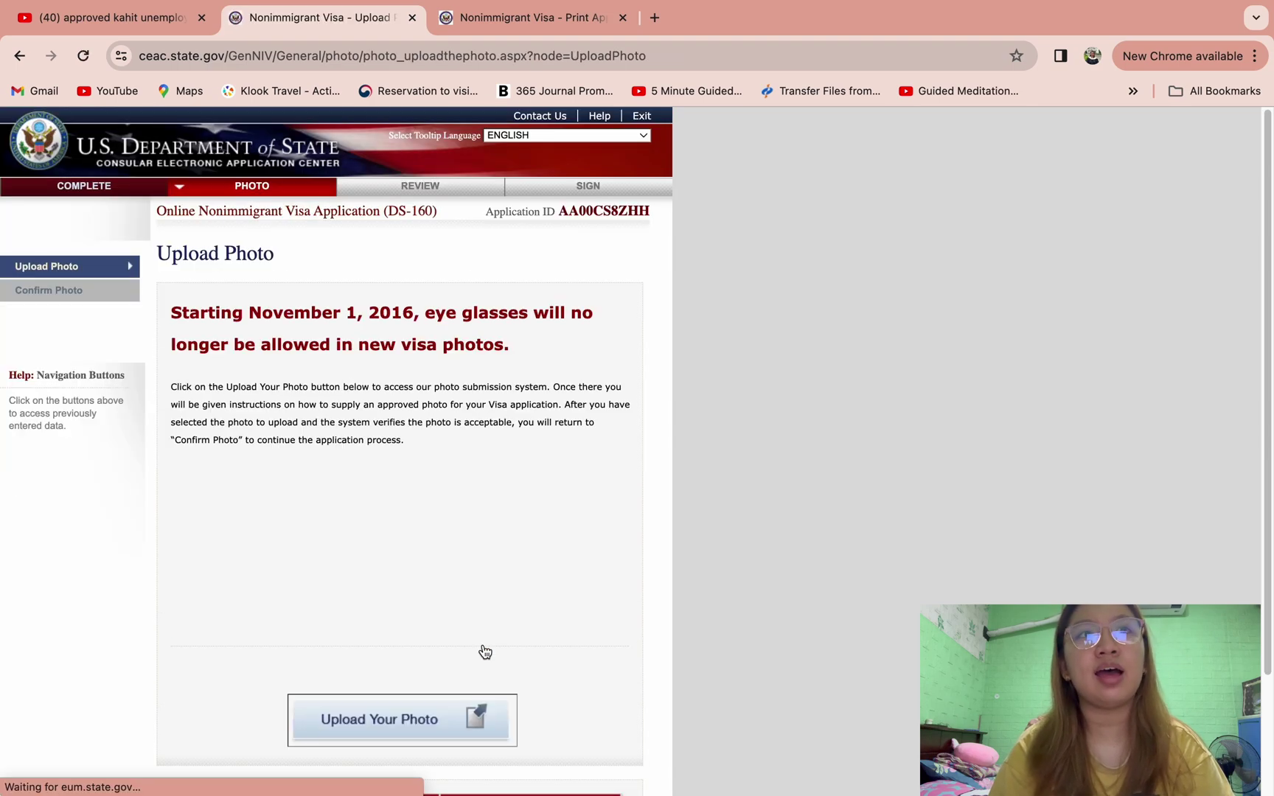
- Upload IMG_3473.jpg as the visa photo through the photo submission system
scroll(585, 613, down, 3)
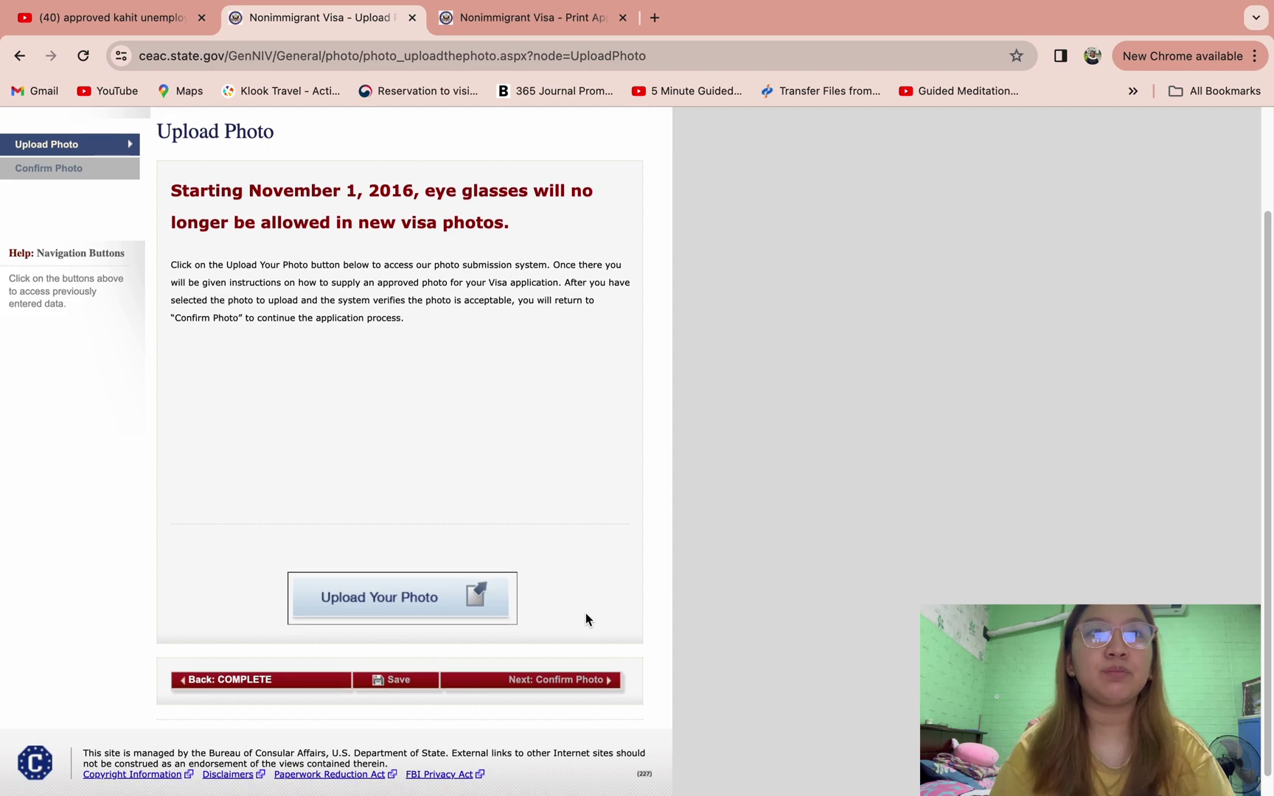
click(401, 600)
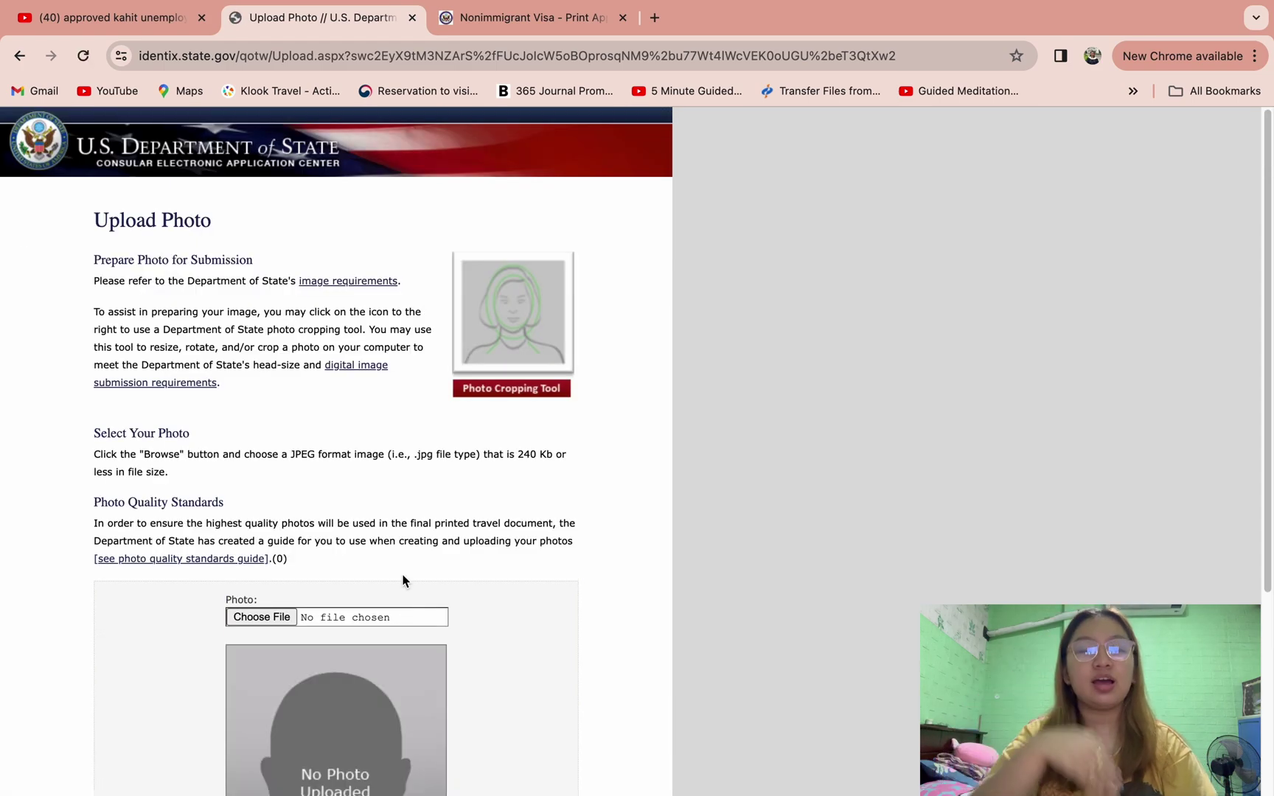
scroll(402, 580, down, 5)
click(261, 441)
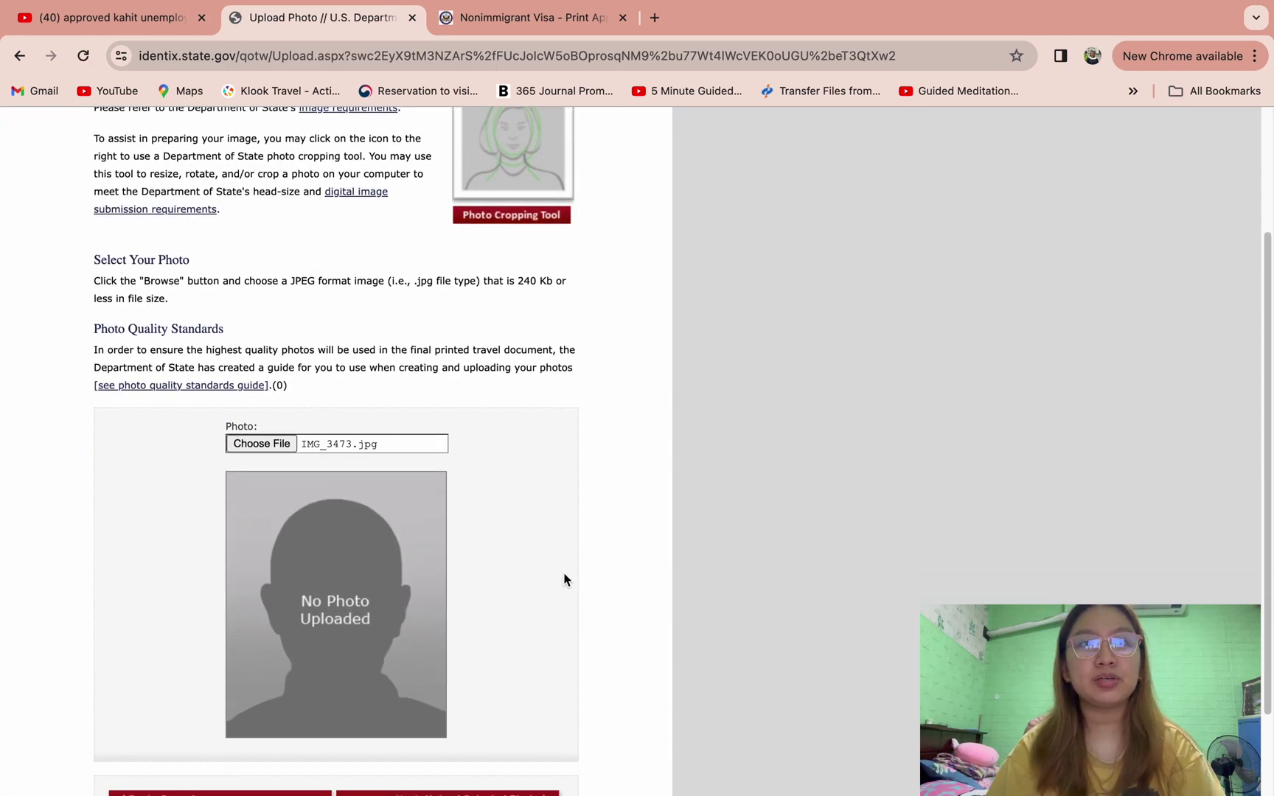
scroll(563, 577, down, 3)
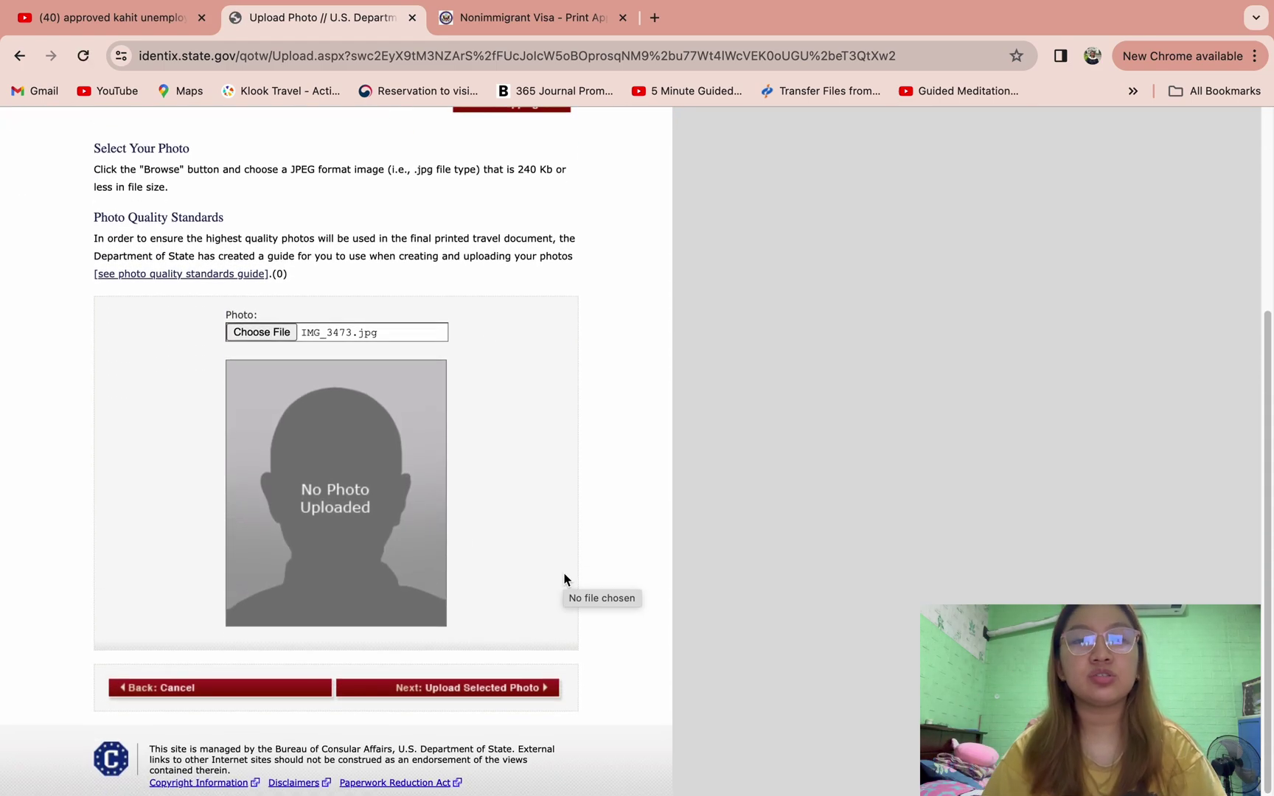
click(410, 689)
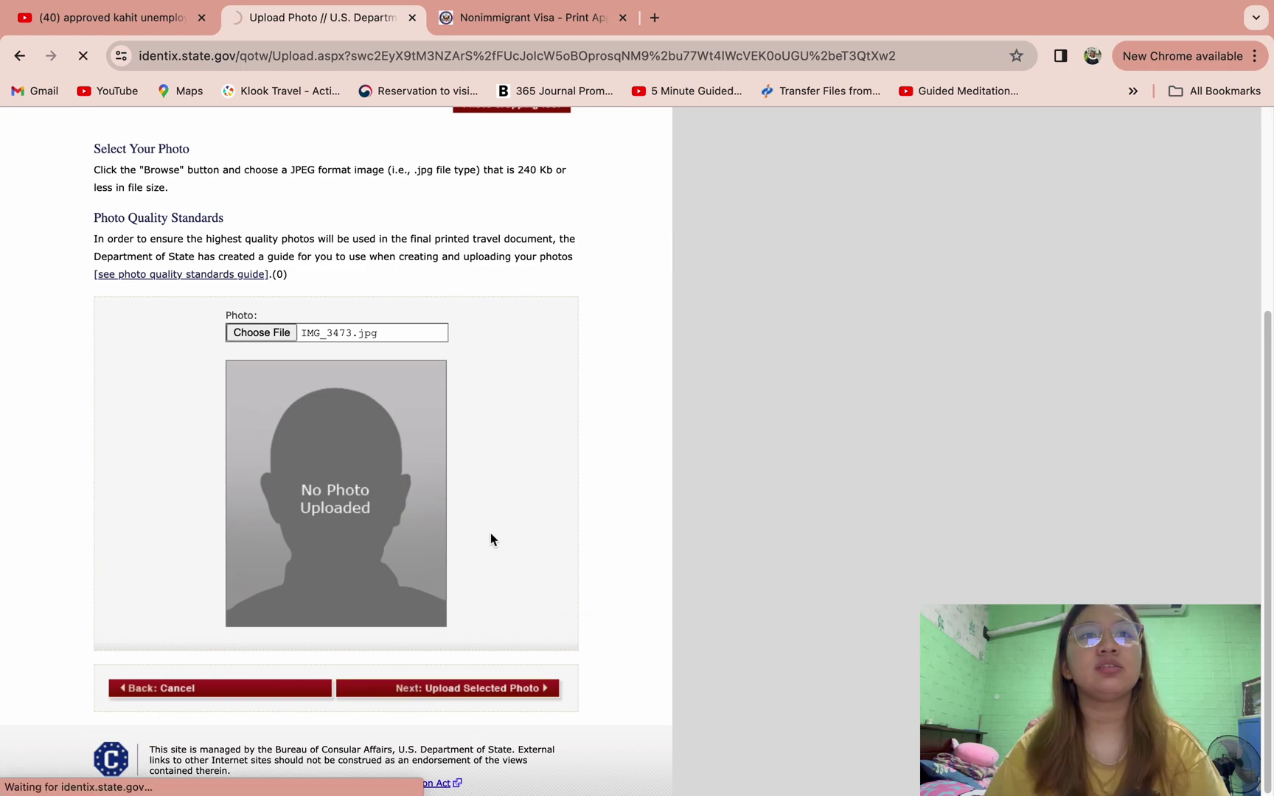
- Keep the photo that passed the quality checks and proceed to the review
scroll(518, 502, down, 3)
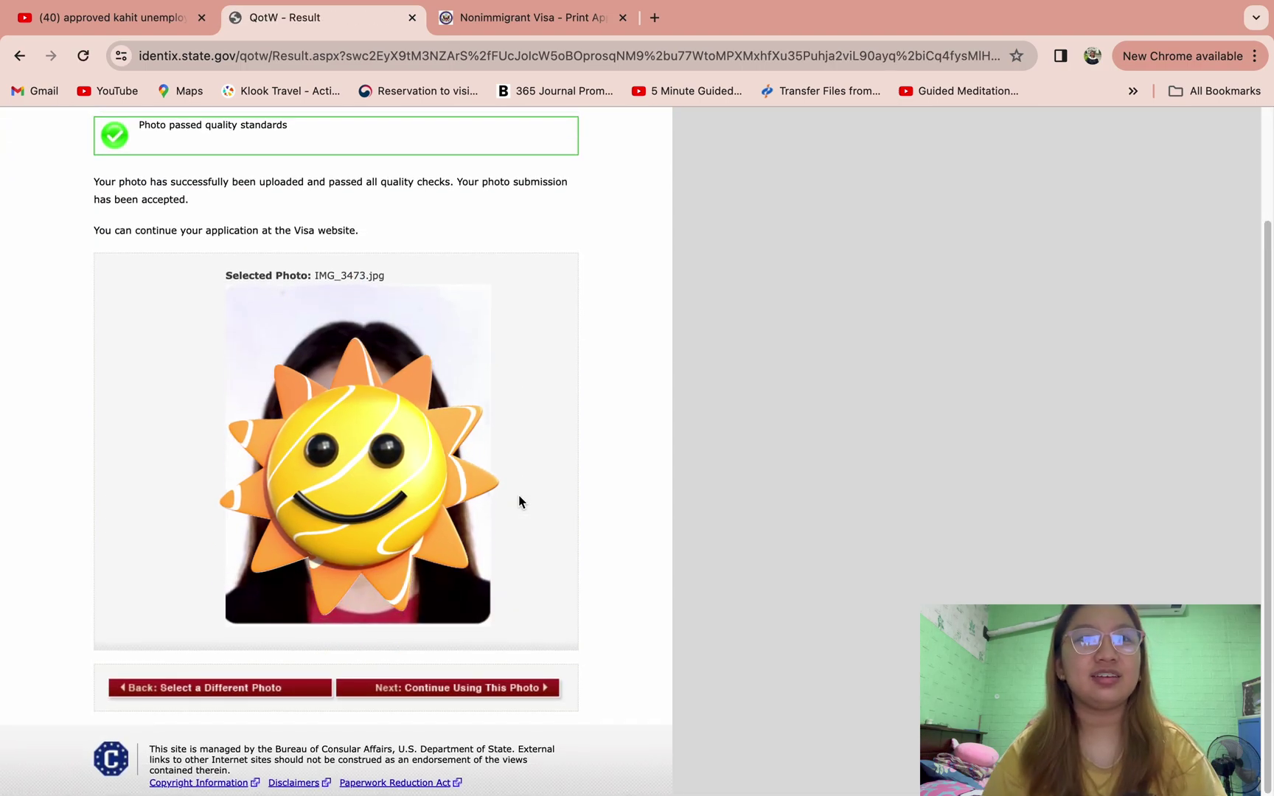
click(460, 693)
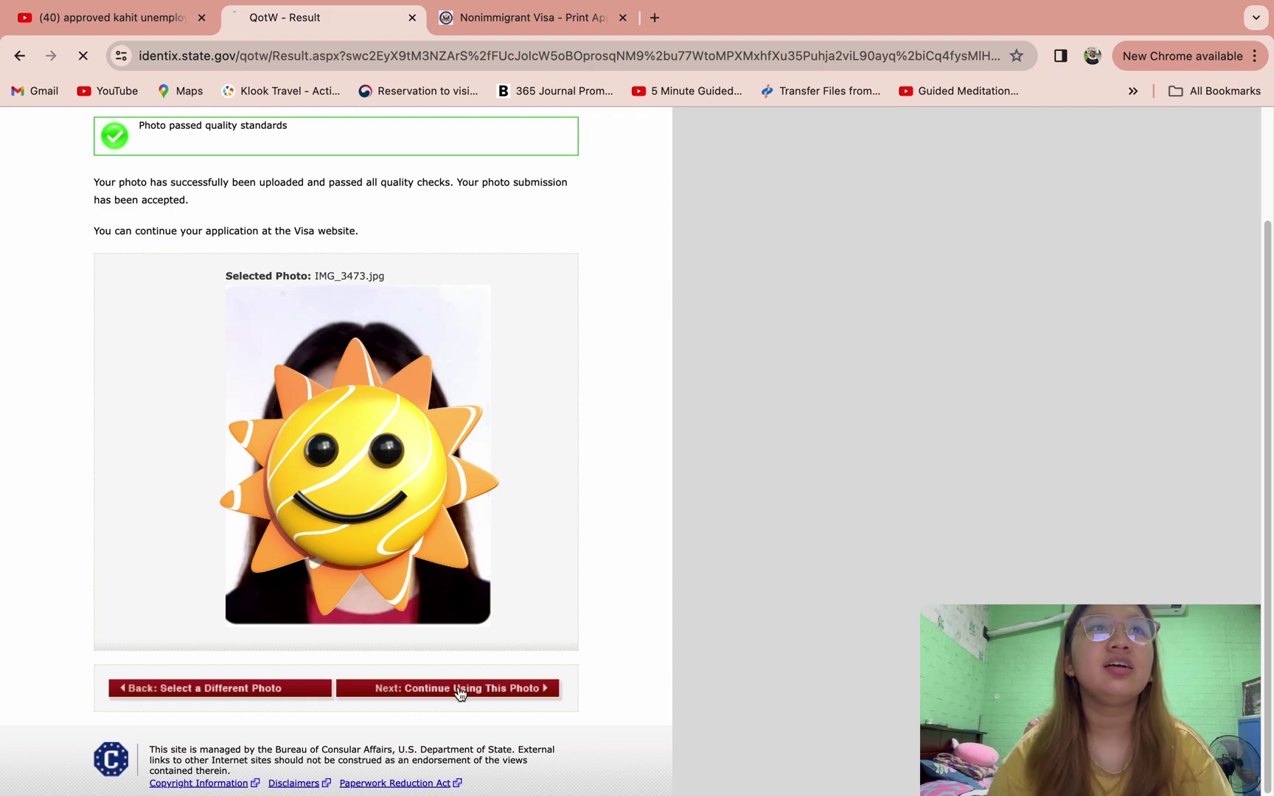
scroll(645, 603, down, 4)
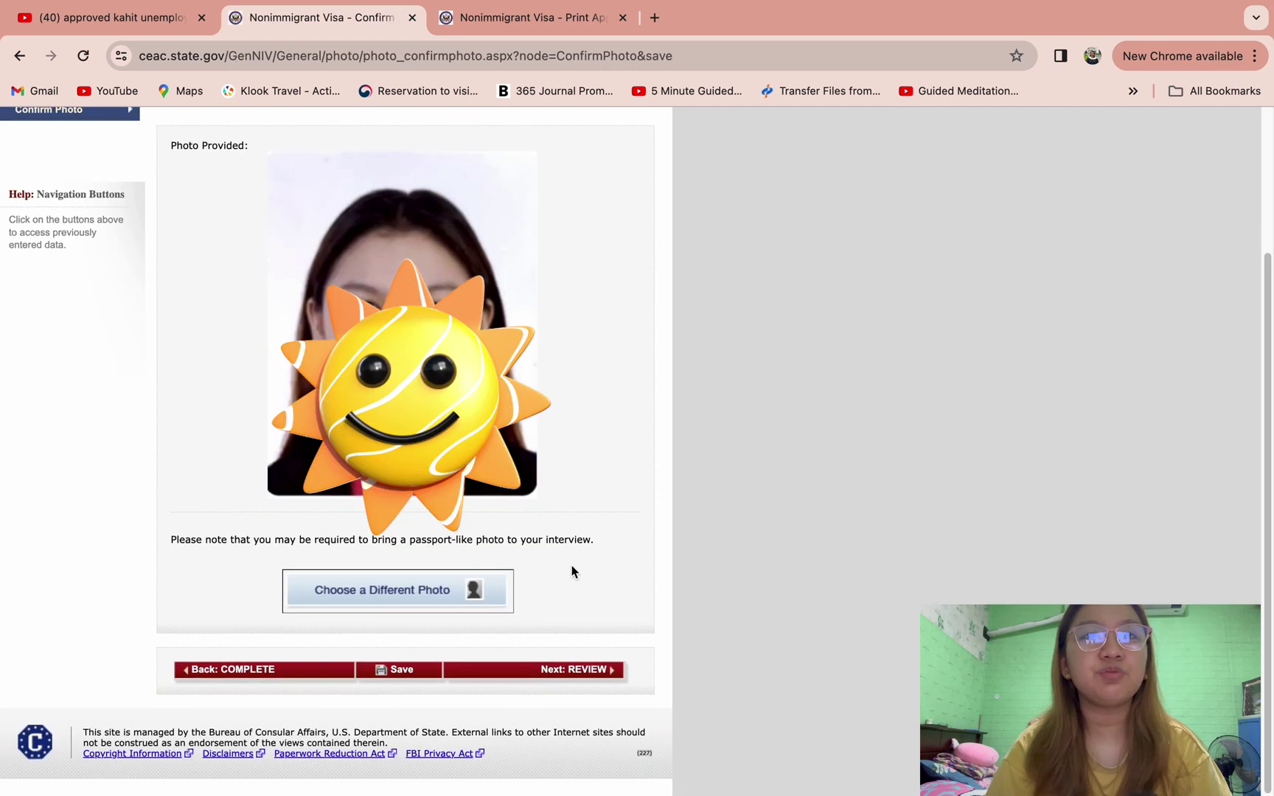
scroll(574, 572, up, 2)
scroll(572, 571, down, 1)
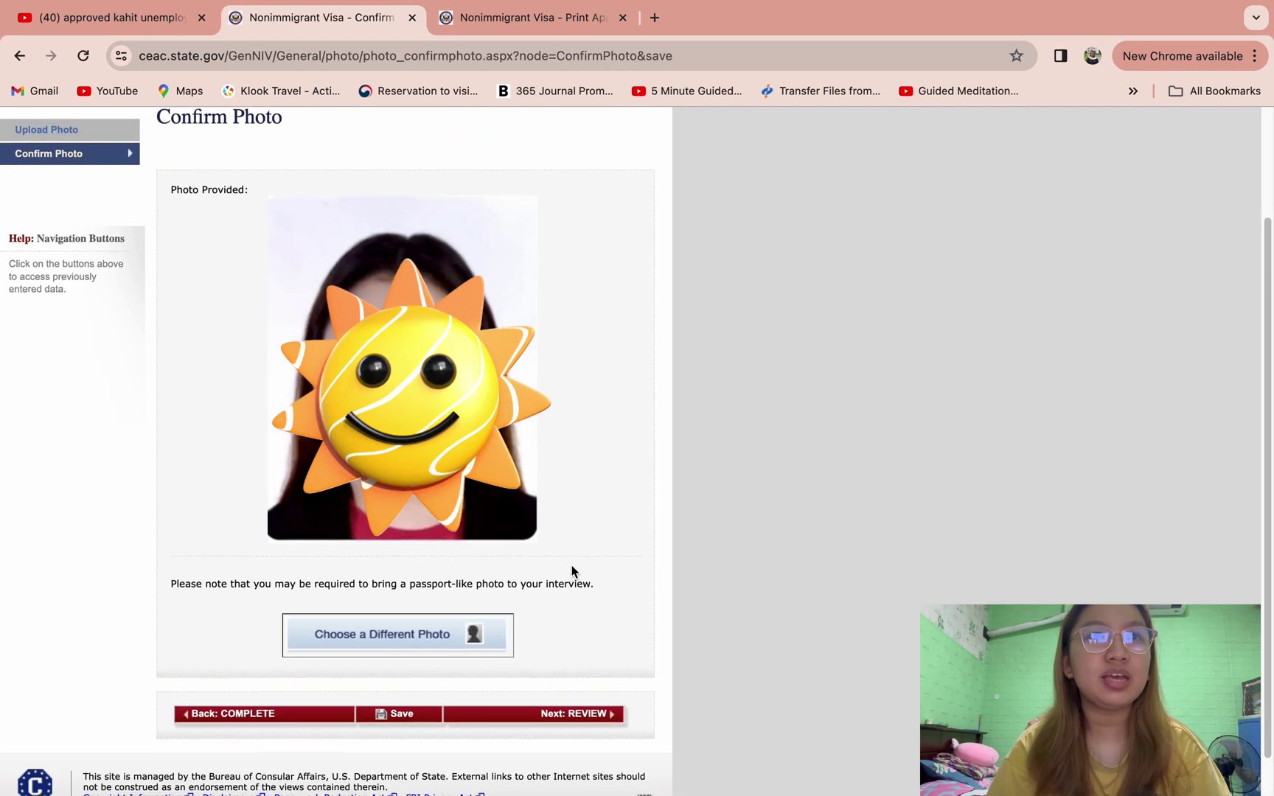
click(523, 714)
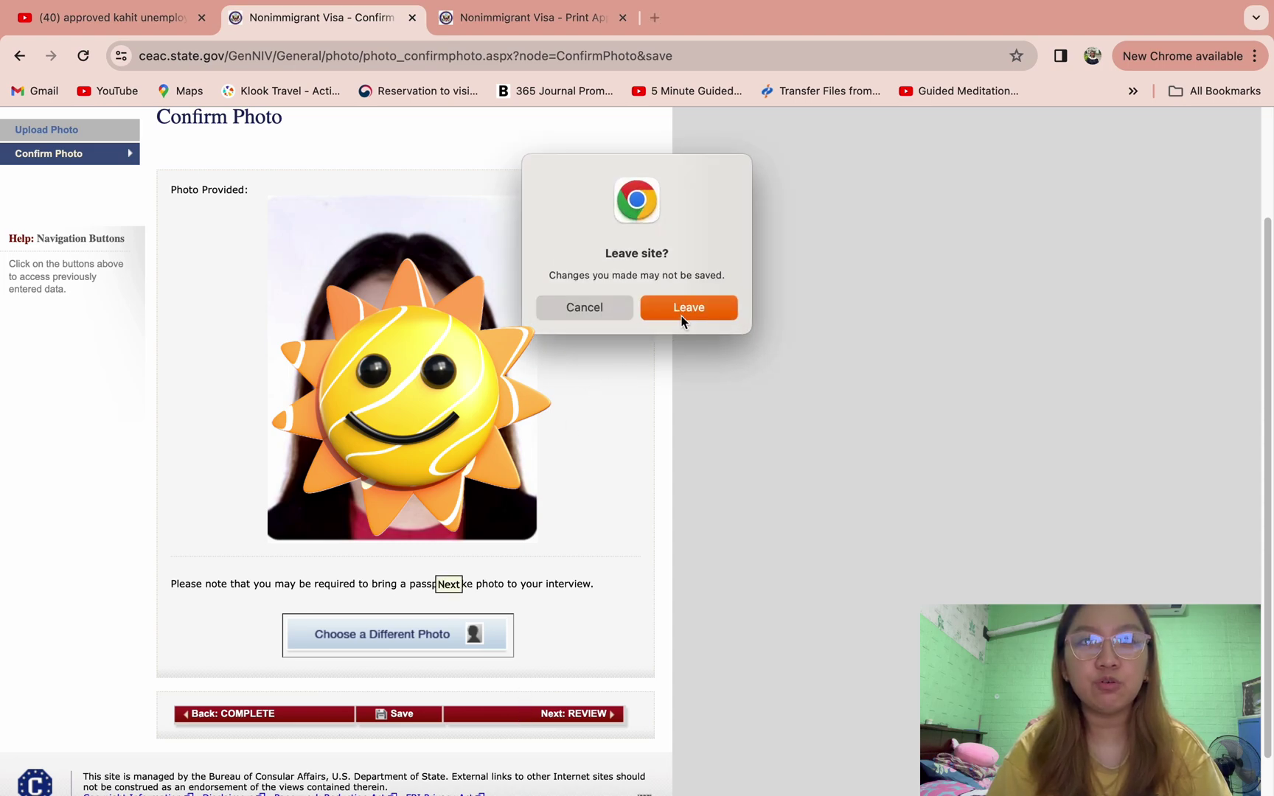
- Leave the photo page and step through the Personal, Travel, U.S. Contact and Family review sections
click(654, 308)
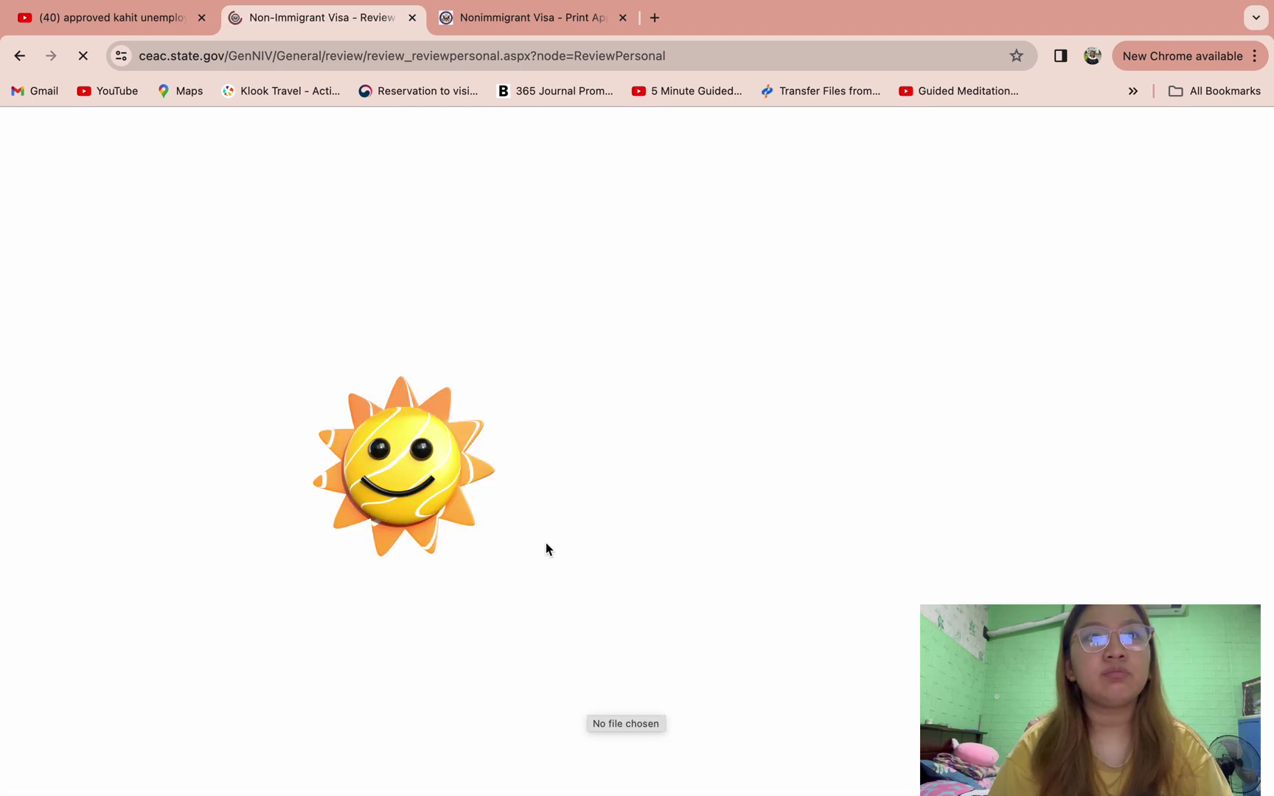
scroll(688, 501, down, 2)
scroll(689, 509, down, 10)
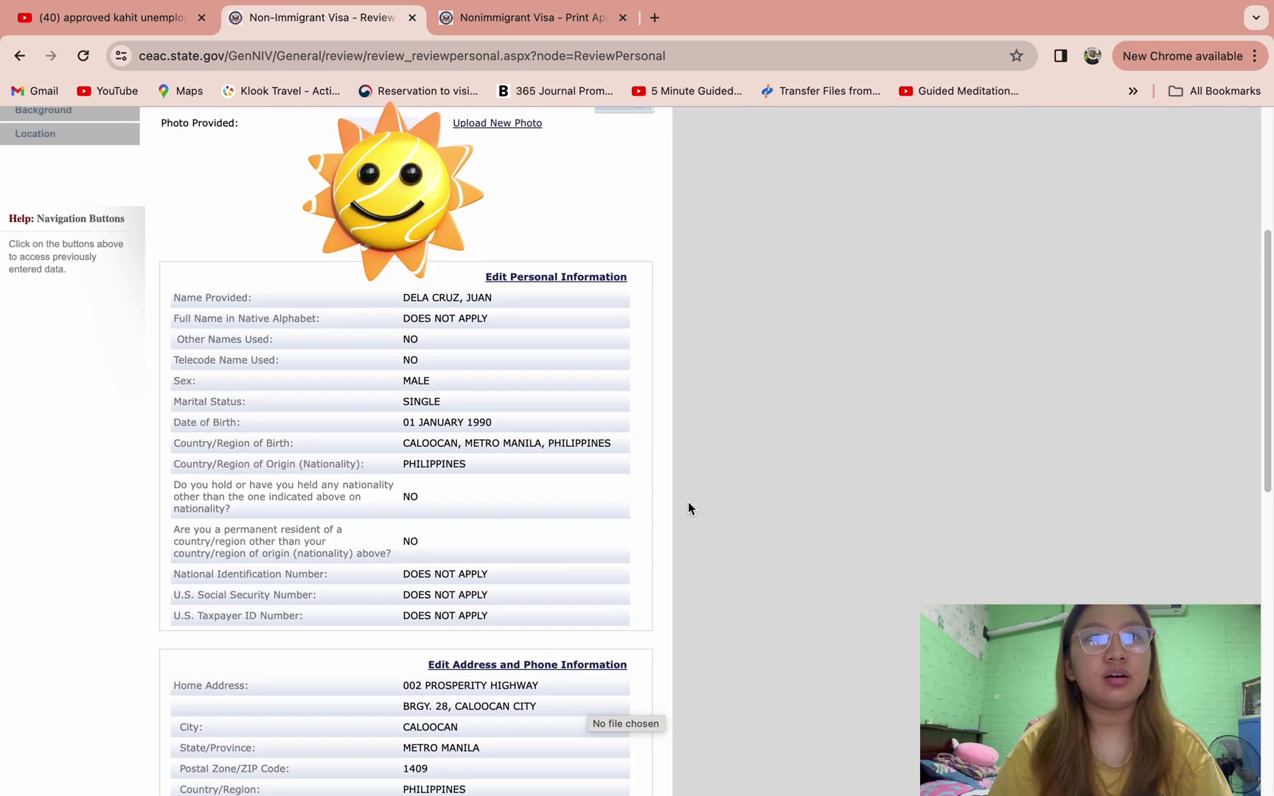
scroll(688, 508, down, 2)
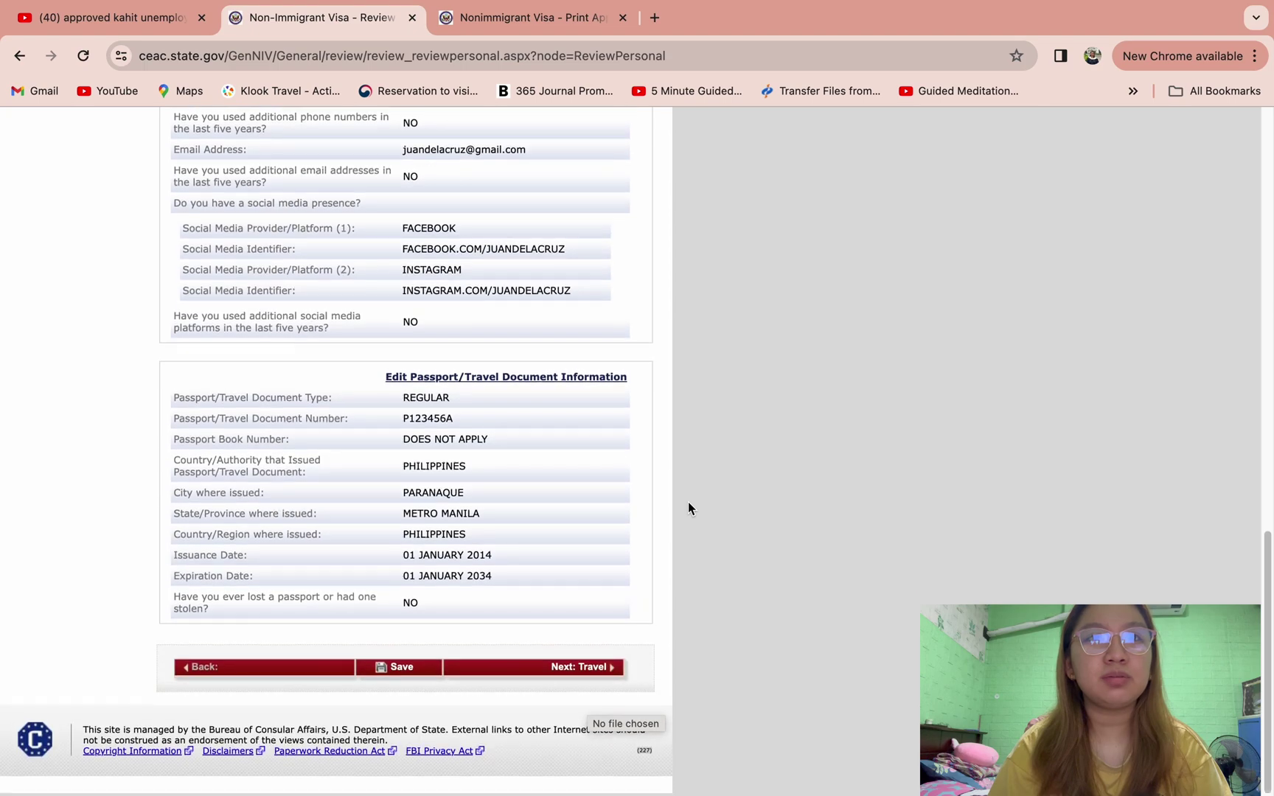
click(549, 678)
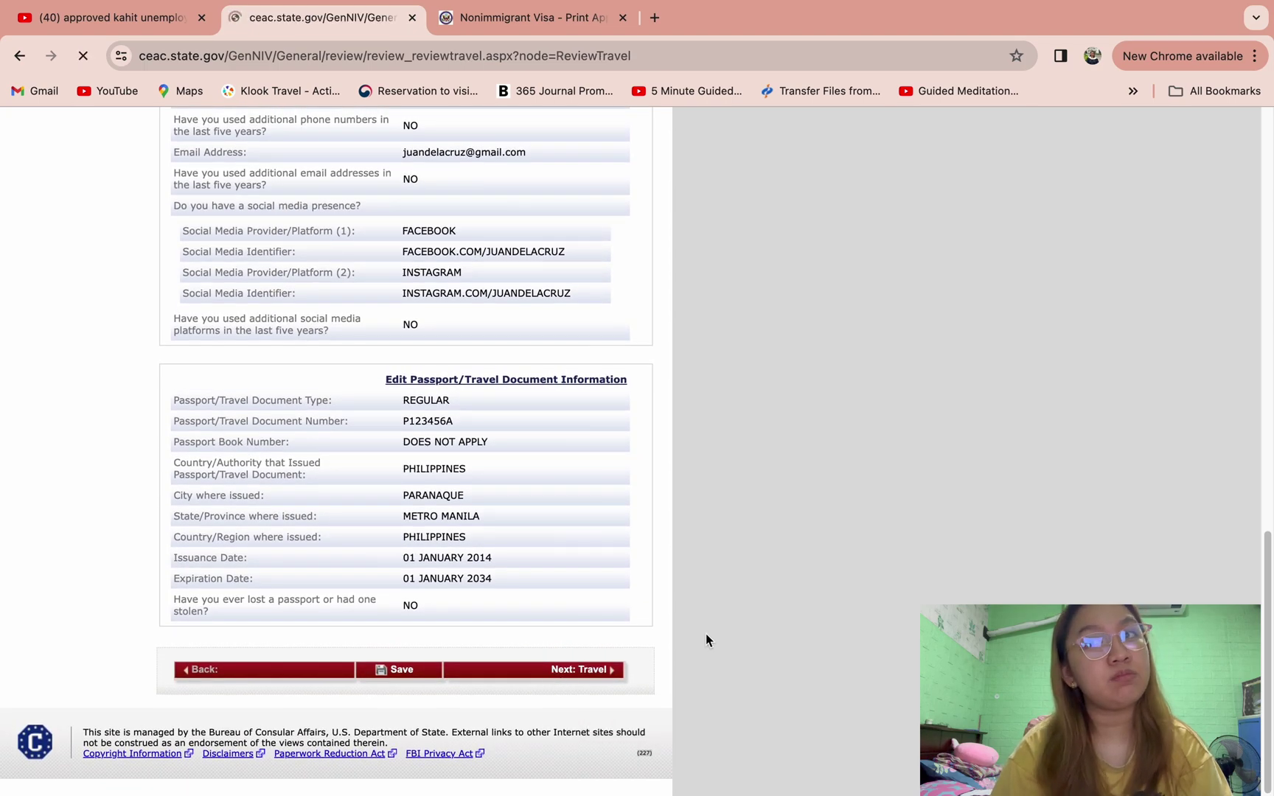
scroll(705, 633, down, 2)
scroll(706, 639, down, 3)
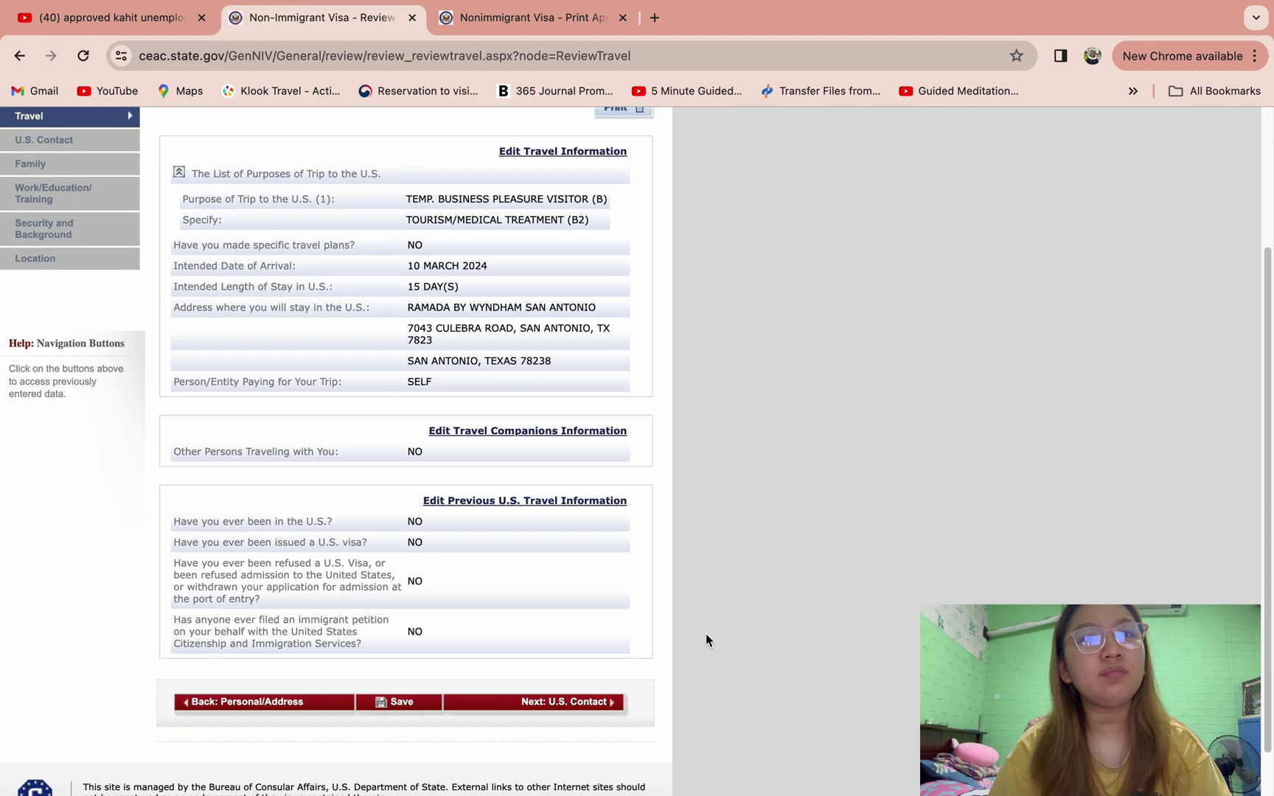
click(557, 653)
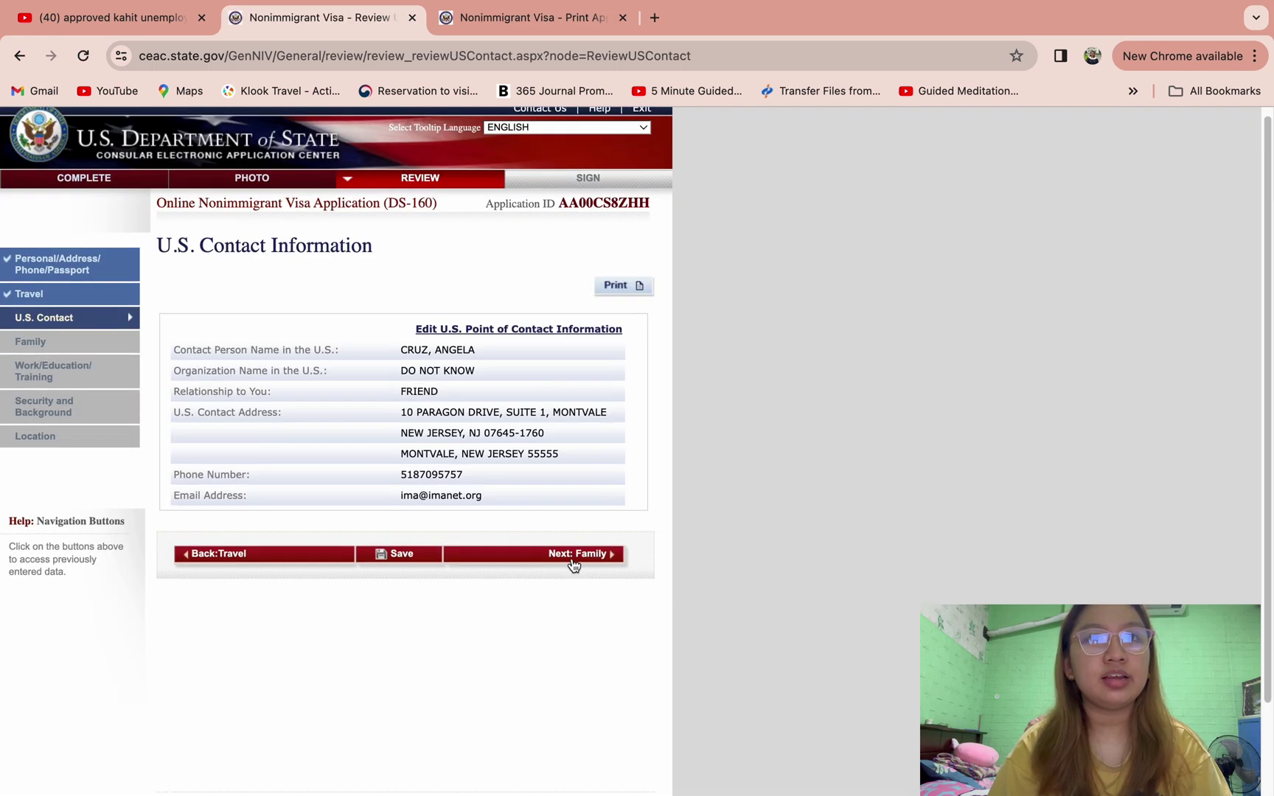
click(574, 563)
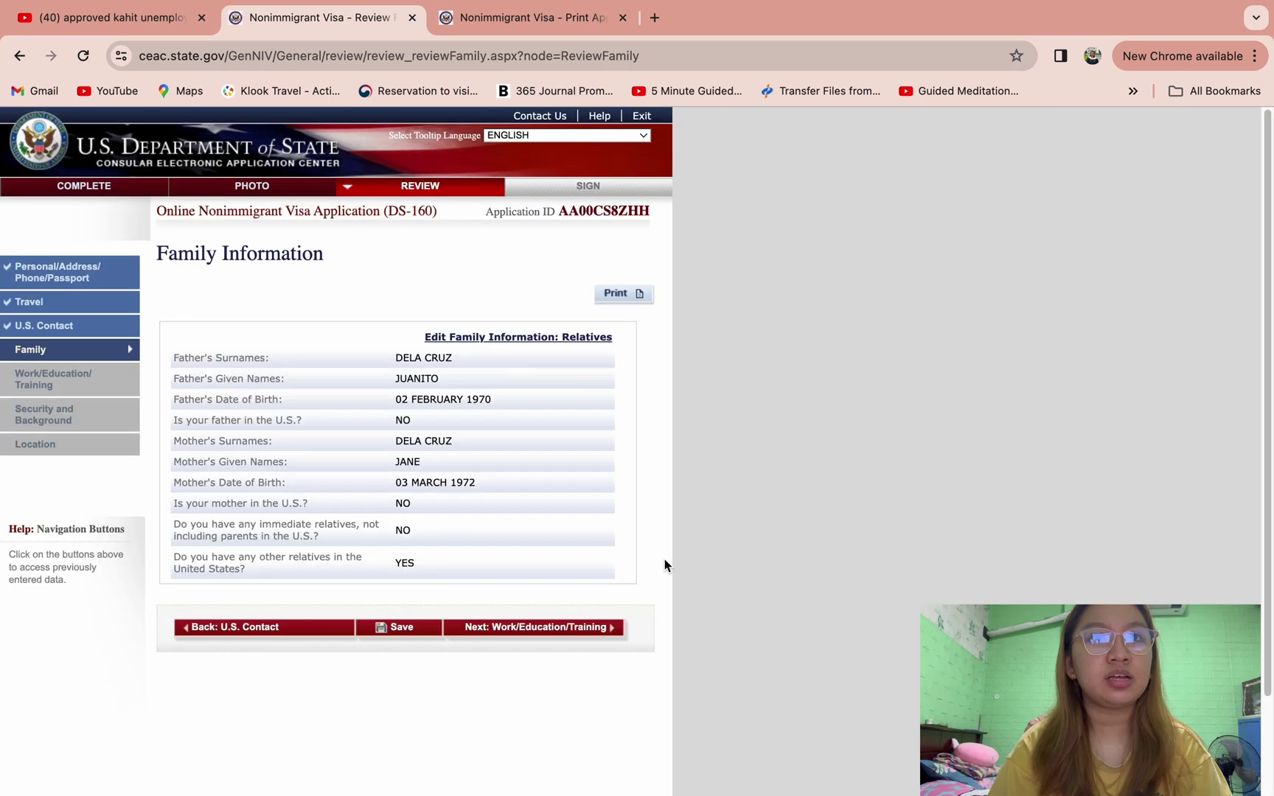
click(558, 632)
- Review the Work/Education, Security and Location (MANILA, PHILIPPINES) sections and proceed to Sign and Submit
scroll(558, 632, down, 5)
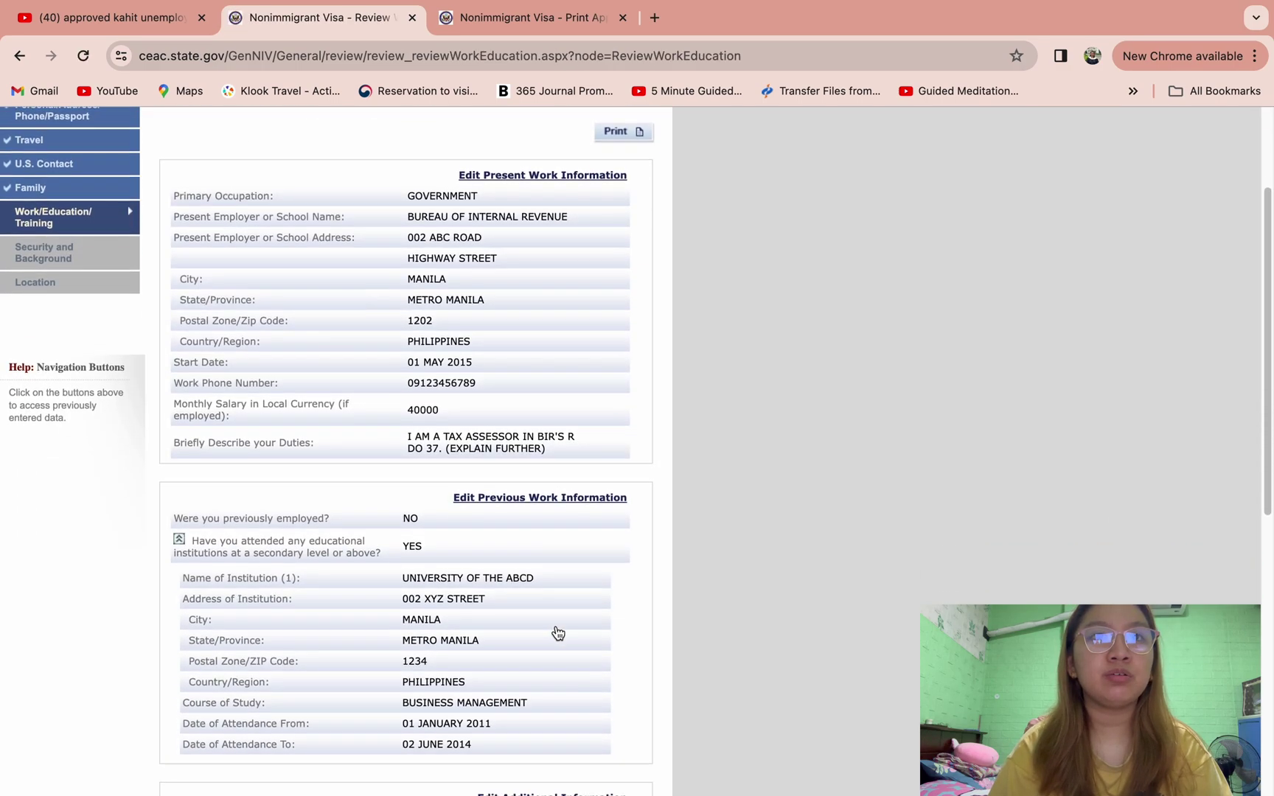
scroll(558, 631, down, 5)
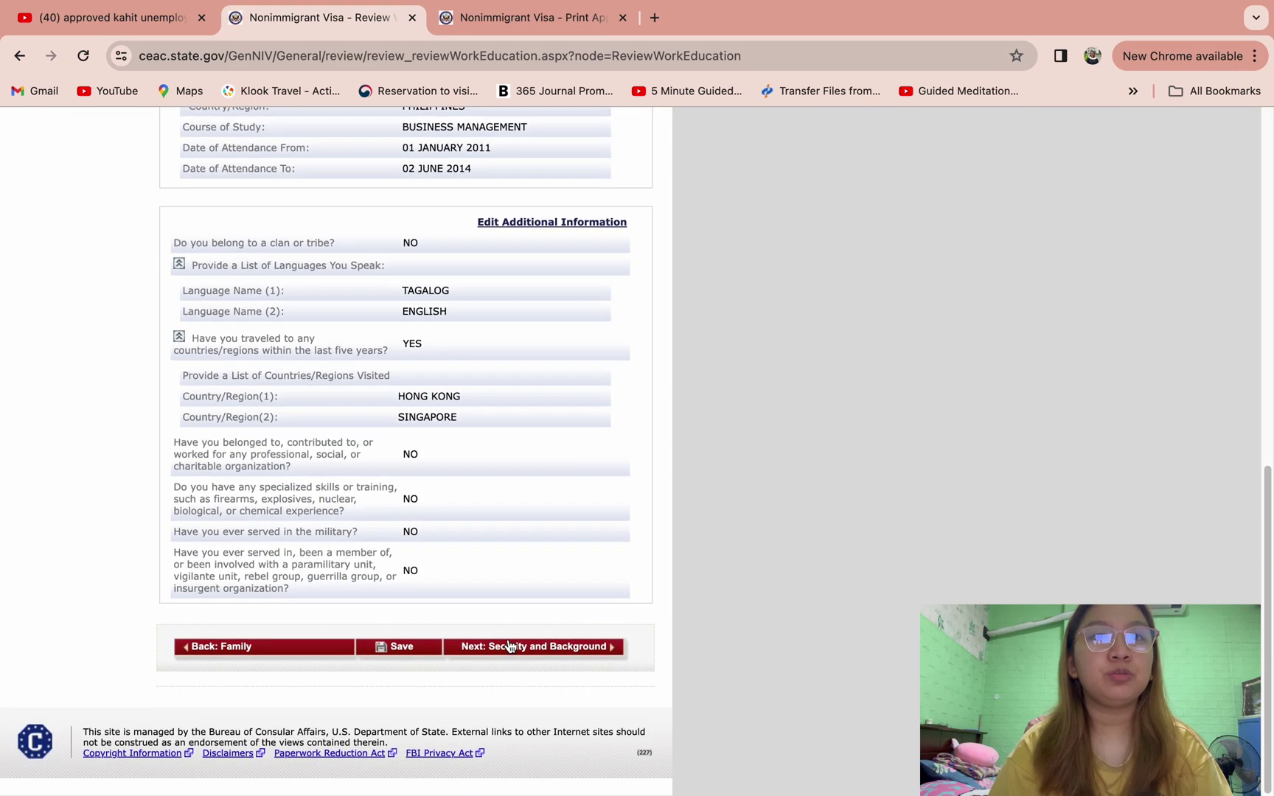
click(509, 646)
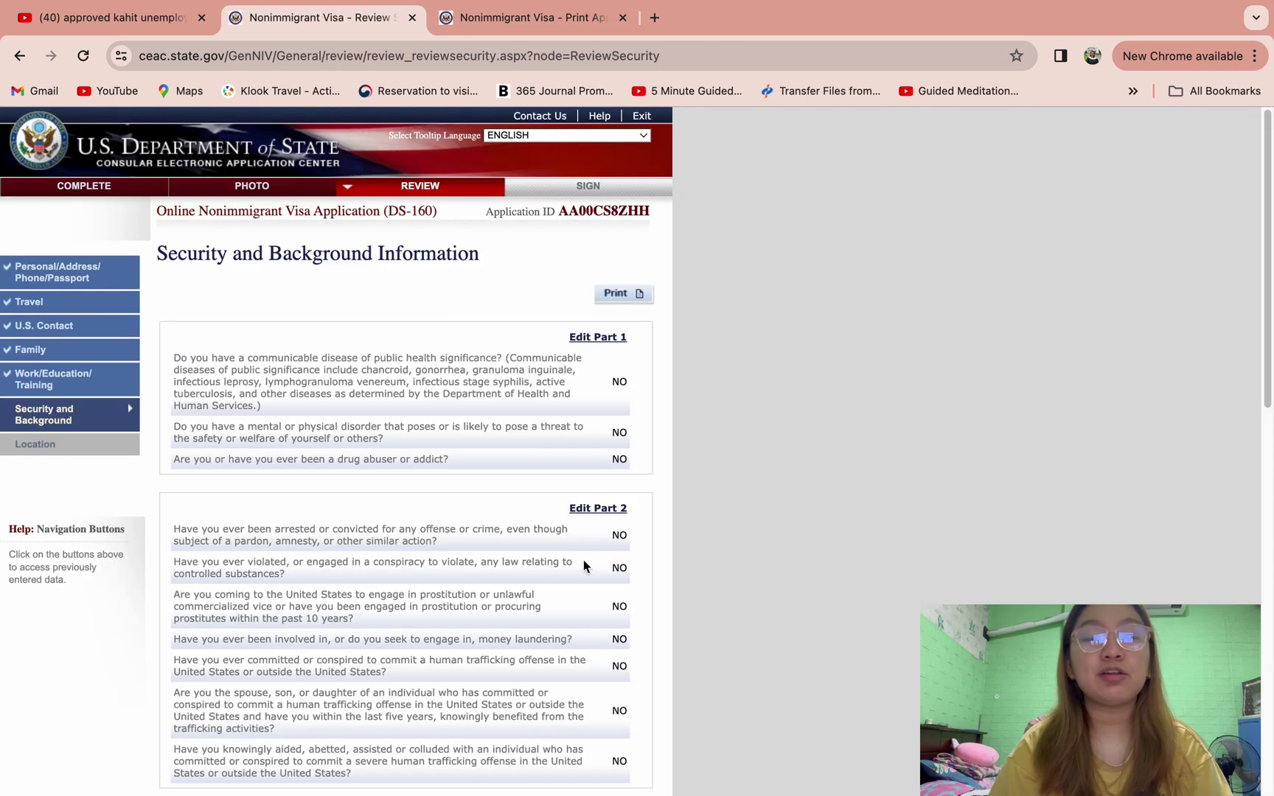
scroll(584, 567, down, 1)
scroll(588, 606, down, 9)
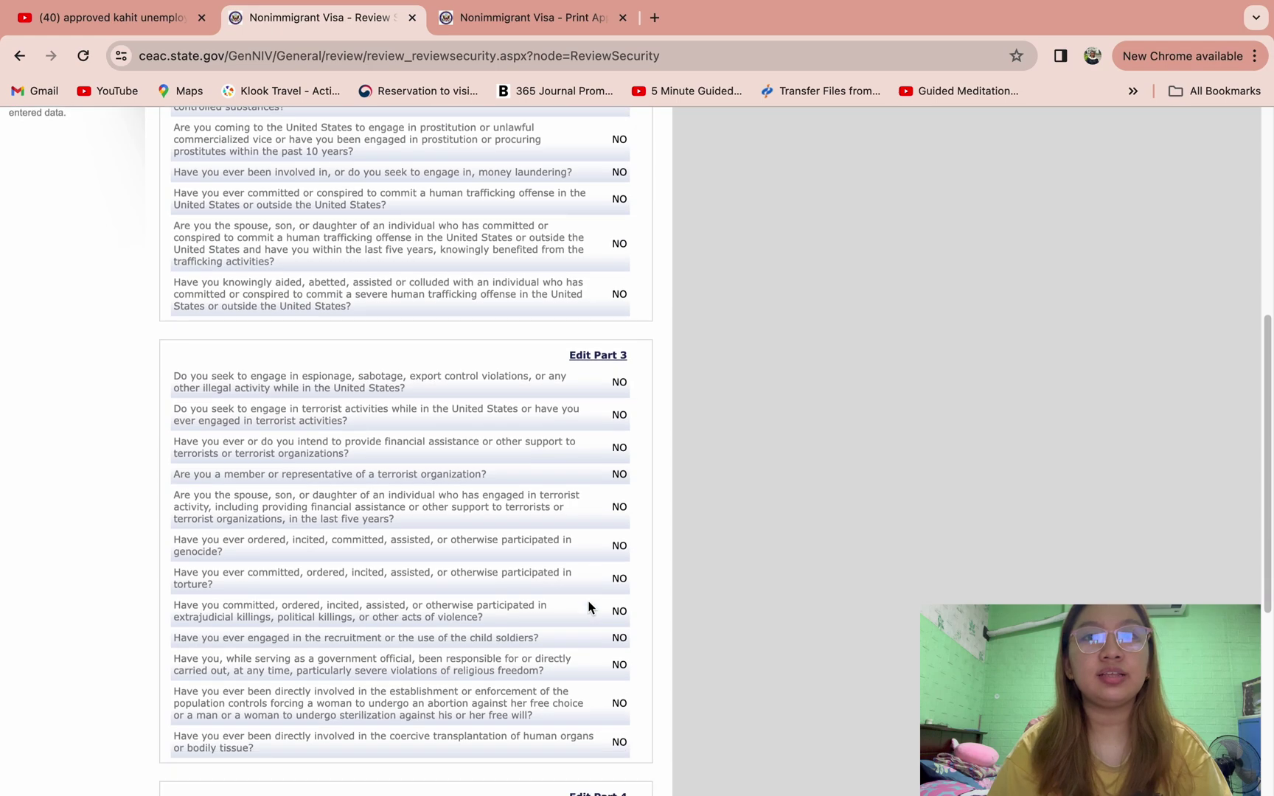
scroll(588, 605, down, 2)
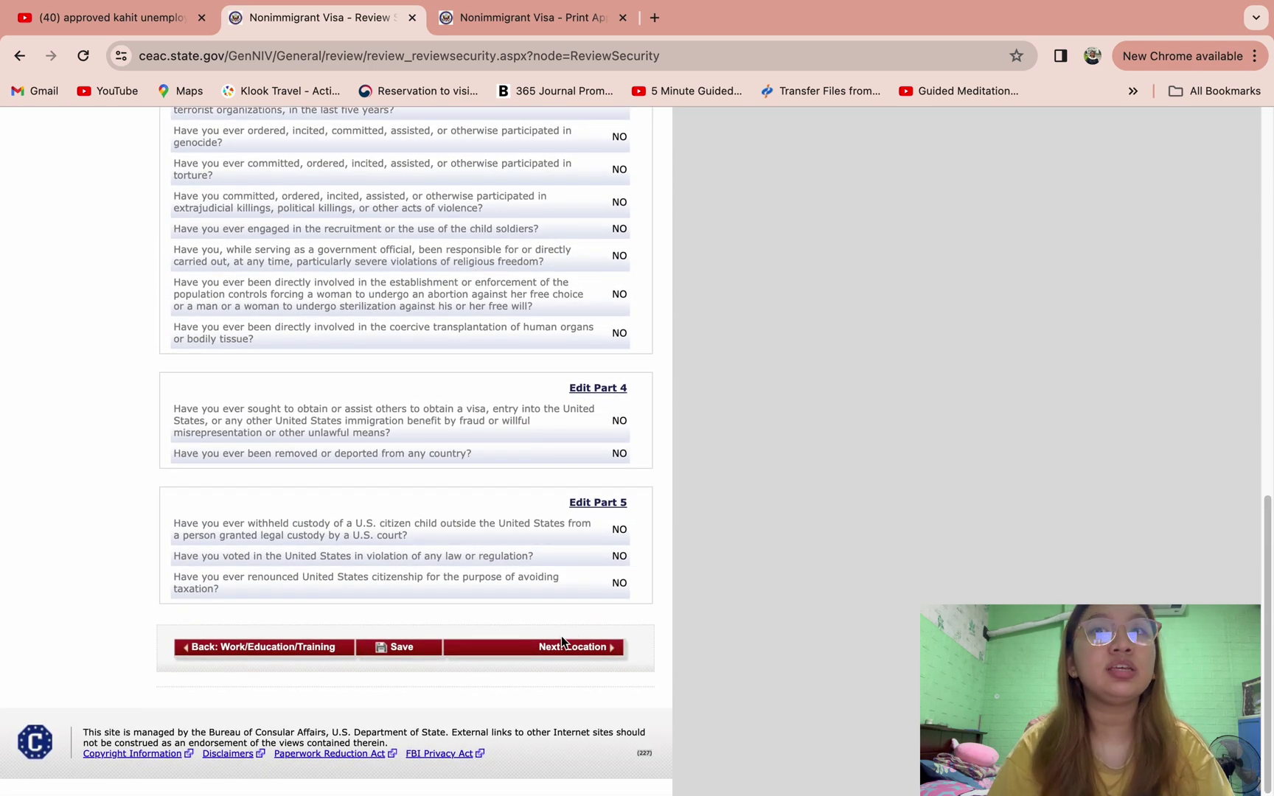
click(565, 647)
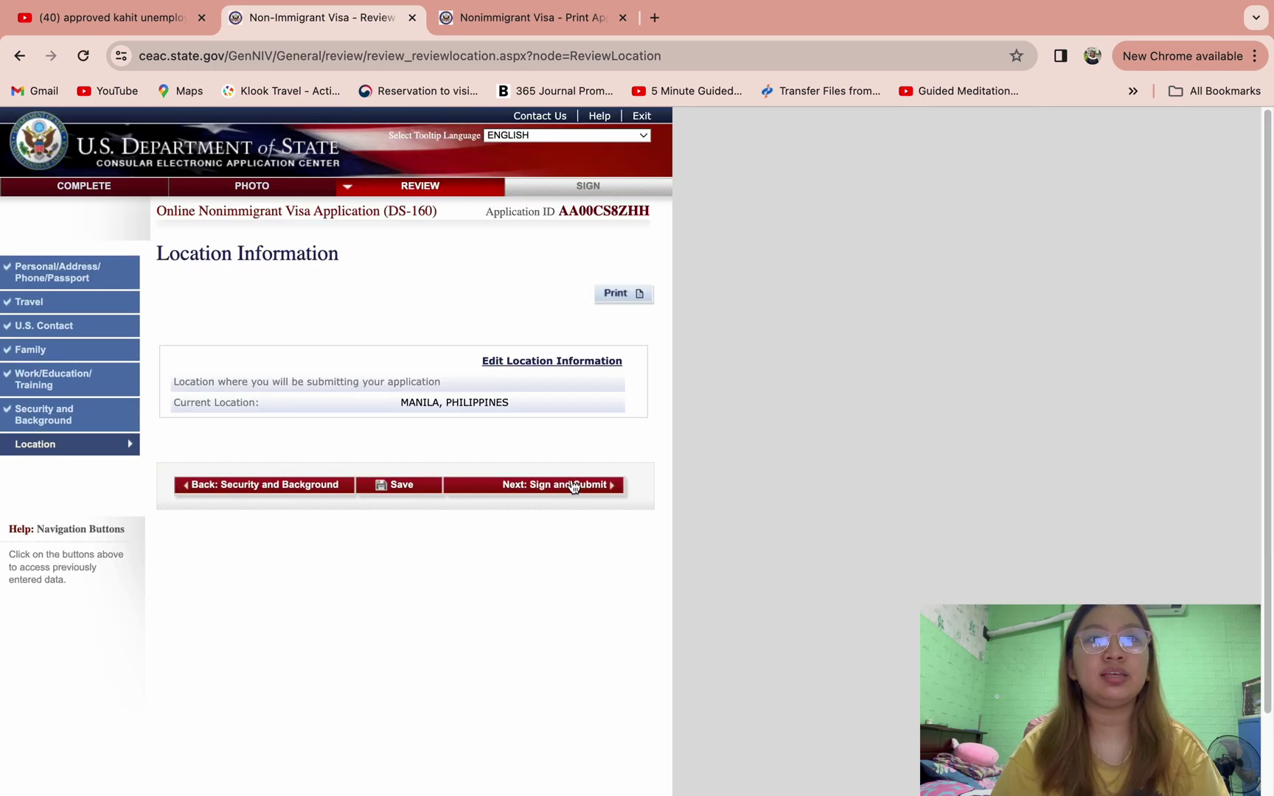
click(574, 486)
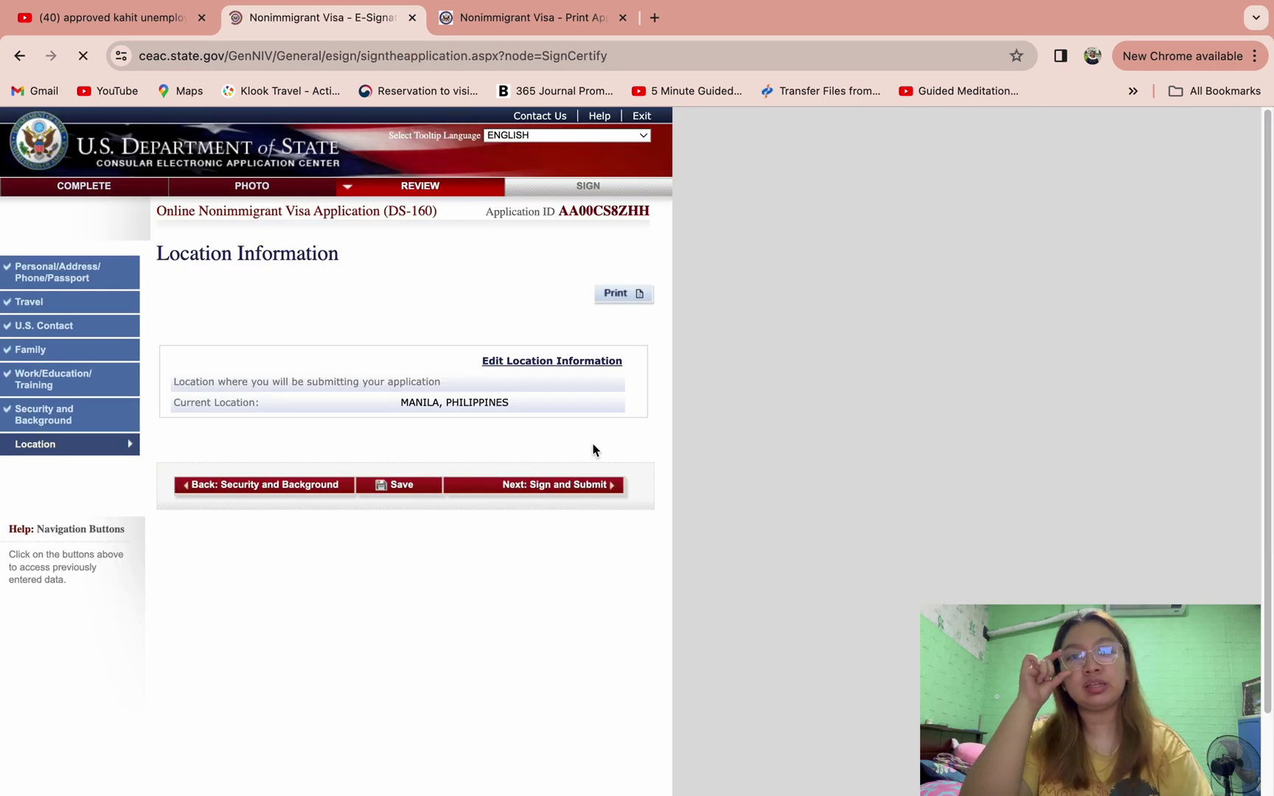
- Enter the applicant's passport number and begin typing the displayed verification code
scroll(617, 520, down, 5)
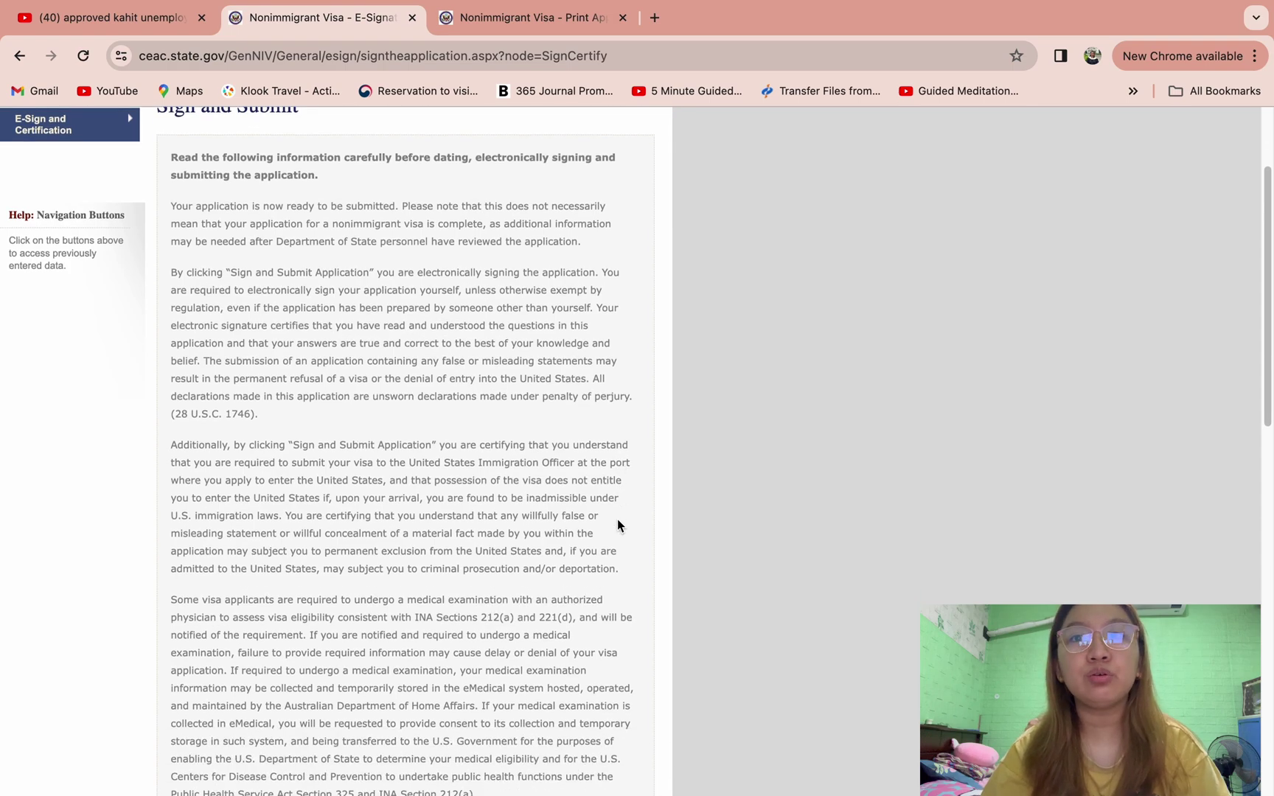
scroll(616, 518, down, 1)
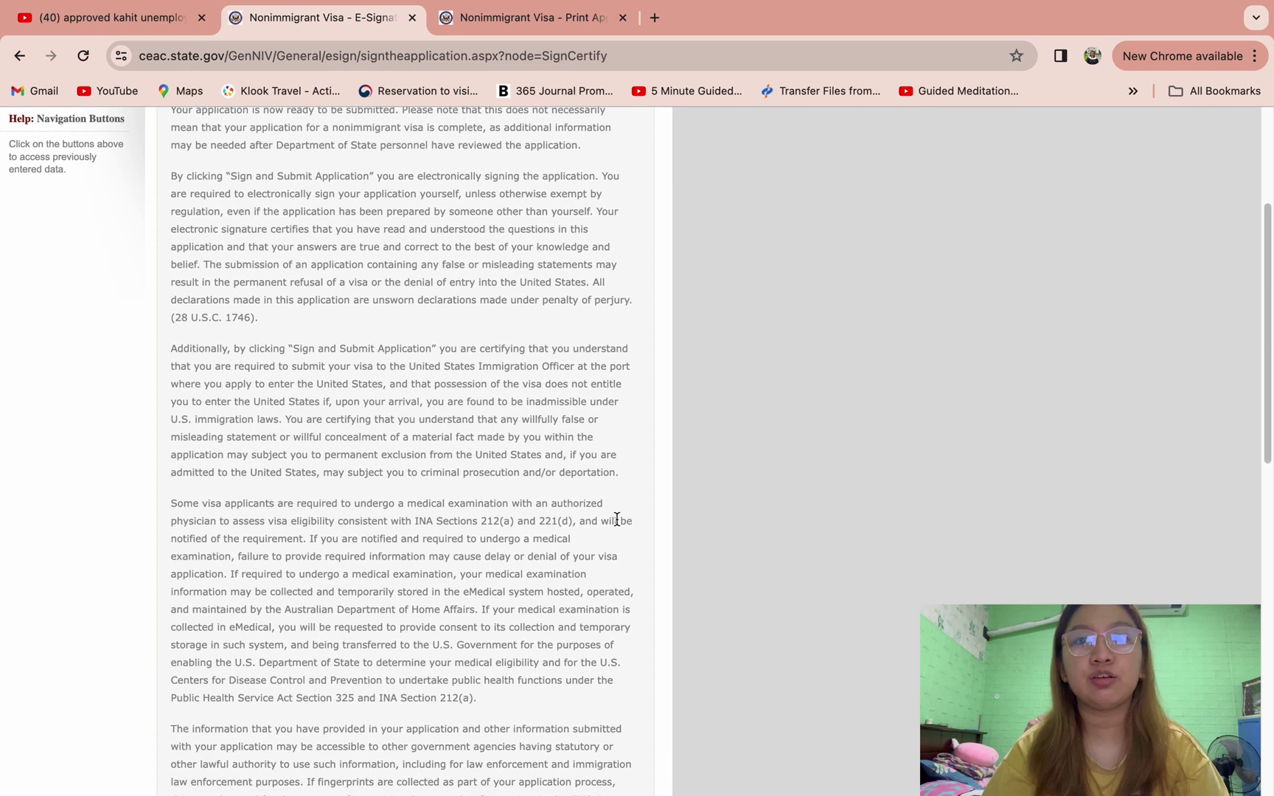
scroll(438, 221, down, 7)
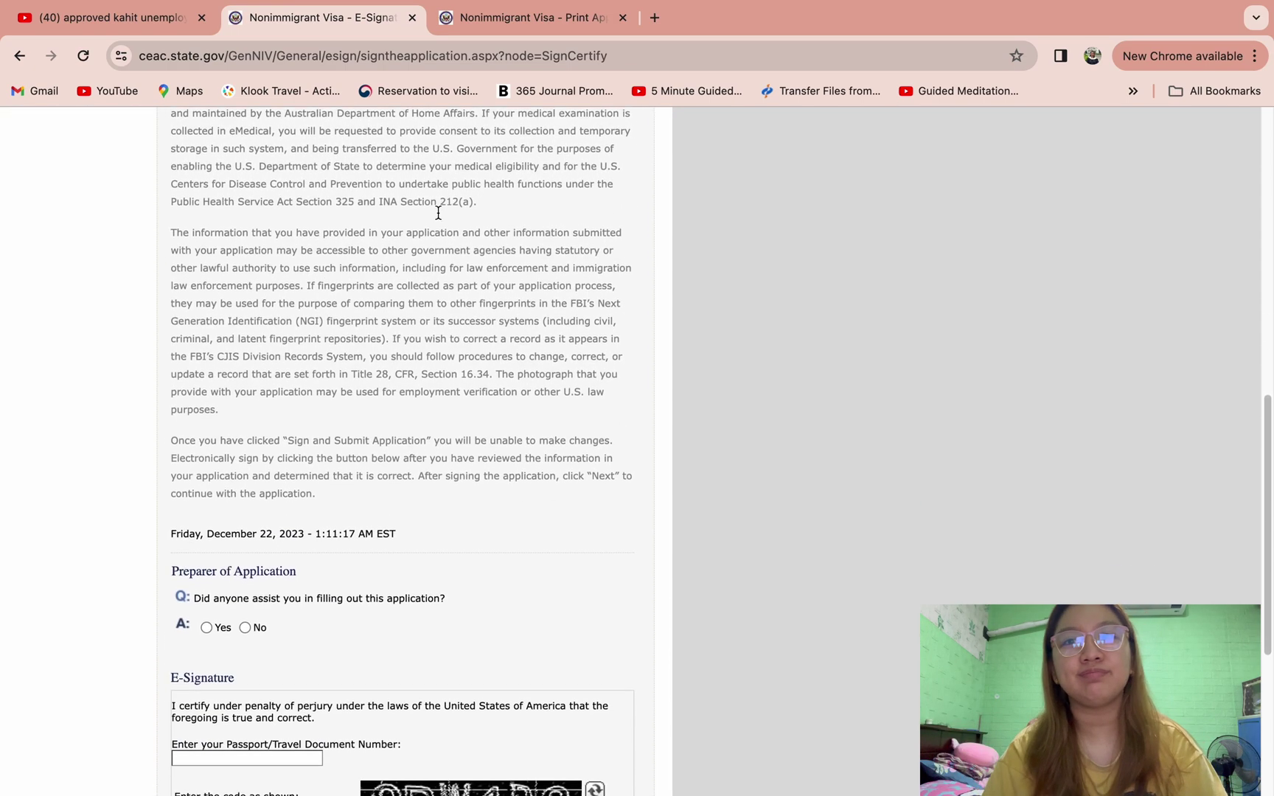
scroll(430, 366, down, 4)
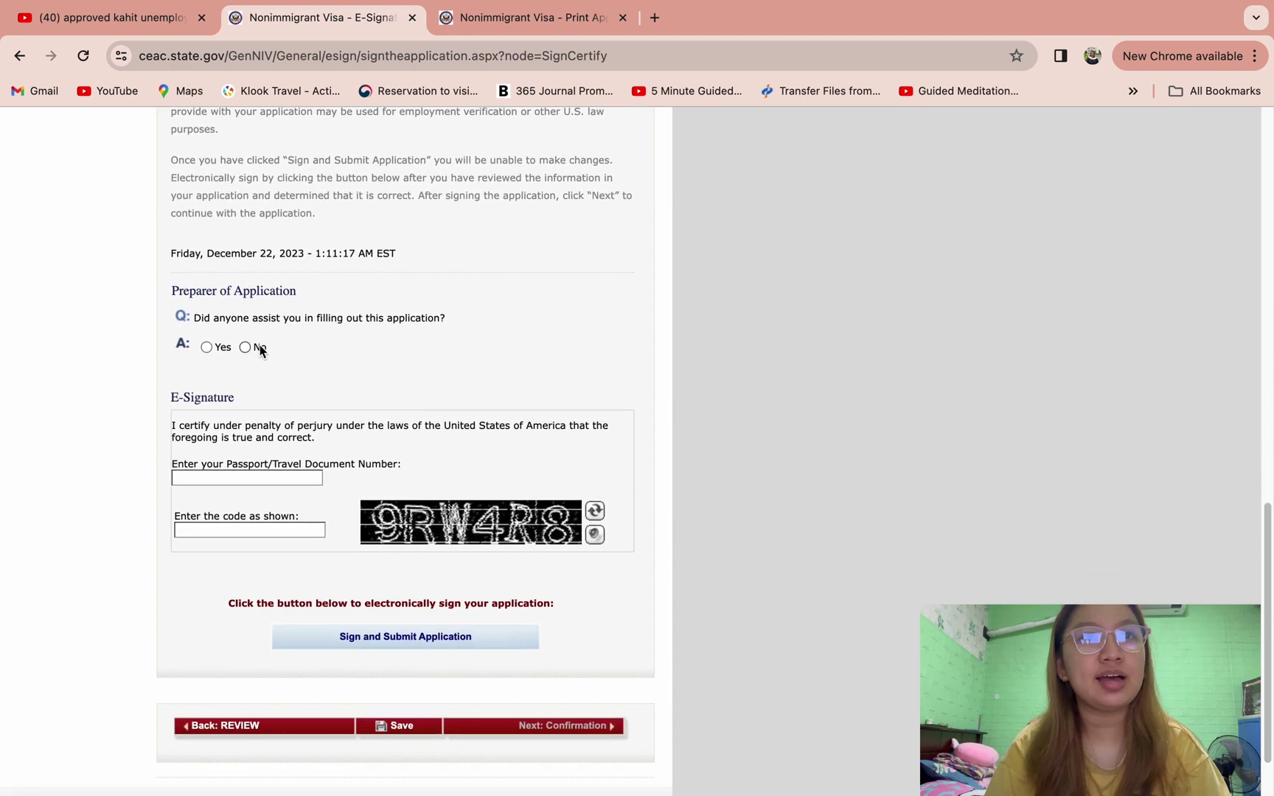
scroll(284, 409, down, 1)
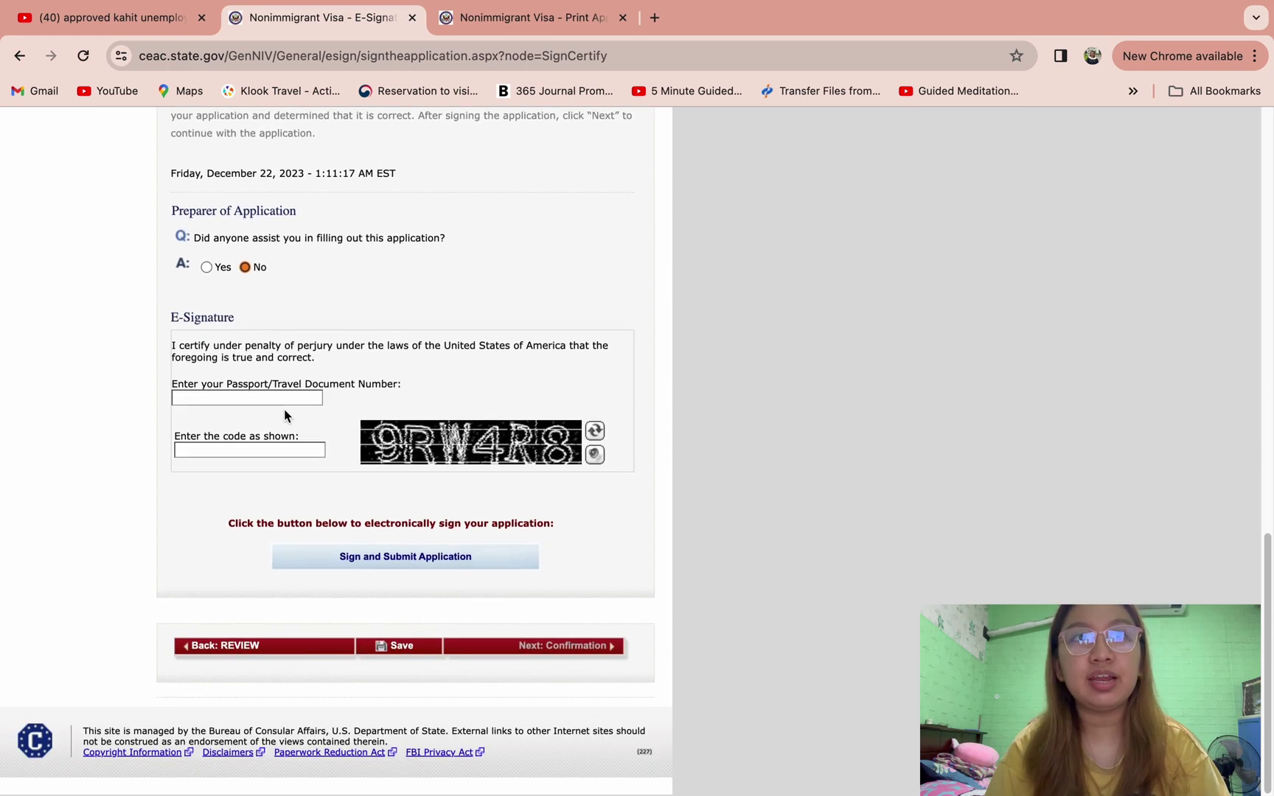
click(266, 398)
text(P123456)
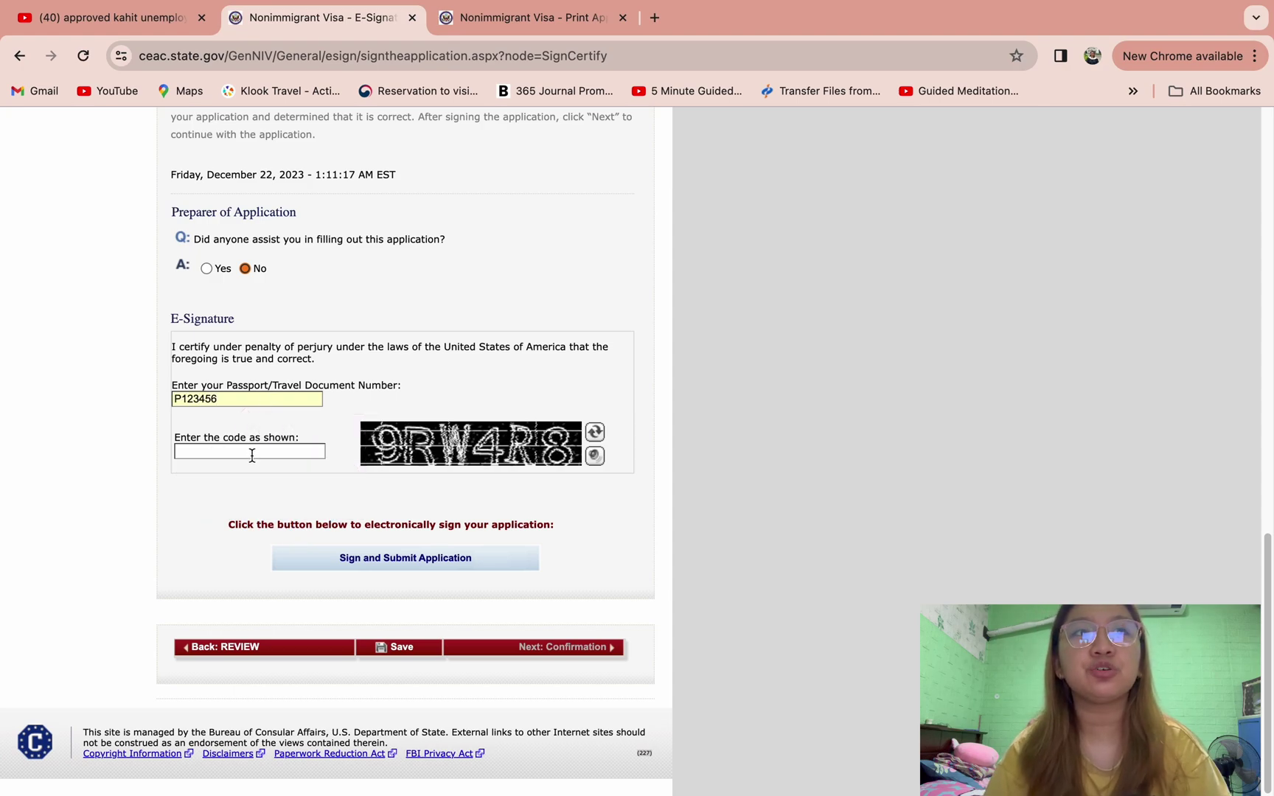
click(250, 451)
text(9)
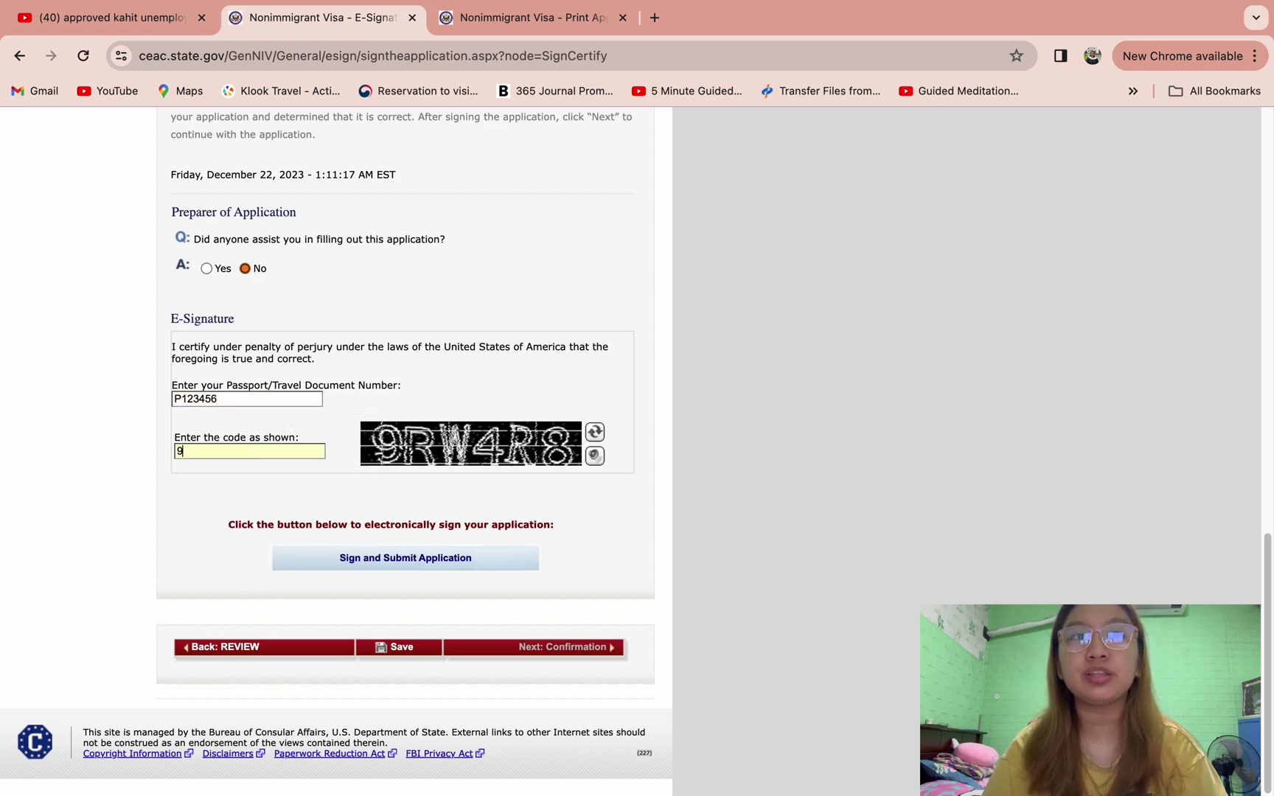
text(RW)
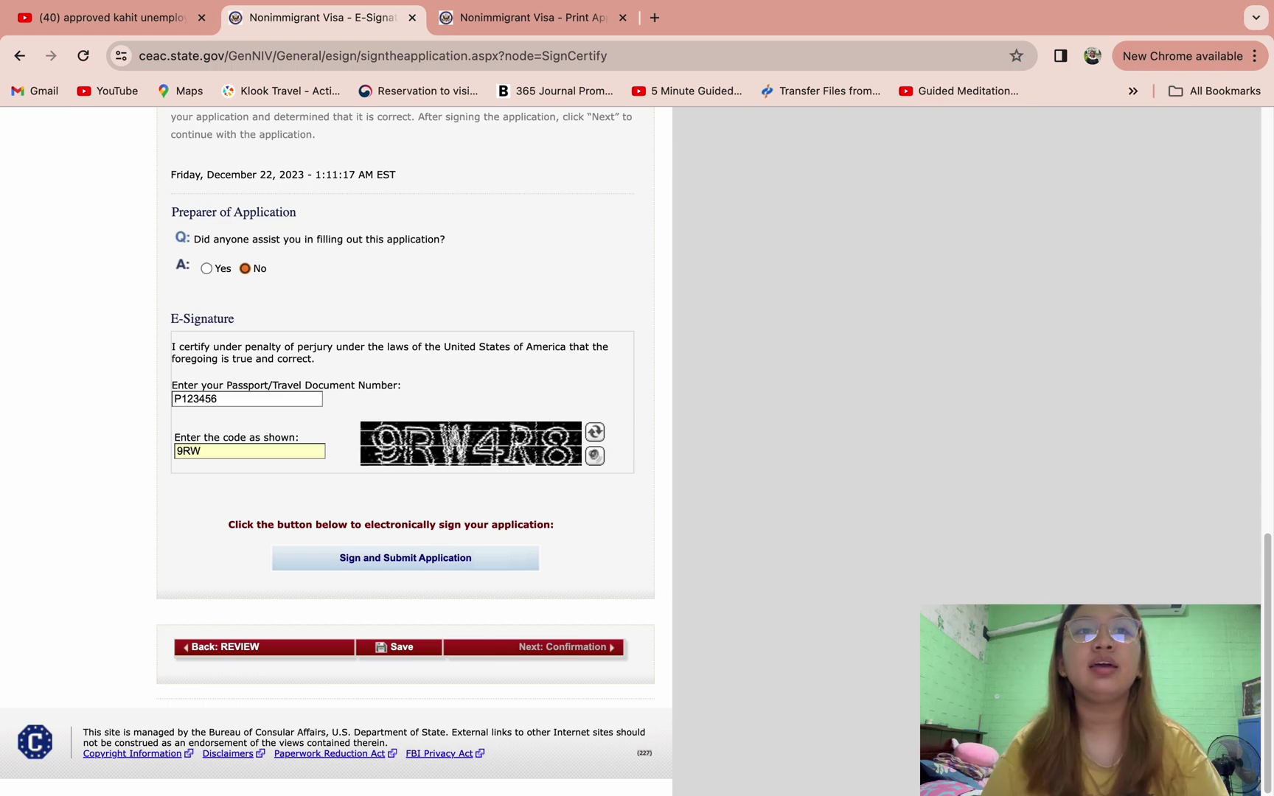